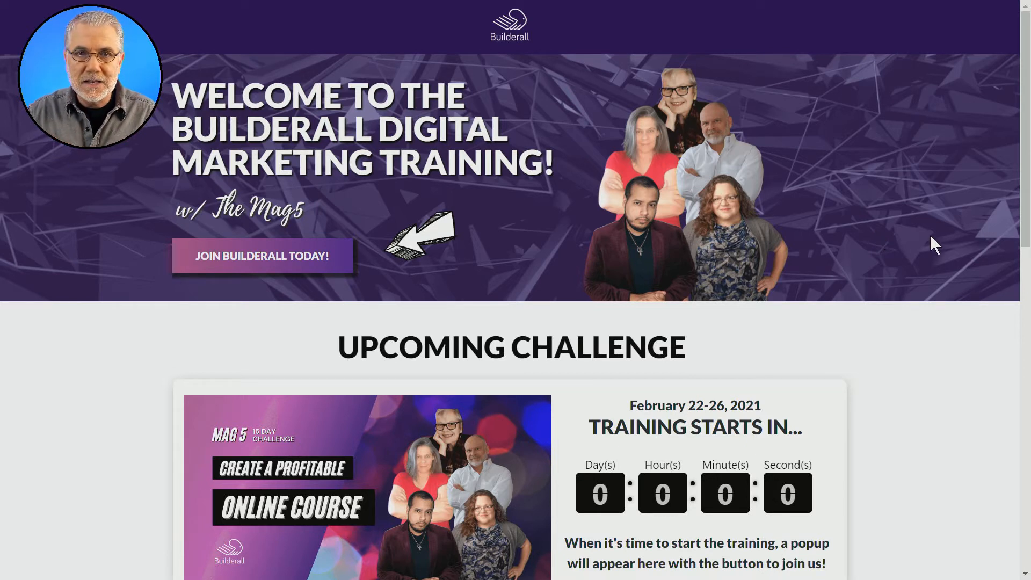
# Step: Review the Builderall training page's upcoming challenge, previous challenges and Mag5 niche marketing groups
pyautogui.scroll(-10, 931, 236)
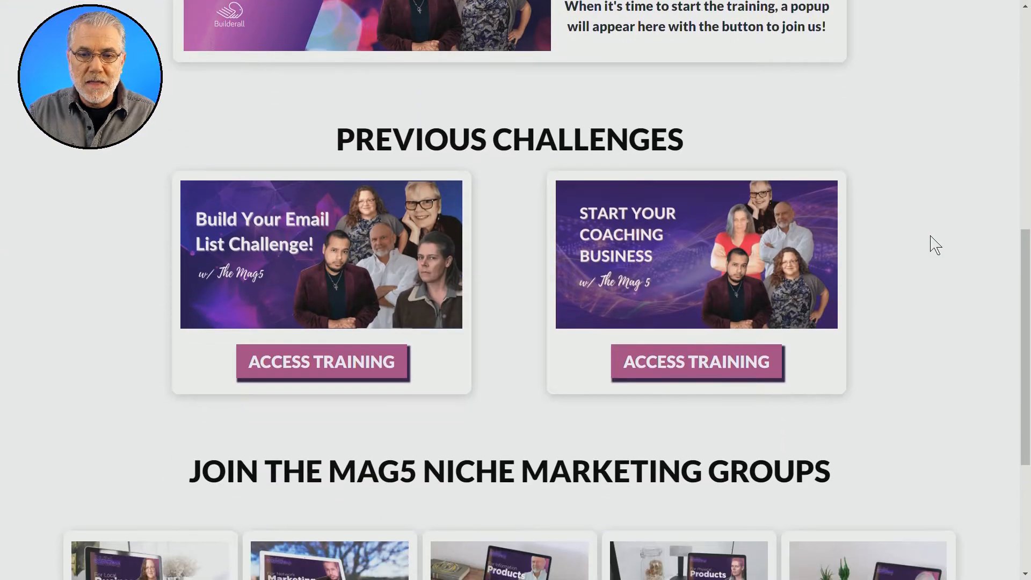
pyautogui.scroll(-2, 935, 245)
pyautogui.scroll(5, 936, 245)
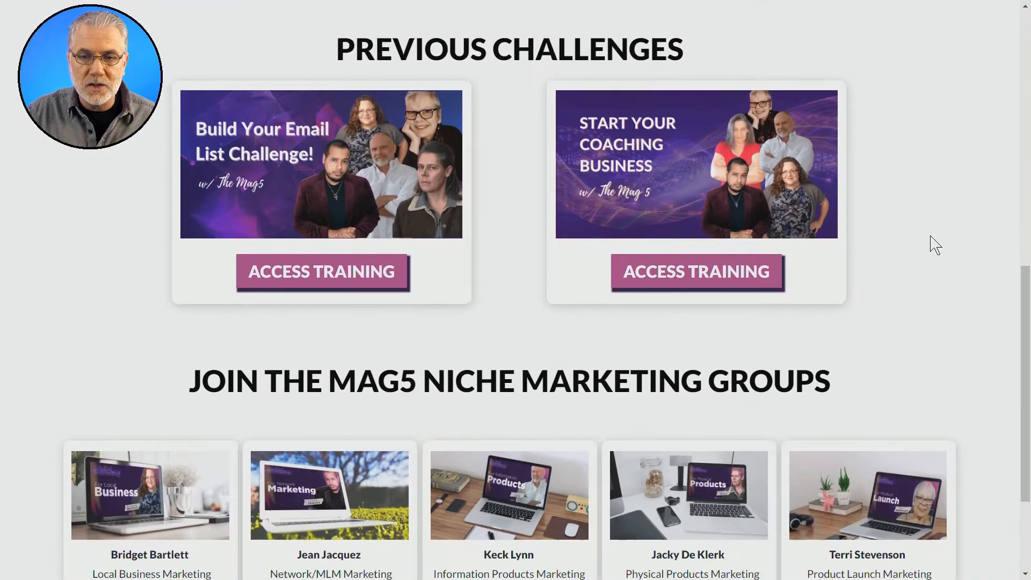
pyautogui.scroll(6, 935, 245)
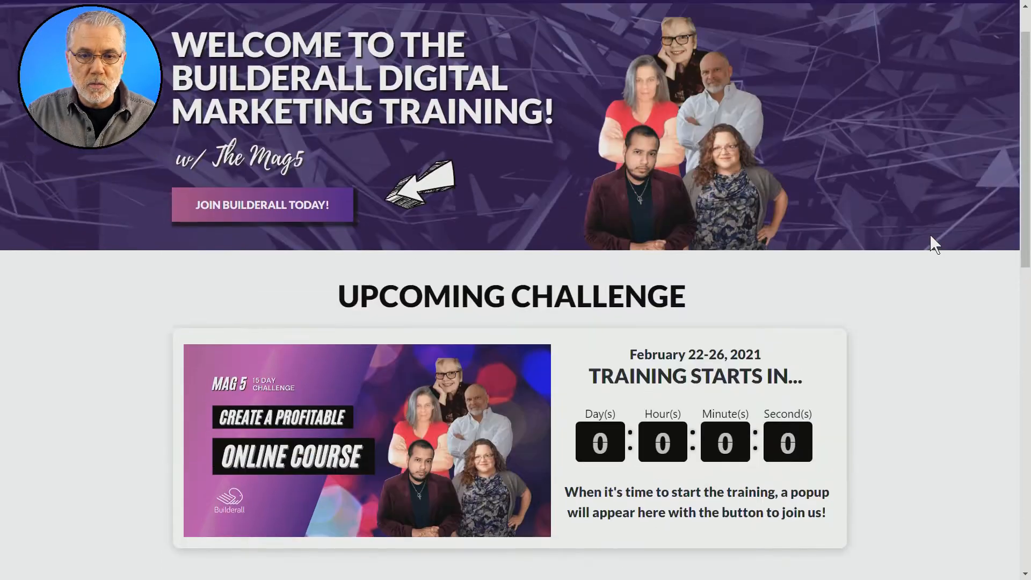
pyautogui.scroll(-1, 935, 244)
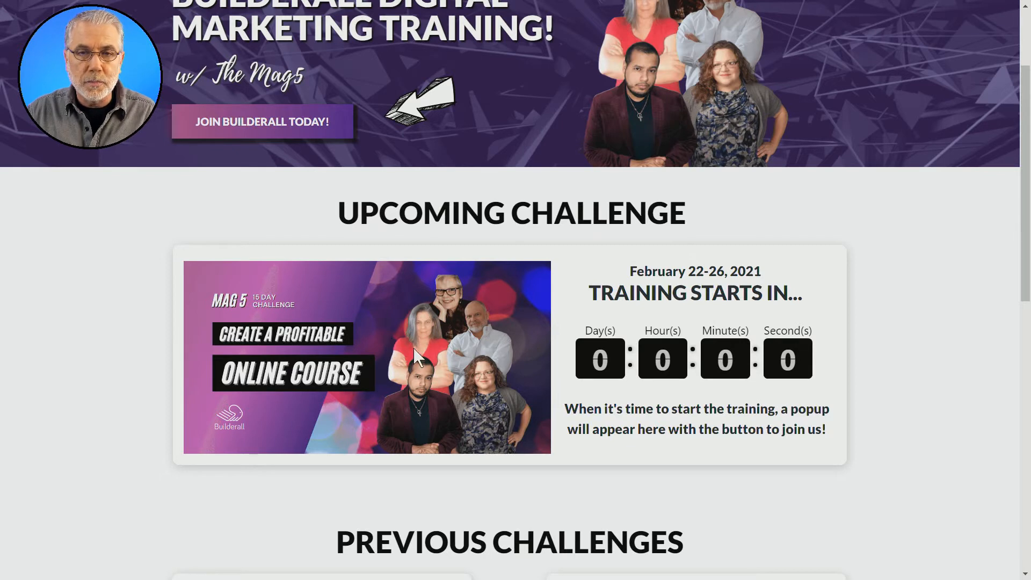
pyautogui.scroll(-4, 857, 381)
pyautogui.scroll(-2, 863, 387)
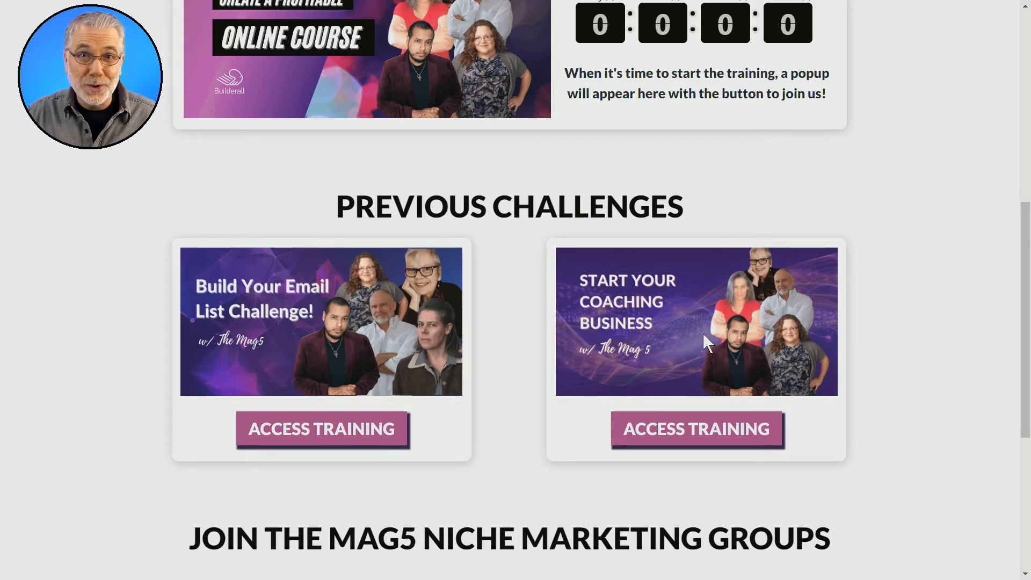
pyautogui.scroll(9, 884, 341)
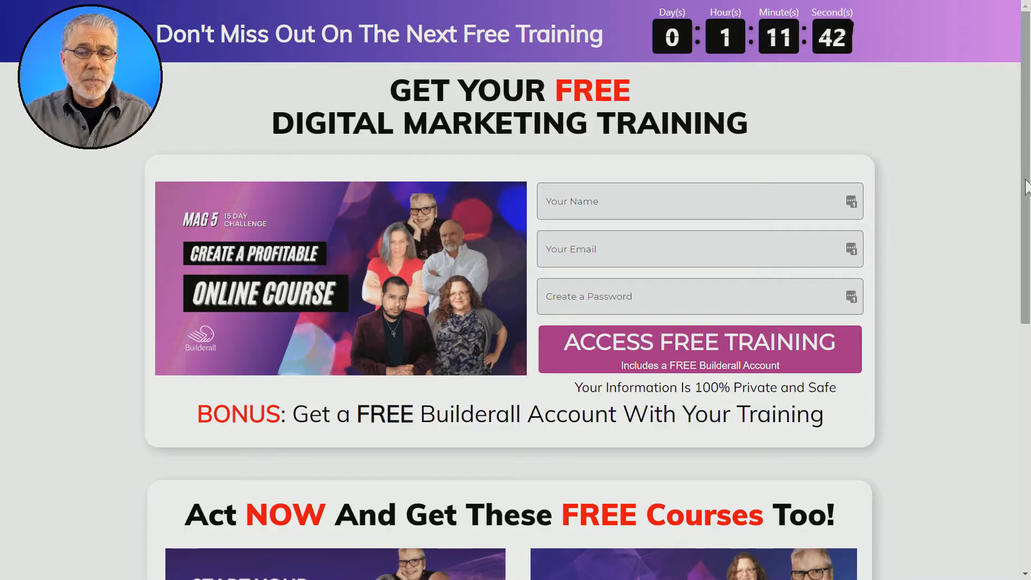
# Step: Examine the free digital marketing training landing page, including its countdown header, challenge image and sign-up form
pyautogui.scroll(-2, 1023, 200)
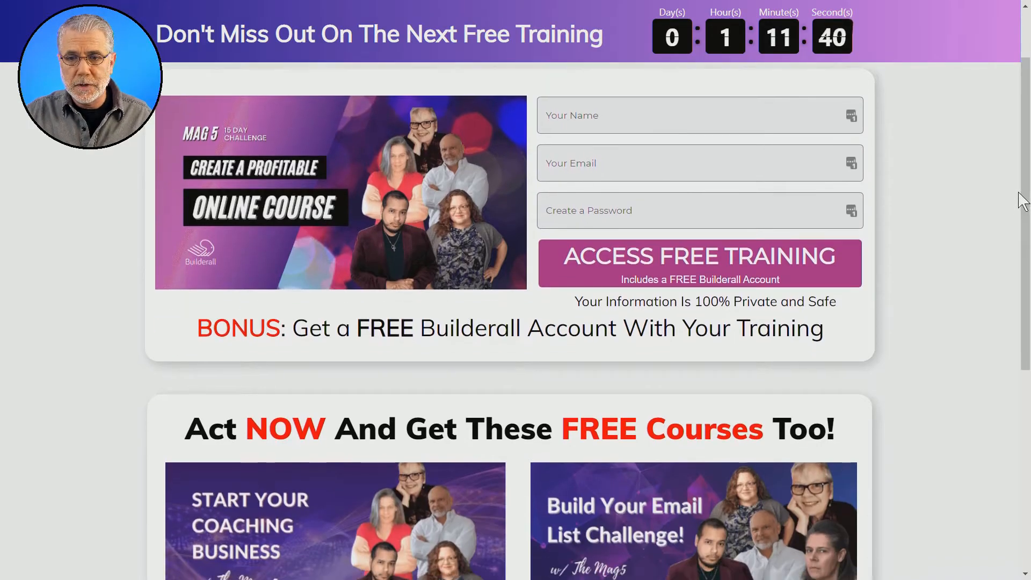
pyautogui.scroll(2, 1021, 200)
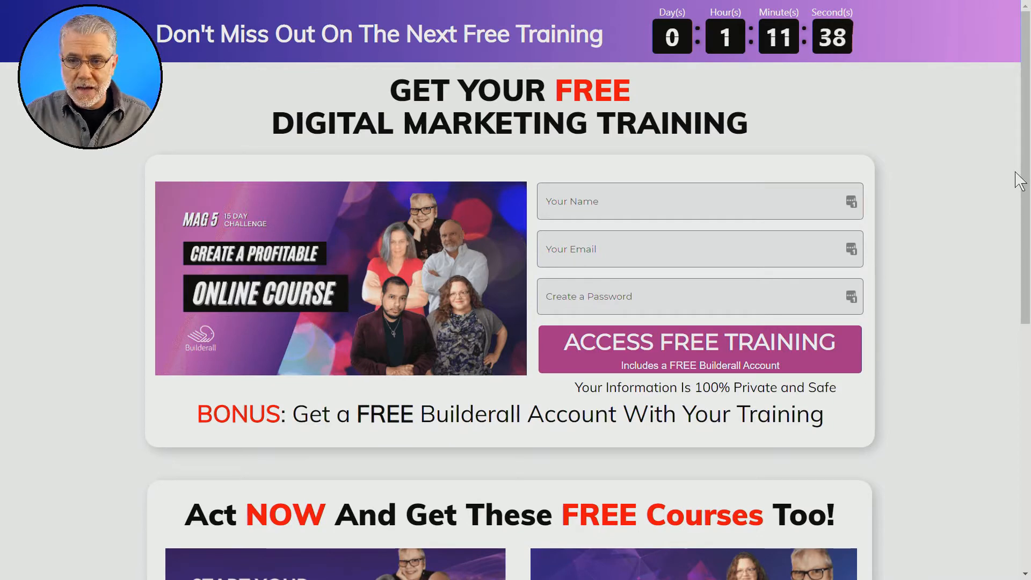
pyautogui.scroll(-5, 980, 194)
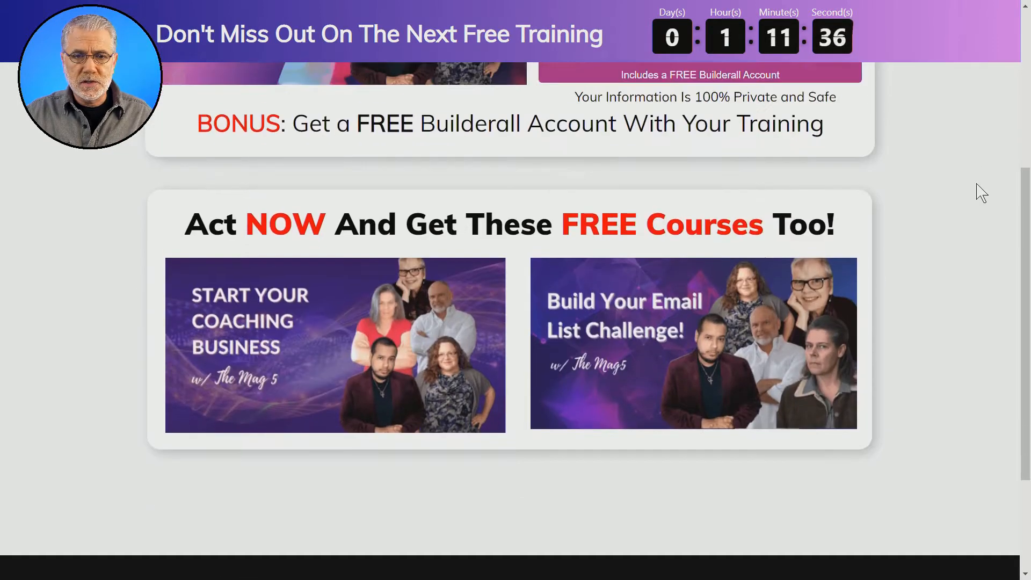
pyautogui.scroll(5, 978, 191)
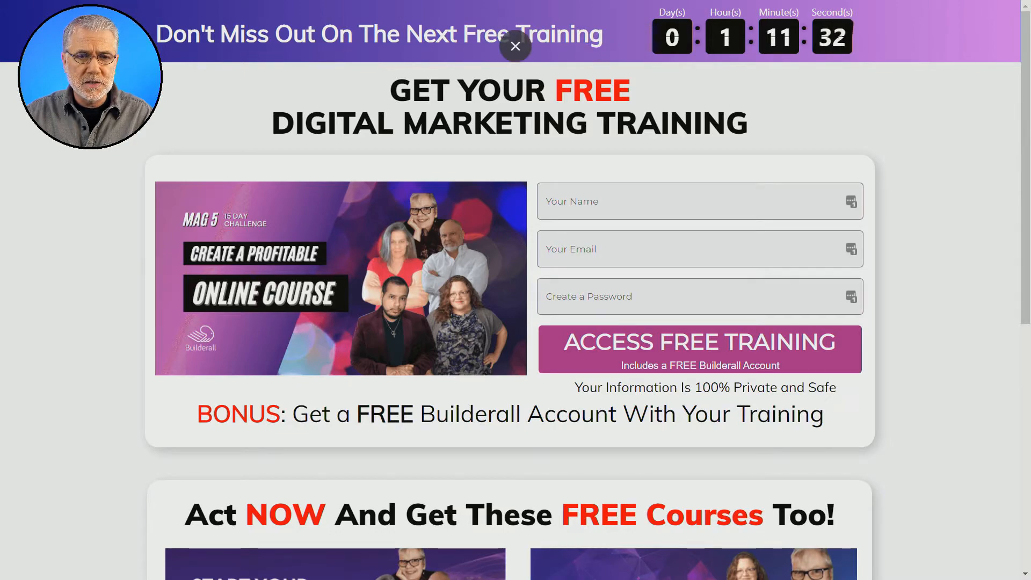
pyautogui.scroll(-5, 946, 184)
pyautogui.scroll(4, 943, 177)
pyautogui.scroll(-5, 937, 170)
pyautogui.scroll(6, 924, 153)
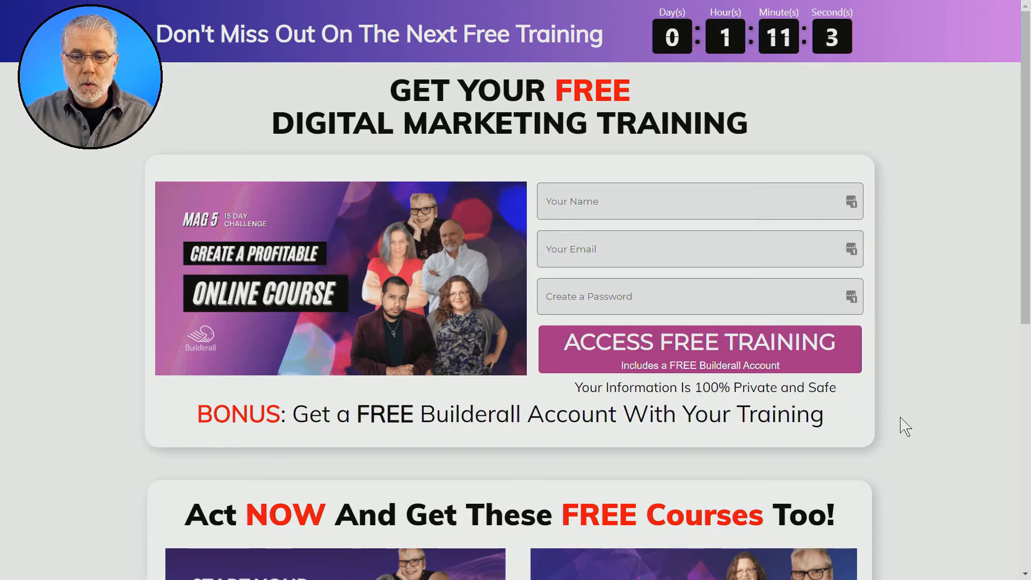
# Step: Examine the landing page's free bonus courses section and the footer beneath it
pyautogui.scroll(-1, 905, 428)
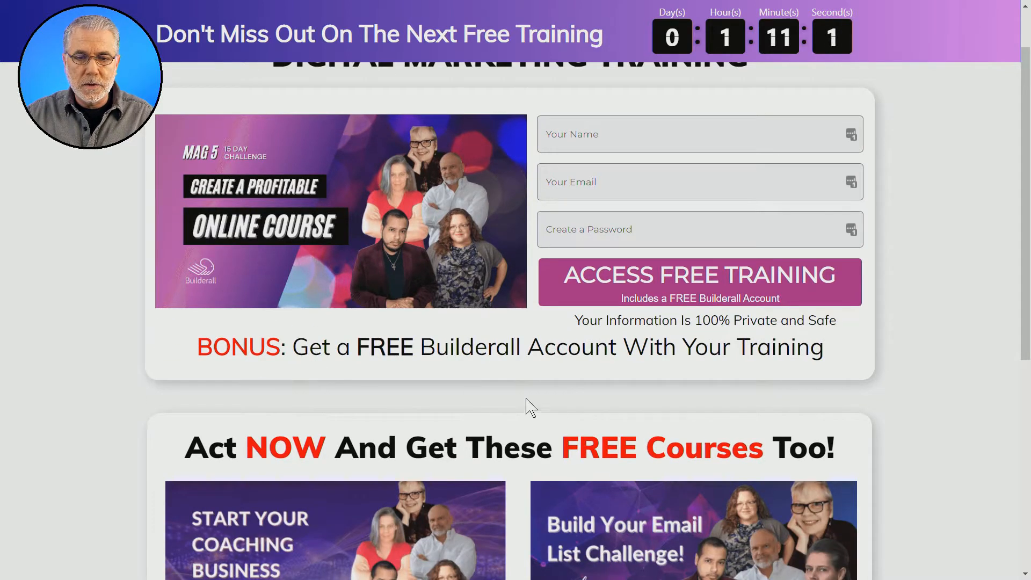
pyautogui.scroll(1, 557, 410)
pyautogui.scroll(-2, 556, 402)
pyautogui.scroll(-2, 556, 399)
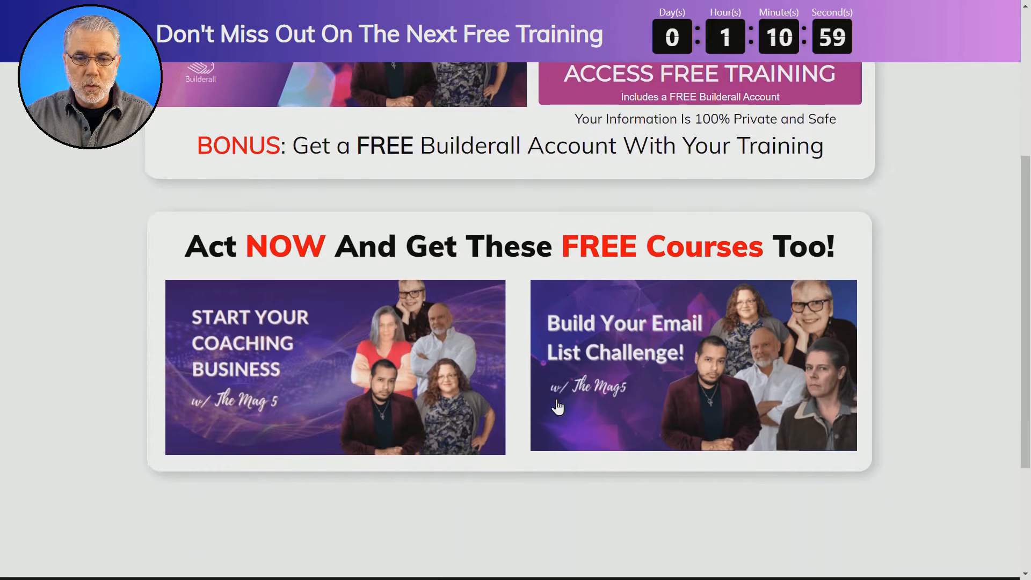
pyautogui.click(281, 276)
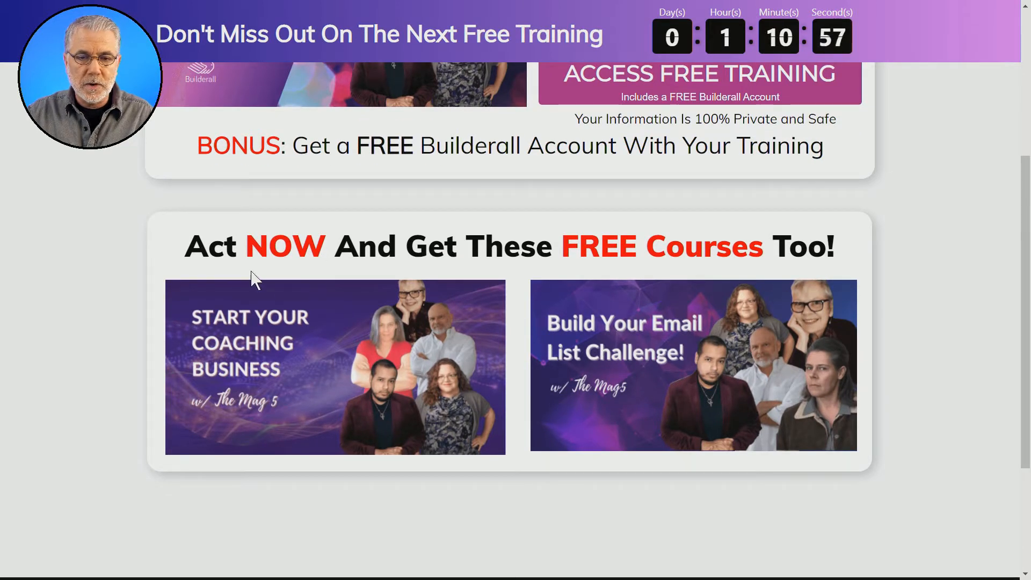
pyautogui.click(322, 273)
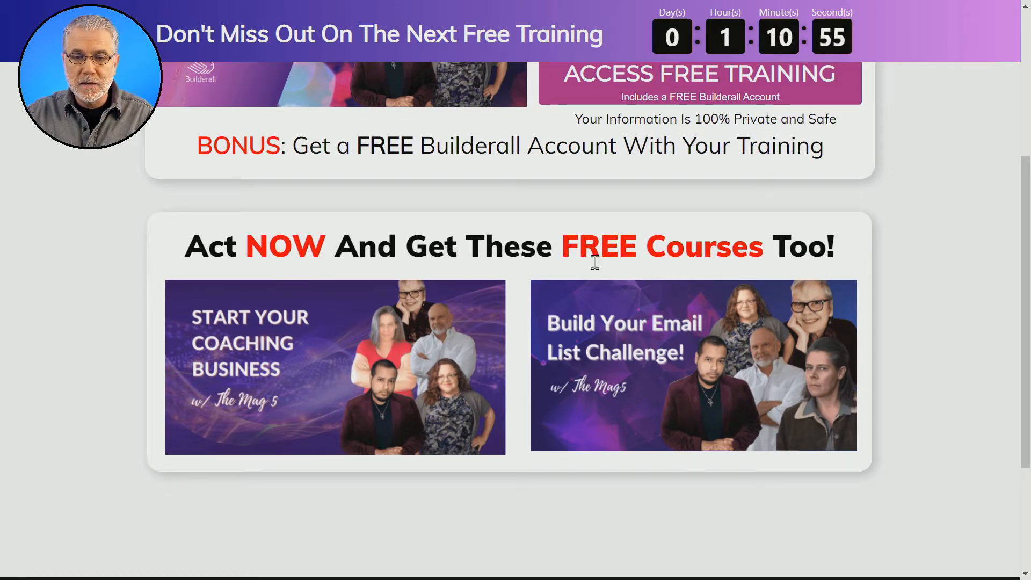
pyautogui.click(701, 261)
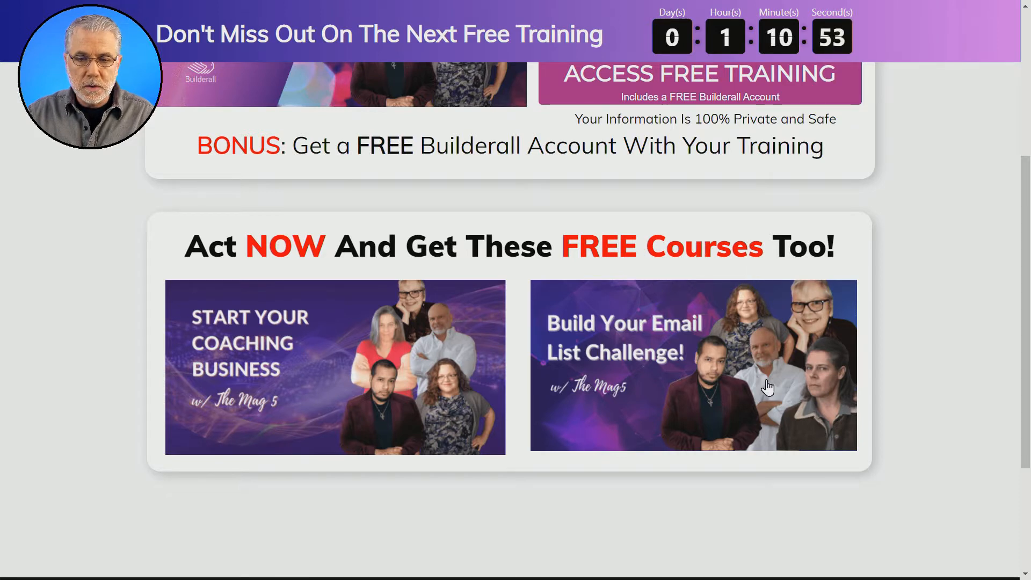
pyautogui.scroll(5, 985, 375)
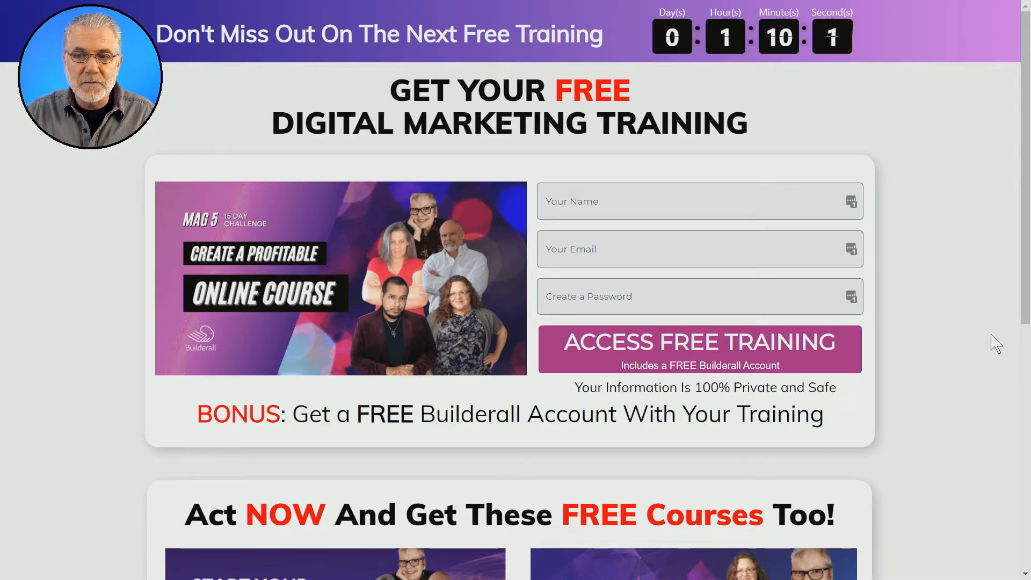
pyautogui.scroll(-8, 995, 344)
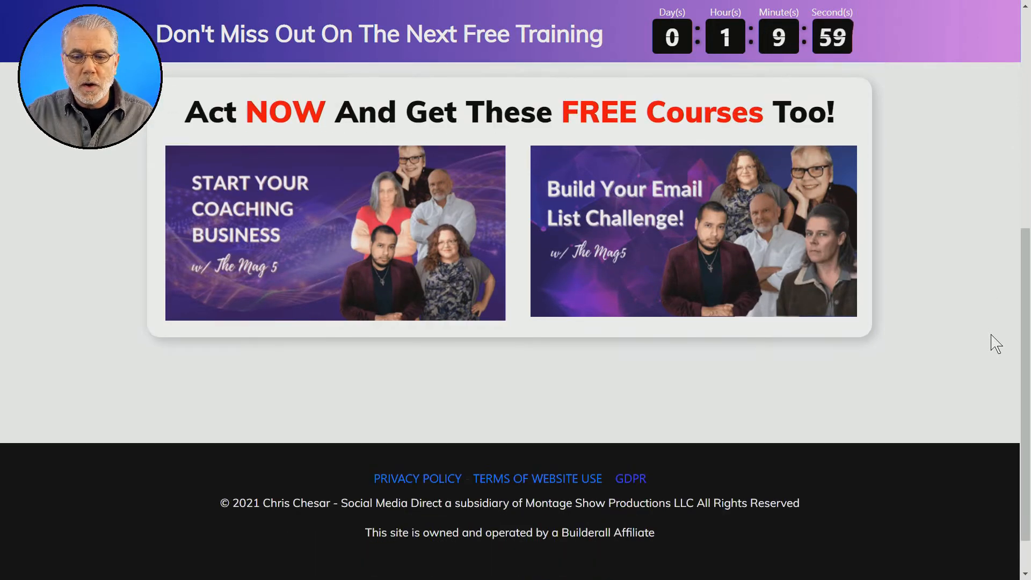
pyautogui.scroll(-1, 995, 344)
pyautogui.scroll(8, 995, 343)
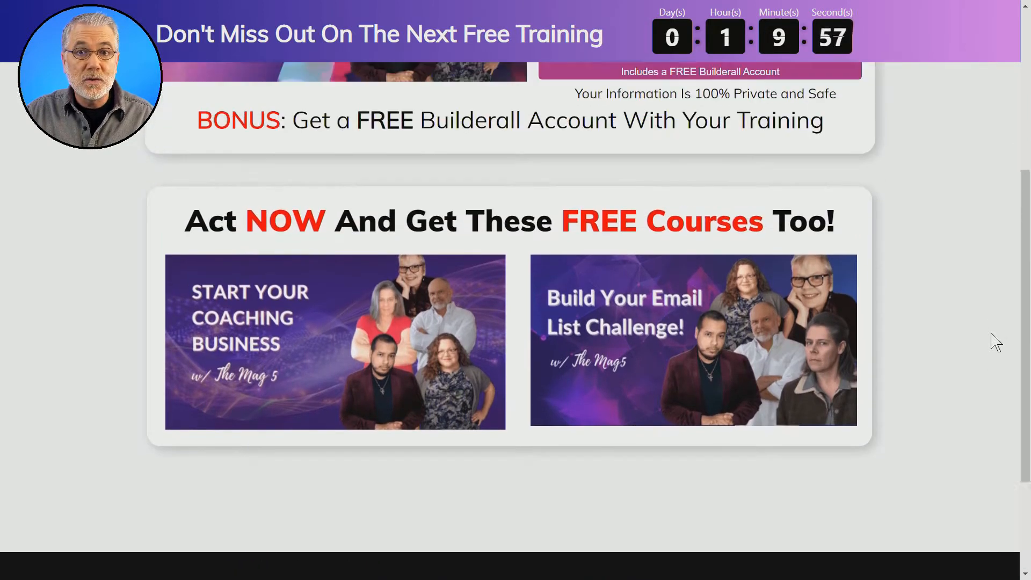
pyautogui.scroll(1, 995, 343)
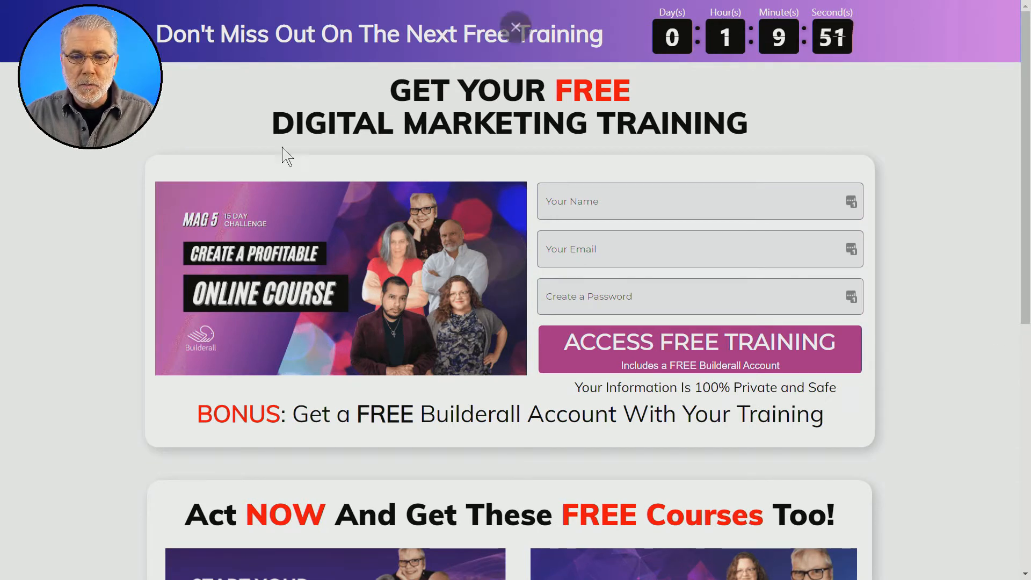
# Step: Review the landing page's name, email and password fields together with the free course offers
pyautogui.click(688, 216)
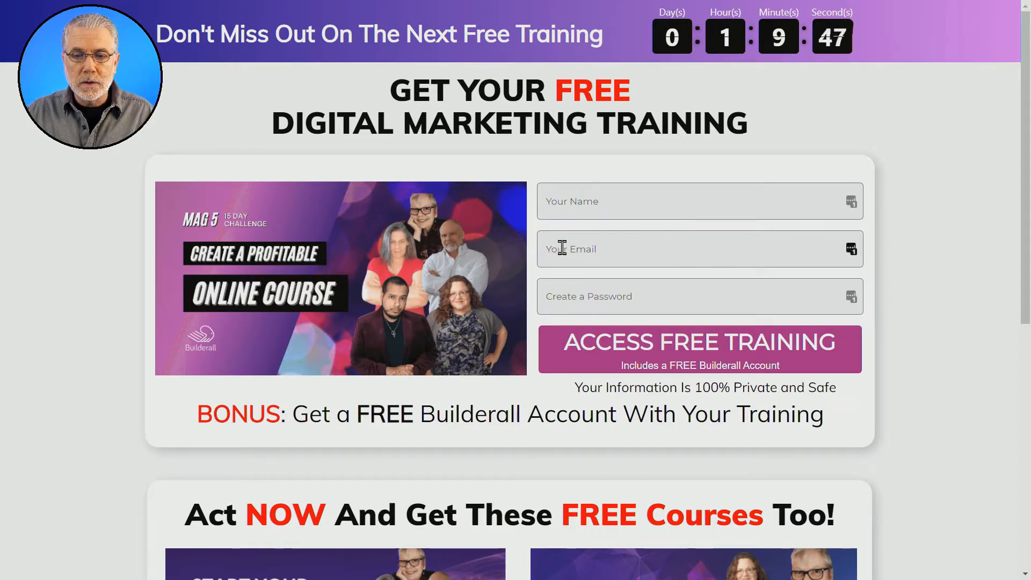
pyautogui.click(634, 258)
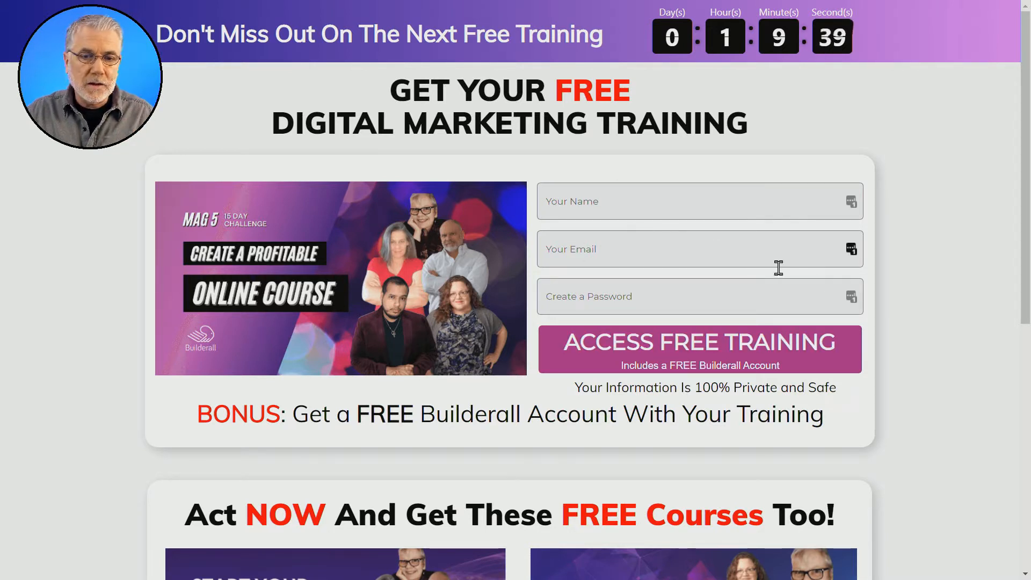
pyautogui.scroll(-4, 904, 302)
pyautogui.scroll(-1, 906, 302)
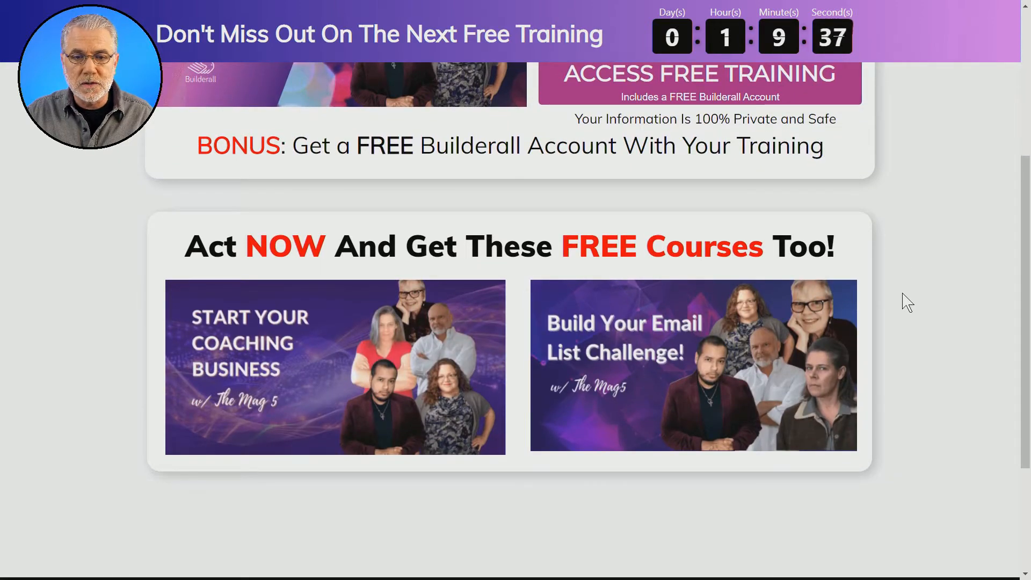
pyautogui.scroll(5, 907, 302)
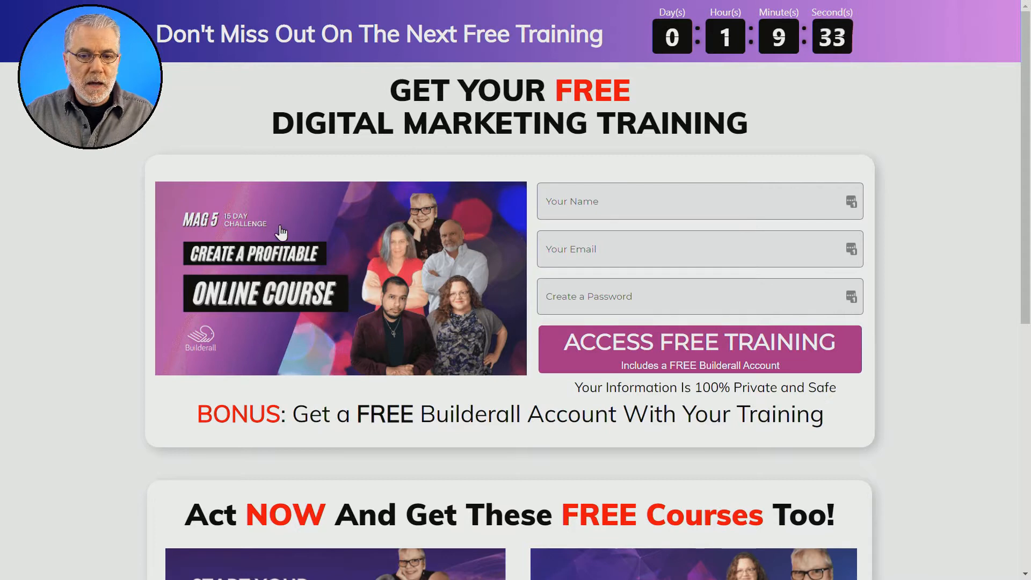
# Step: Dismiss the free training sign-up pop-up and return to the landing page's registration form
pyautogui.scroll(-4, 909, 437)
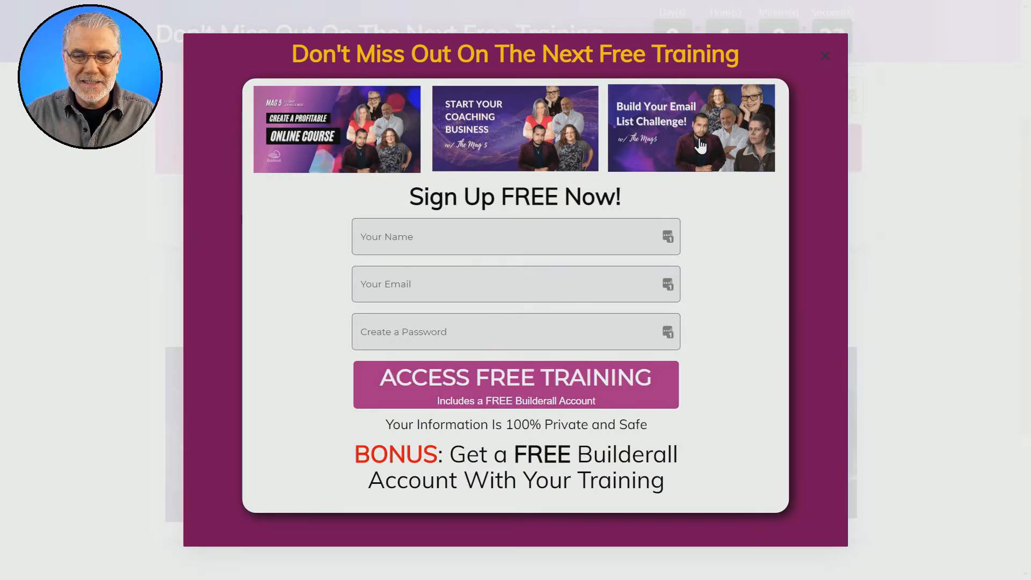
pyautogui.click(825, 55)
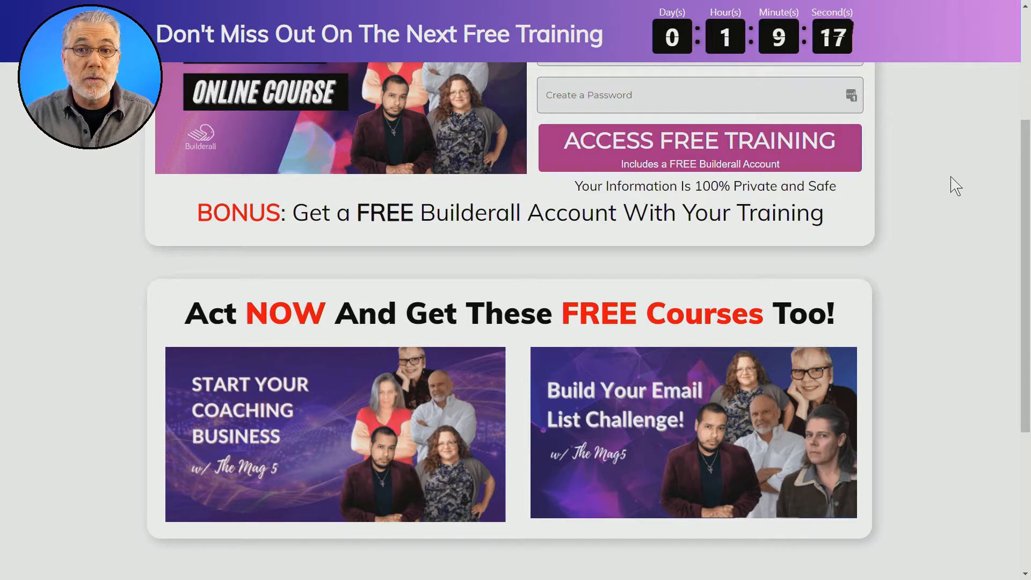
pyautogui.scroll(4, 956, 185)
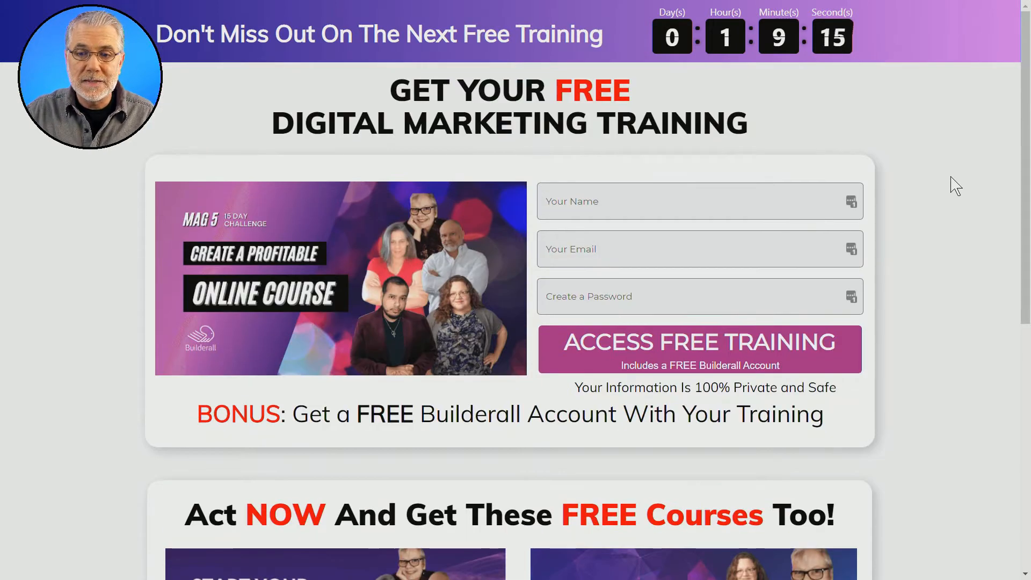
pyautogui.click(672, 249)
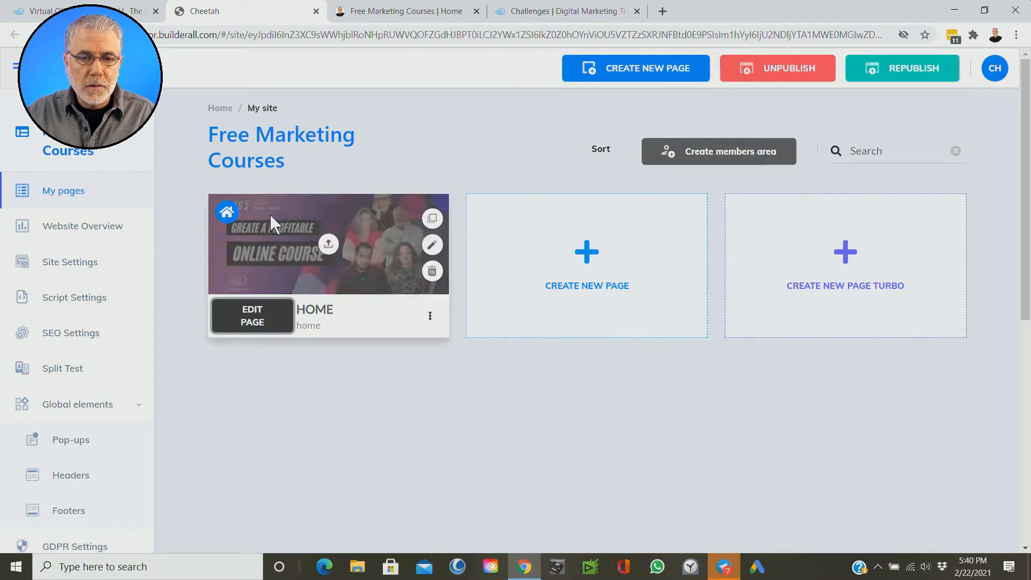
# Step: Open the Home page of the Free Marketing Courses site for editing and look over its content
pyautogui.click(271, 333)
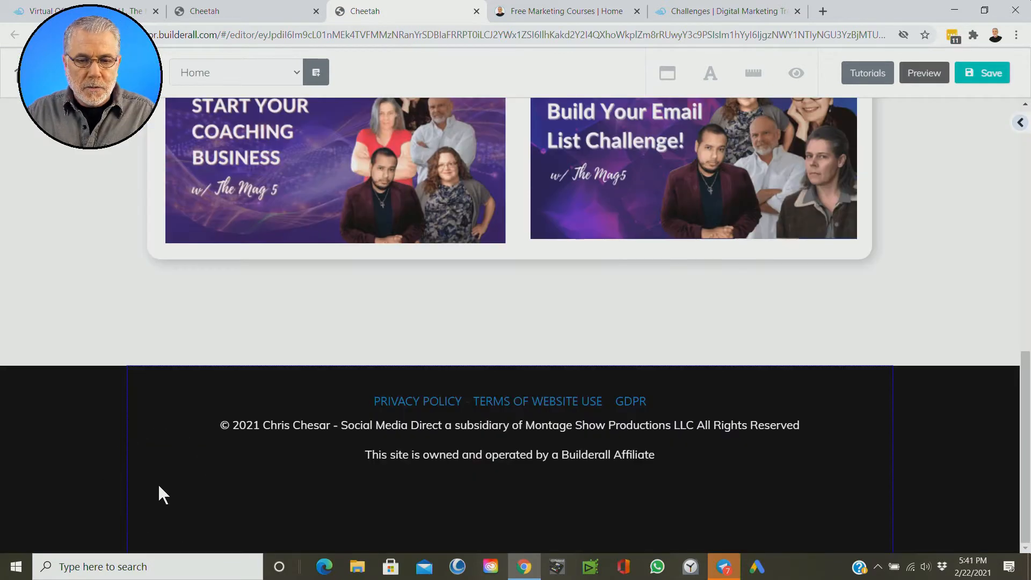
pyautogui.press('ctrl')
pyautogui.press('ctrl')
pyautogui.scroll(20, 153, 465)
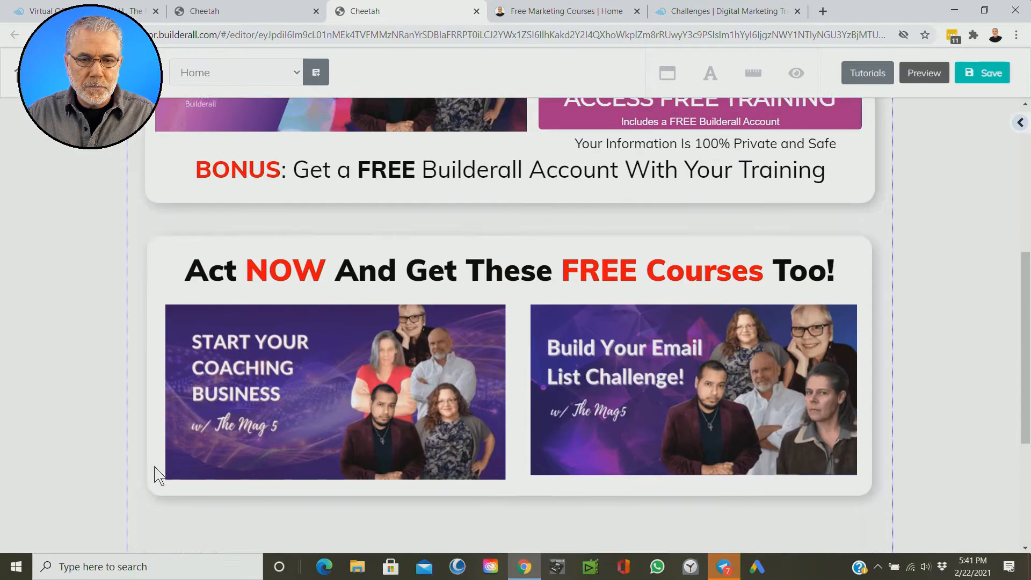
pyautogui.press('ctrl')
pyautogui.press('ctrl')
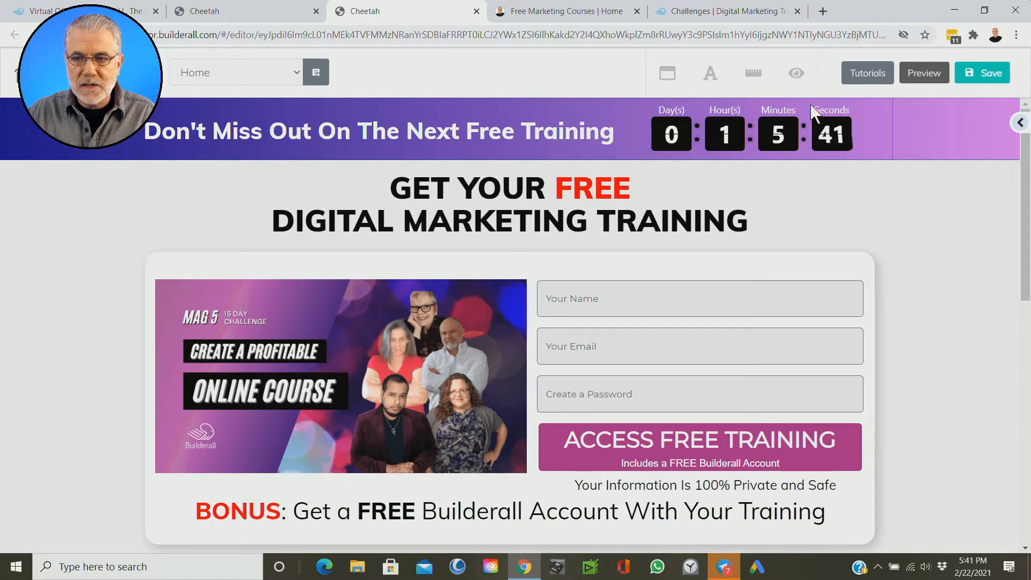
# Step: Display the settings of the purple countdown header panel and review its available options
pyautogui.click(1019, 123)
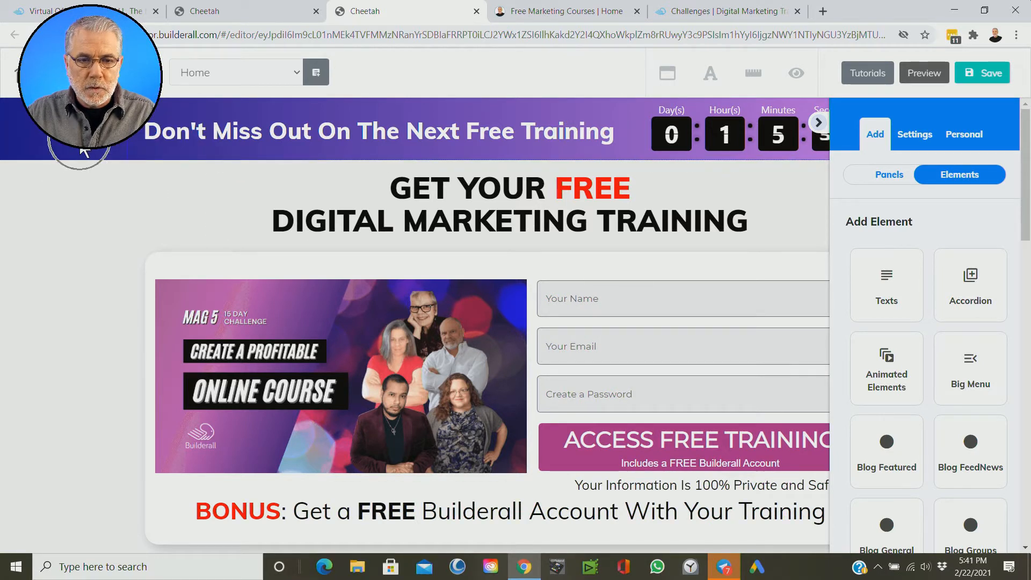
pyautogui.click(85, 152)
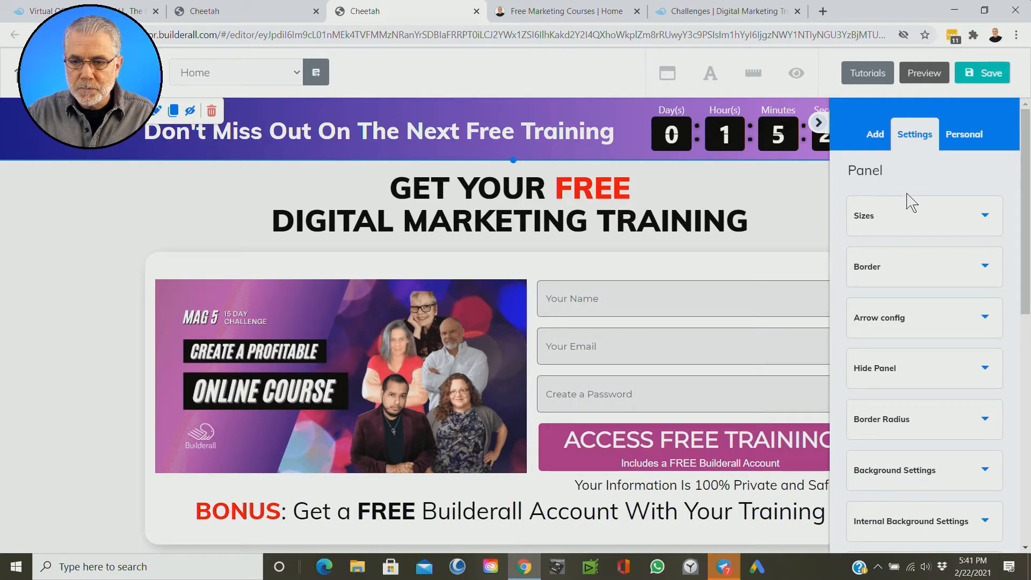
pyautogui.scroll(-3, 911, 202)
pyautogui.click(710, 139)
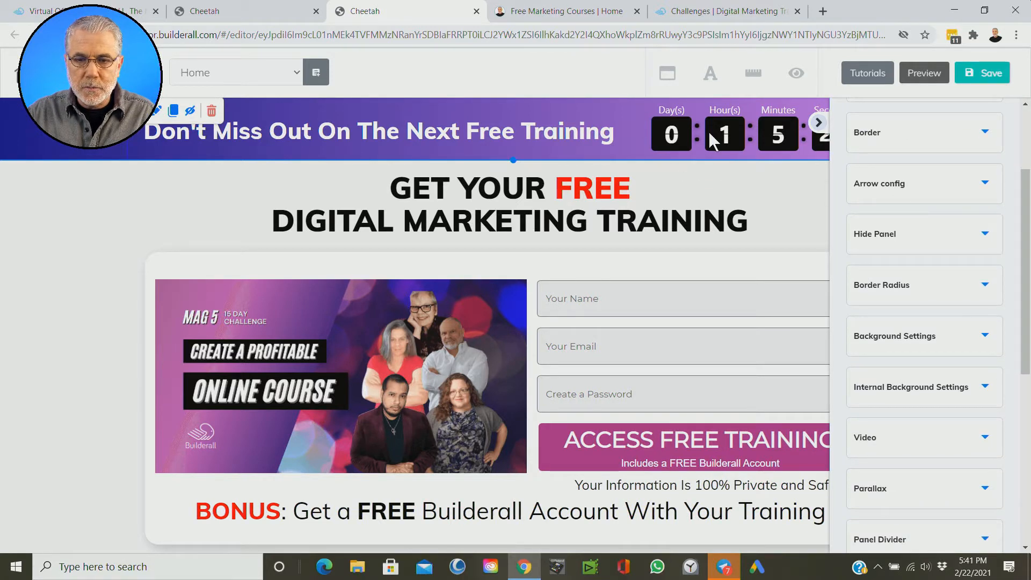
pyautogui.click(523, 135)
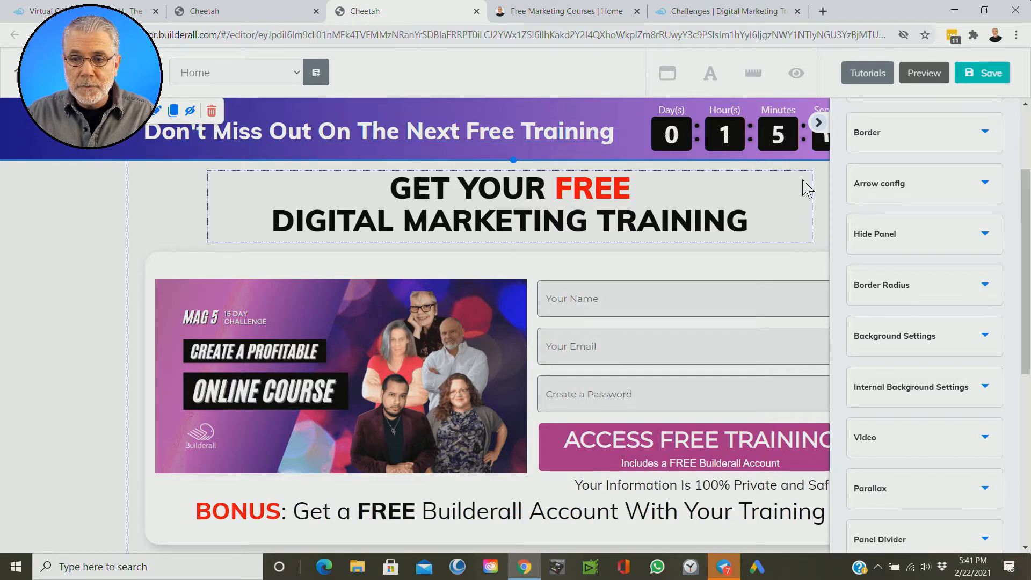
# Step: Look through all the settings groups available for the purple countdown header panel
pyautogui.scroll(-1, 944, 229)
pyautogui.scroll(-6, 944, 230)
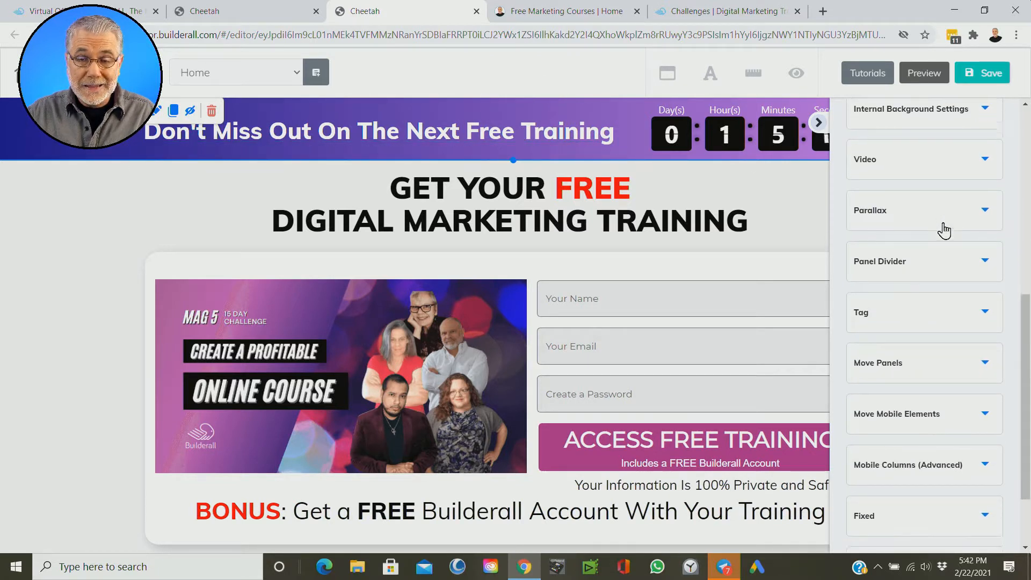
pyautogui.scroll(6, 944, 230)
pyautogui.scroll(3, 944, 229)
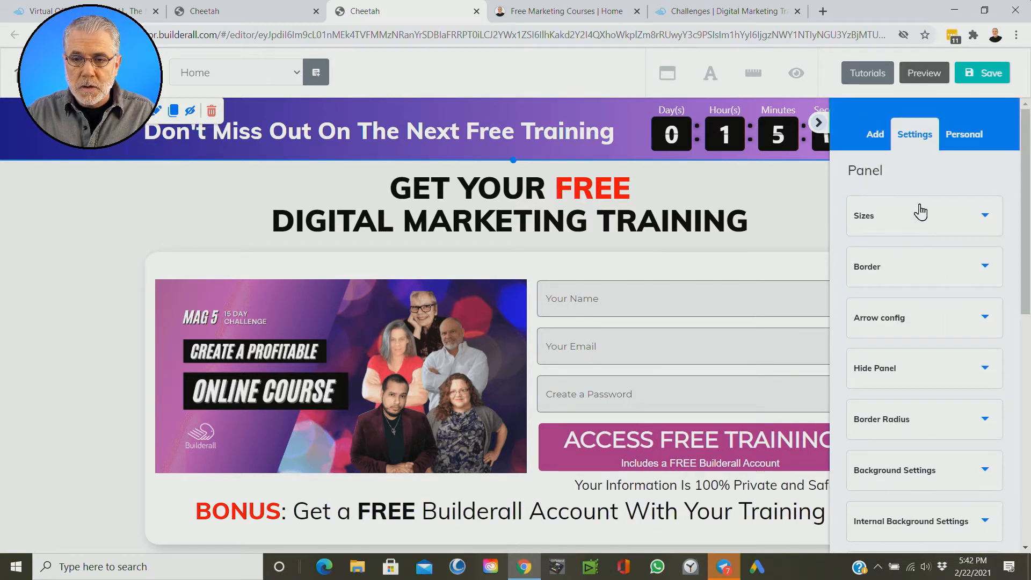
pyautogui.scroll(-3, 913, 282)
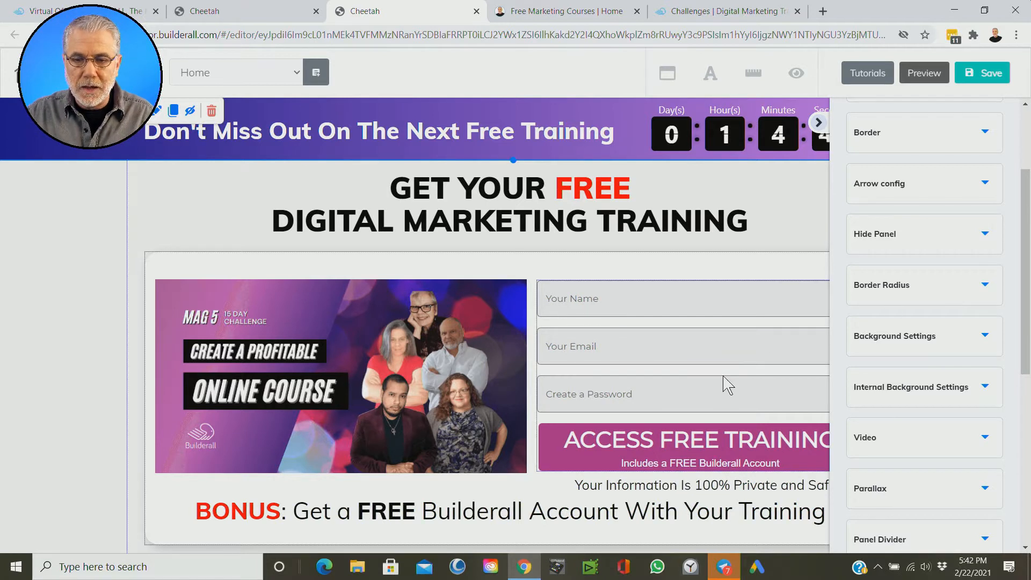
pyautogui.scroll(-7, 956, 322)
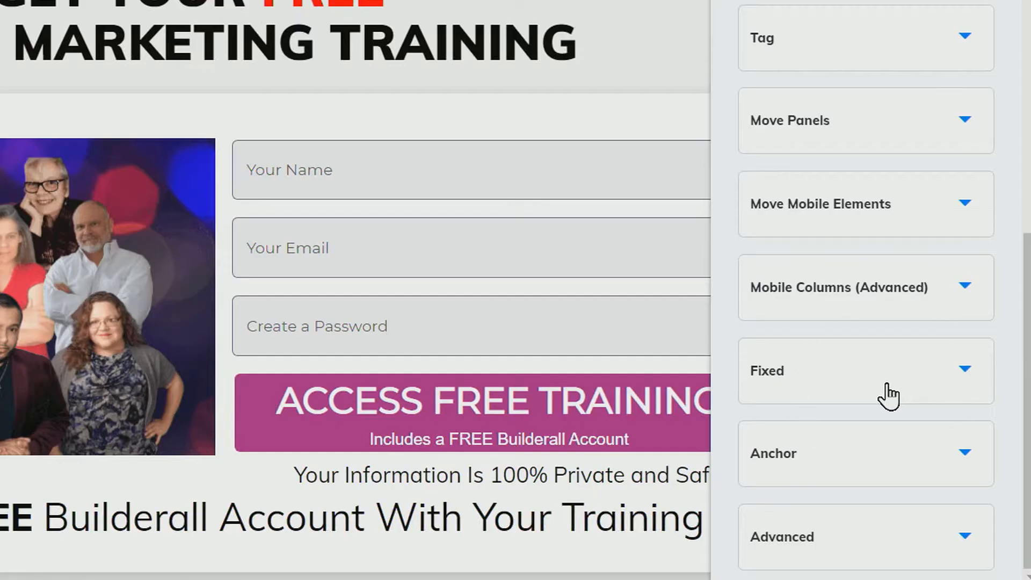
# Step: Expand the header panel's Fixed settings and make sure Sticky Header is set to Active in Desktop
pyautogui.click(937, 430)
pyautogui.click(886, 384)
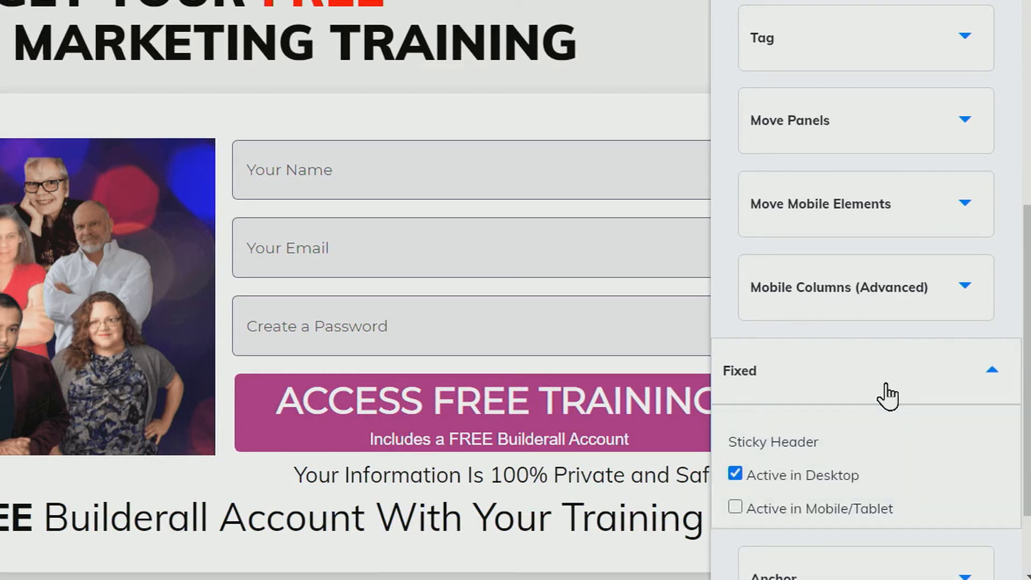
pyautogui.scroll(-2, 917, 463)
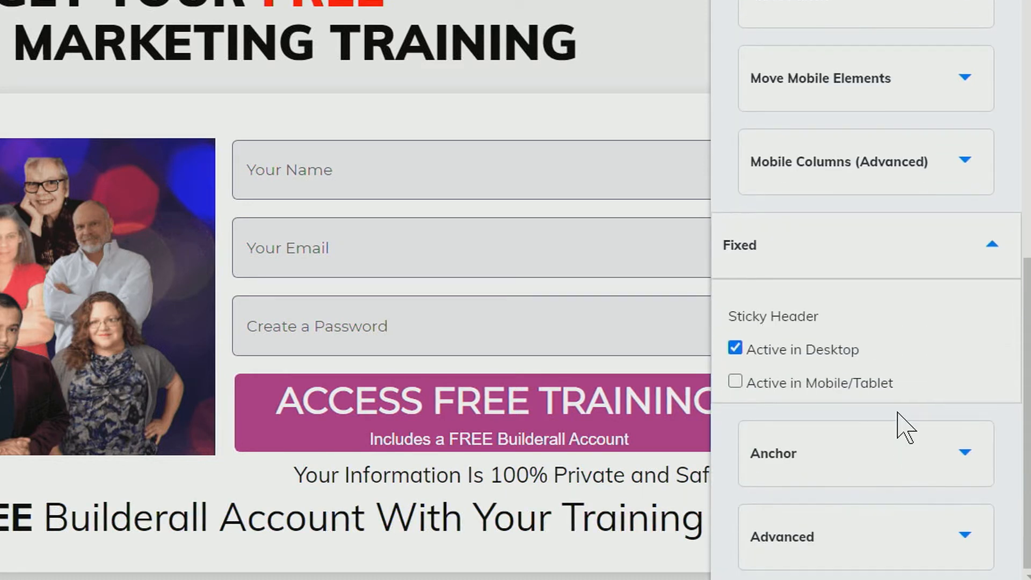
pyautogui.click(736, 348)
pyautogui.click(736, 348)
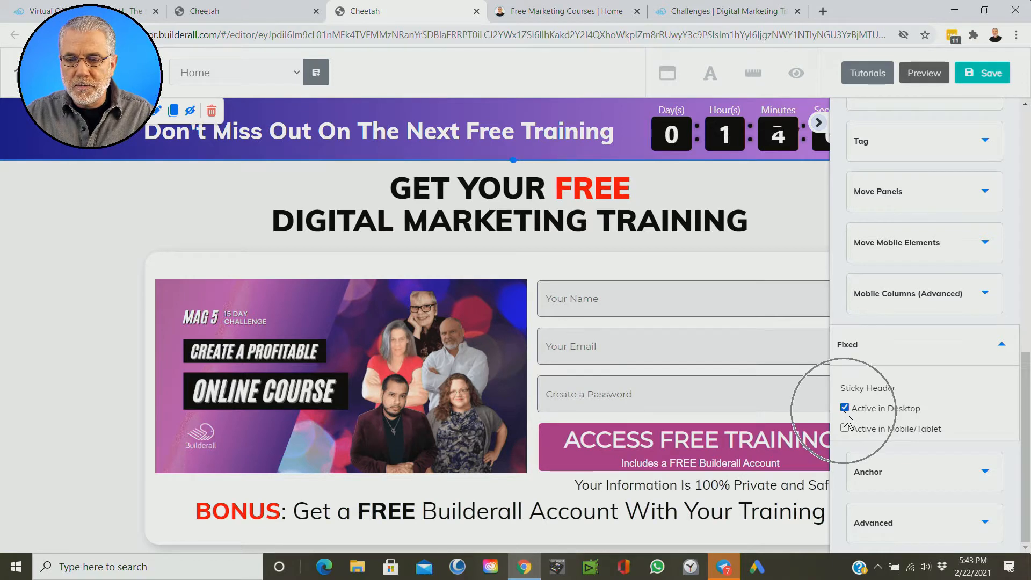
# Step: Save the landing page, publish the site and dismiss the publishing confirmation
pyautogui.click(977, 78)
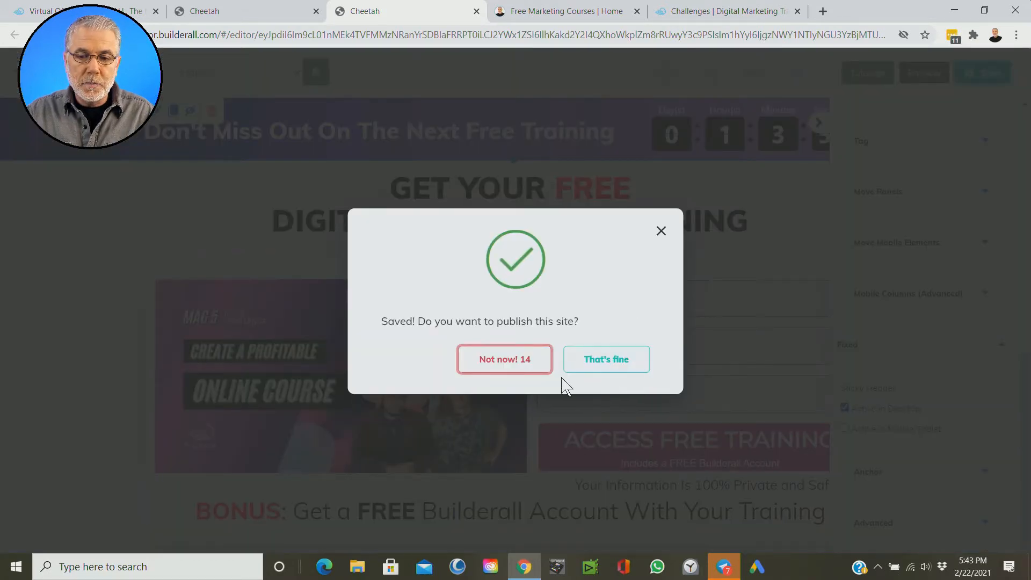
pyautogui.click(603, 369)
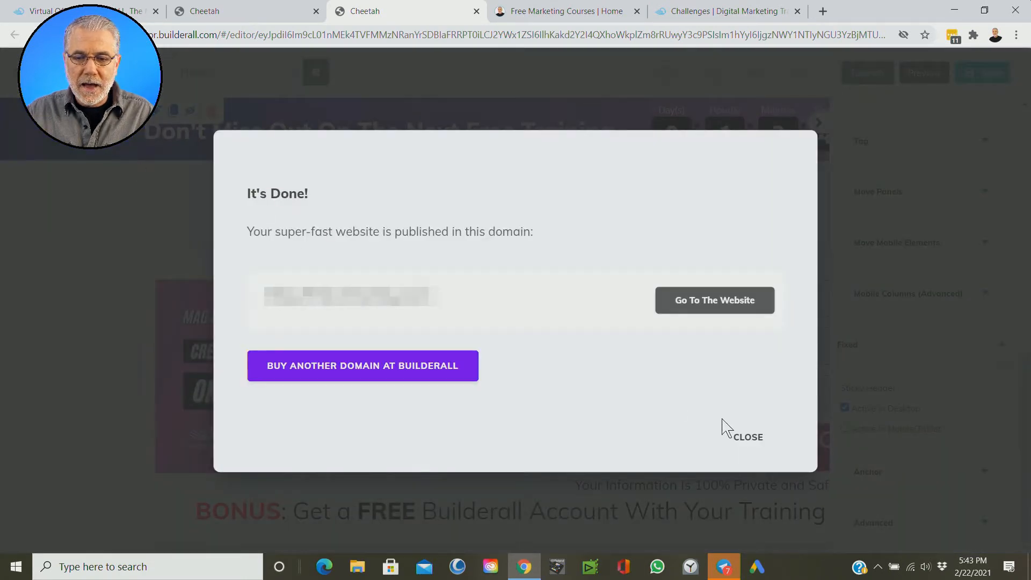
pyautogui.click(752, 440)
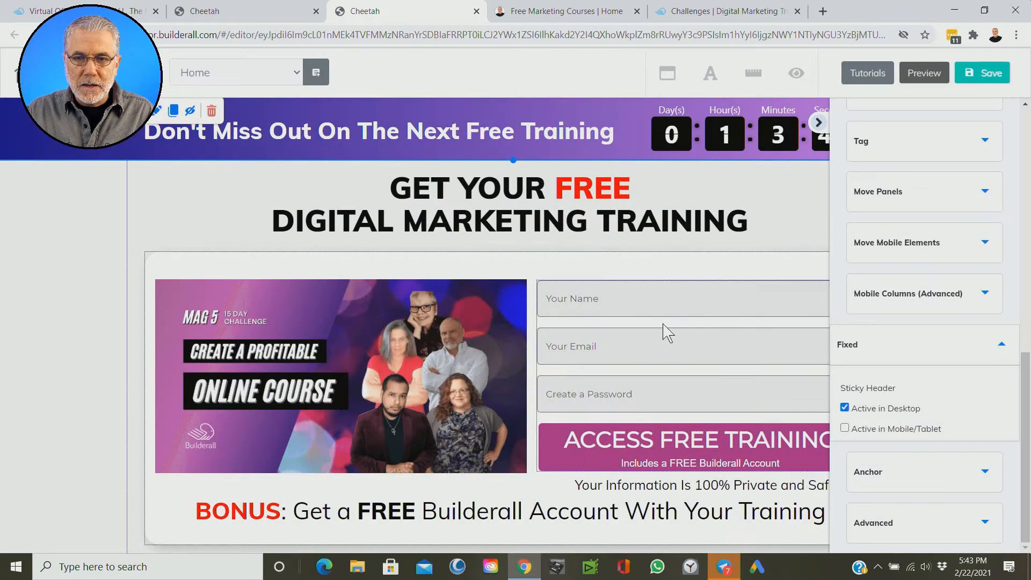
# Step: View the published Free Marketing Courses page and check how the countdown header behaves while moving through the page
pyautogui.click(551, 9)
pyautogui.scroll(-4, 906, 189)
pyautogui.scroll(4, 906, 189)
pyautogui.scroll(-6, 906, 189)
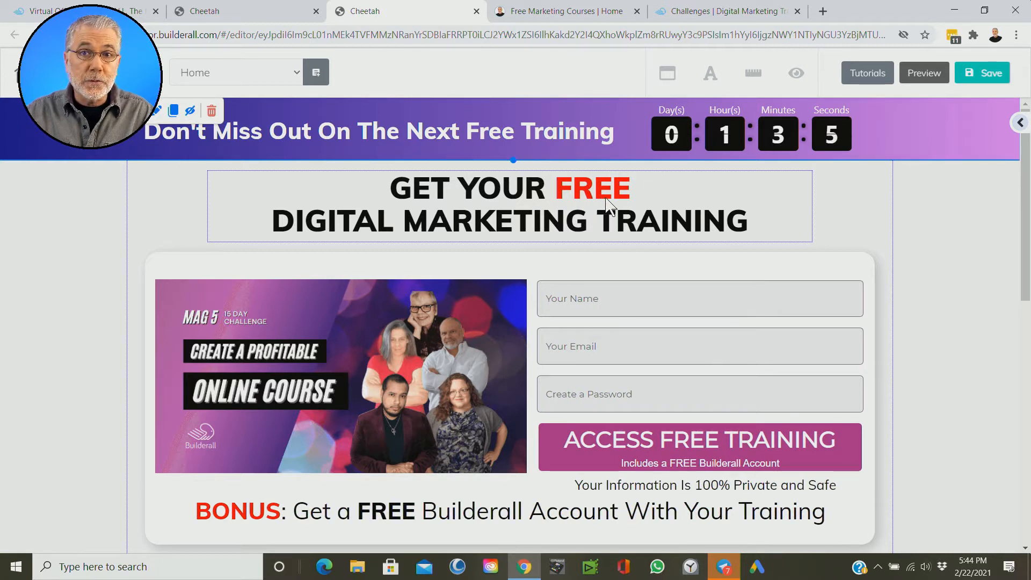
# Step: Open the "Get Your Free Digital Marketing Training" headline for text editing and highlight the word FREE to point it out
pyautogui.click(624, 226)
pyautogui.click(623, 223)
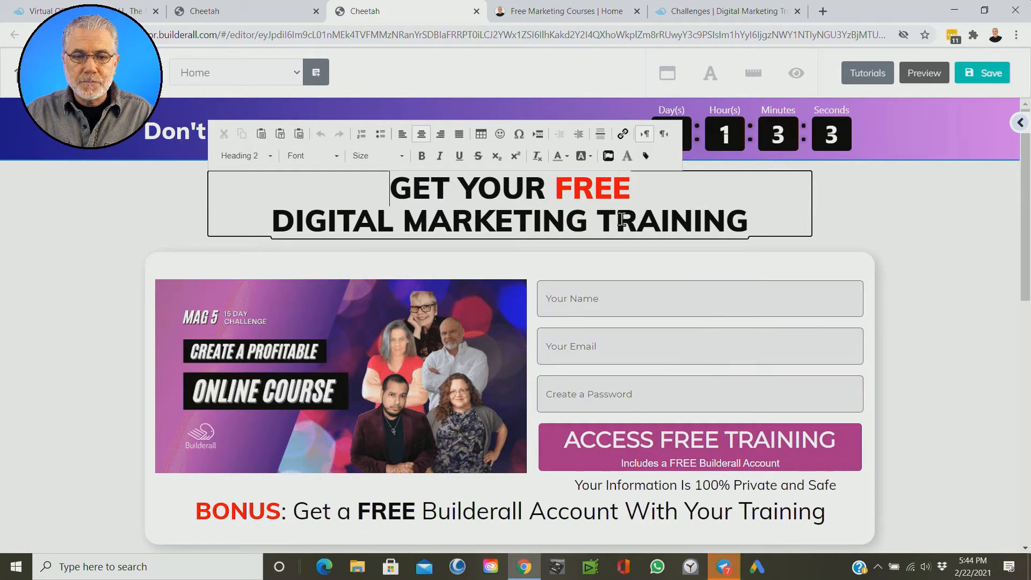
pyautogui.doubleClick(621, 219)
pyautogui.click(639, 185)
pyautogui.moveTo(639, 185); pyautogui.dragTo(559, 189)
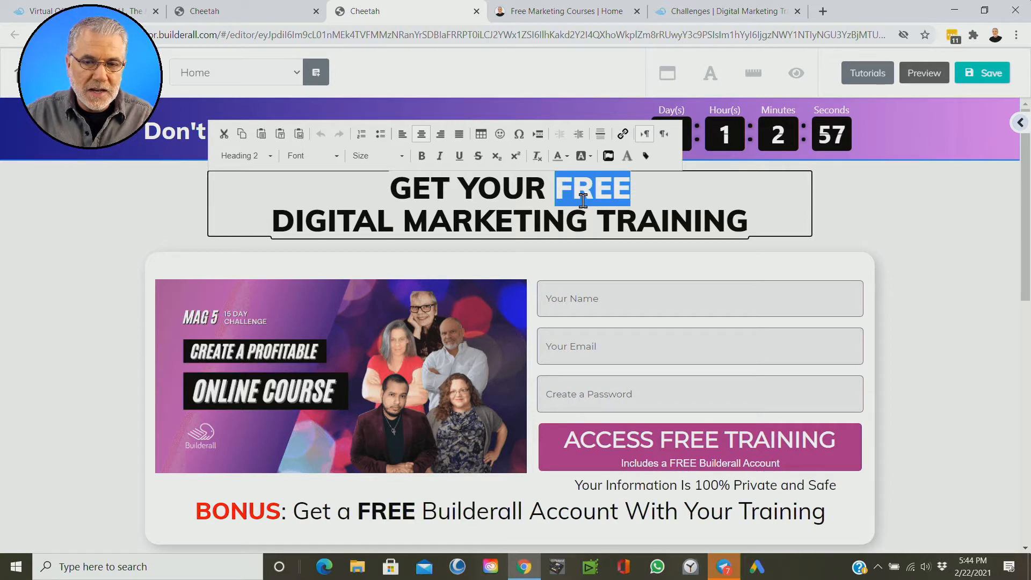
pyautogui.click(451, 188)
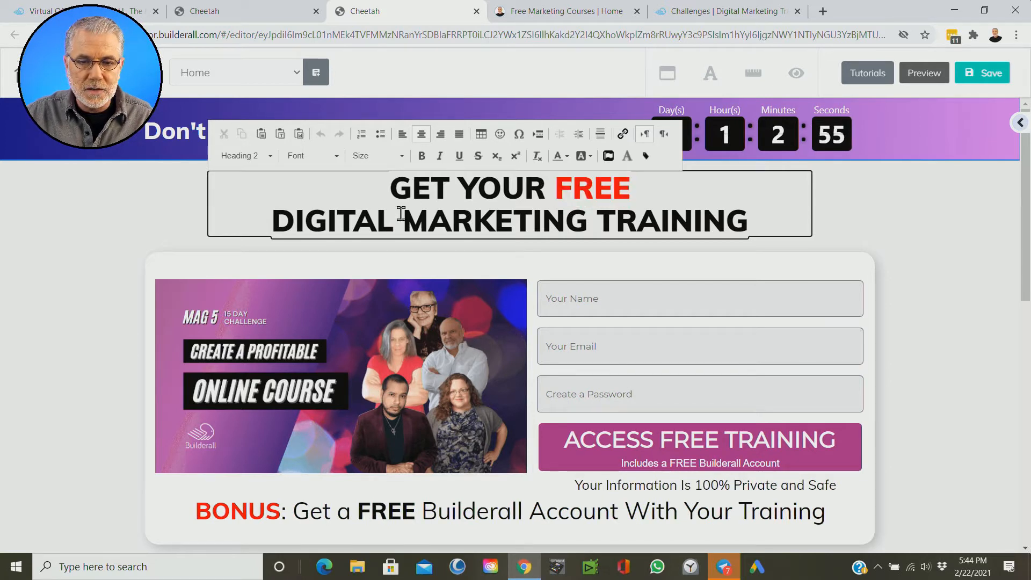
# Step: Color the word DIGITAL in the headline red using the custom color #ff0000
pyautogui.moveTo(394, 220); pyautogui.dragTo(265, 212)
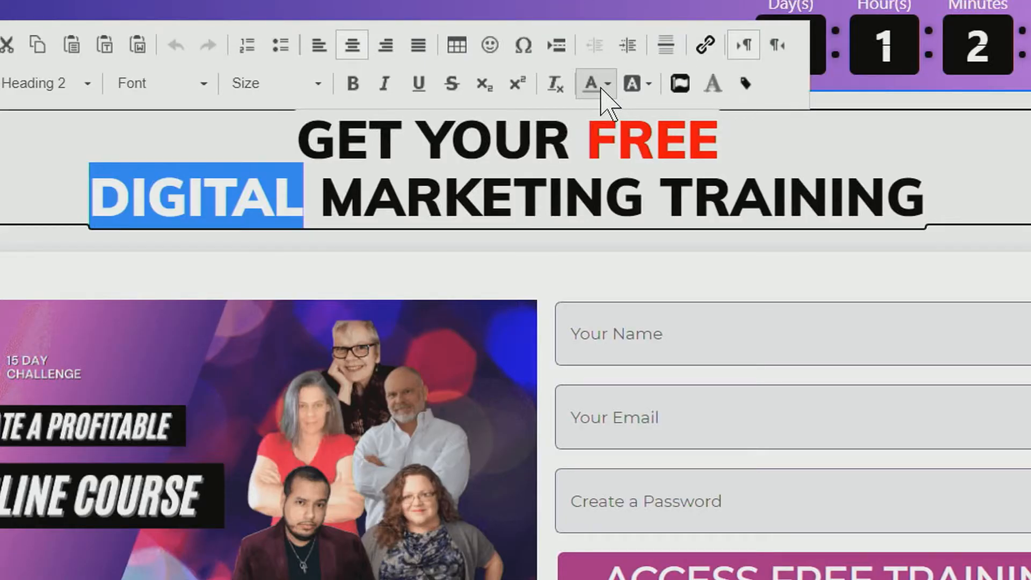
pyautogui.click(604, 90)
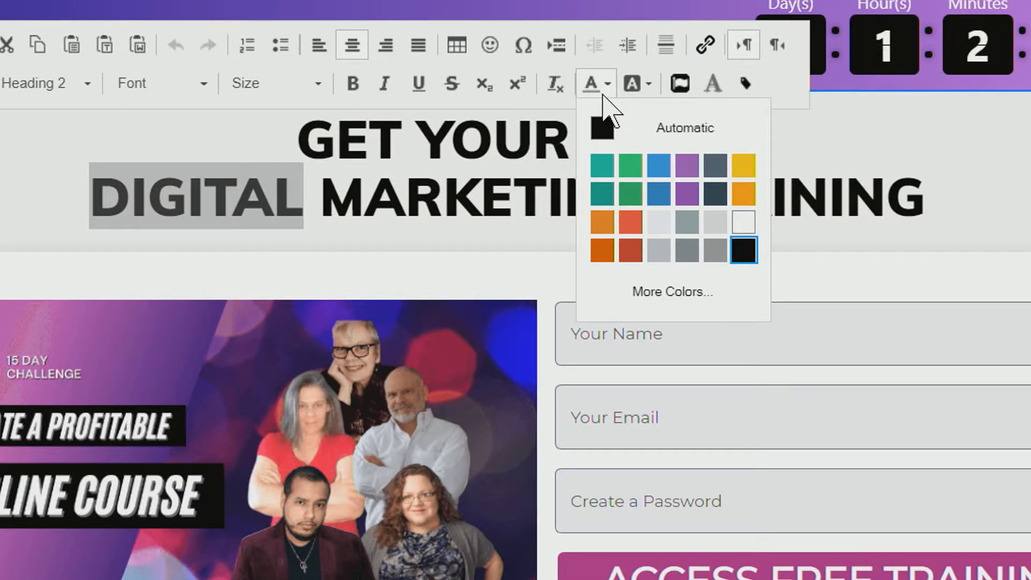
pyautogui.click(666, 293)
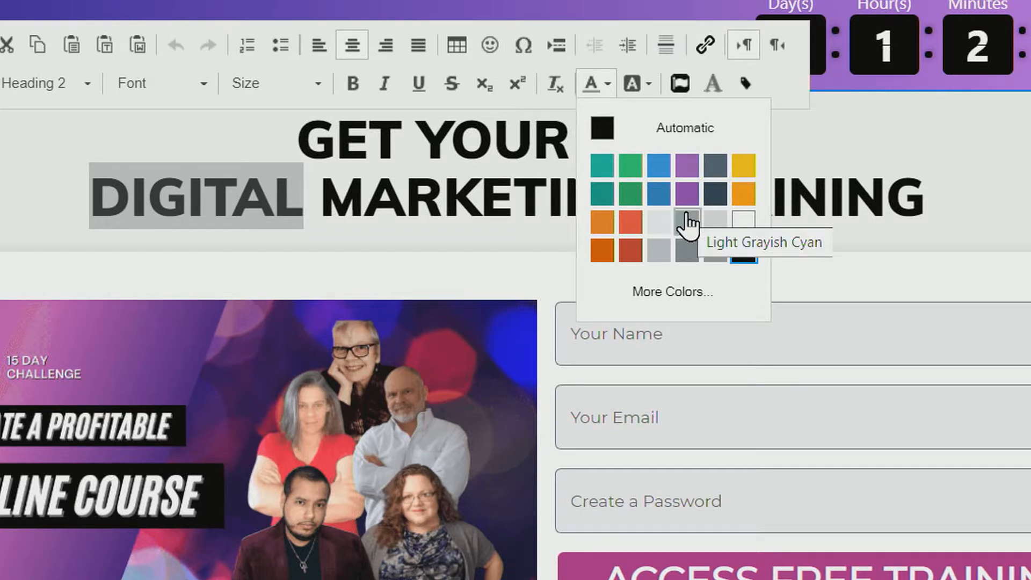
pyautogui.click(663, 293)
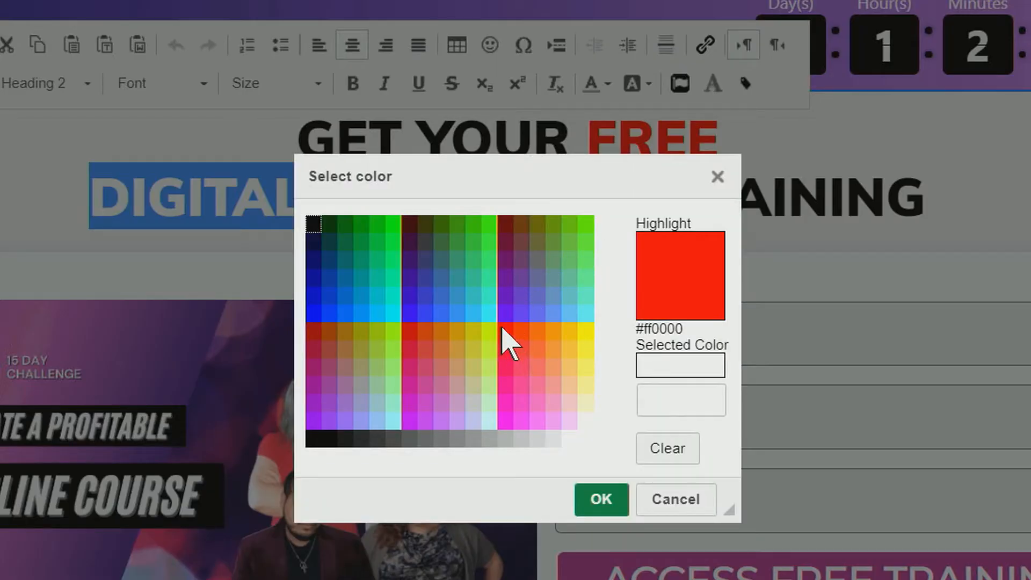
pyautogui.click(504, 329)
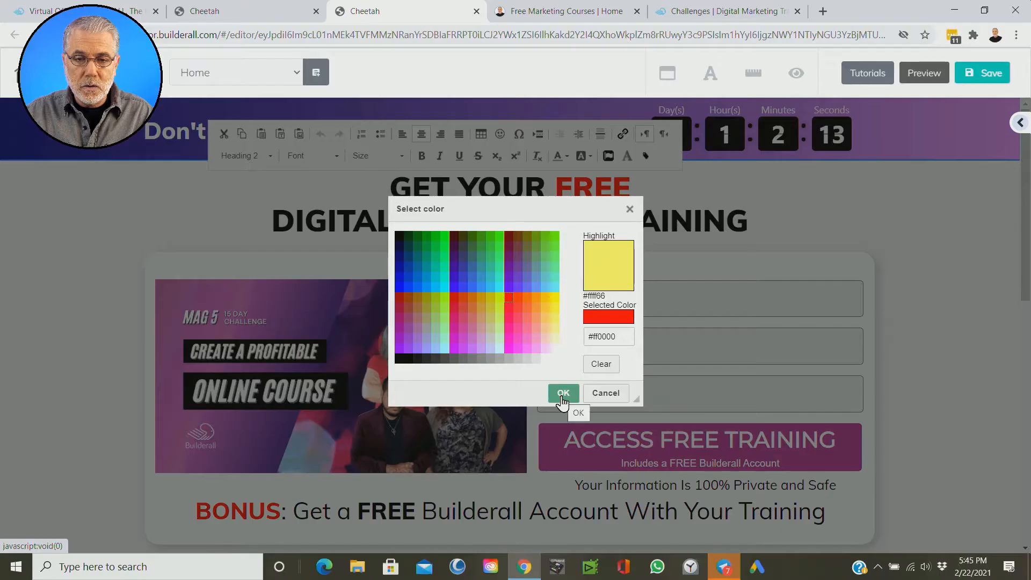
pyautogui.click(597, 507)
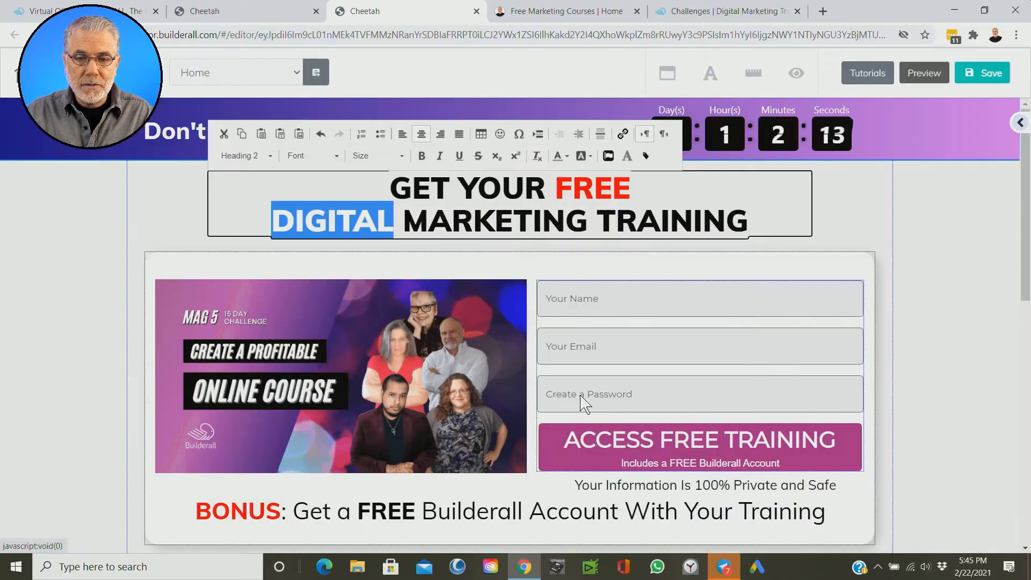
pyautogui.click(918, 311)
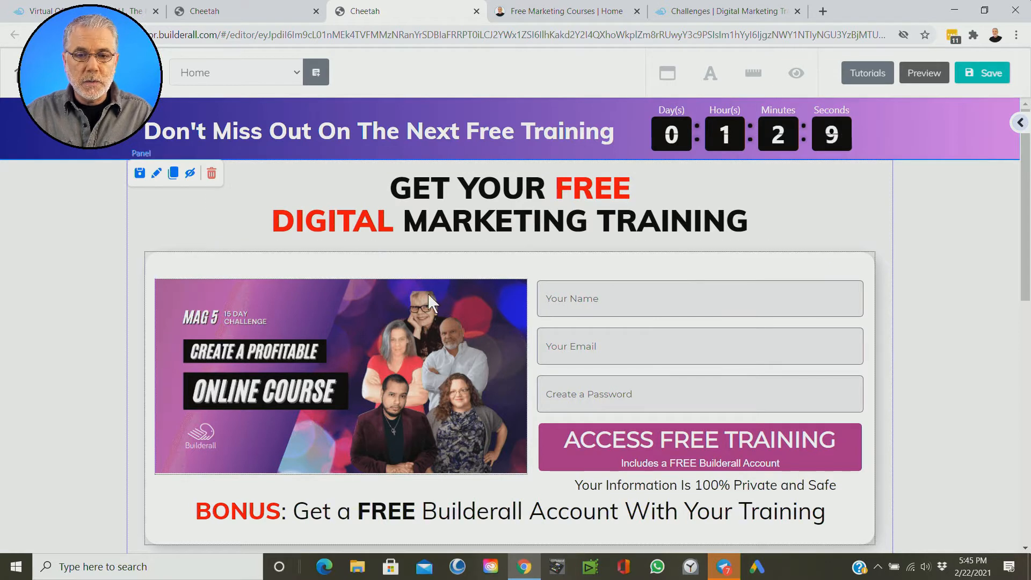
# Step: Set the headline word DIGITAL back to black text and leave text editing
pyautogui.click(383, 233)
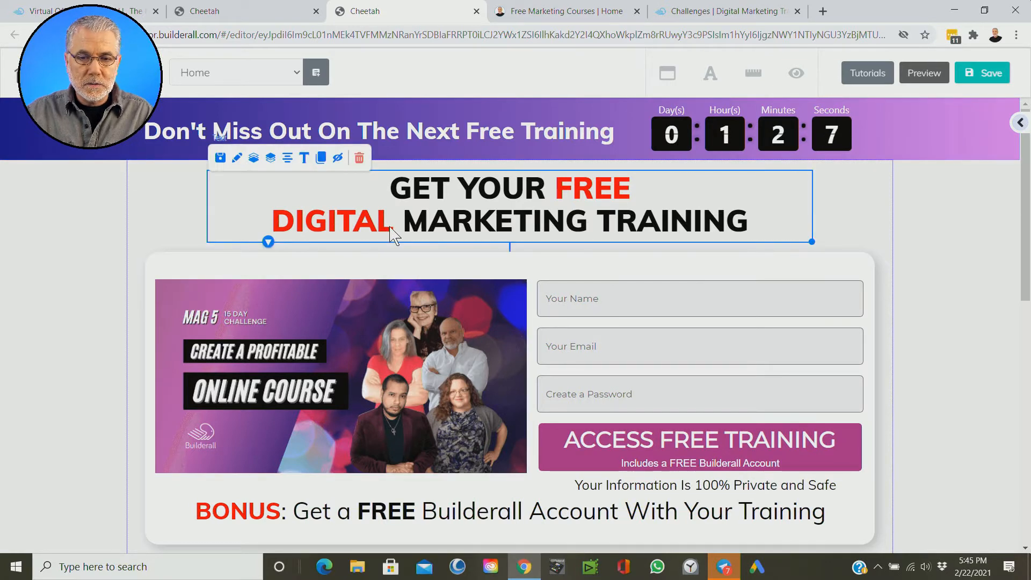
pyautogui.click(392, 231)
pyautogui.moveTo(393, 223); pyautogui.dragTo(279, 224)
pyautogui.click(567, 156)
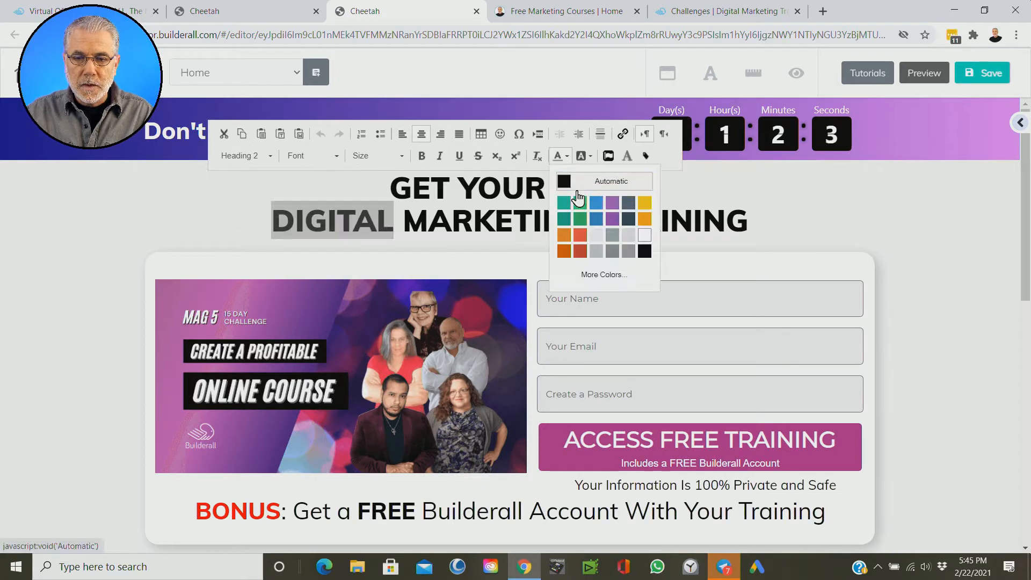
pyautogui.click(645, 251)
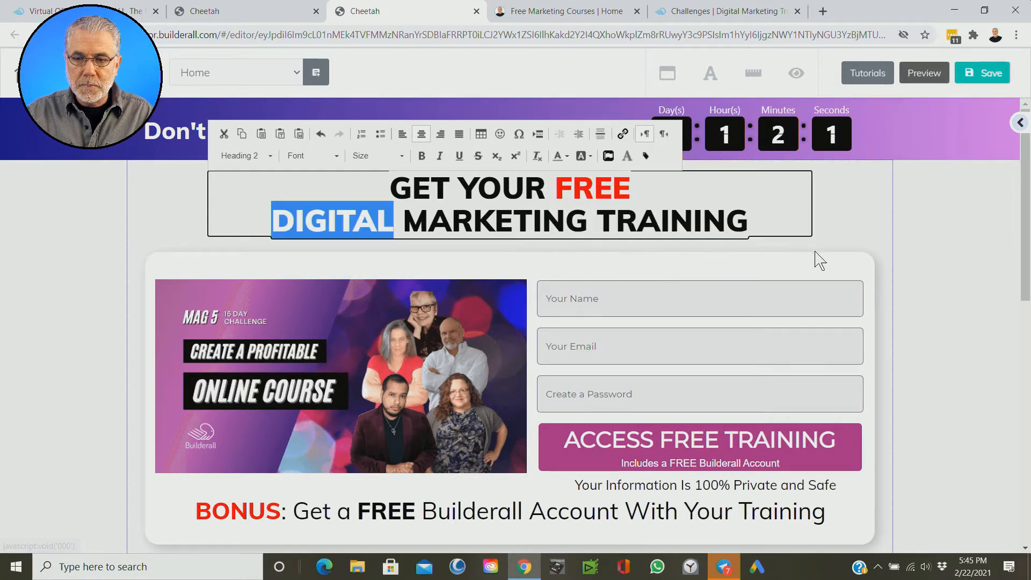
pyautogui.click(857, 230)
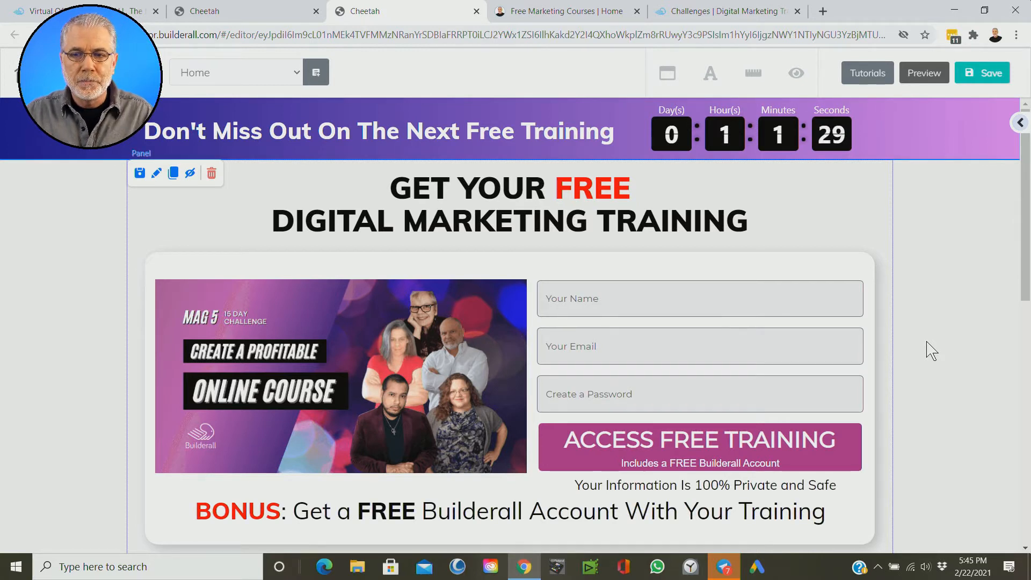
# Step: Compare the Challenges page's banner and upcoming challenge section with the published landing page's header and sign-up form
pyautogui.click(714, 13)
pyautogui.scroll(-5, 848, 212)
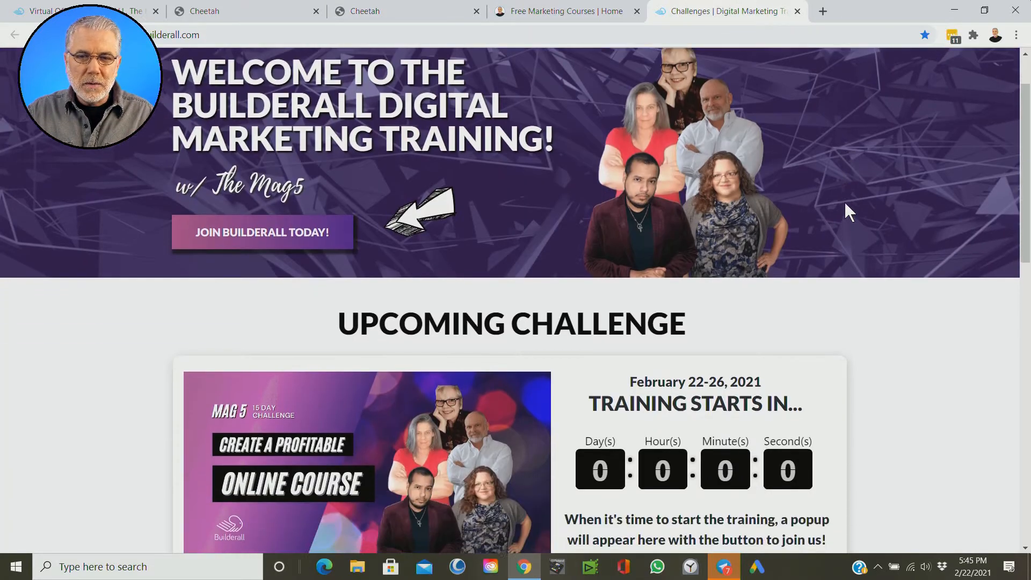
pyautogui.scroll(5, 847, 211)
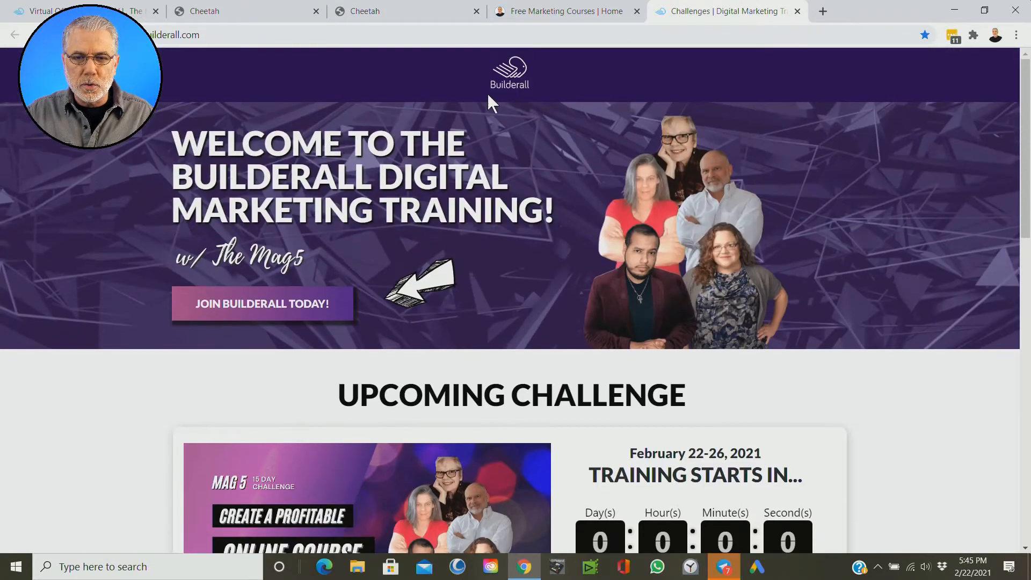
pyautogui.click(545, 12)
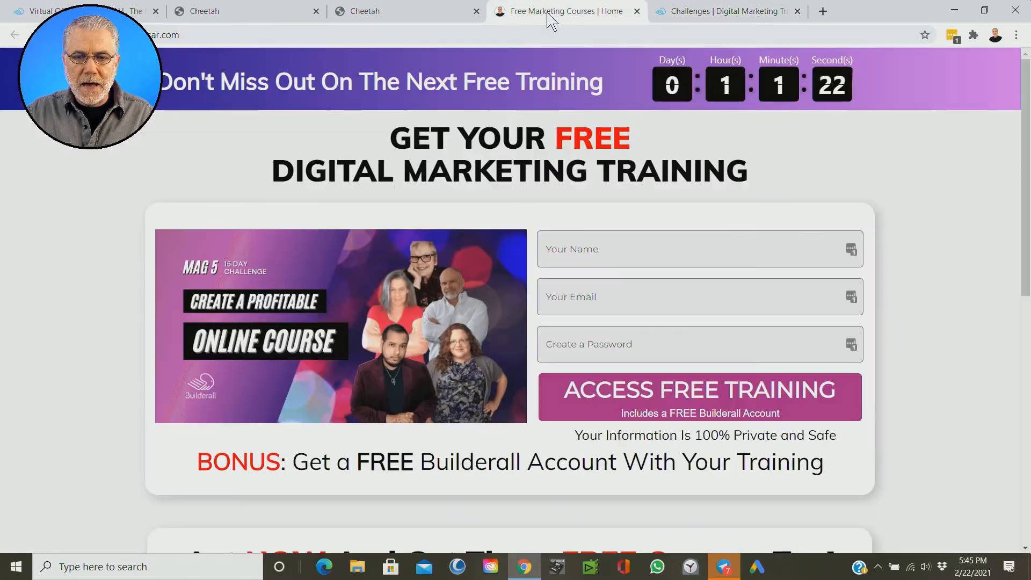
pyautogui.scroll(-1, 880, 276)
pyautogui.scroll(1, 886, 276)
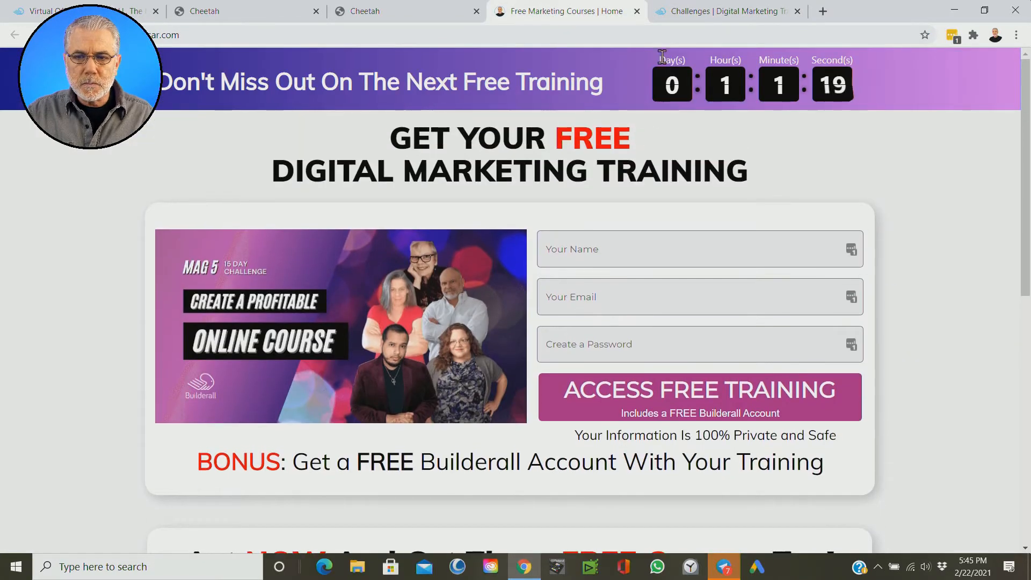
# Step: Look over the Challenges page's upcoming challenge countdown and its previous challenges with their training links
pyautogui.click(689, 16)
pyautogui.scroll(-7, 890, 281)
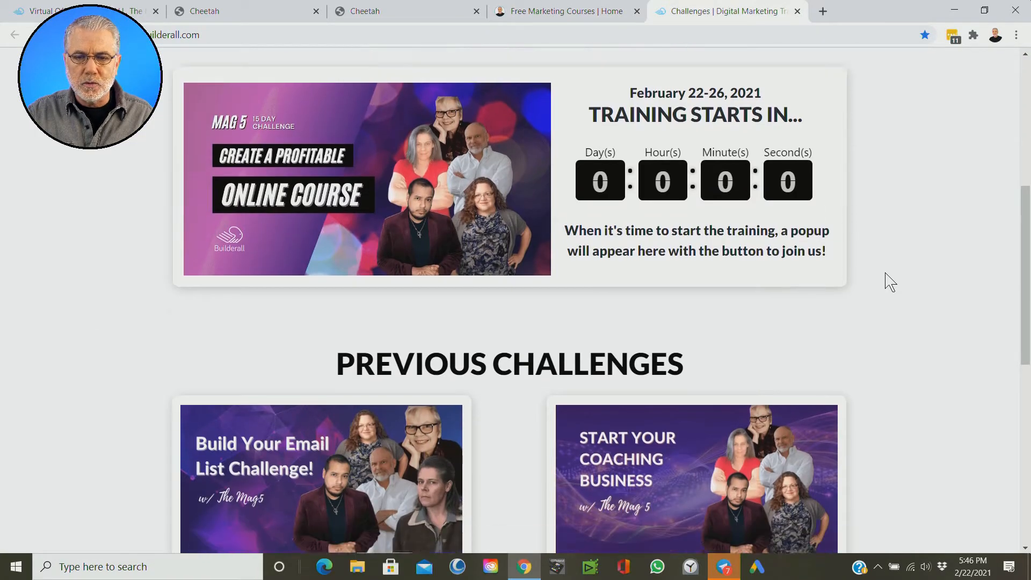
pyautogui.scroll(1, 890, 280)
pyautogui.scroll(-3, 887, 281)
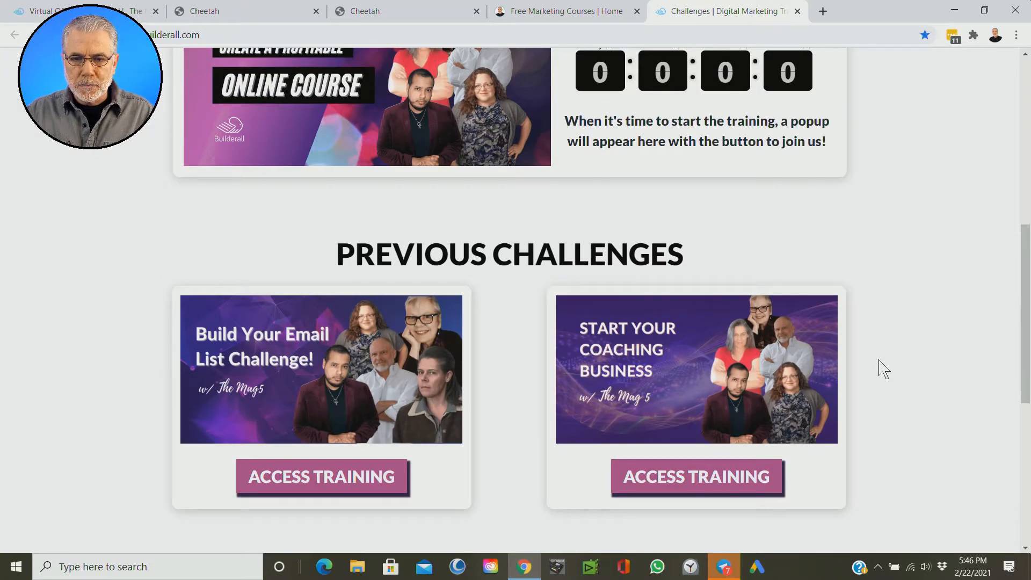
pyautogui.scroll(5, 881, 368)
# Step: Return to the published Free Marketing Courses page and review its free course offers down to the footer
pyautogui.click(568, 12)
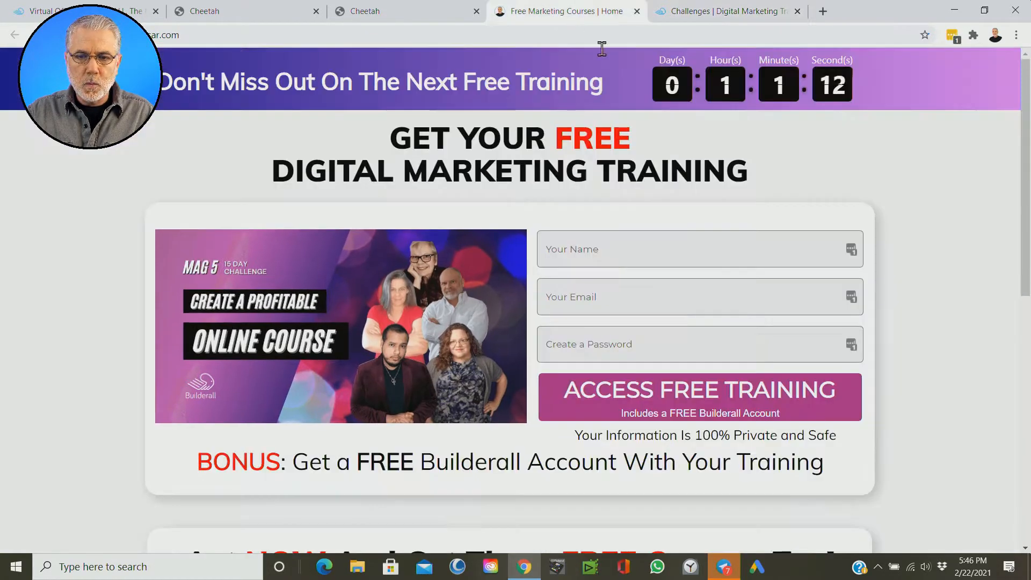
pyautogui.scroll(-5, 937, 363)
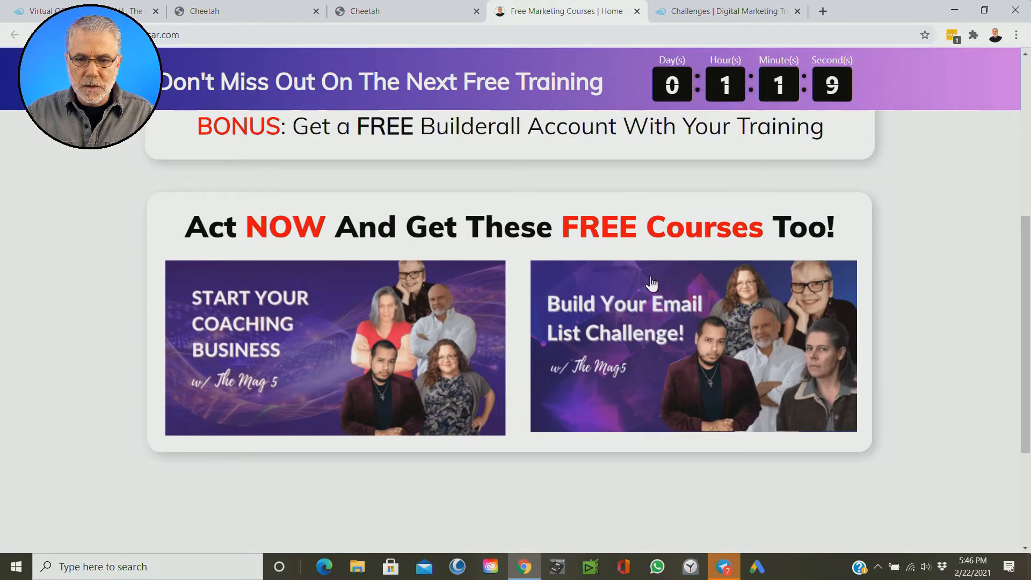
pyautogui.scroll(-1, 962, 338)
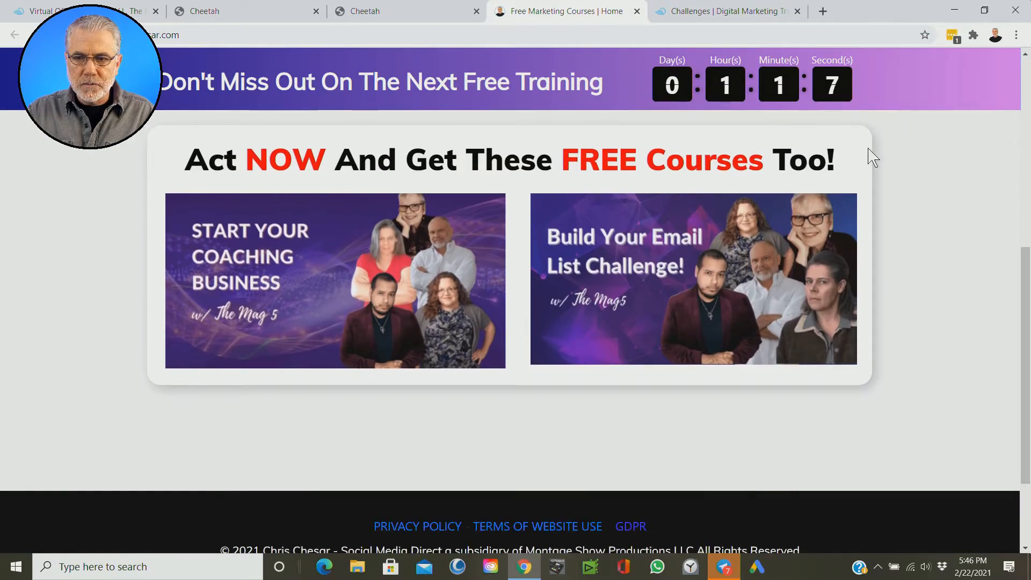
# Step: Compare the published landing page's sign-up form and free course offers with the Challenges page's banner and upcoming challenge
pyautogui.scroll(2, 913, 247)
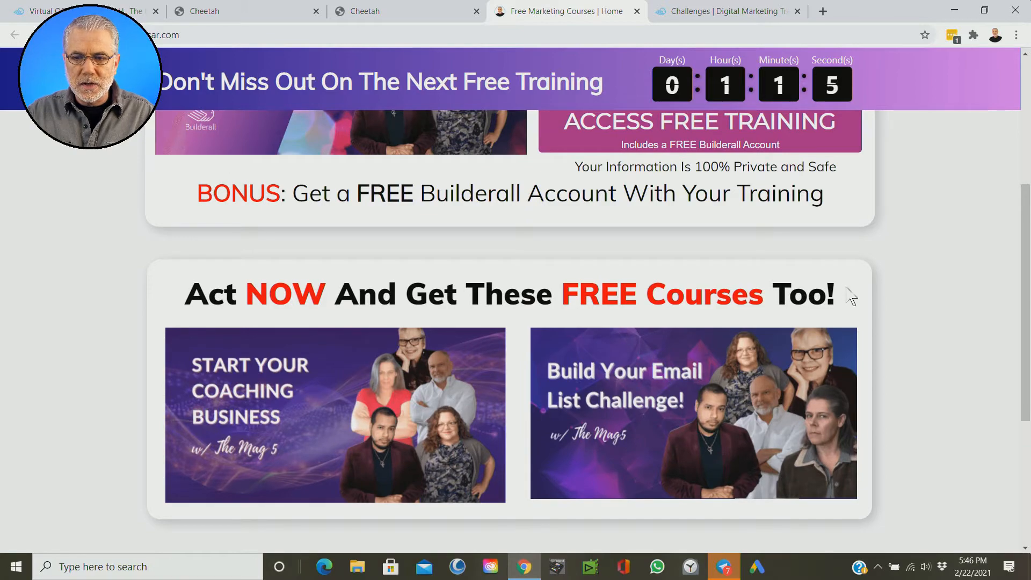
pyautogui.scroll(4, 910, 290)
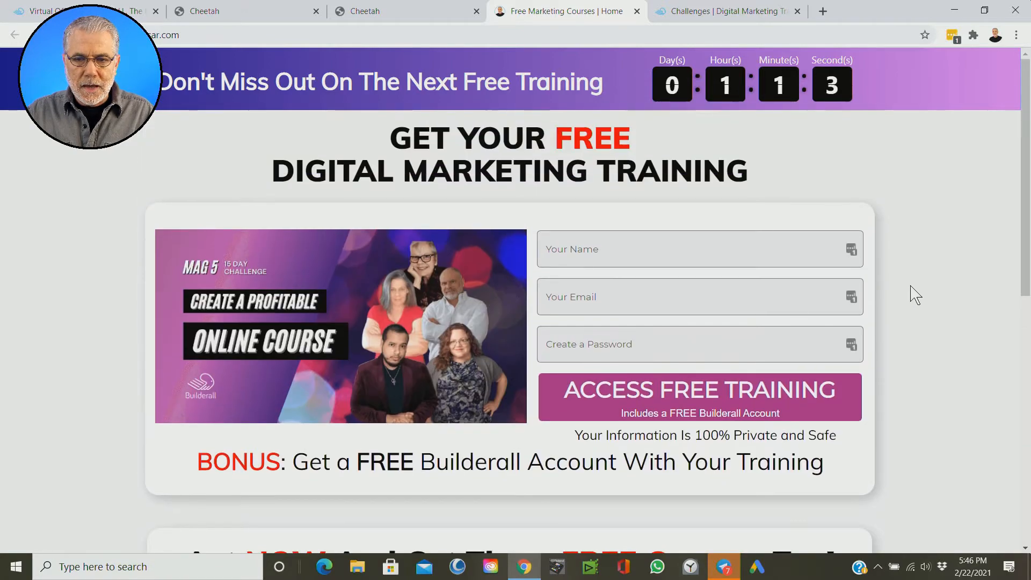
pyautogui.scroll(-3, 904, 232)
pyautogui.scroll(3, 905, 231)
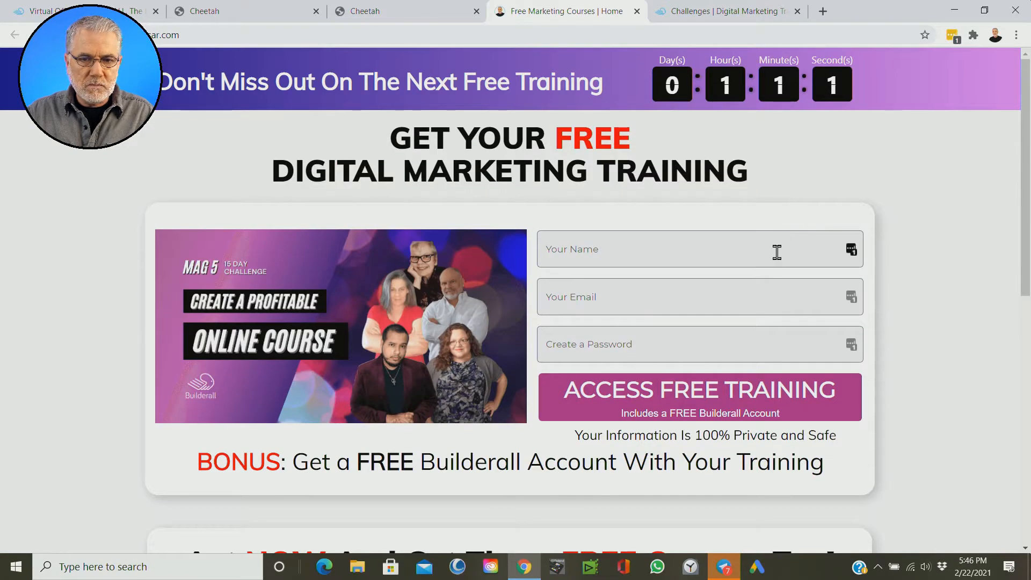
pyautogui.scroll(-4, 870, 258)
pyautogui.click(698, 10)
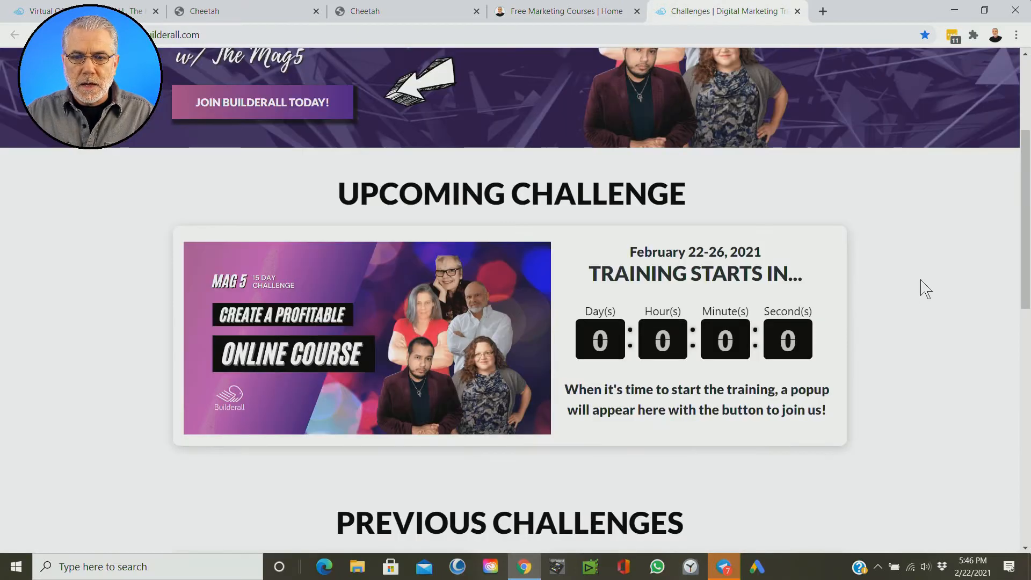
pyautogui.scroll(4, 924, 293)
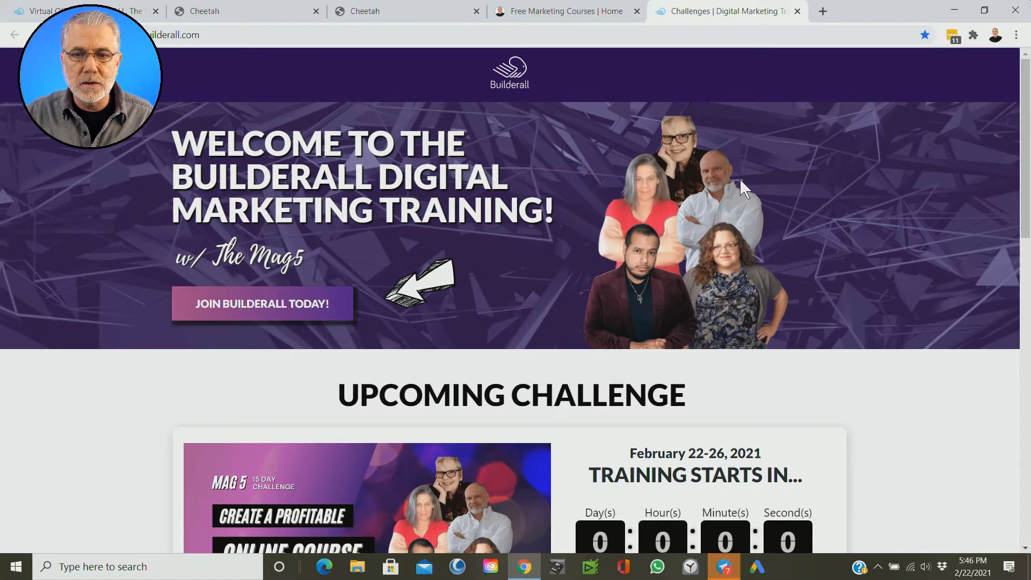
pyautogui.click(535, 11)
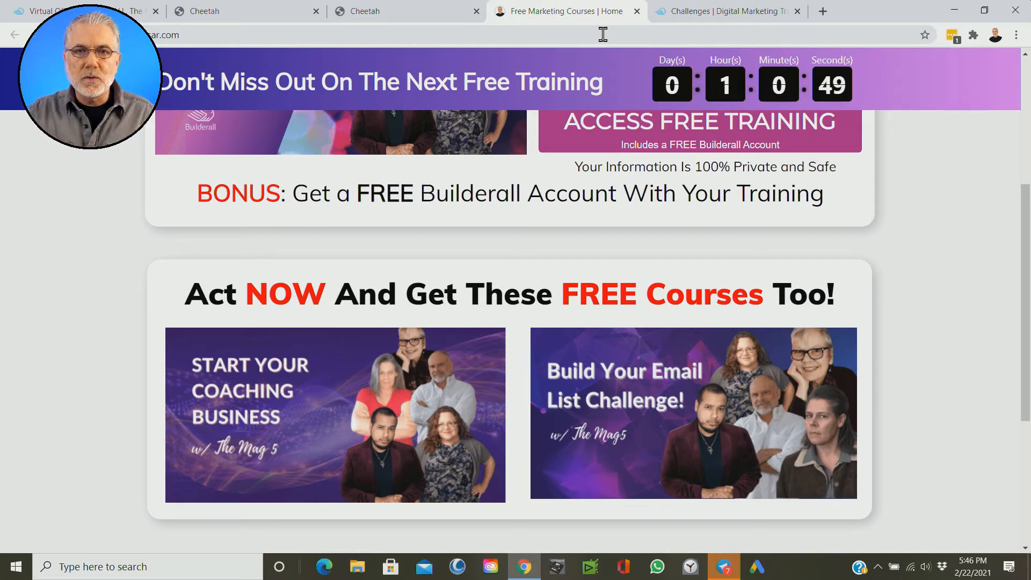
pyautogui.scroll(5, 912, 268)
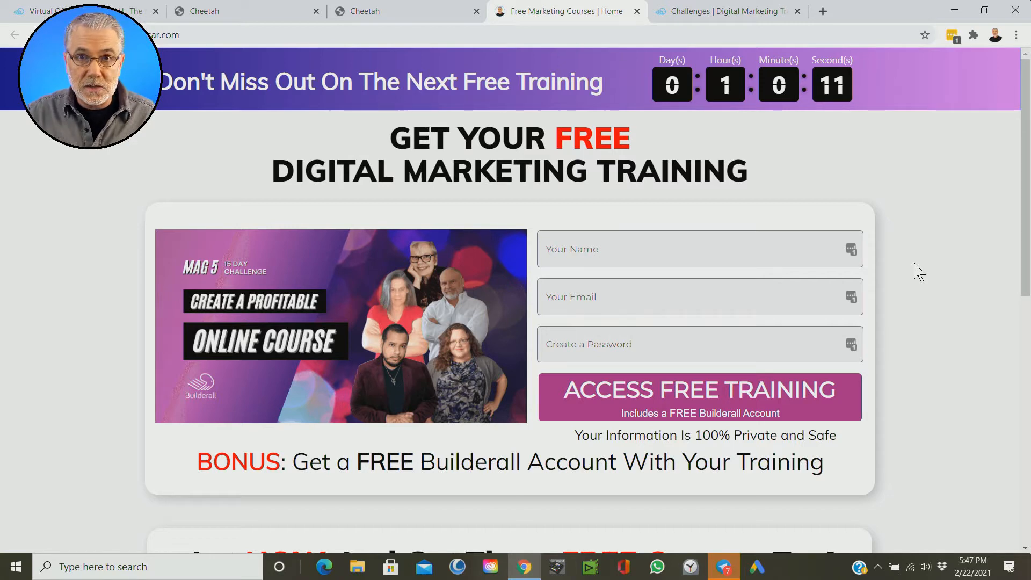
# Step: Return to the Cheetah editor and examine the box that holds the challenge image, sign-up form and bonus line
pyautogui.click(411, 15)
pyautogui.scroll(-2, 943, 334)
pyautogui.scroll(2, 913, 327)
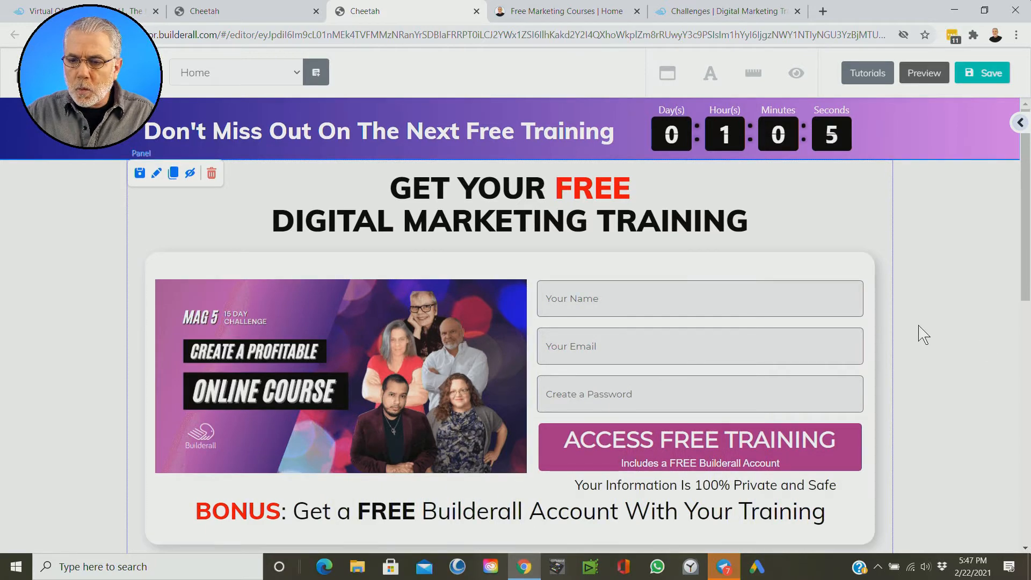
pyautogui.scroll(-2, 939, 337)
pyautogui.scroll(1, 913, 336)
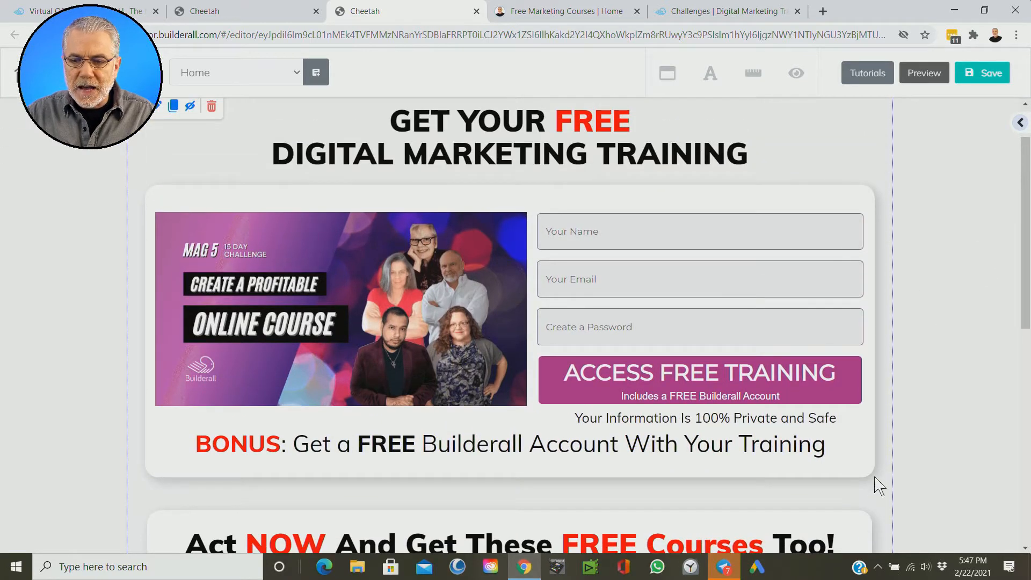
pyautogui.click(162, 204)
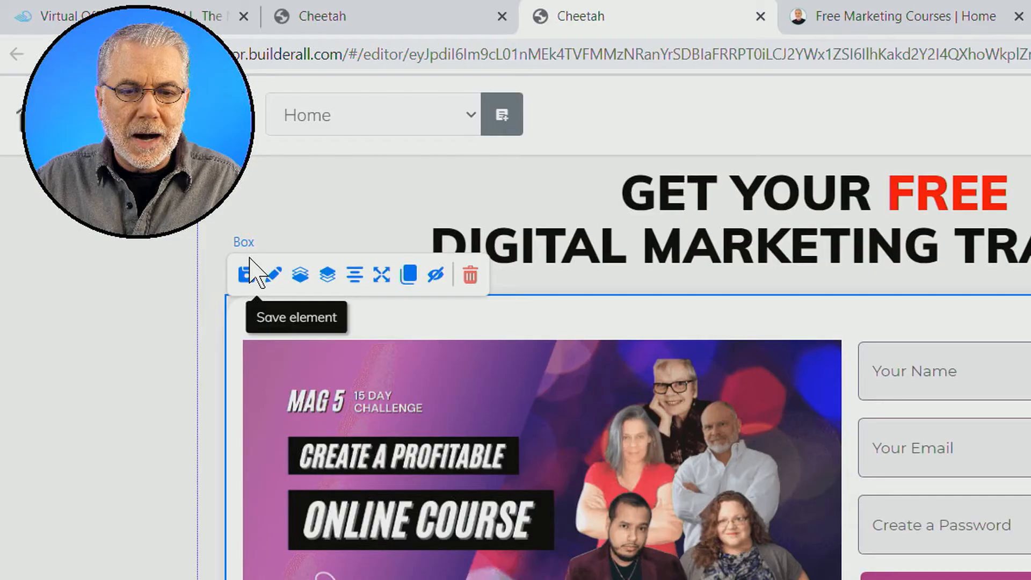
pyautogui.click(158, 171)
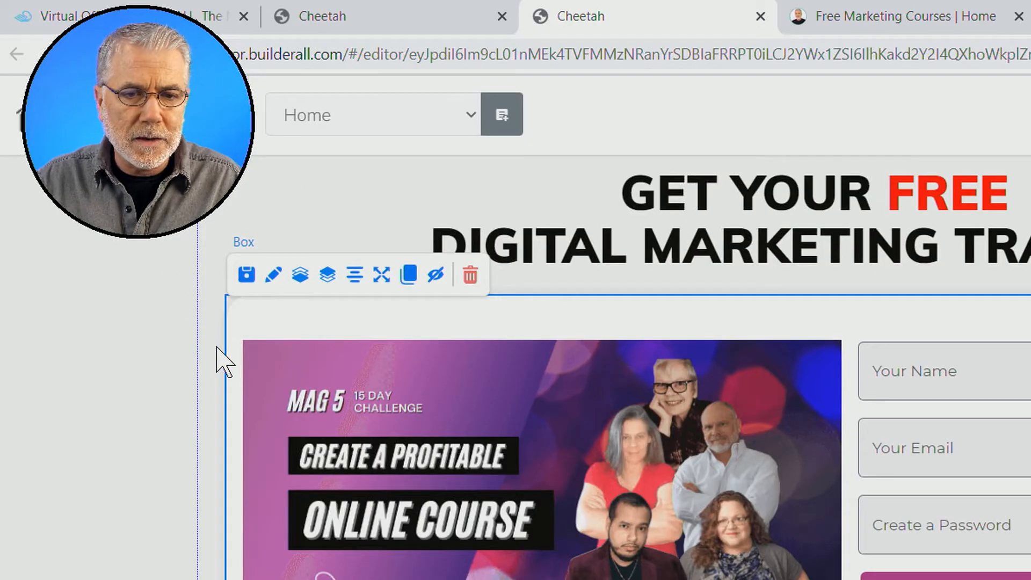
pyautogui.scroll(2, 157, 424)
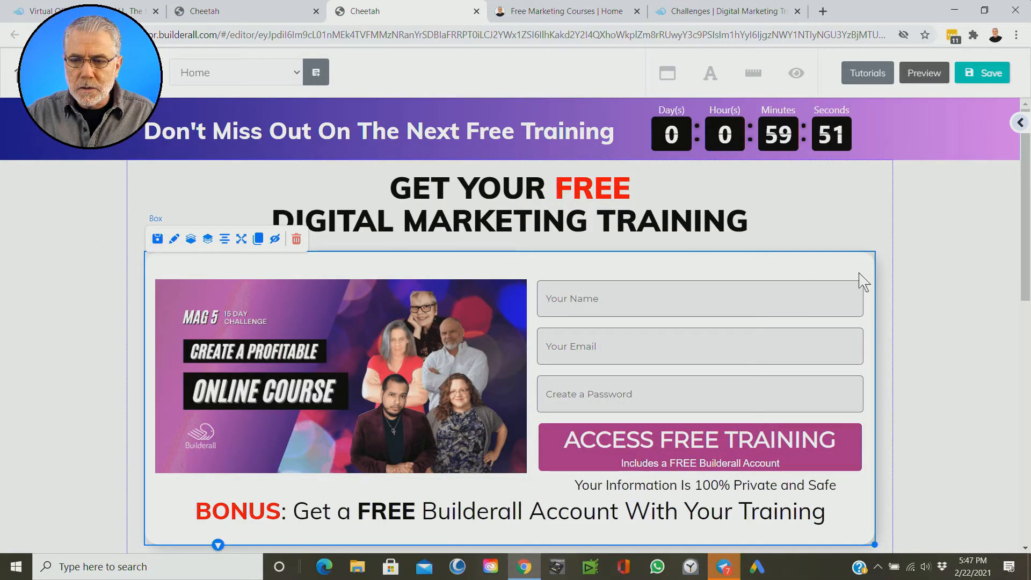
pyautogui.scroll(-1, 924, 339)
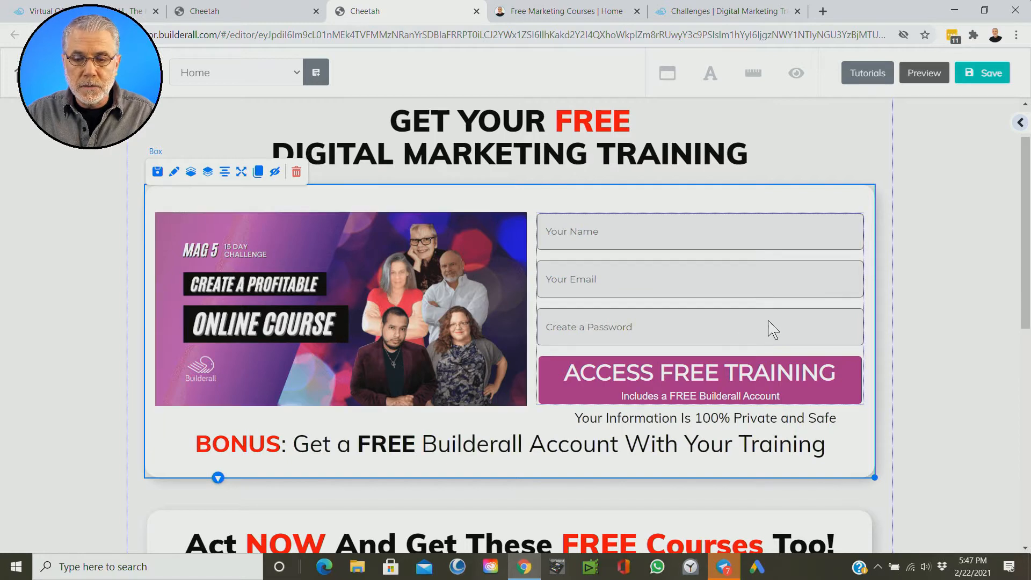
pyautogui.scroll(-1, 772, 322)
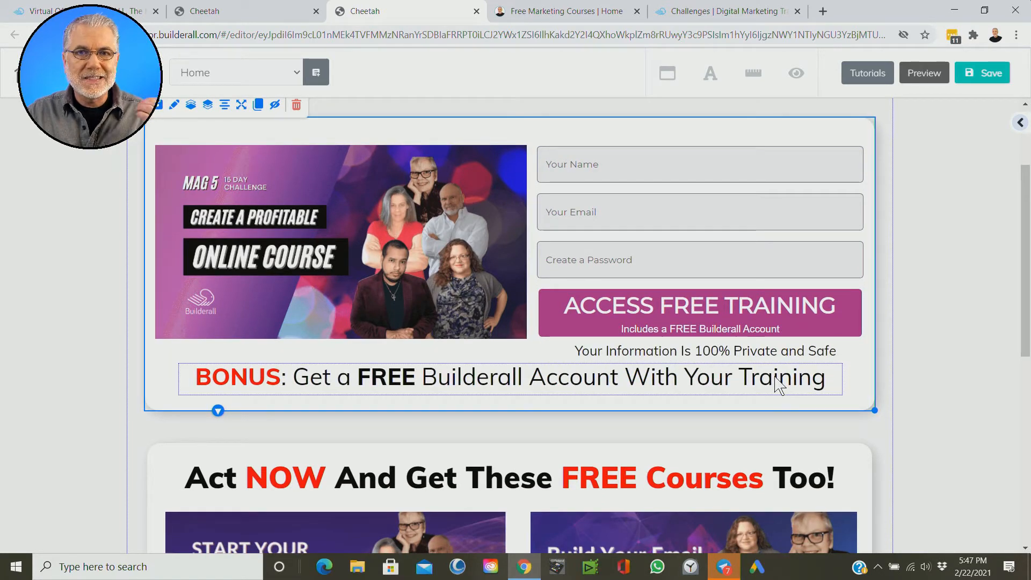
pyautogui.scroll(-1, 967, 408)
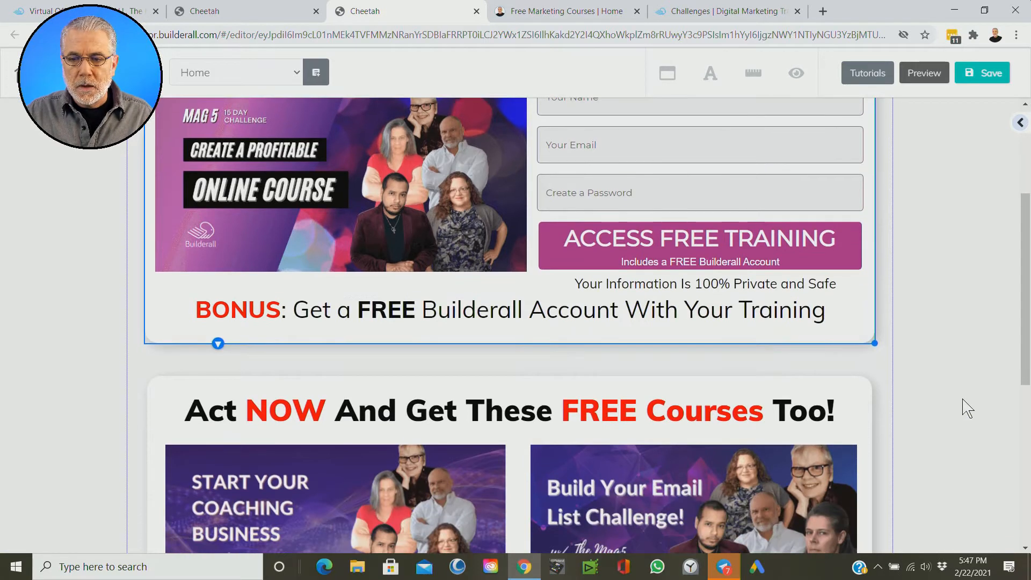
# Step: Extend the main panel downward to make blank space between the free courses section and the footer
pyautogui.scroll(-5, 967, 408)
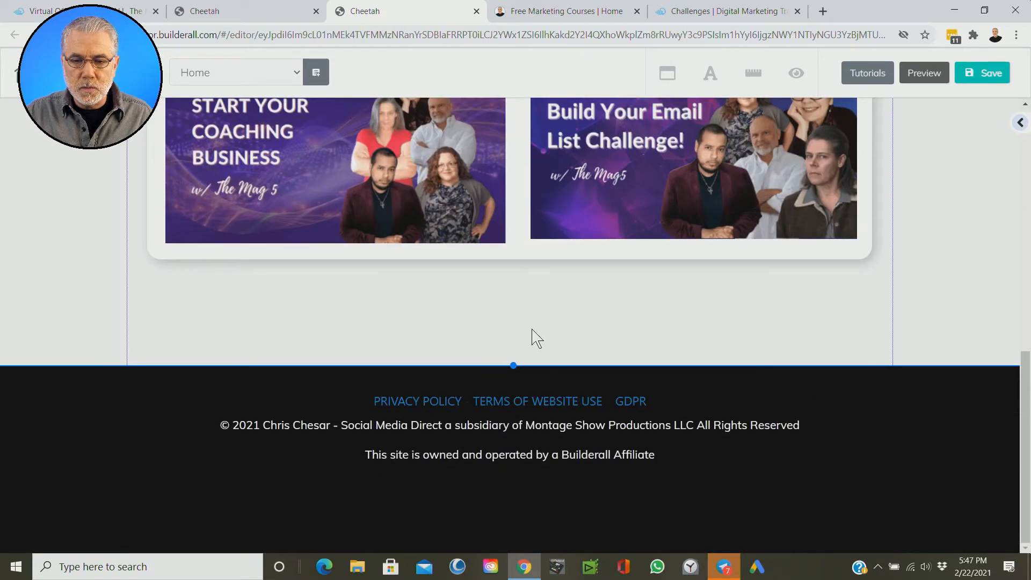
pyautogui.click(978, 73)
pyautogui.moveTo(514, 365); pyautogui.dragTo(514, 525)
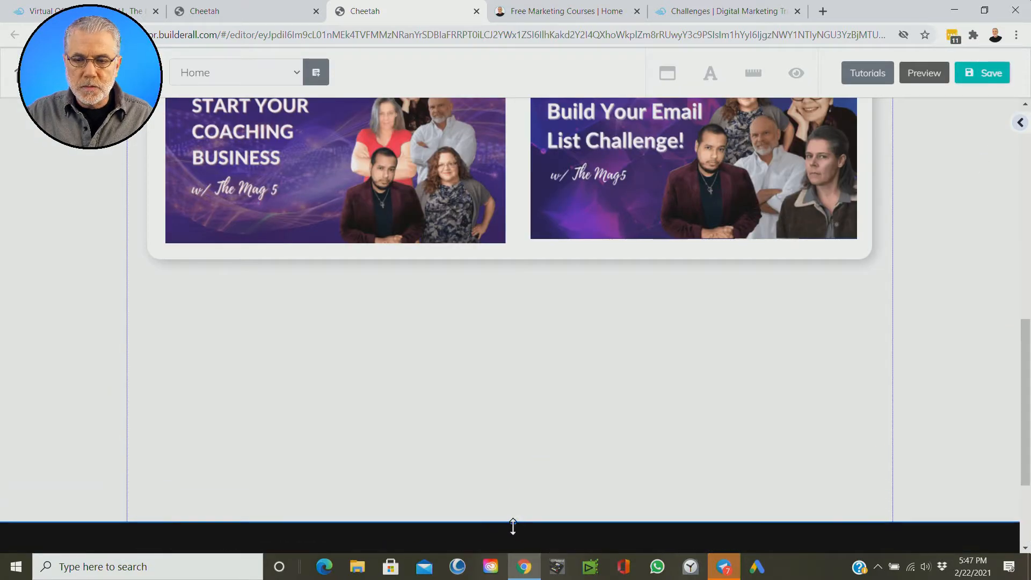
# Step: Add a plain grey Box element to the blank area beneath the free courses section
pyautogui.click(1021, 124)
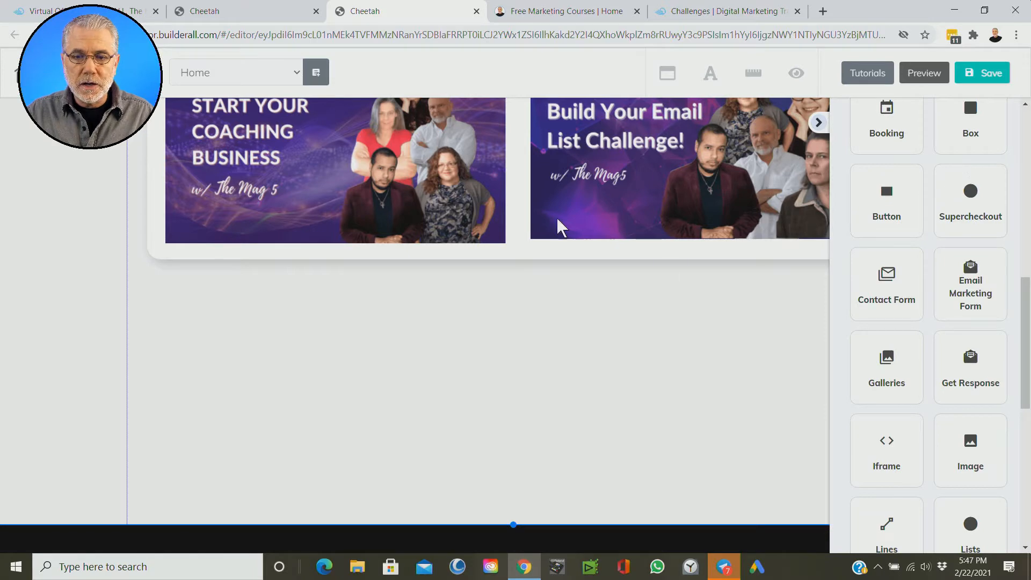
pyautogui.scroll(3, 439, 375)
pyautogui.scroll(2, 493, 371)
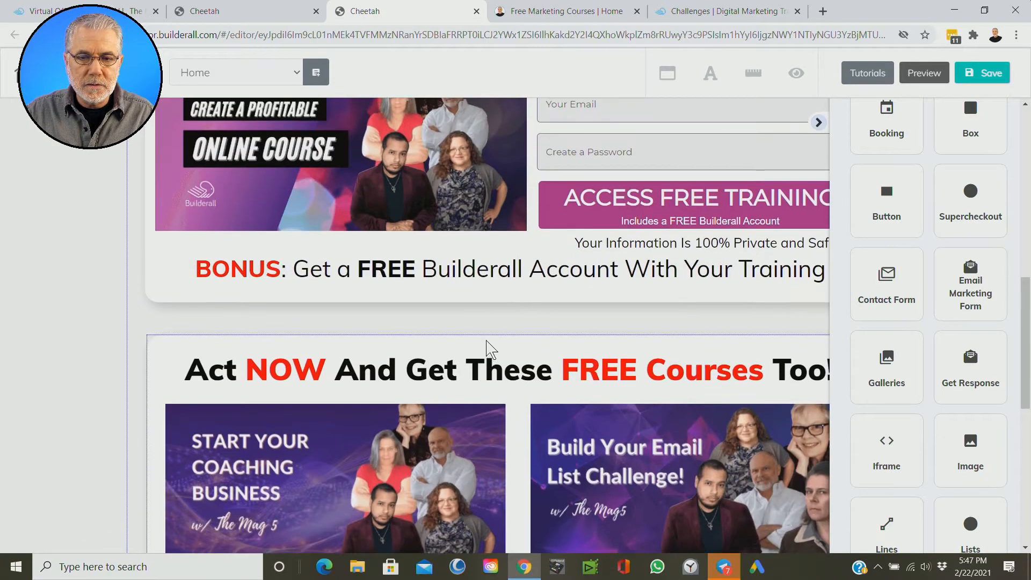
pyautogui.scroll(-1, 392, 354)
pyautogui.scroll(-6, 392, 355)
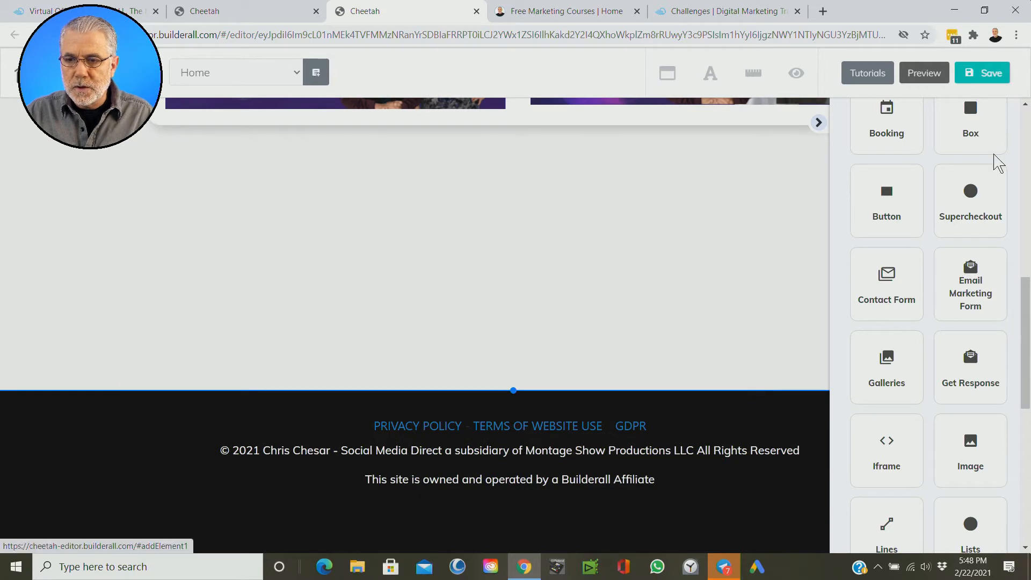
pyautogui.scroll(10, 998, 172)
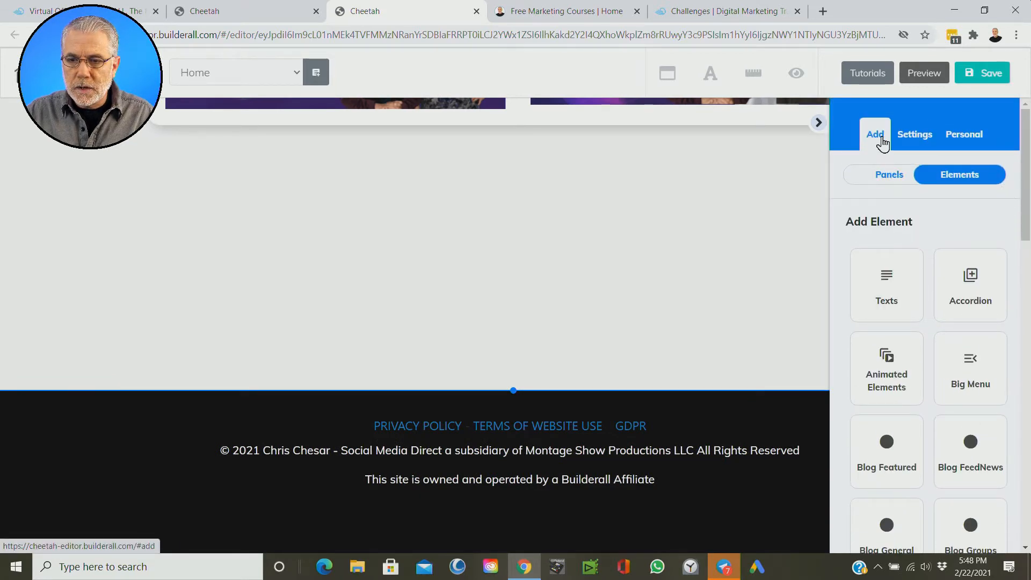
pyautogui.scroll(-6, 1014, 314)
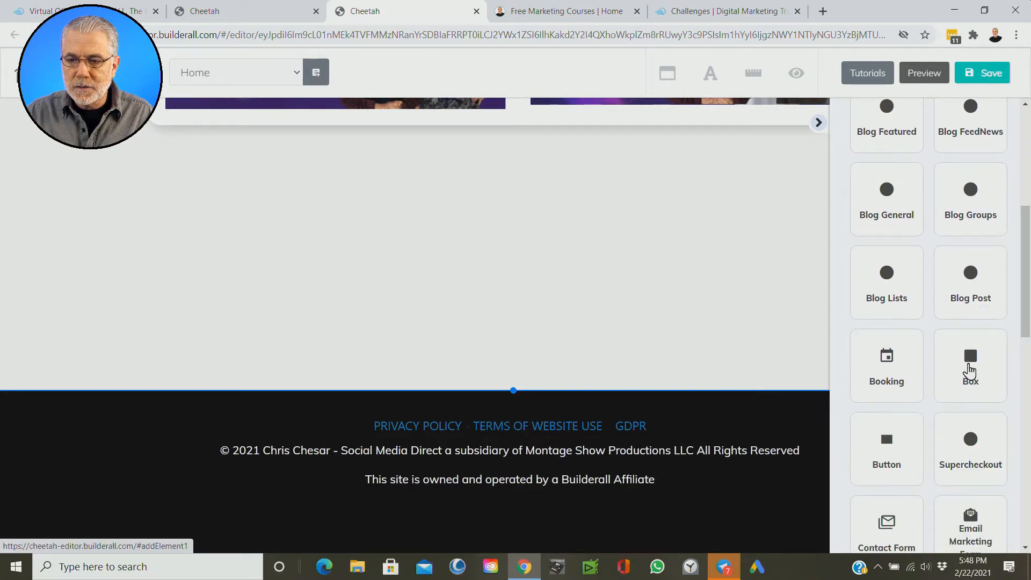
pyautogui.click(970, 370)
pyautogui.moveTo(923, 266); pyautogui.dragTo(333, 231)
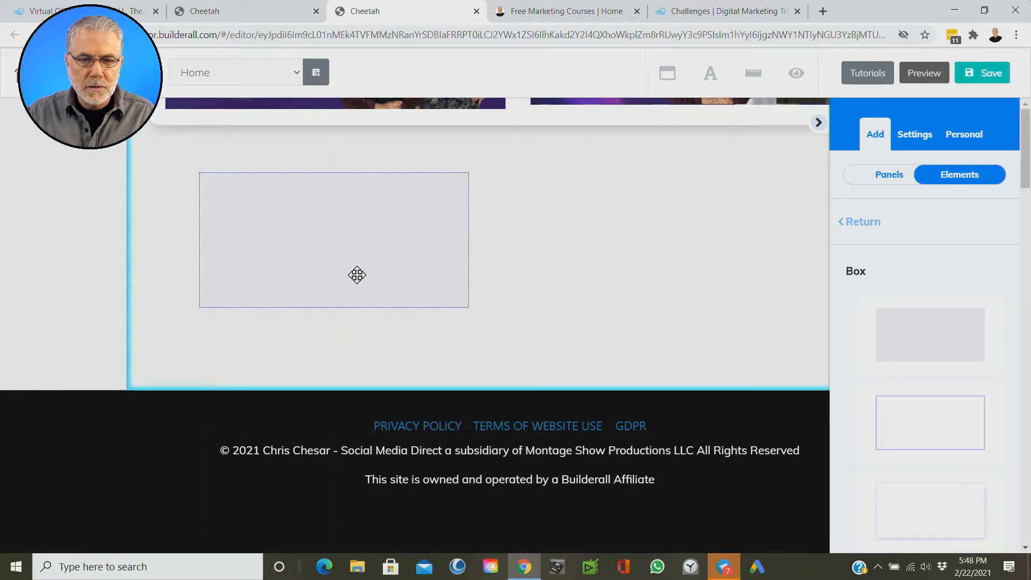
# Step: Lengthen the panel further so there is more blank space around the new grey box
pyautogui.click(542, 358)
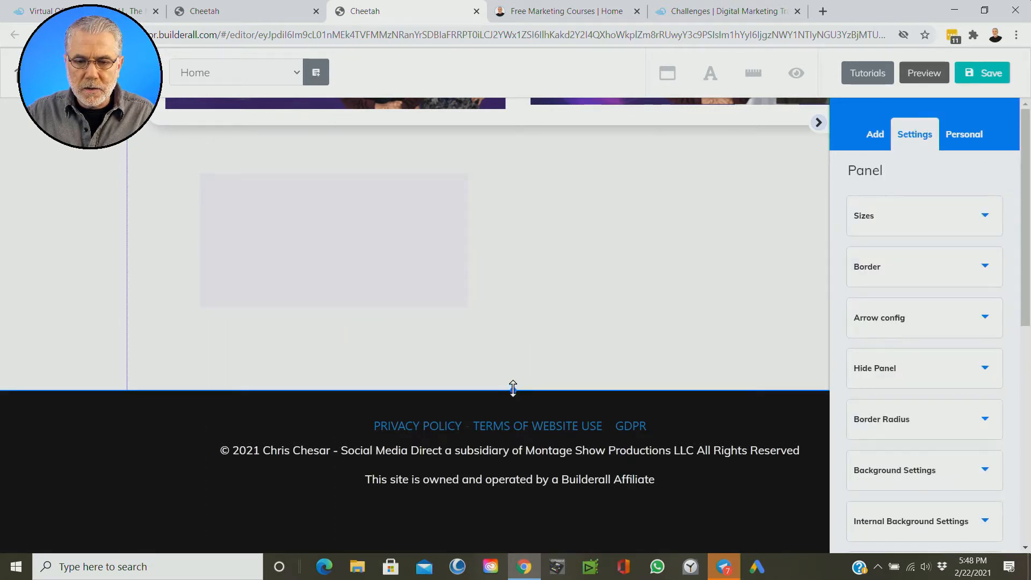
pyautogui.scroll(3, 579, 307)
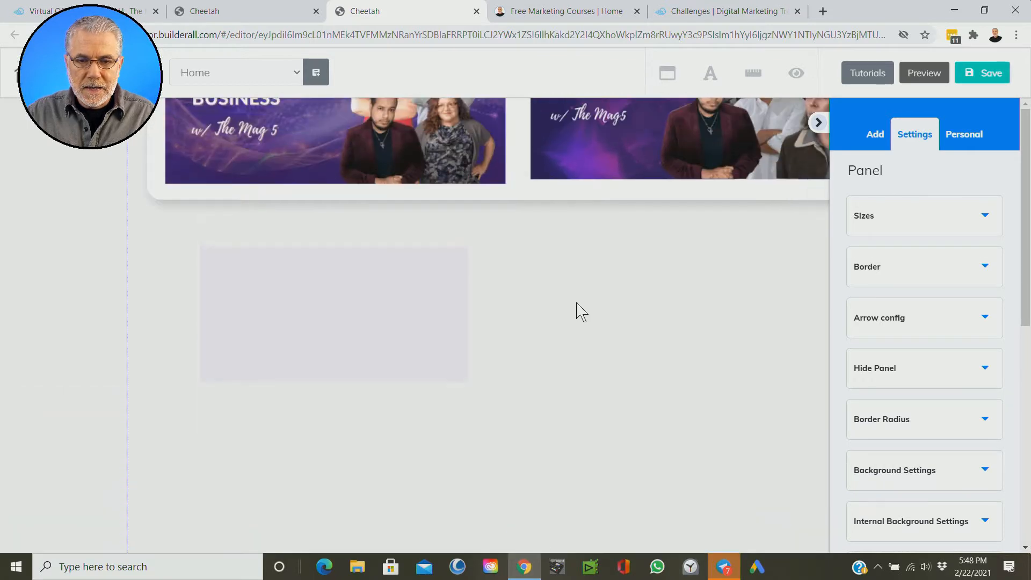
pyautogui.scroll(-2, 581, 312)
pyautogui.moveTo(513, 392); pyautogui.dragTo(527, 475)
pyautogui.scroll(-3, 563, 346)
pyautogui.scroll(7, 562, 333)
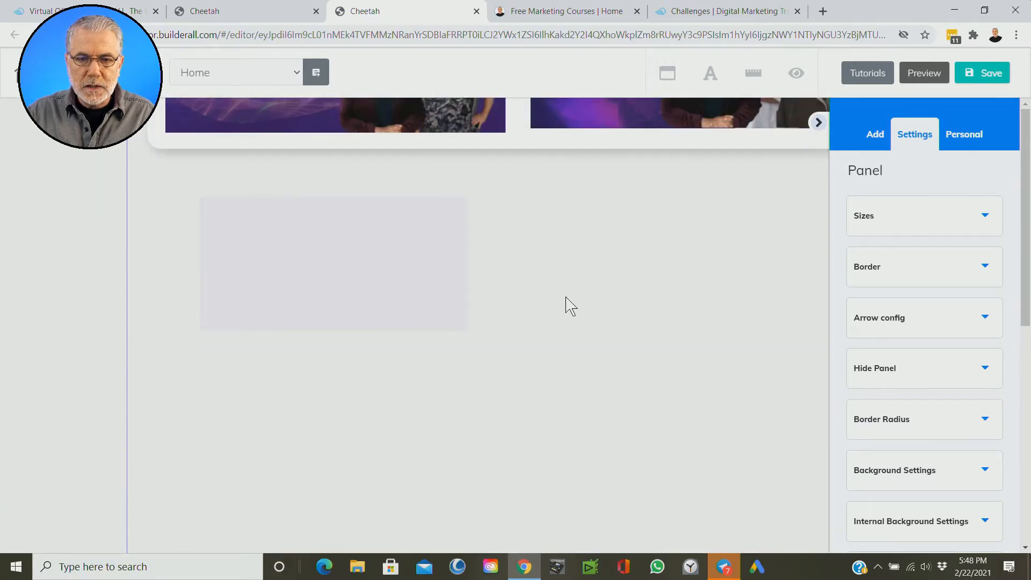
# Step: Enlarge the grey box and centre it beneath the free courses section
pyautogui.moveTo(351, 431); pyautogui.dragTo(525, 396)
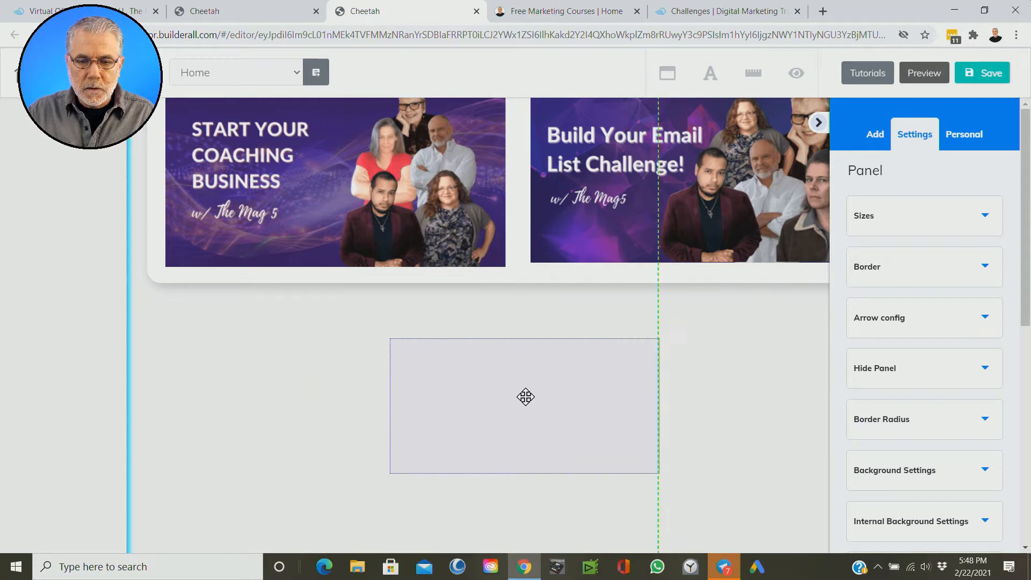
pyautogui.moveTo(660, 461); pyautogui.dragTo(774, 522)
pyautogui.moveTo(604, 443); pyautogui.dragTo(520, 447)
pyautogui.click(697, 541)
pyautogui.moveTo(689, 532); pyautogui.dragTo(773, 537)
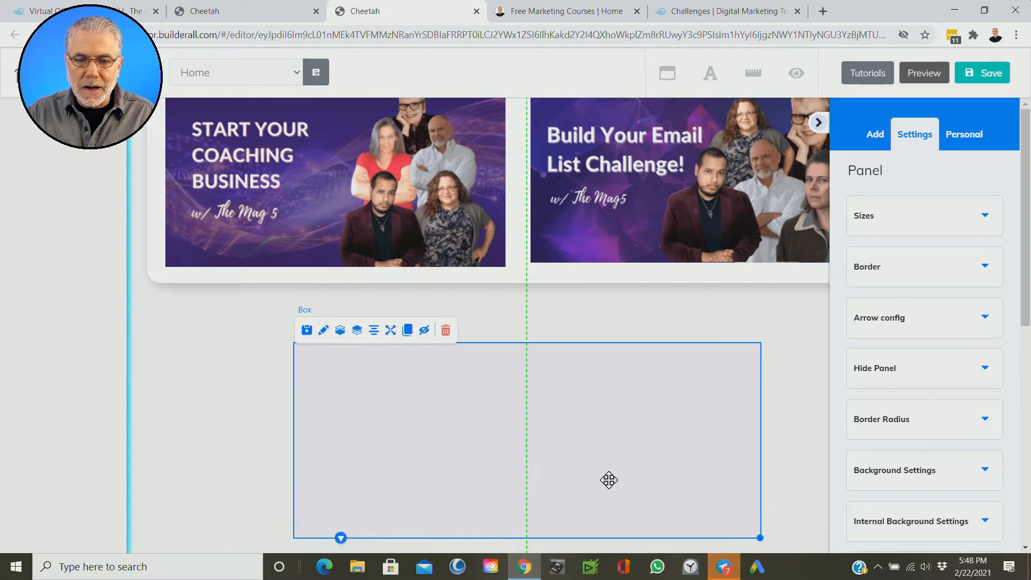
# Step: Pull the second, smaller grey box out from behind the free courses section and remove it
pyautogui.scroll(4, 805, 344)
pyautogui.moveTo(161, 246)
pyautogui.mouseDown()
pyautogui.moveTo(152, 241)
pyautogui.moveTo(193, 242)
pyautogui.moveTo(166, 318)
pyautogui.moveTo(161, 179)
pyautogui.moveTo(171, 264)
pyautogui.moveTo(156, 247)
pyautogui.mouseUp()
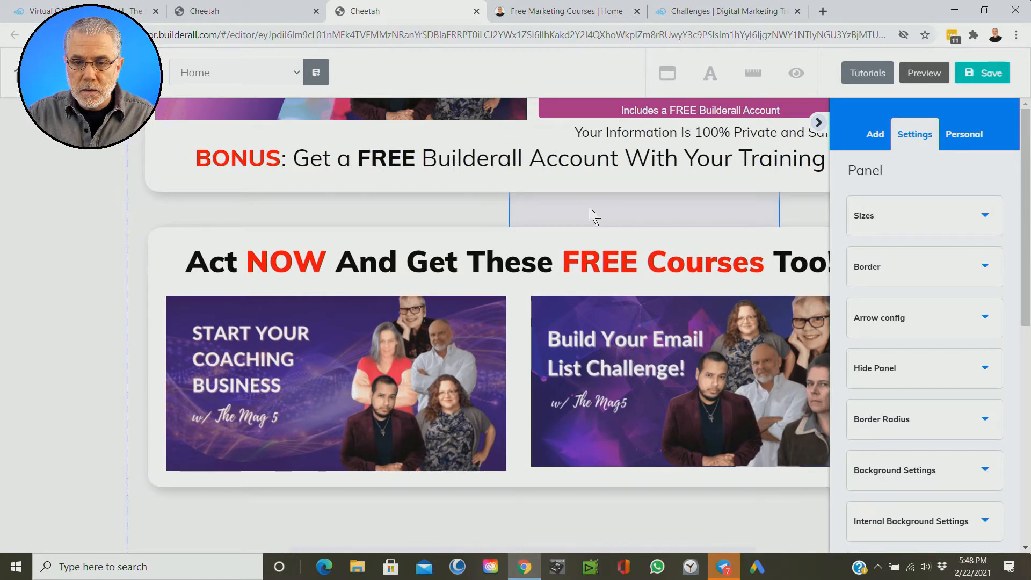
pyautogui.moveTo(593, 214); pyautogui.dragTo(580, 525)
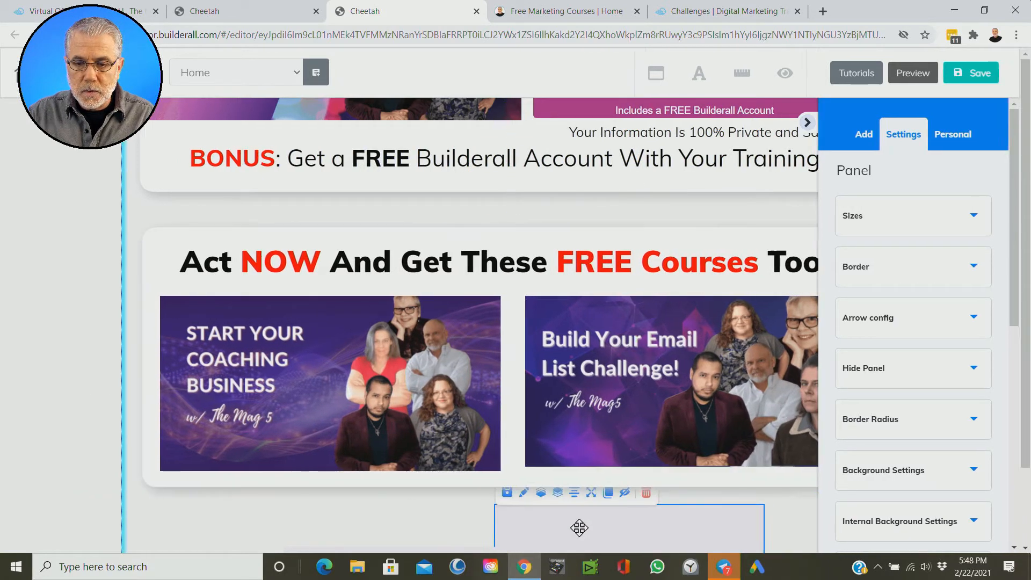
pyautogui.scroll(-6, 801, 485)
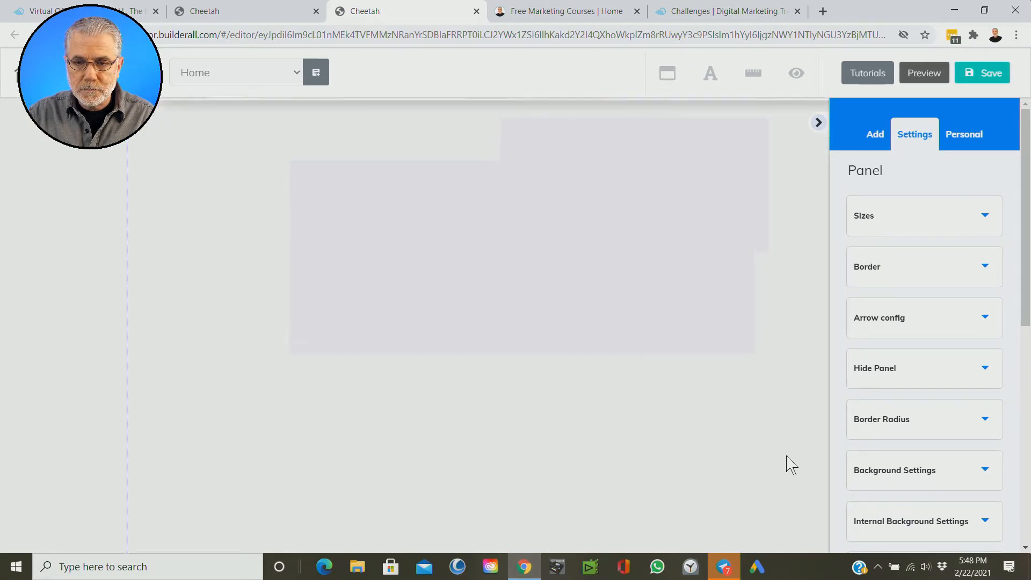
pyautogui.scroll(1, 788, 456)
pyautogui.moveTo(530, 195); pyautogui.dragTo(383, 436)
pyautogui.click(597, 468)
pyautogui.click(506, 408)
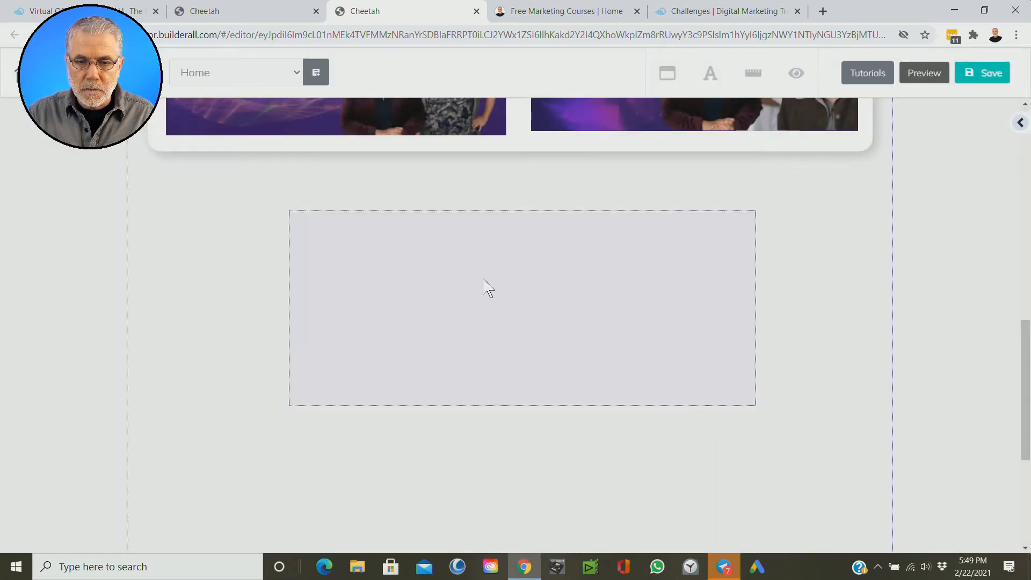
# Step: Recentre the large grey box in the blank area and bring back the choice of box styles
pyautogui.click(483, 280)
pyautogui.moveTo(596, 322)
pyautogui.mouseDown()
pyautogui.moveTo(600, 343)
pyautogui.moveTo(585, 329)
pyautogui.mouseUp()
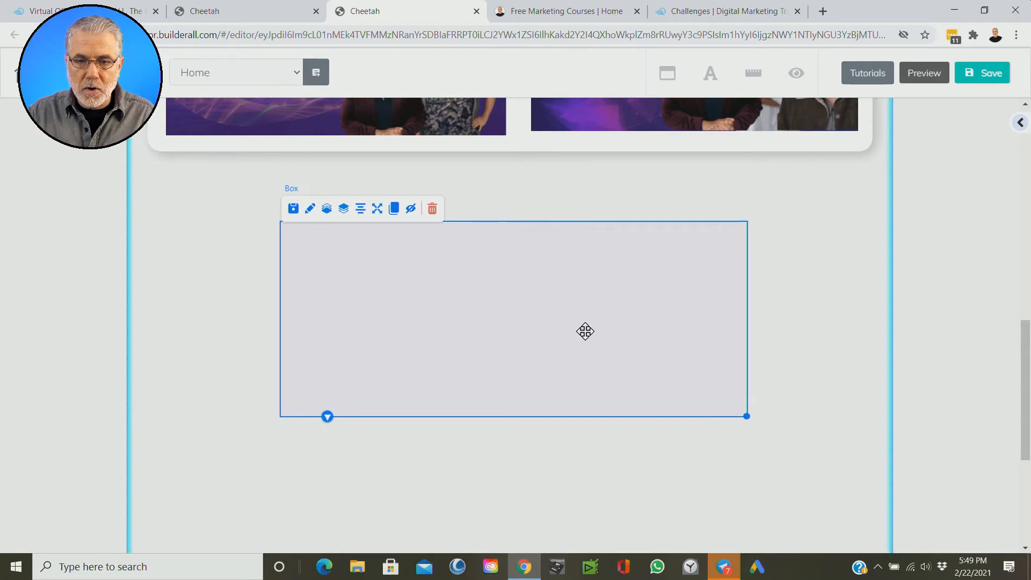
pyautogui.click(748, 419)
pyautogui.click(642, 350)
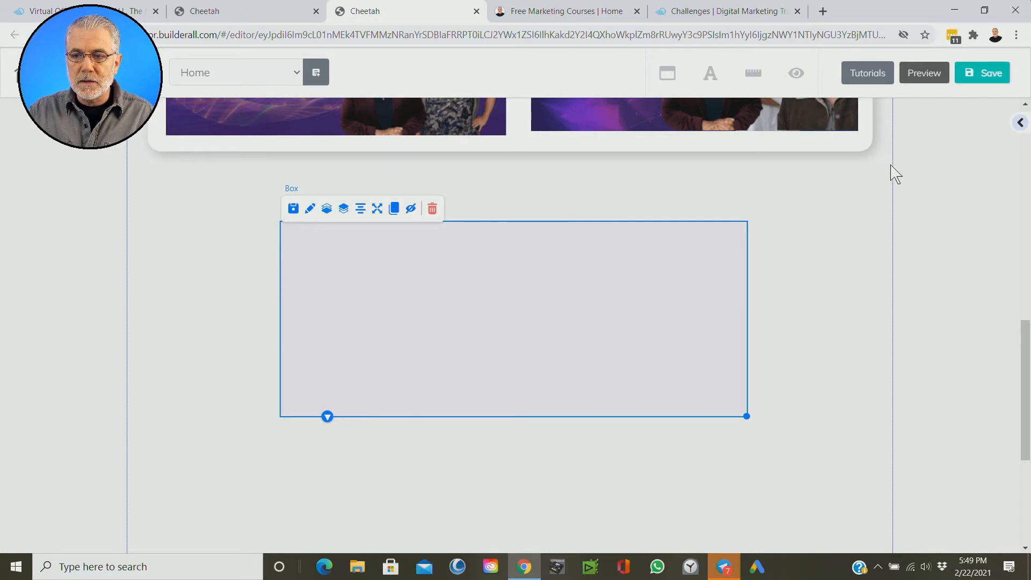
pyautogui.click(1027, 201)
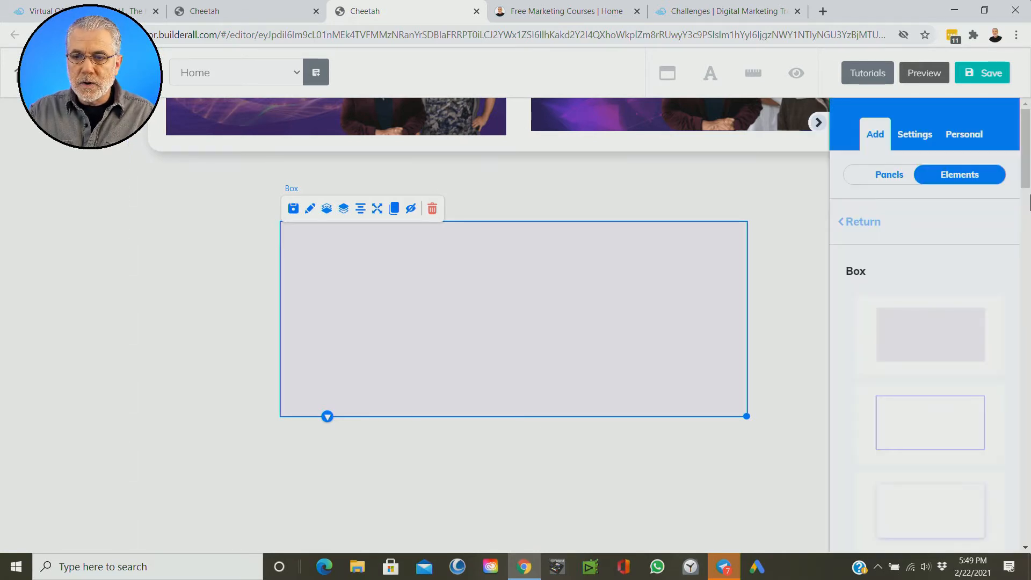
# Step: Hide the elements sidebar and shift the grey box slightly within the blank area beneath the free courses section
pyautogui.click(819, 131)
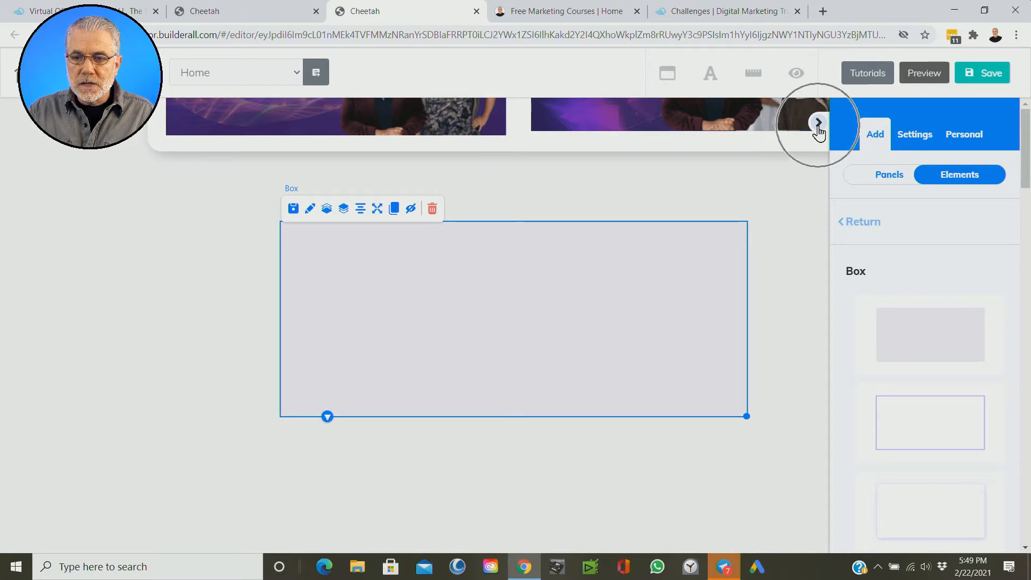
pyautogui.click(828, 132)
pyautogui.moveTo(427, 295)
pyautogui.mouseDown()
pyautogui.moveTo(451, 299)
pyautogui.moveTo(437, 295)
pyautogui.moveTo(435, 310)
pyautogui.mouseUp()
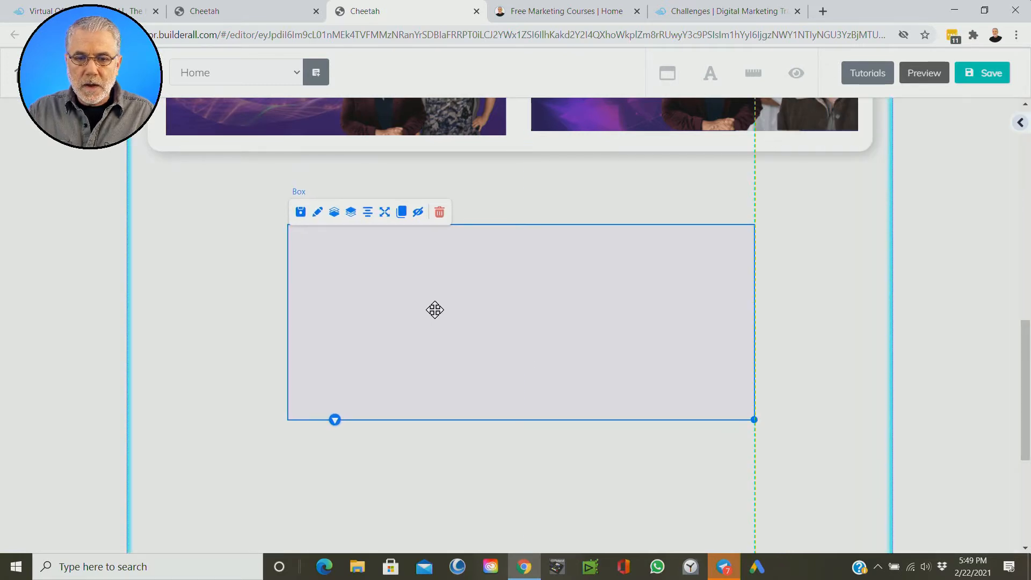
# Step: Open the grey box's settings, move the settings window clear of it, and look through the option groups before closing it
pyautogui.click(334, 246)
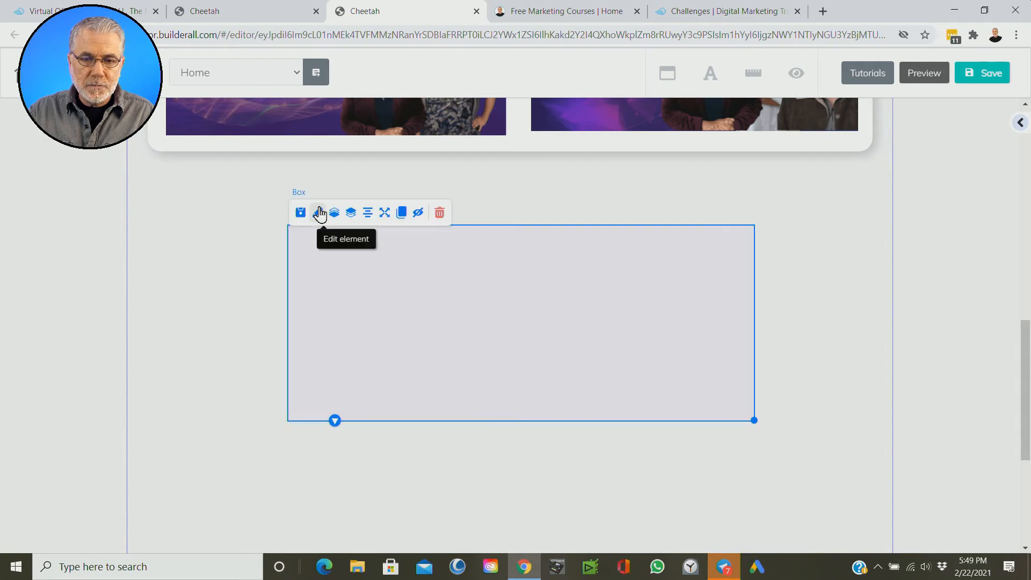
pyautogui.doubleClick(472, 316)
pyautogui.moveTo(722, 261); pyautogui.dragTo(161, 154)
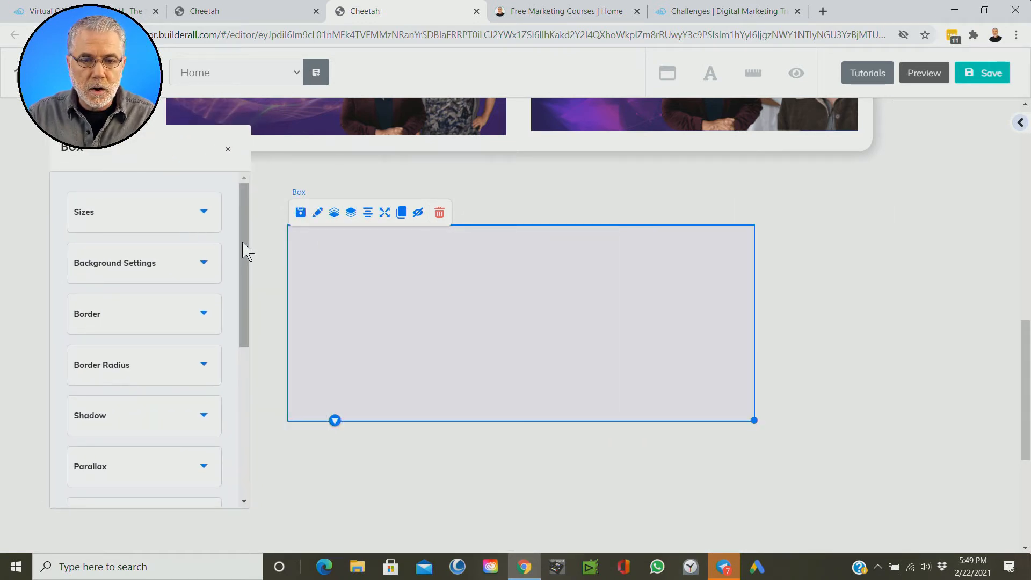
pyautogui.scroll(-2, 242, 263)
pyautogui.moveTo(230, 280); pyautogui.dragTo(231, 255)
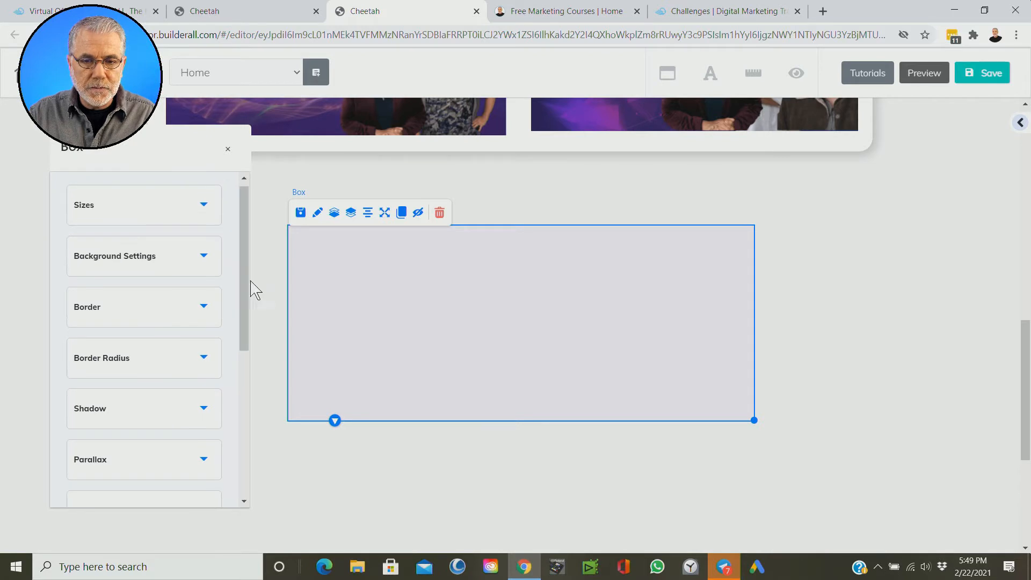
pyautogui.click(398, 292)
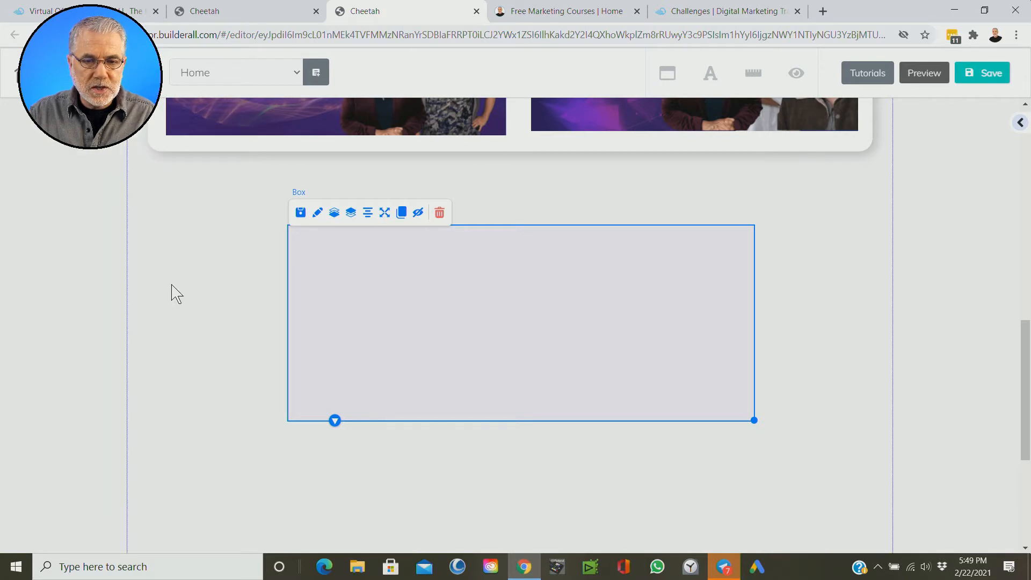
# Step: Give the box a solid darker grey background, AFAAAA, and close its settings
pyautogui.click(318, 212)
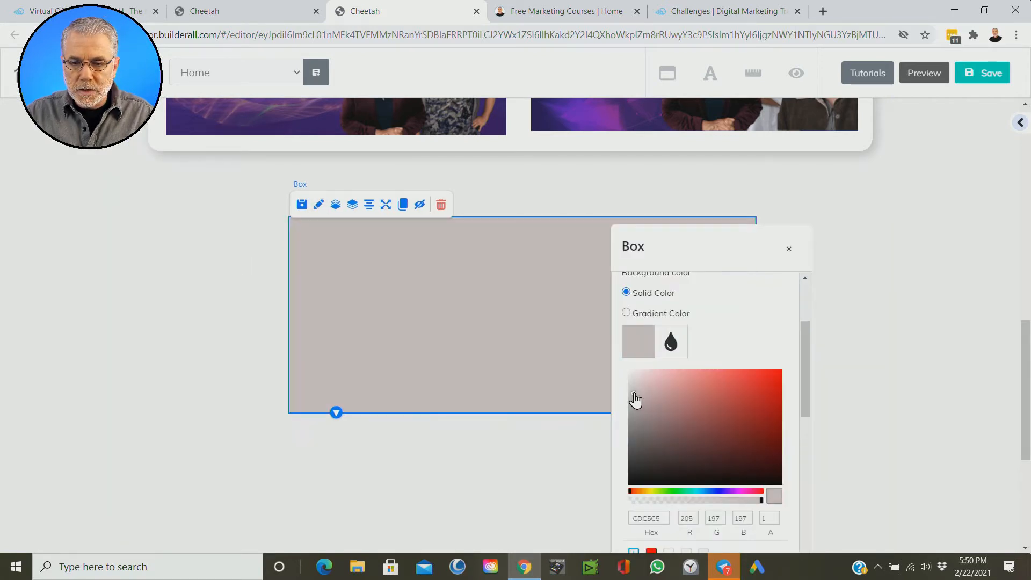
pyautogui.moveTo(635, 396); pyautogui.dragTo(633, 406)
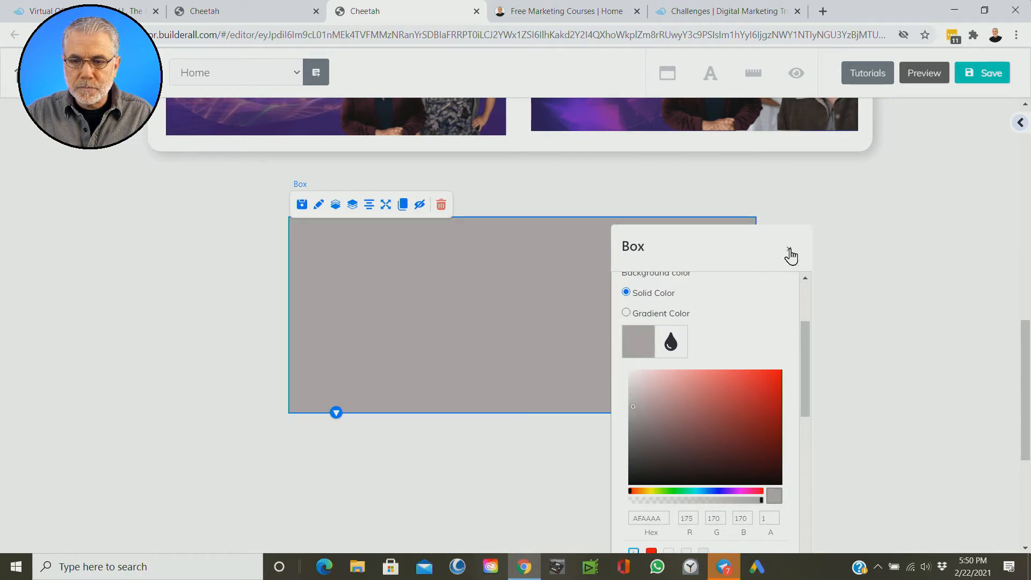
pyautogui.click(790, 253)
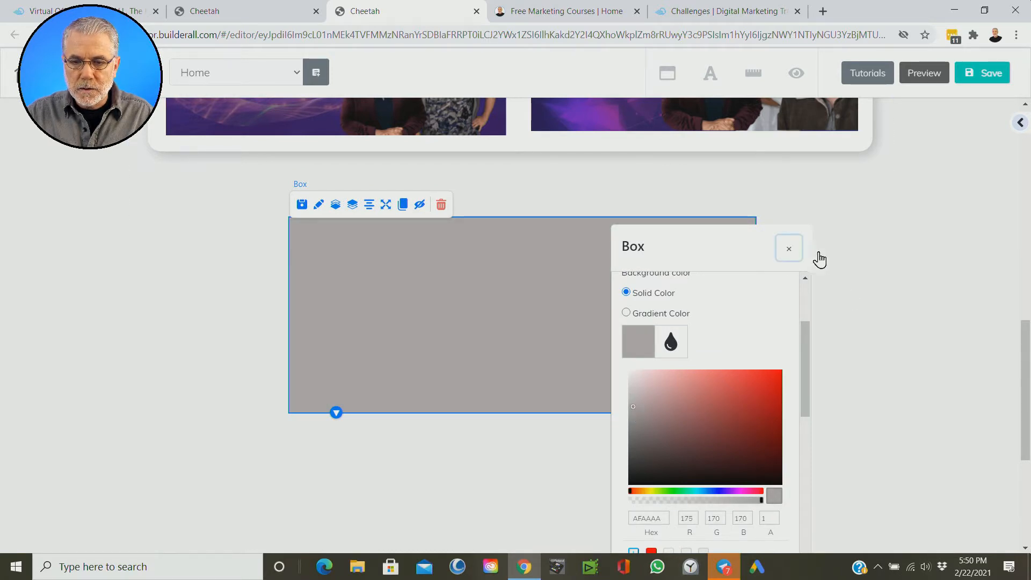
pyautogui.click(827, 267)
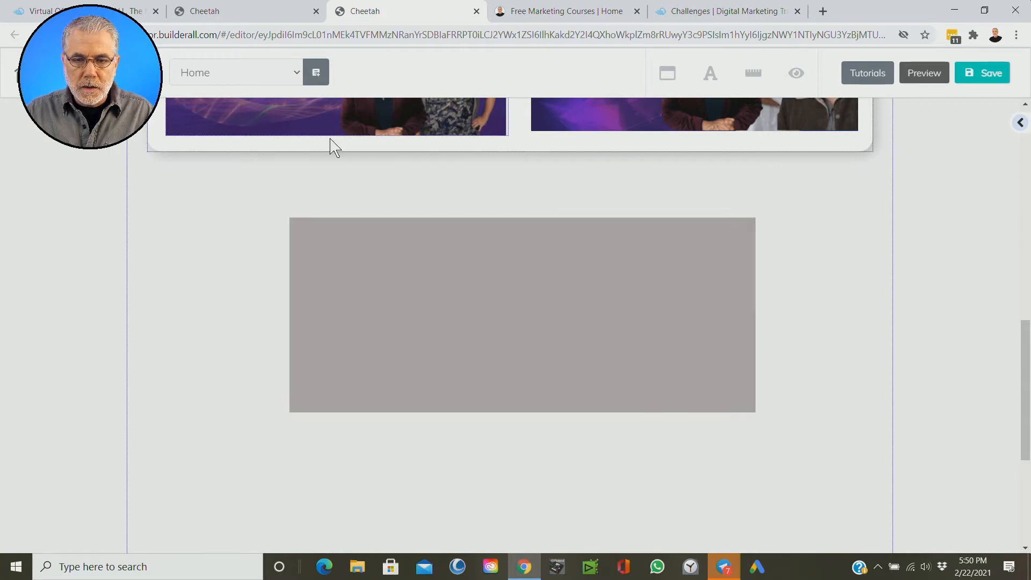
# Step: Recentre the darker grey box beneath the free courses section, compare it with the section above, and select it
pyautogui.moveTo(528, 310); pyautogui.dragTo(523, 328)
pyautogui.scroll(5, 831, 306)
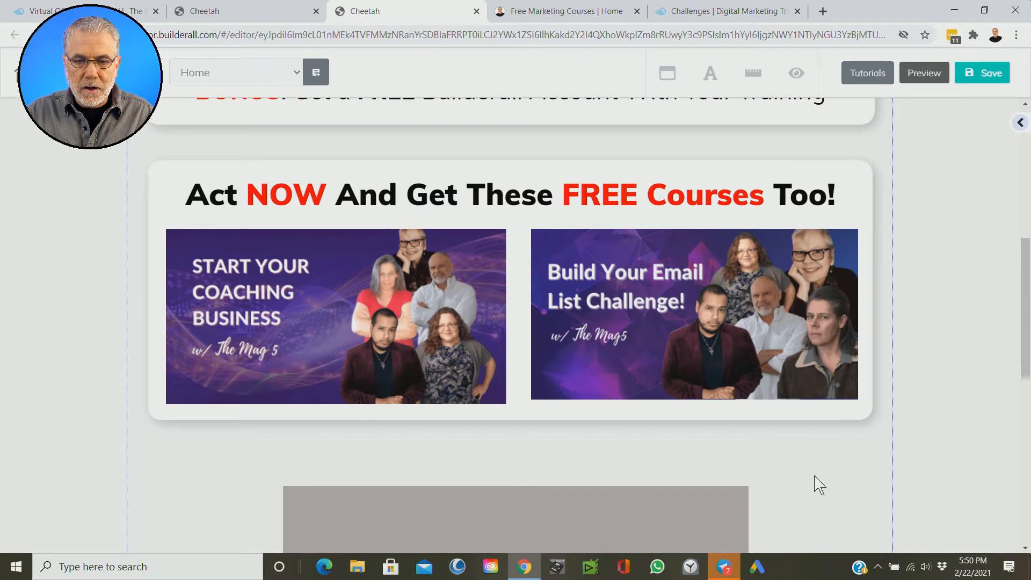
pyautogui.scroll(-1, 839, 508)
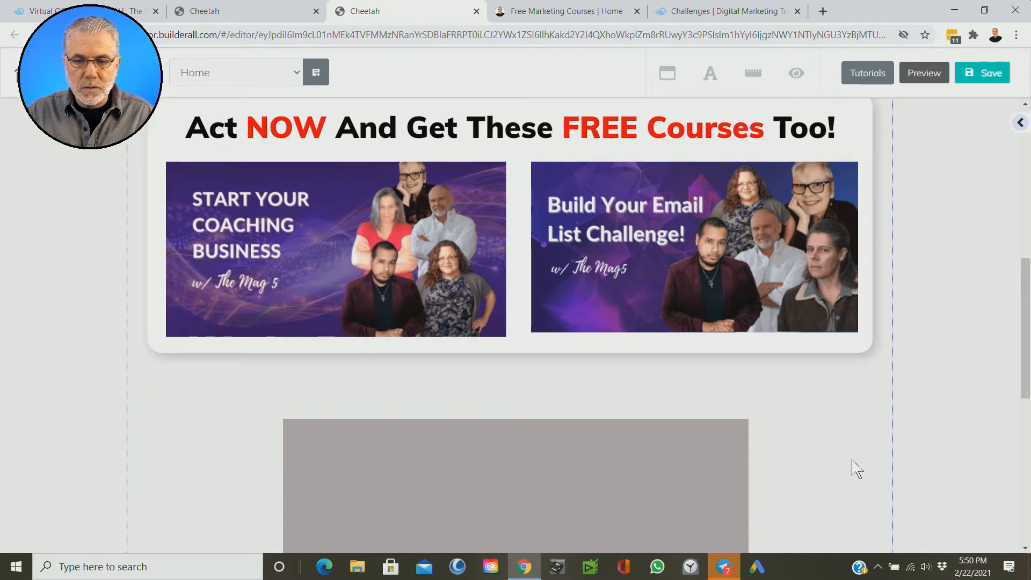
pyautogui.scroll(-3, 853, 460)
pyautogui.click(510, 317)
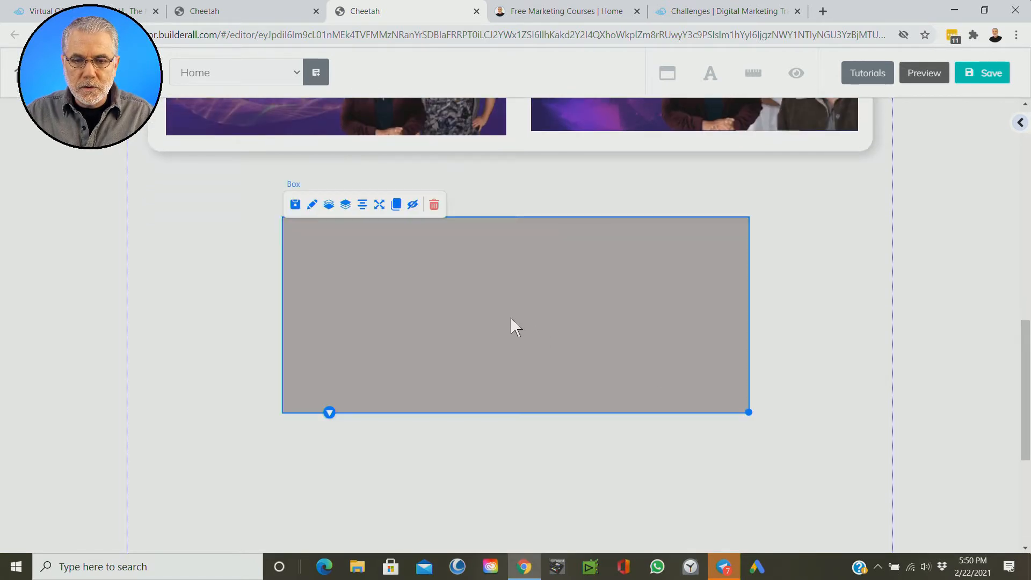
# Step: Bring back the sidebar, load the box's settings in it, and collapse the background settings
pyautogui.click(1023, 135)
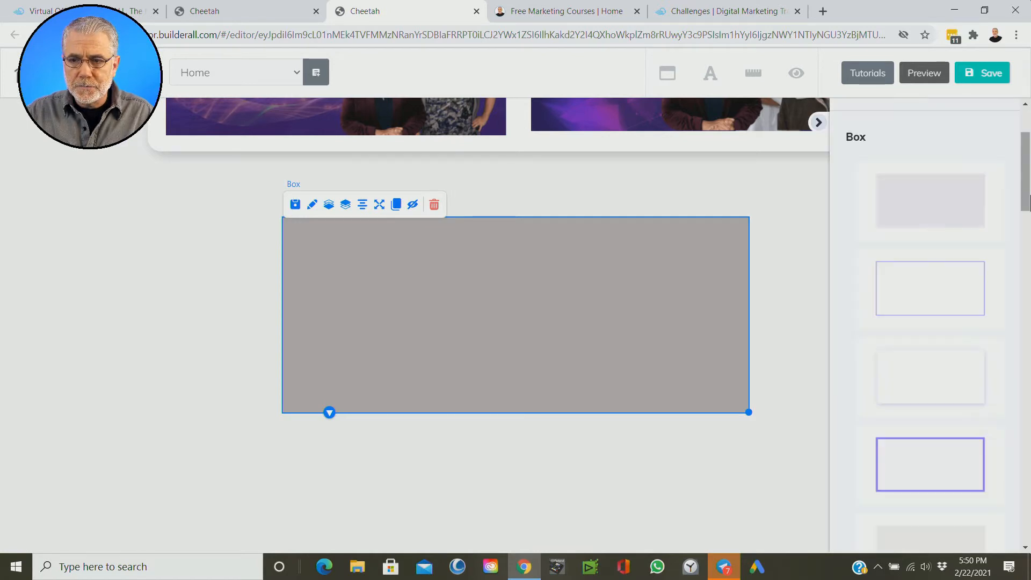
pyautogui.scroll(3, 1010, 194)
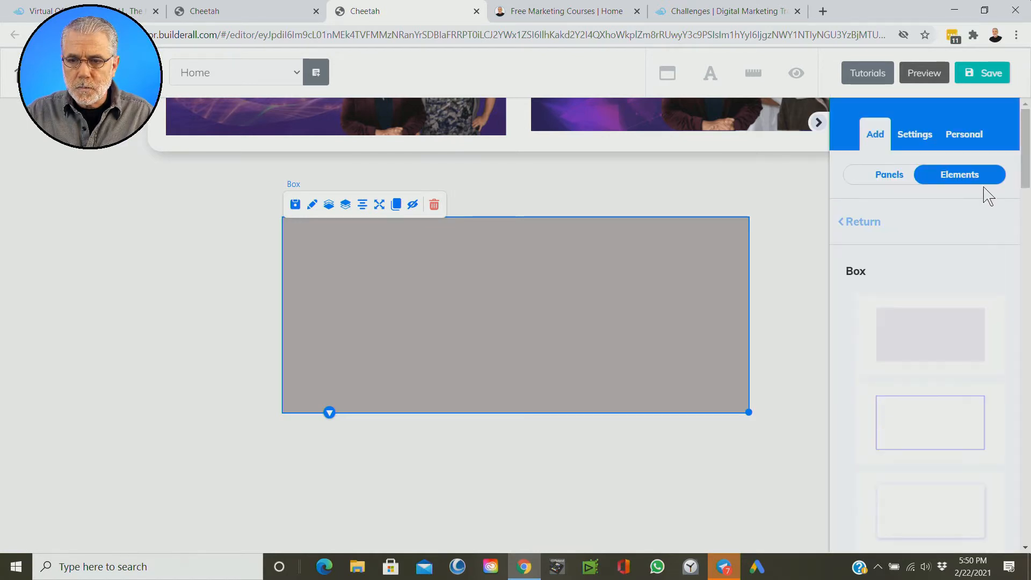
pyautogui.click(863, 222)
pyautogui.click(313, 206)
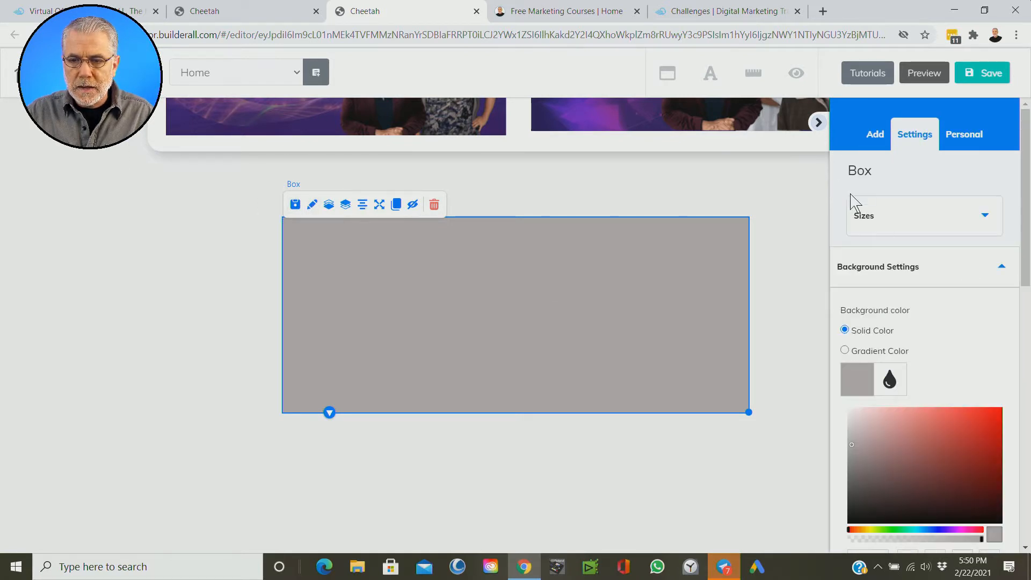
pyautogui.click(1003, 268)
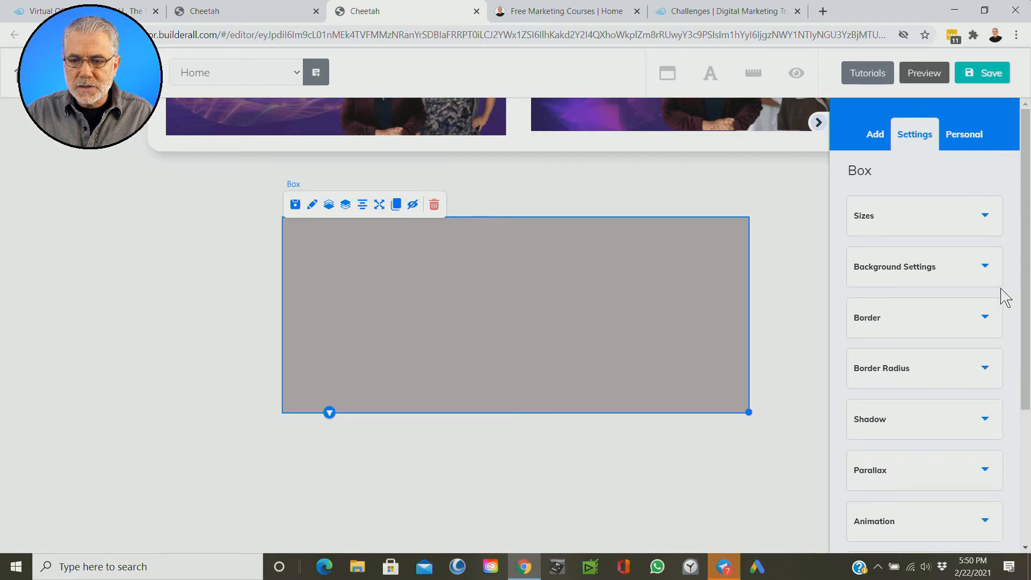
# Step: Round the box by setting the border radius of all four corners to 20
pyautogui.scroll(-1, 992, 296)
pyautogui.press('ctrl')
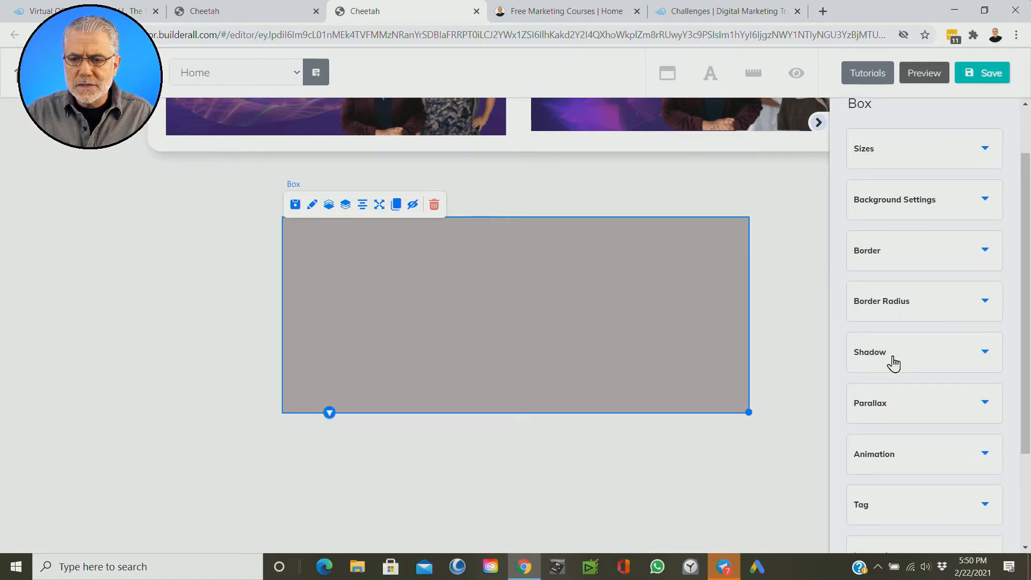
pyautogui.scroll(-2, 903, 372)
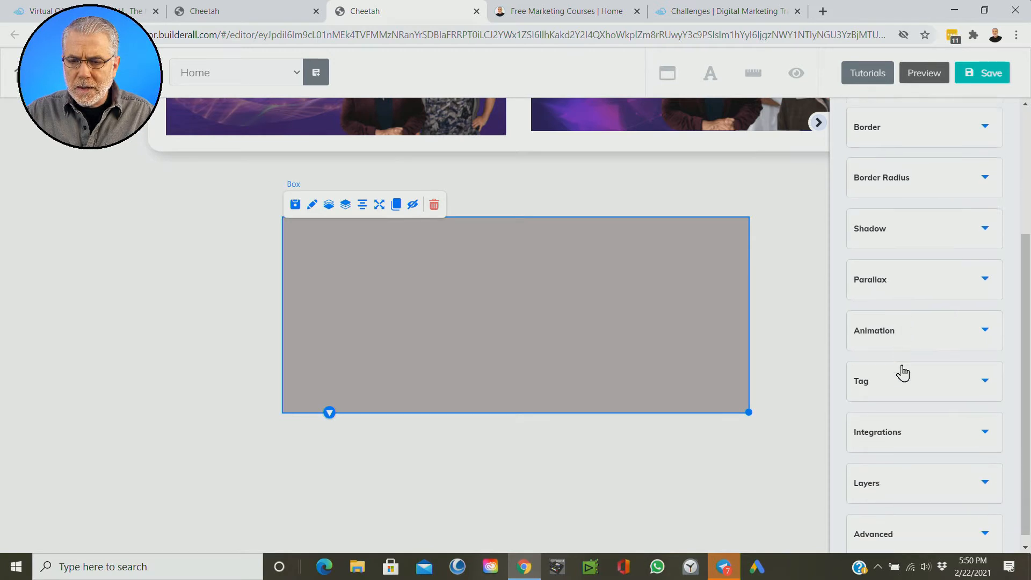
pyautogui.scroll(2, 902, 372)
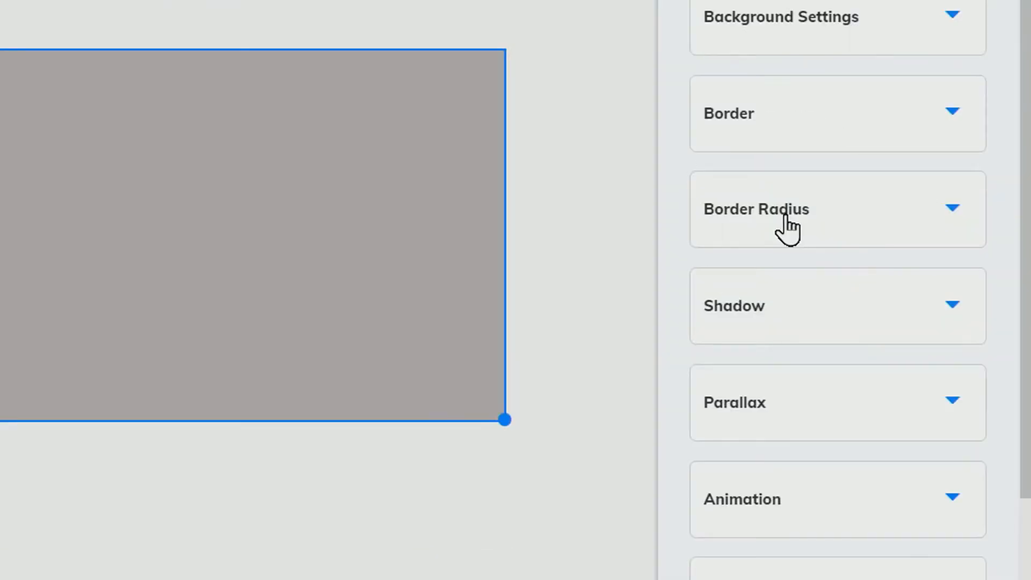
pyautogui.press('ctrl')
pyautogui.press('ctrl')
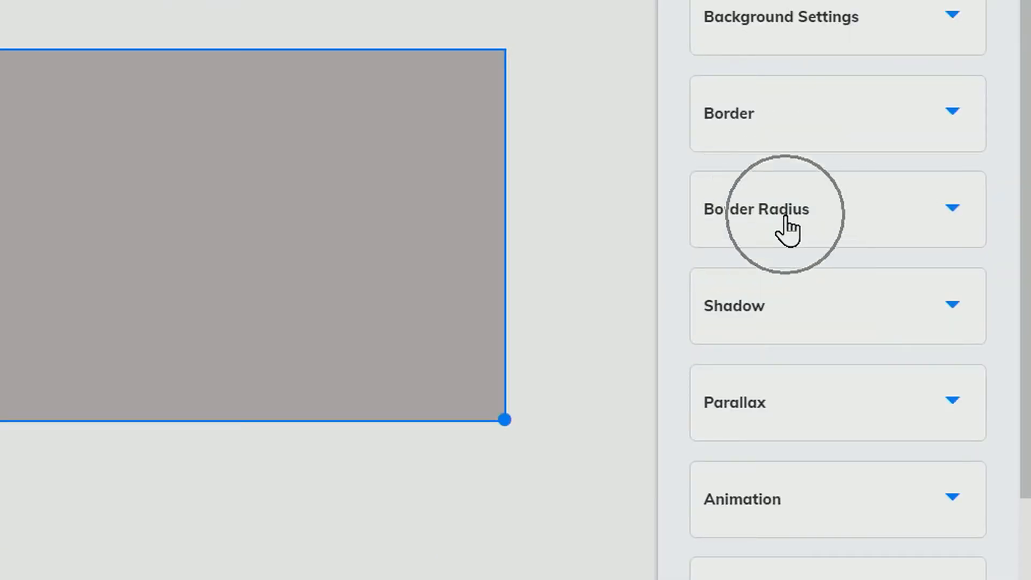
pyautogui.click(785, 220)
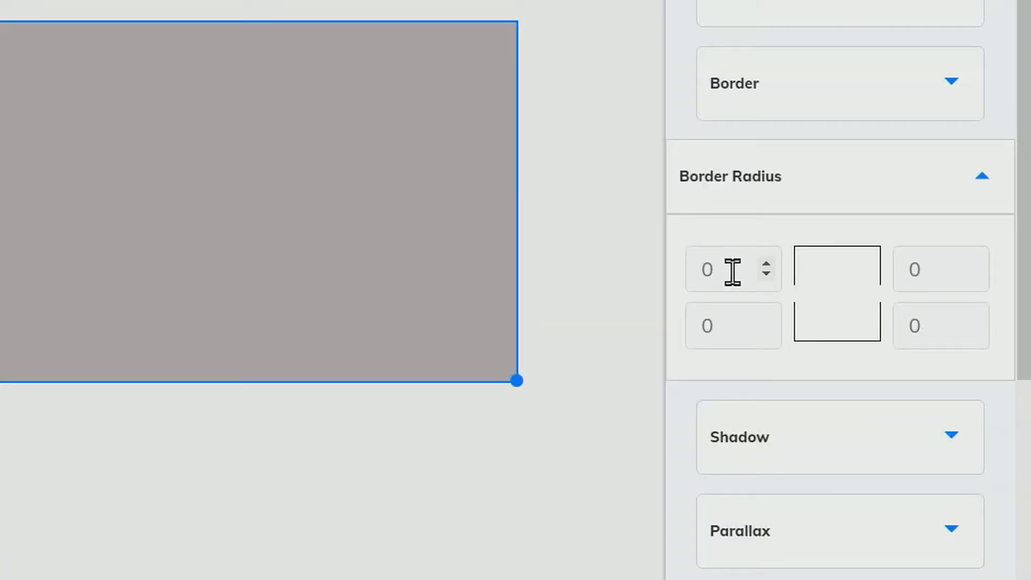
pyautogui.doubleClick(706, 269)
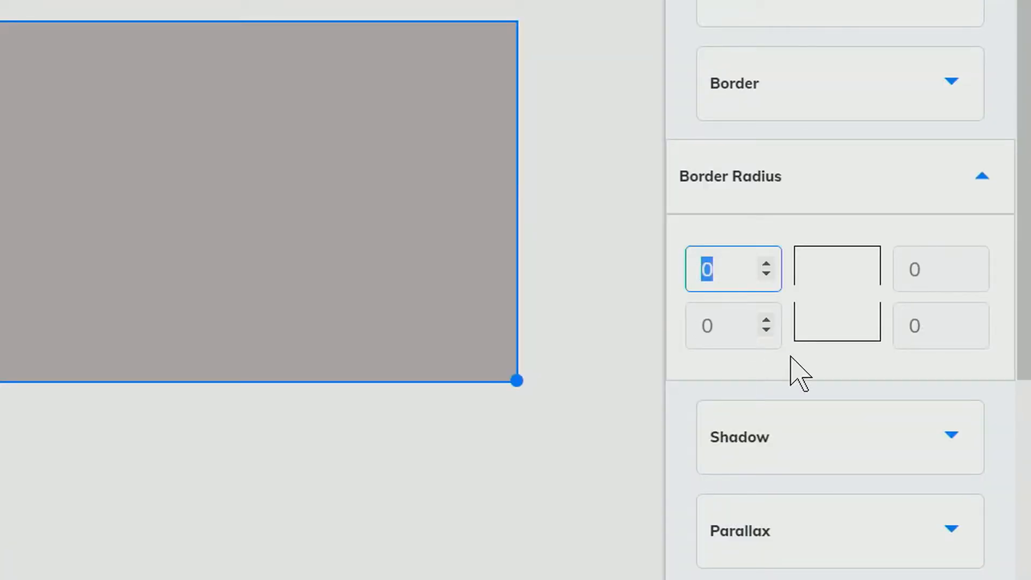
pyautogui.write('20')
pyautogui.doubleClick(698, 325)
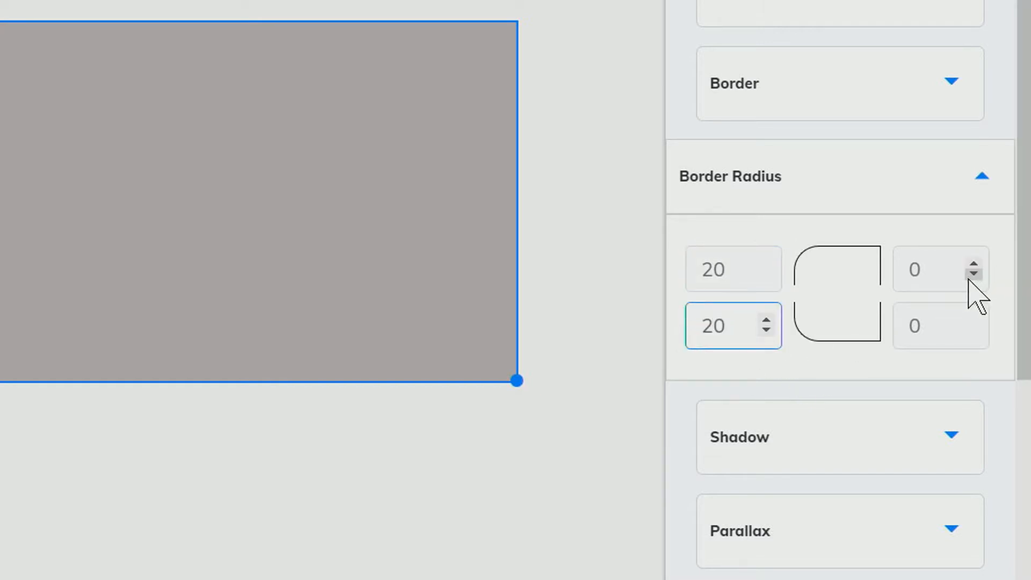
pyautogui.doubleClick(900, 279)
pyautogui.write('20')
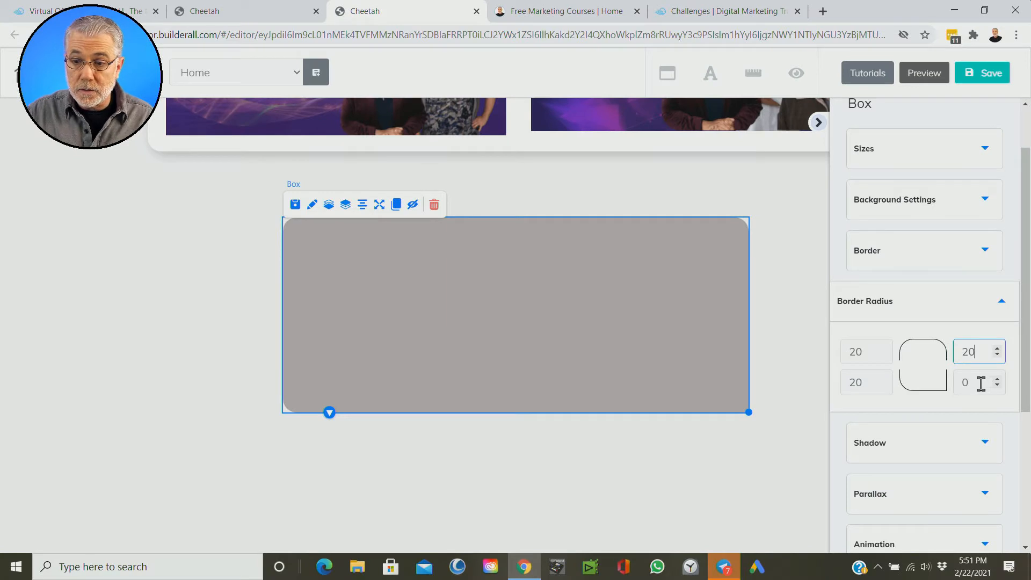
pyautogui.doubleClick(981, 383)
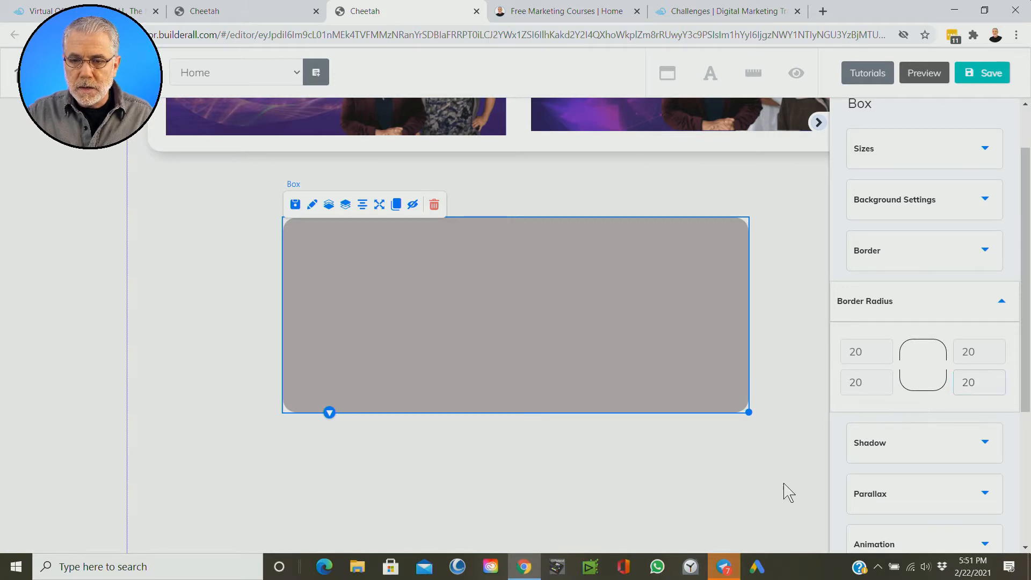
# Step: Deselect the rounded box and nudge its position in the blank area beneath the free courses section
pyautogui.click(800, 382)
pyautogui.moveTo(510, 334); pyautogui.dragTo(503, 340)
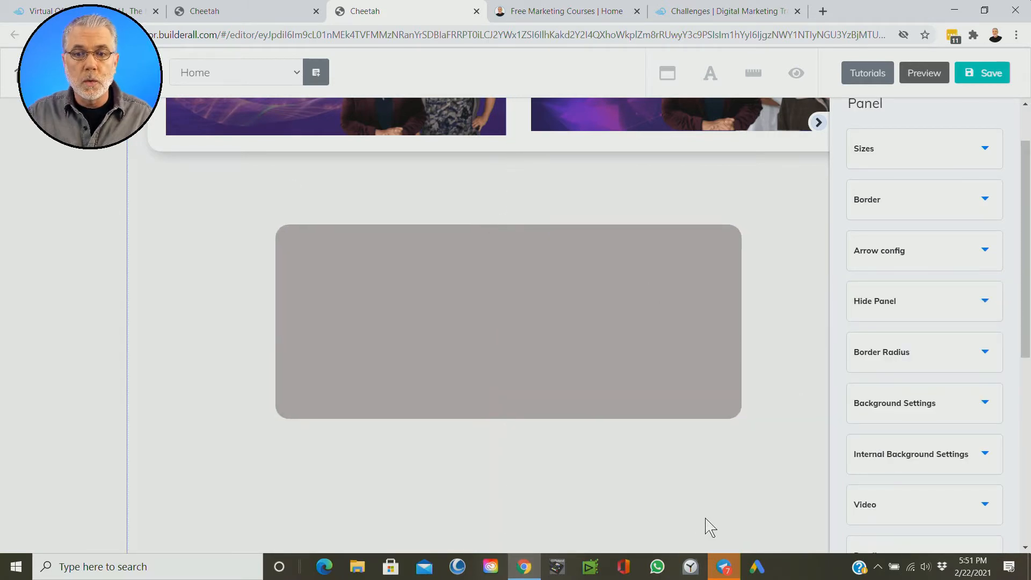
pyautogui.moveTo(540, 329)
pyautogui.mouseDown()
pyautogui.moveTo(523, 311)
pyautogui.moveTo(530, 318)
pyautogui.mouseUp()
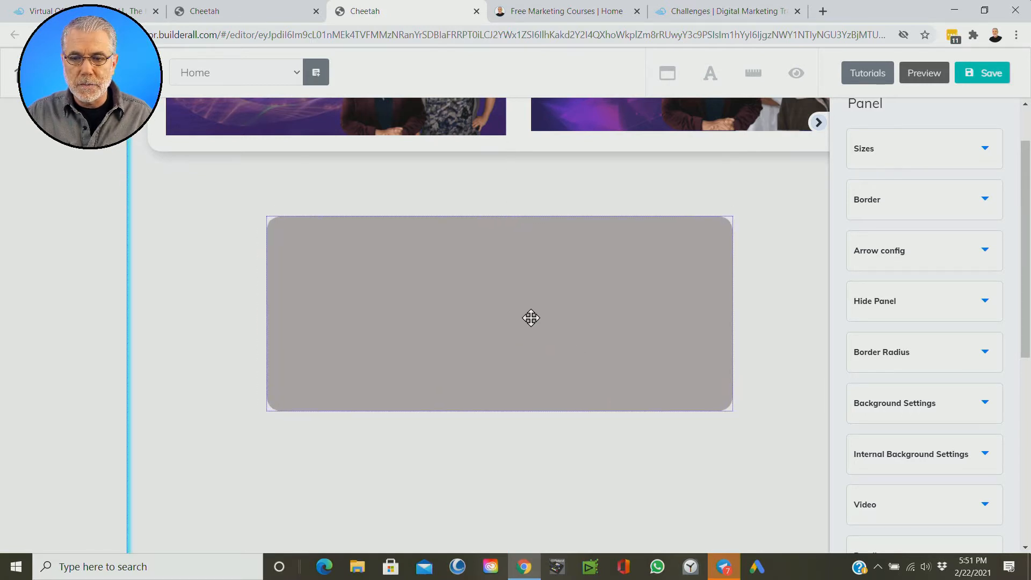
# Step: Select the rounded box, and switch to the panel behind it to look at the panel's own settings
pyautogui.click(604, 289)
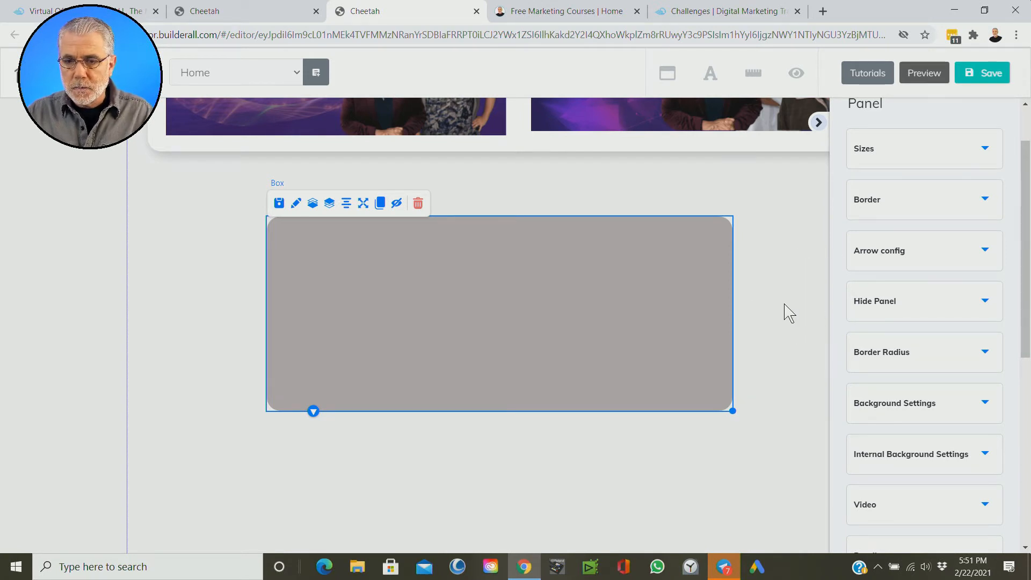
pyautogui.click(296, 203)
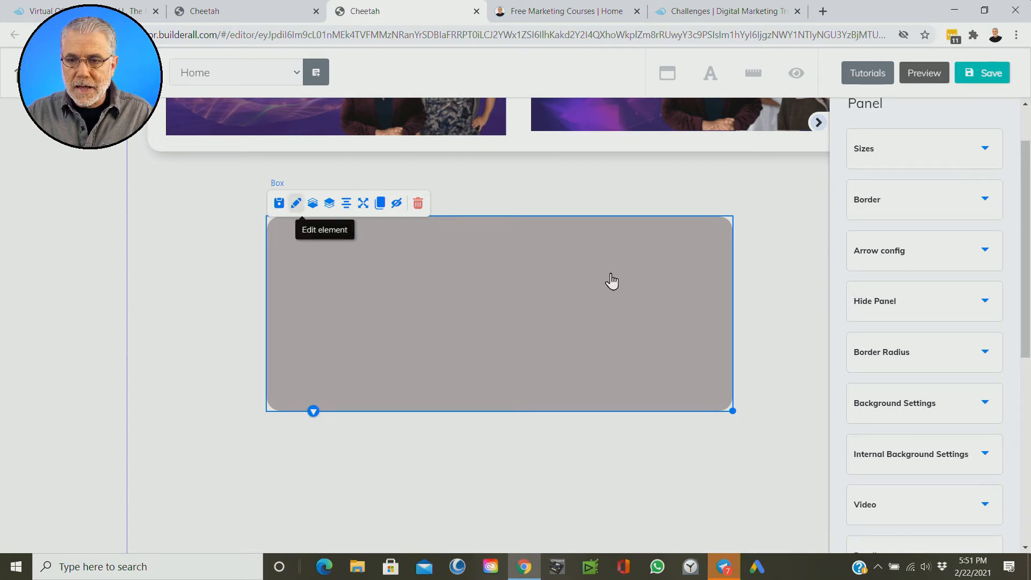
pyautogui.click(807, 266)
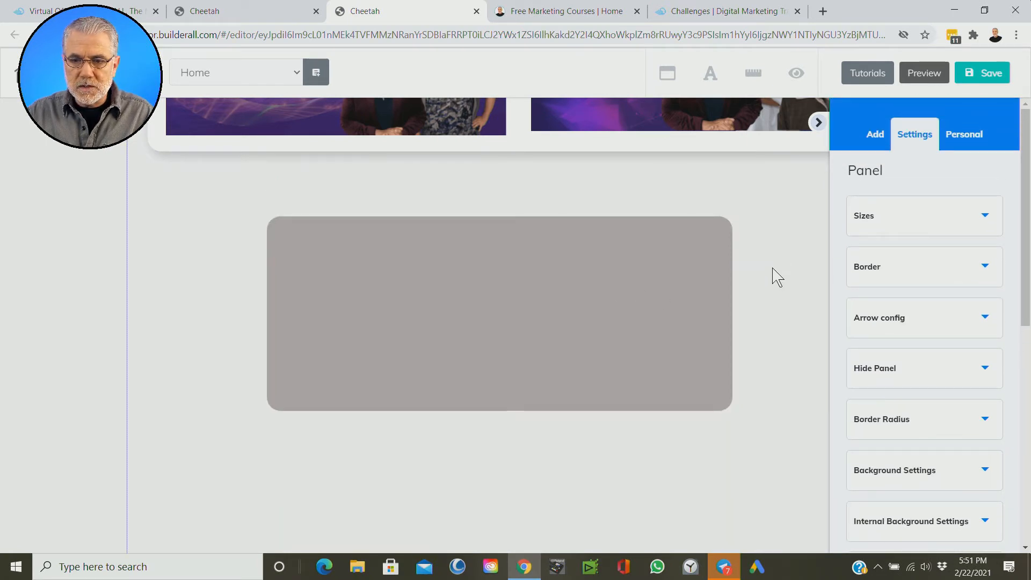
pyautogui.click(873, 182)
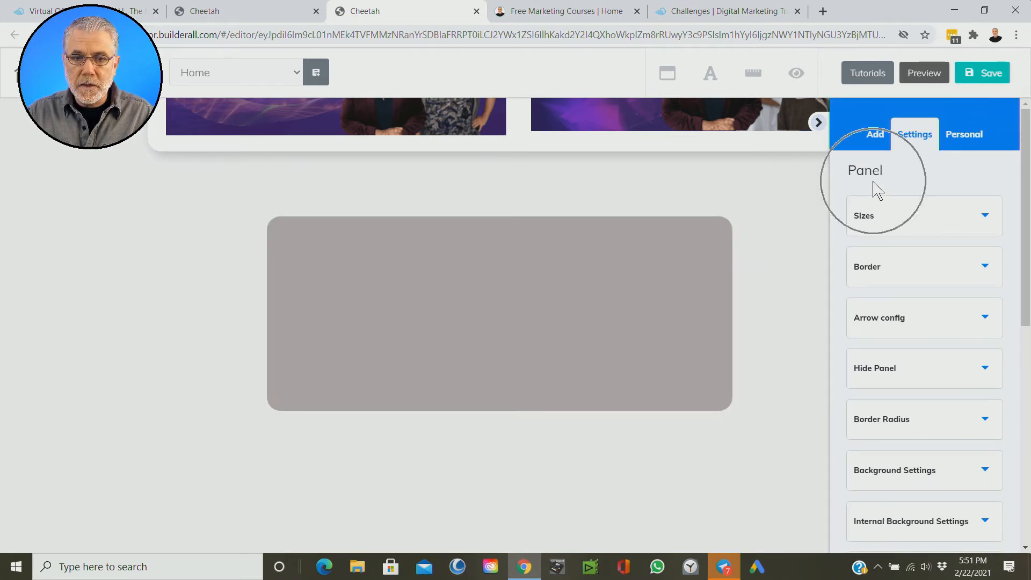
# Step: Load the rounded box's settings and set its shadow colour to dark grey 3F3F3F
pyautogui.click(400, 263)
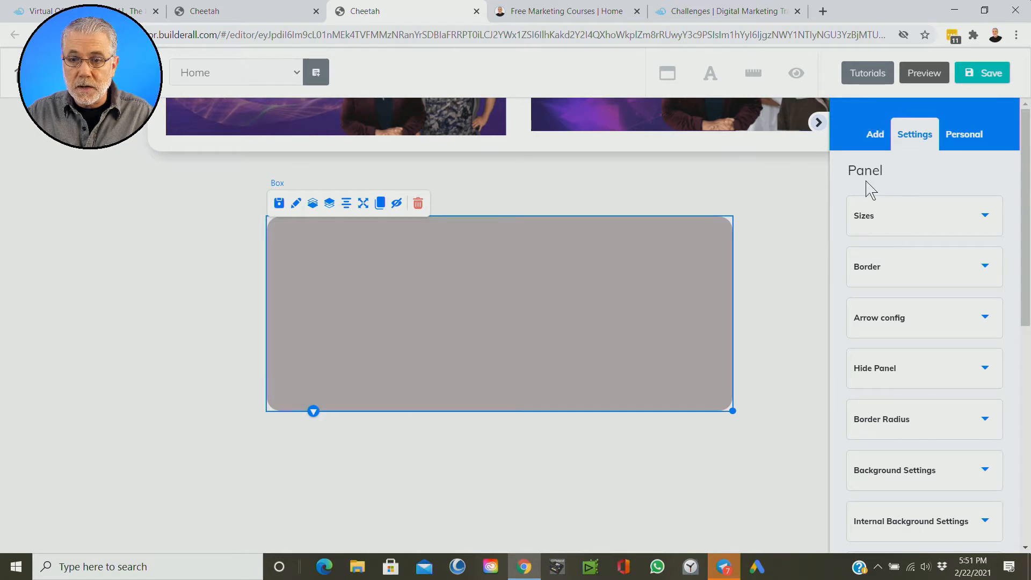
pyautogui.click(295, 207)
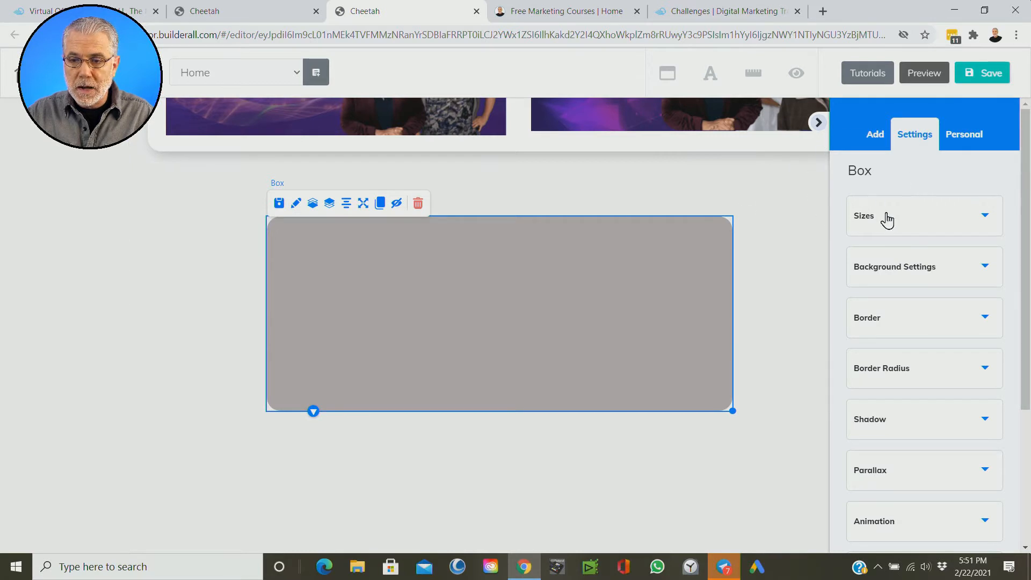
pyautogui.scroll(-4, 935, 306)
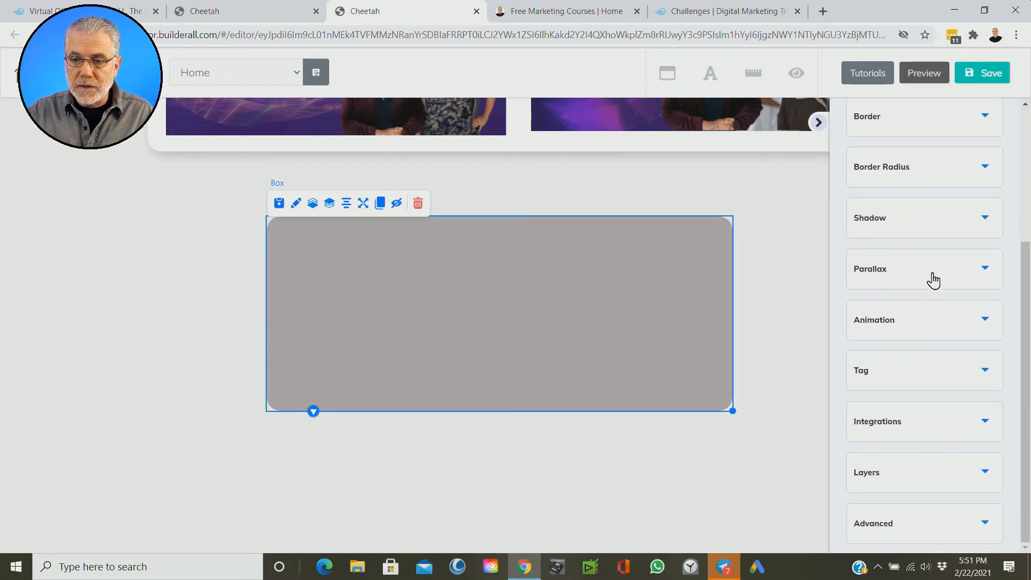
pyautogui.click(923, 227)
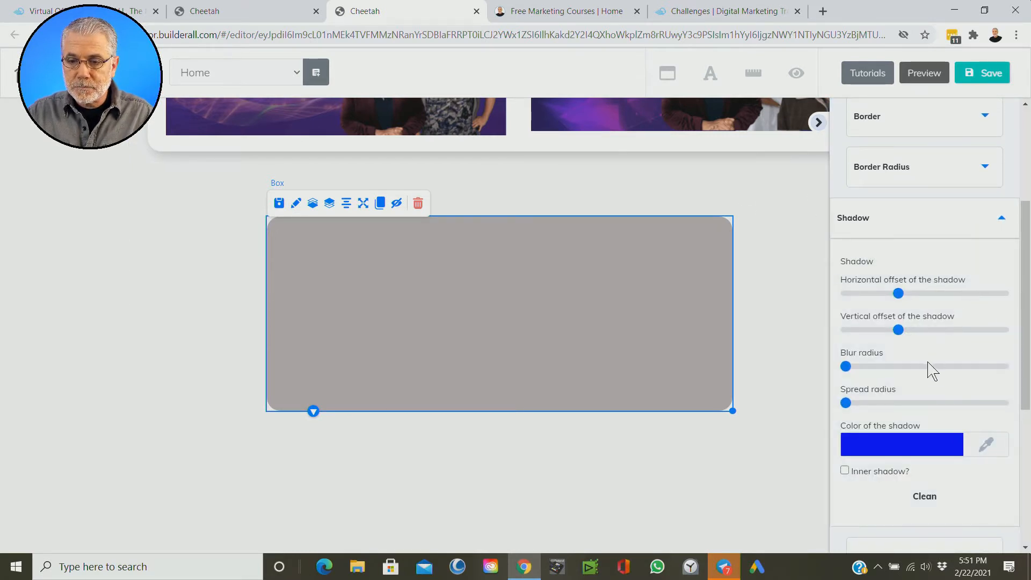
pyautogui.scroll(-1, 930, 370)
pyautogui.click(887, 386)
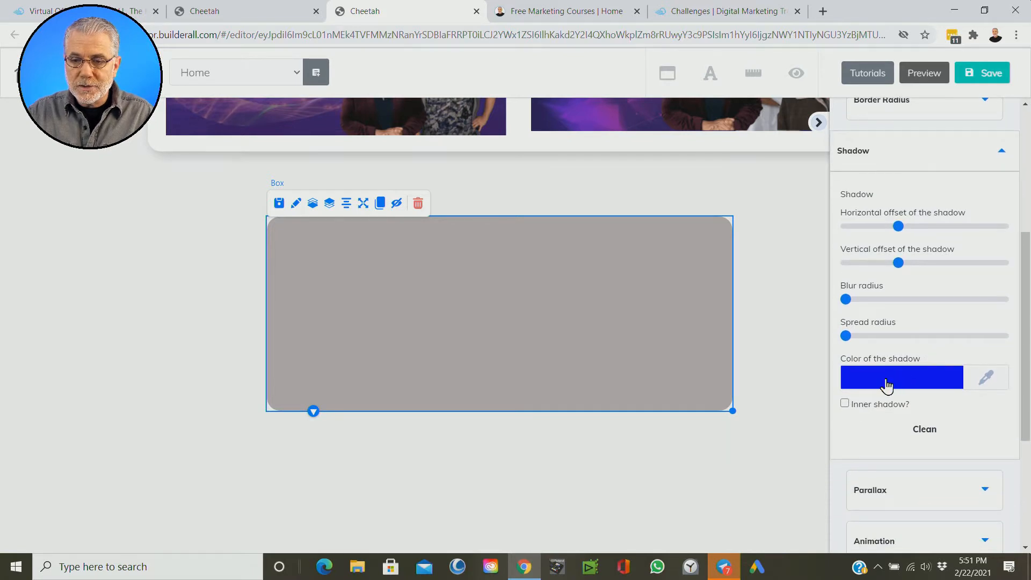
pyautogui.click(856, 438)
pyautogui.moveTo(856, 441); pyautogui.dragTo(848, 490)
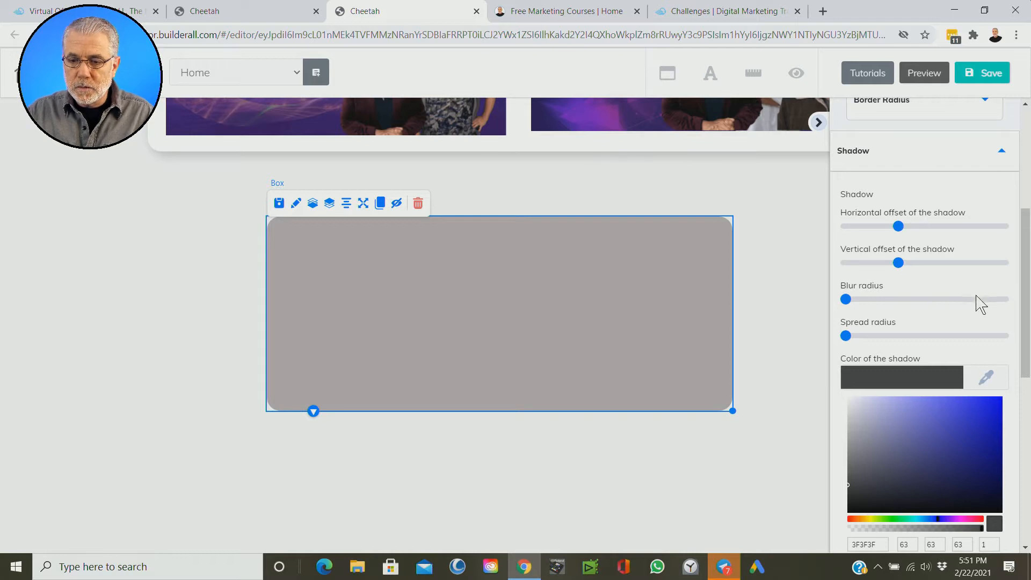
pyautogui.scroll(-3, 980, 304)
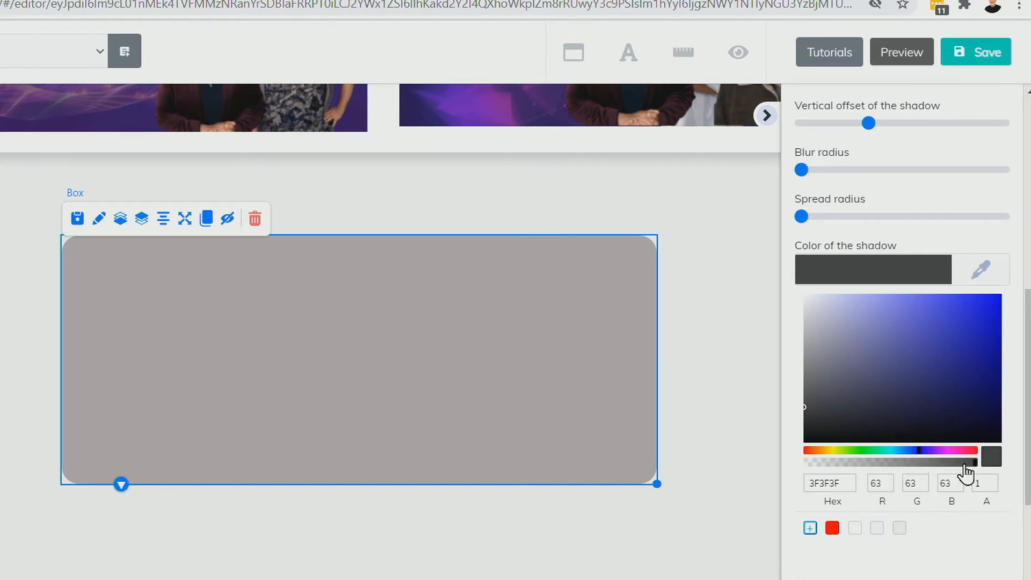
# Step: Try other hues and shades for the box's shadow colour, including the pink BA5576
pyautogui.moveTo(973, 462)
pyautogui.mouseDown()
pyautogui.moveTo(868, 474)
pyautogui.moveTo(980, 477)
pyautogui.mouseUp()
pyautogui.click(921, 363)
pyautogui.moveTo(929, 363)
pyautogui.mouseDown()
pyautogui.moveTo(985, 368)
pyautogui.moveTo(816, 382)
pyautogui.moveTo(806, 394)
pyautogui.mouseUp()
pyautogui.moveTo(907, 451); pyautogui.dragTo(963, 452)
pyautogui.moveTo(975, 313)
pyautogui.mouseDown()
pyautogui.moveTo(990, 313)
pyautogui.moveTo(912, 337)
pyautogui.mouseUp()
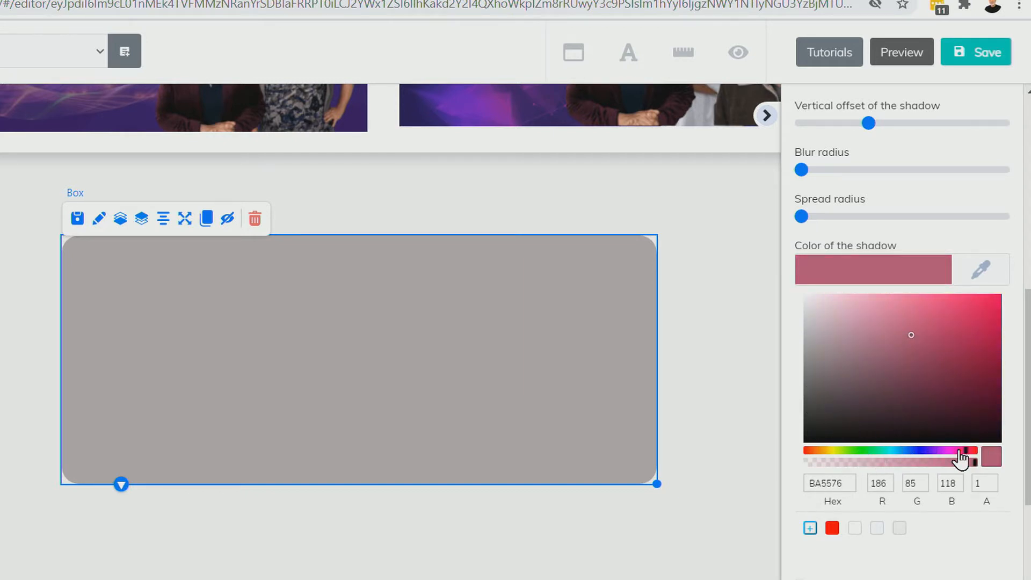
# Step: Set the box's shadow colour to dark grey 424242
pyautogui.moveTo(968, 459); pyautogui.dragTo(976, 452)
pyautogui.moveTo(814, 350); pyautogui.dragTo(804, 405)
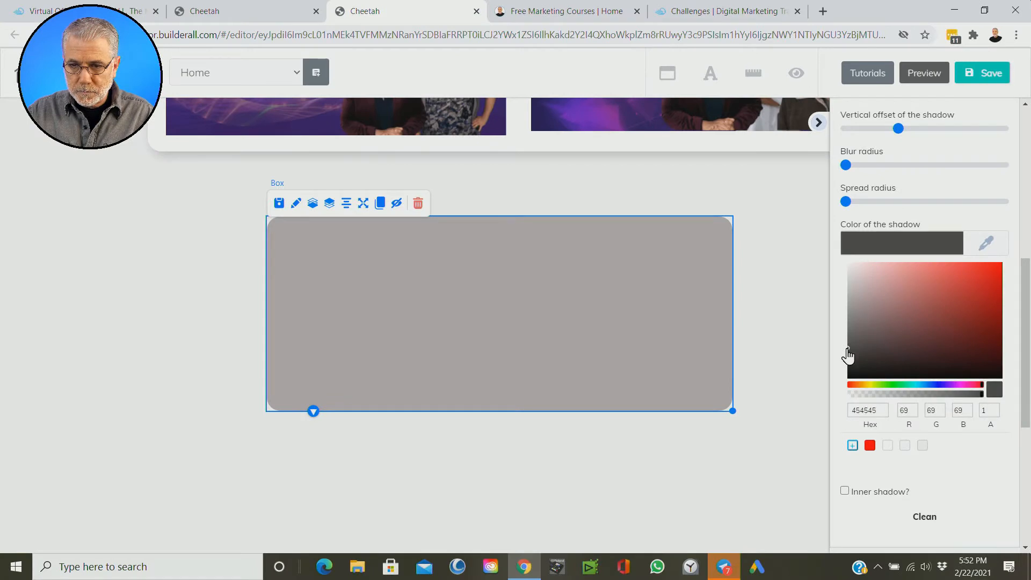
pyautogui.scroll(3, 805, 271)
pyautogui.scroll(-5, 810, 283)
pyautogui.scroll(3, 817, 258)
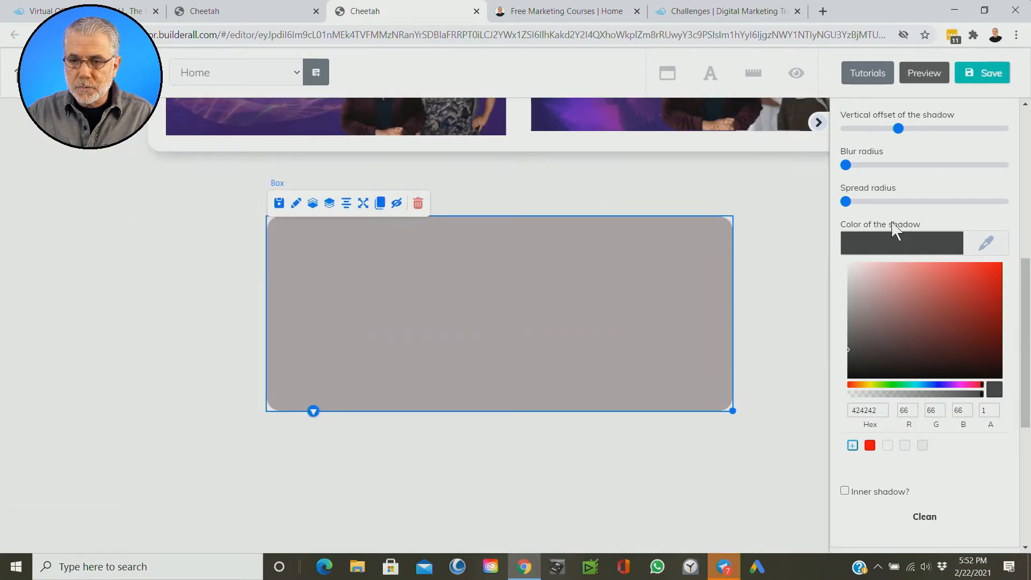
# Step: Increase the shadow's horizontal and vertical offsets so it falls to the right of and below the box, and deselect the box
pyautogui.scroll(1, 932, 185)
pyautogui.scroll(2, 933, 184)
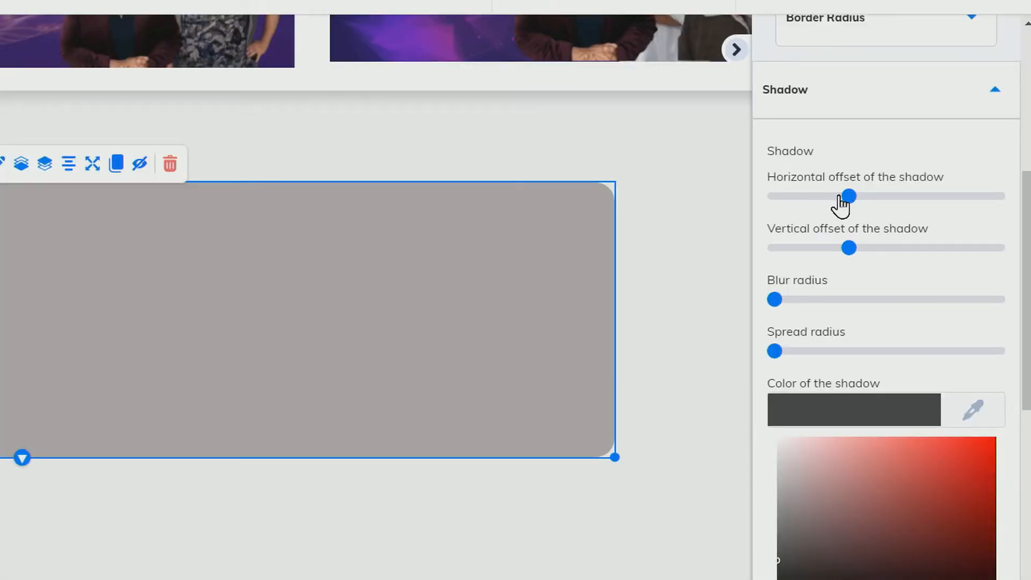
pyautogui.moveTo(853, 191)
pyautogui.mouseDown()
pyautogui.moveTo(882, 201)
pyautogui.moveTo(871, 198)
pyautogui.mouseUp()
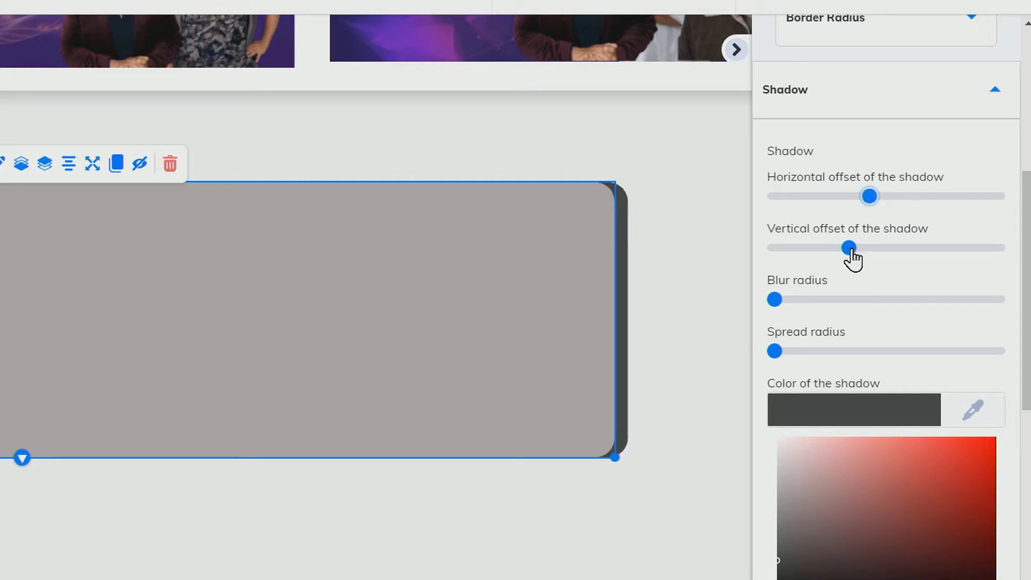
pyautogui.moveTo(849, 251); pyautogui.dragTo(867, 256)
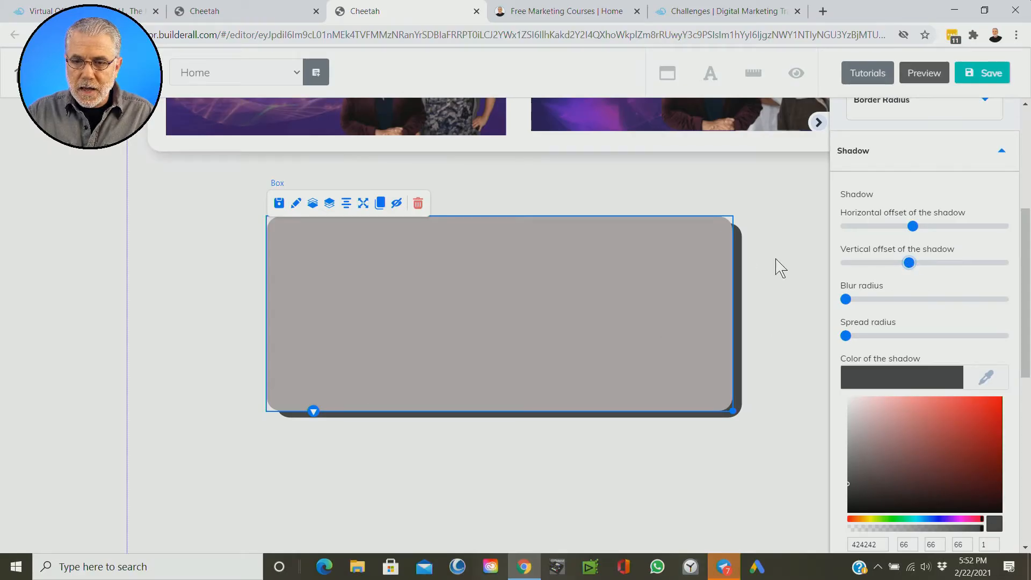
pyautogui.click(786, 280)
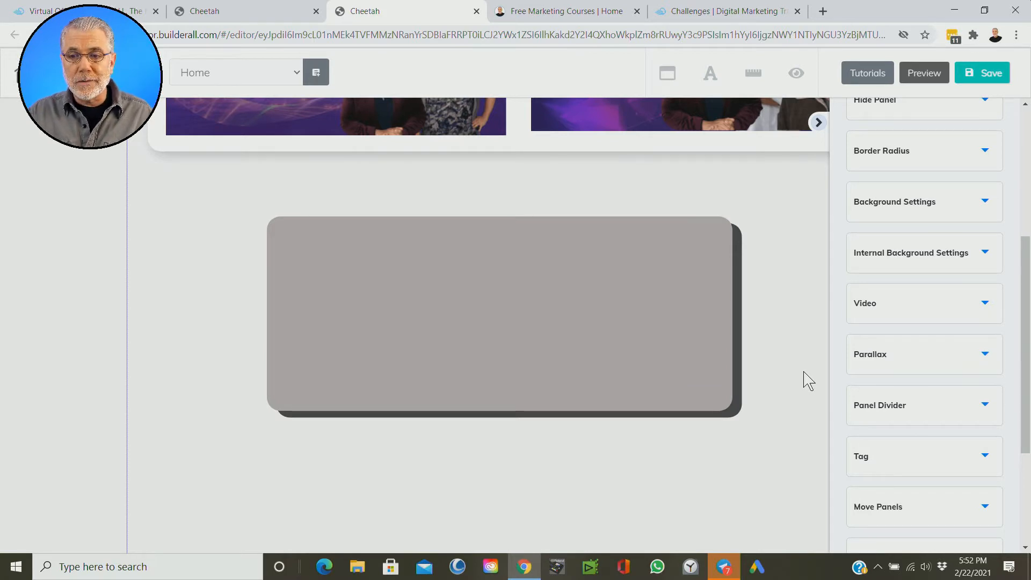
# Step: Reload the box's shadow settings, soften the shadow by raising its blur radius to about a quarter of the range, and deselect the box
pyautogui.click(549, 312)
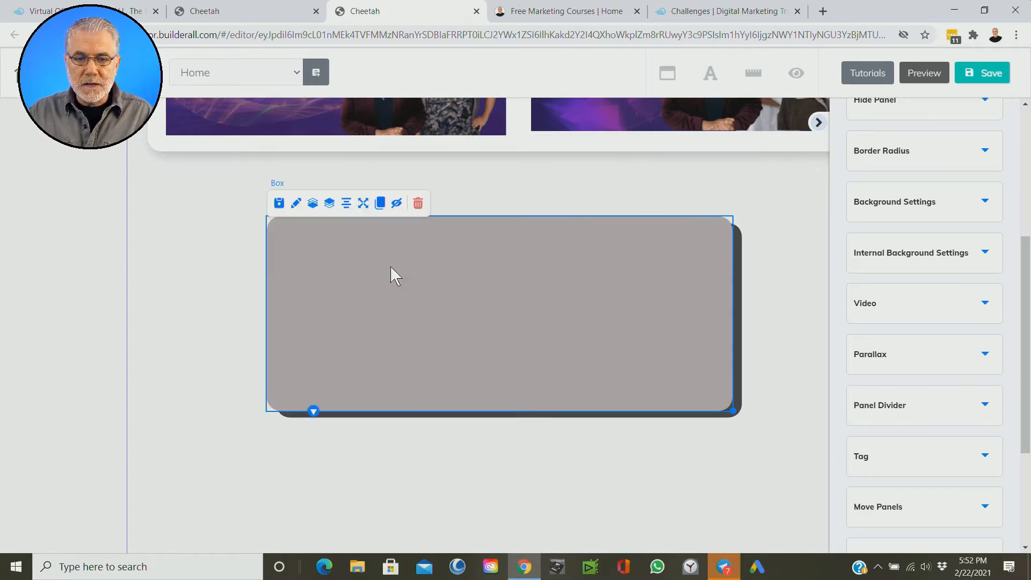
pyautogui.click(296, 203)
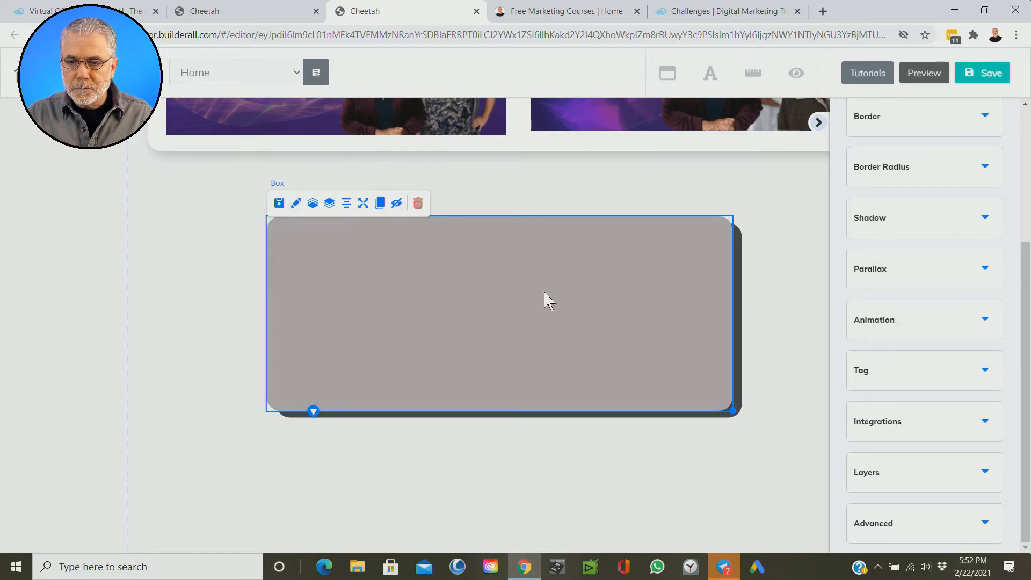
pyautogui.click(911, 218)
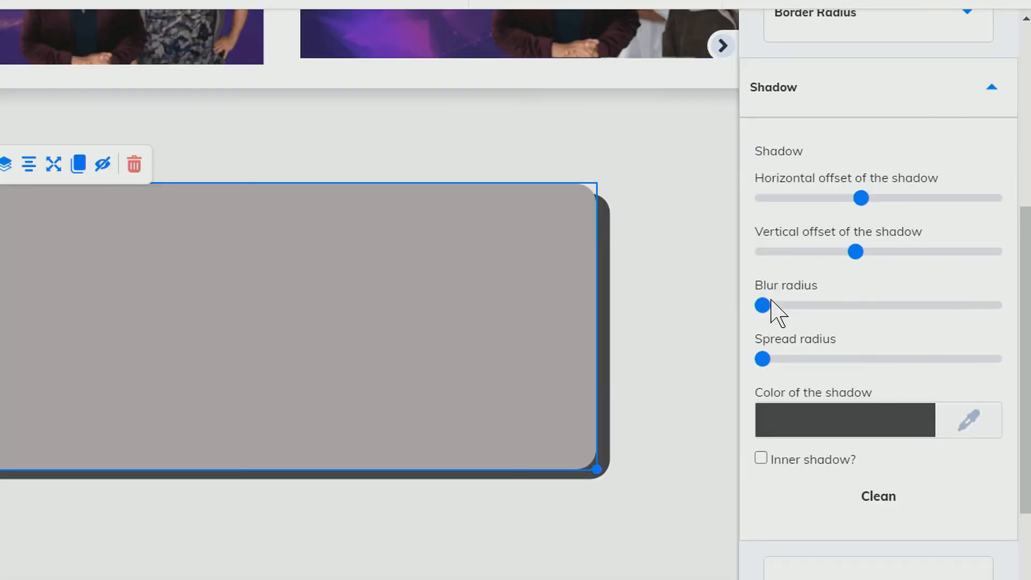
pyautogui.press('ctrl')
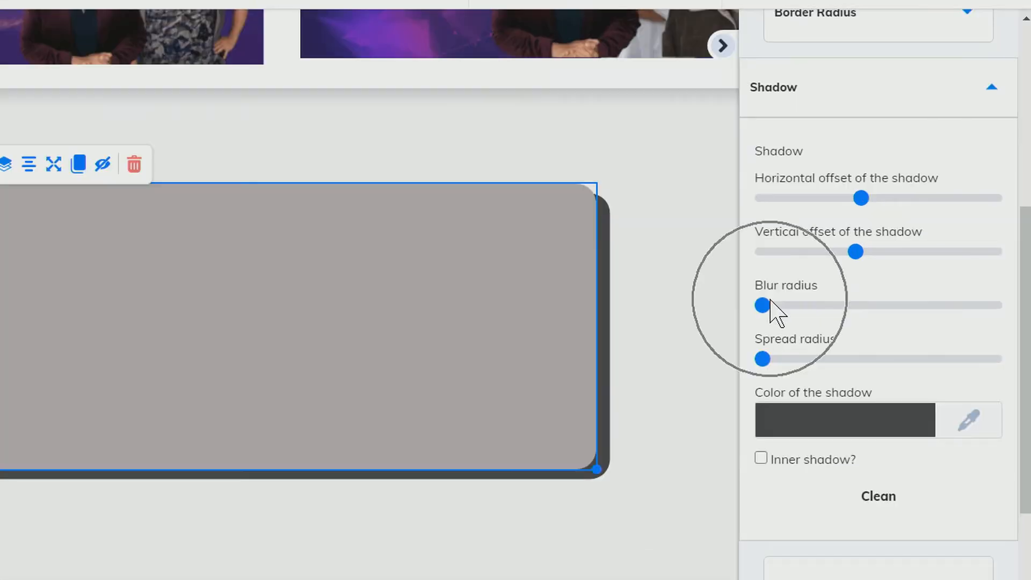
pyautogui.moveTo(766, 305); pyautogui.dragTo(819, 306)
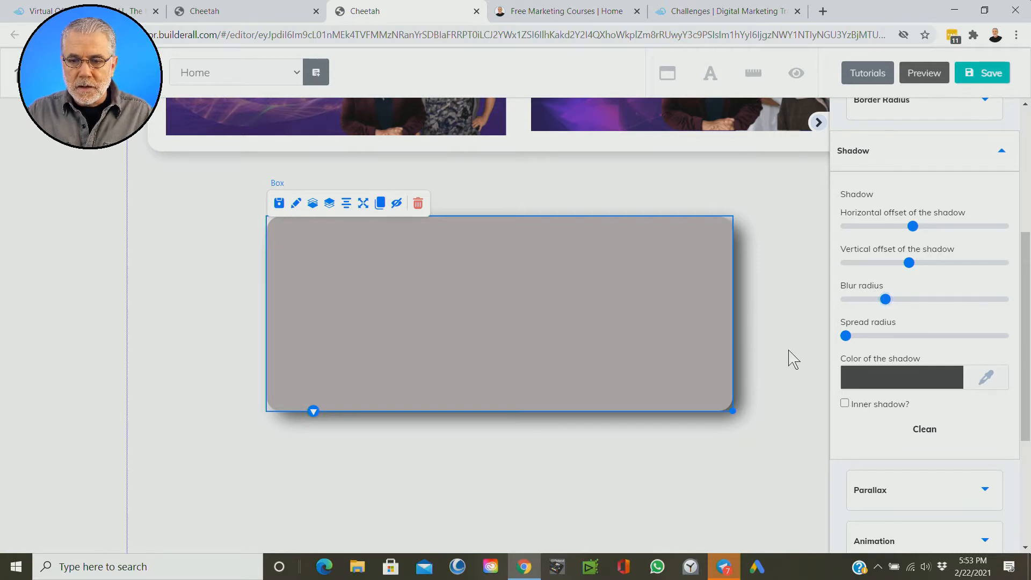
pyautogui.click(794, 386)
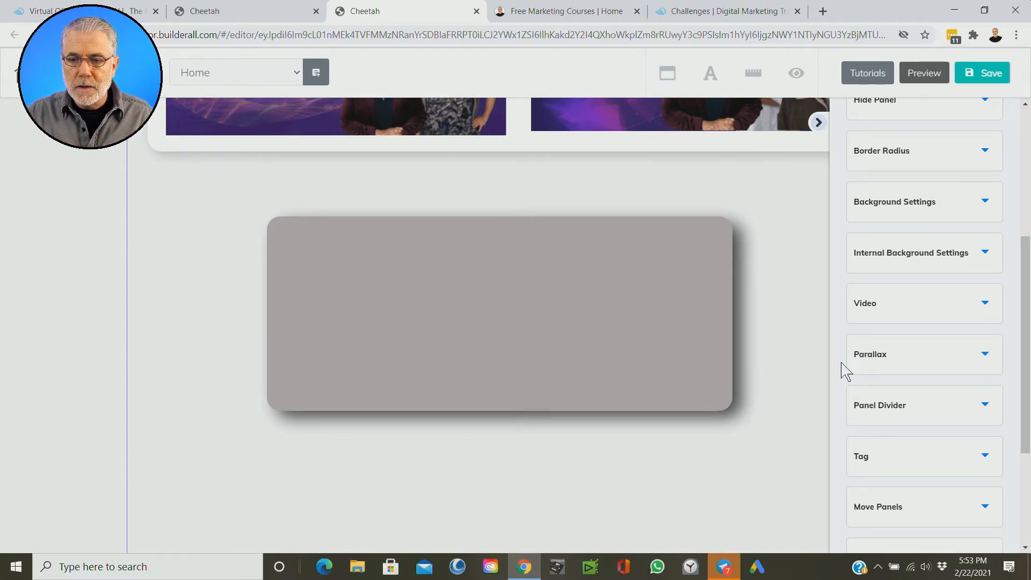
# Step: Adjust the box's shadow settings, including spread and blur radius, for a tighter shadow around its edges, and deselect the box
pyautogui.click(344, 270)
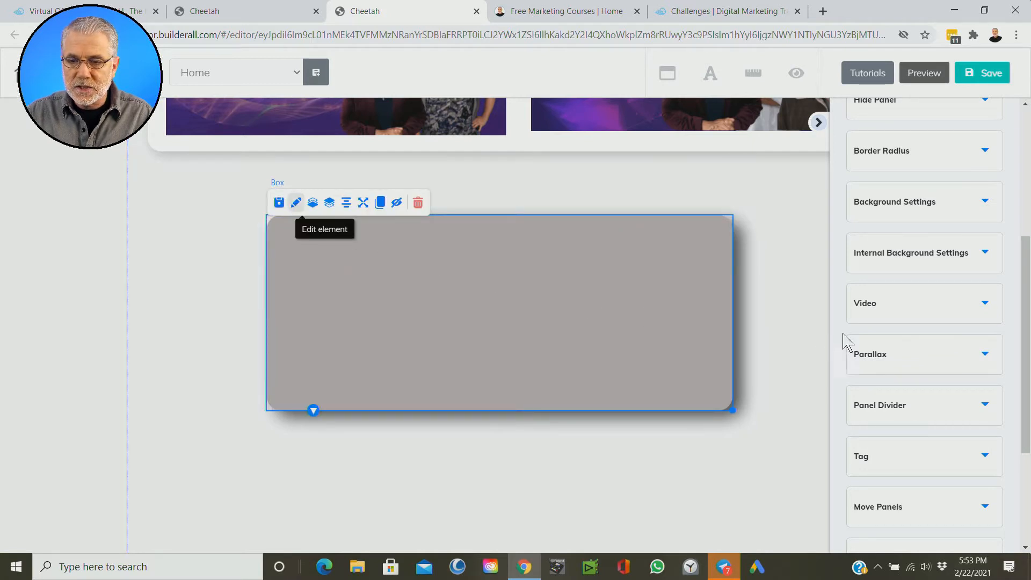
pyautogui.click(906, 223)
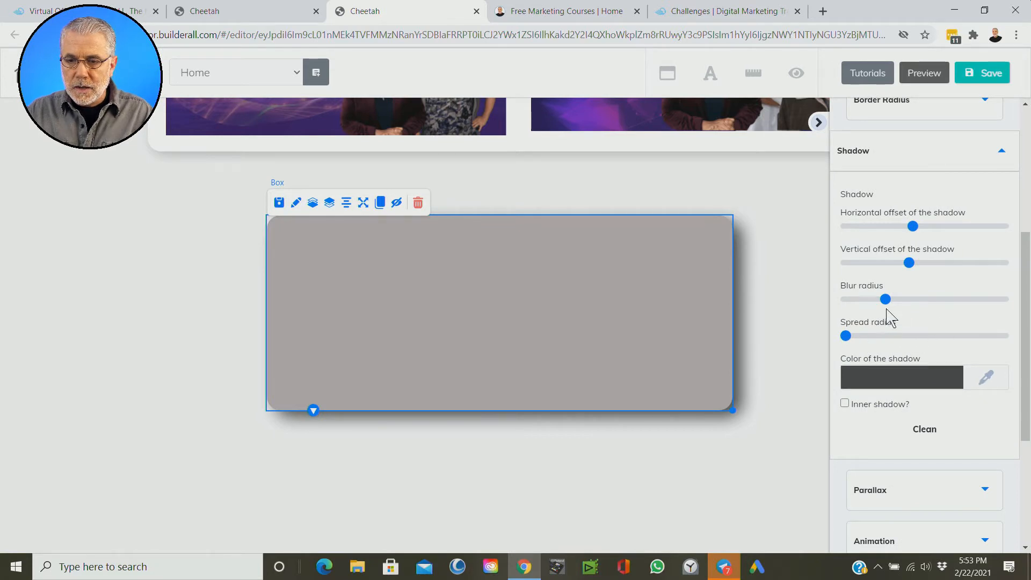
pyautogui.moveTo(845, 336); pyautogui.dragTo(827, 349)
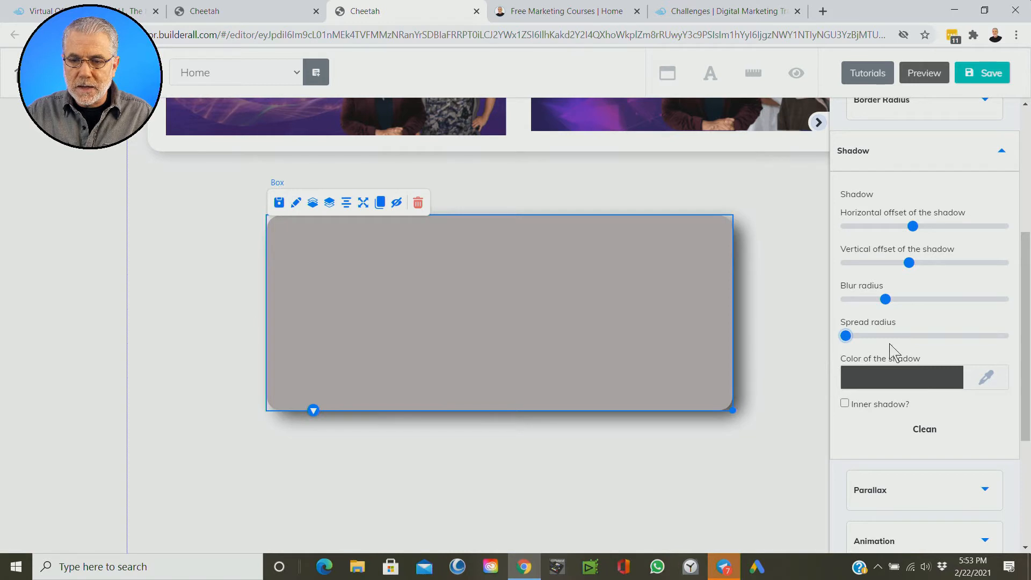
pyautogui.click(885, 300)
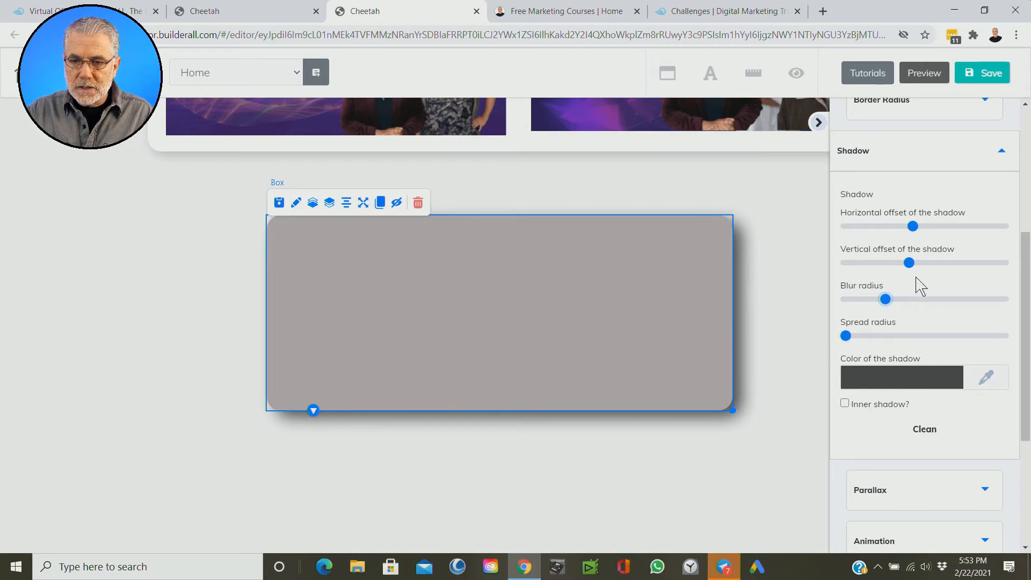
pyautogui.click(822, 305)
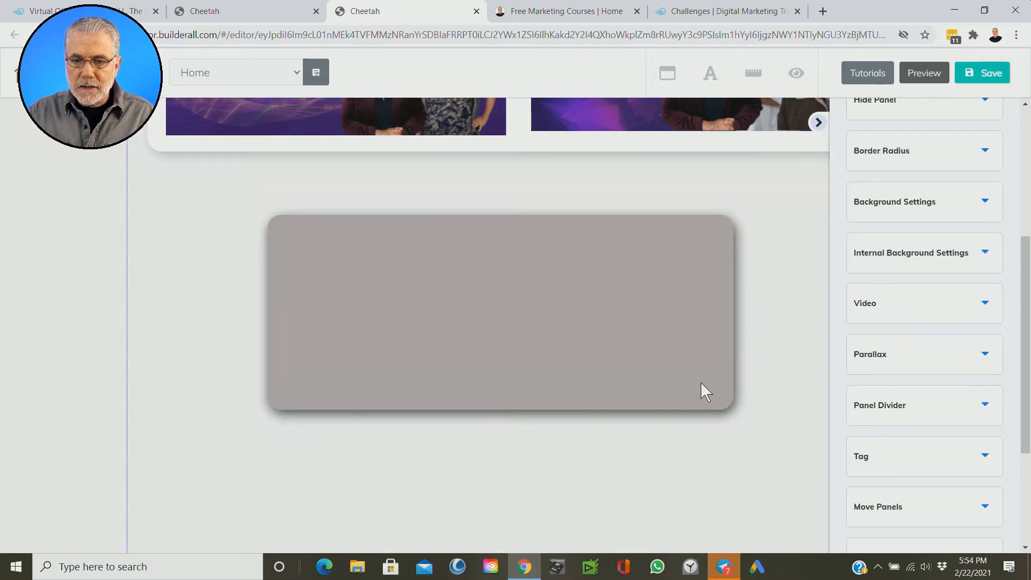
# Step: Load the box's background settings and change its solid background colour from grey to white
pyautogui.click(564, 335)
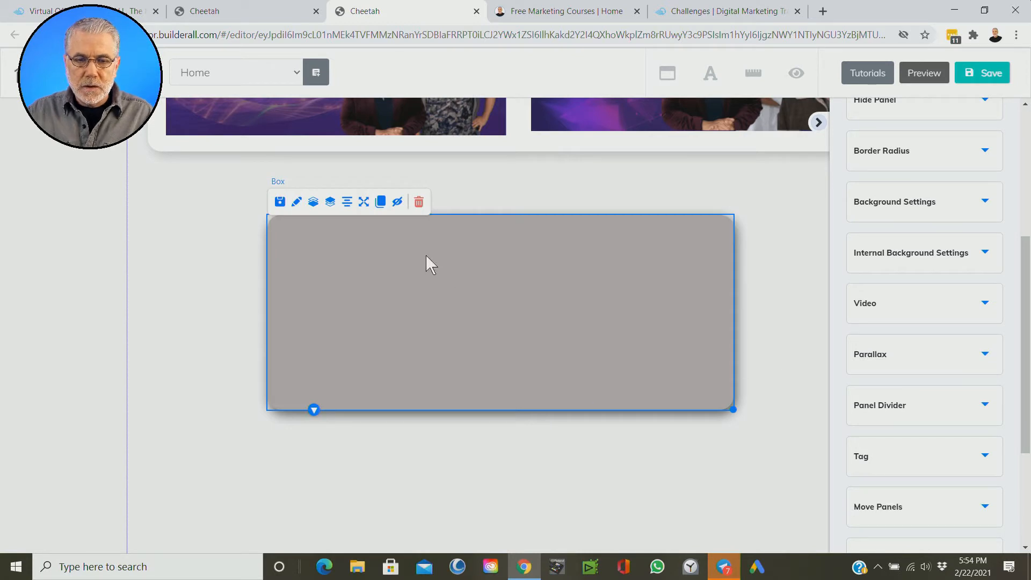
pyautogui.click(297, 202)
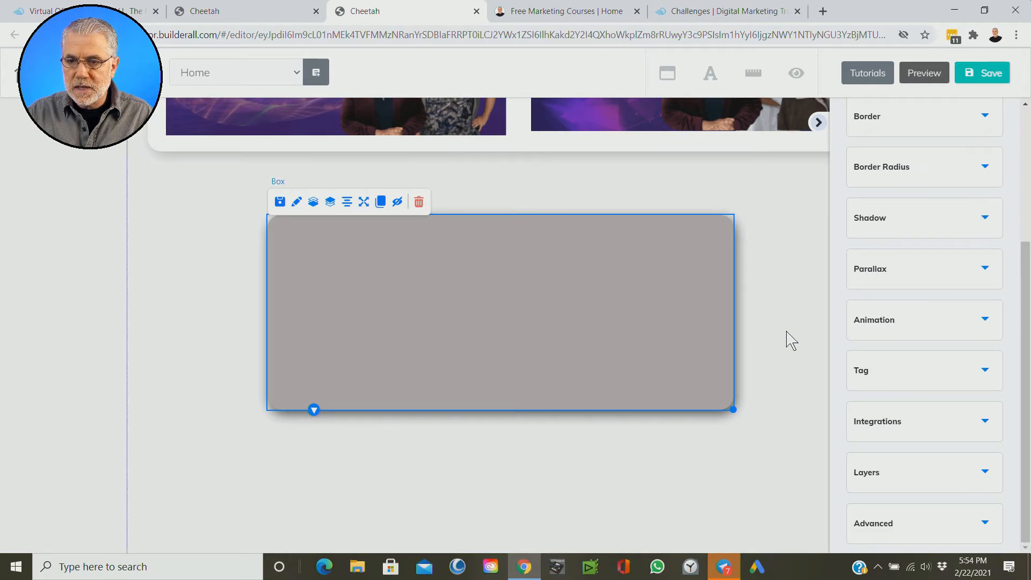
pyautogui.scroll(4, 1005, 308)
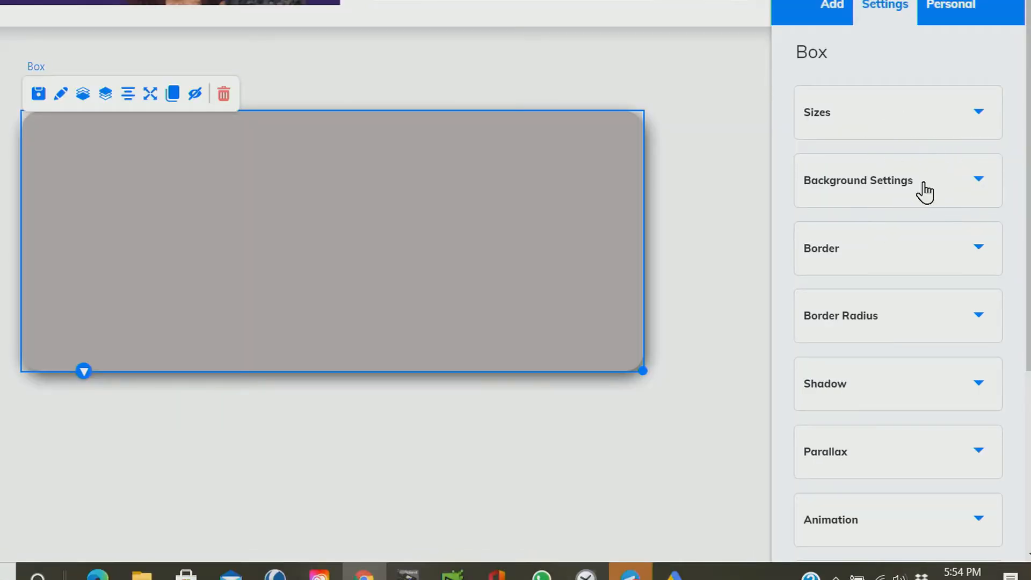
pyautogui.click(925, 192)
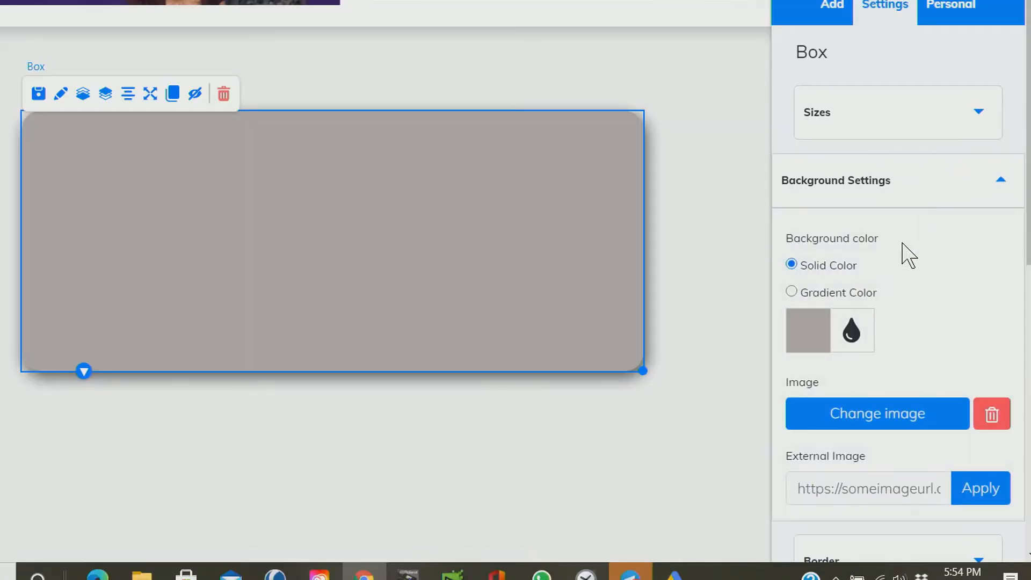
pyautogui.click(818, 340)
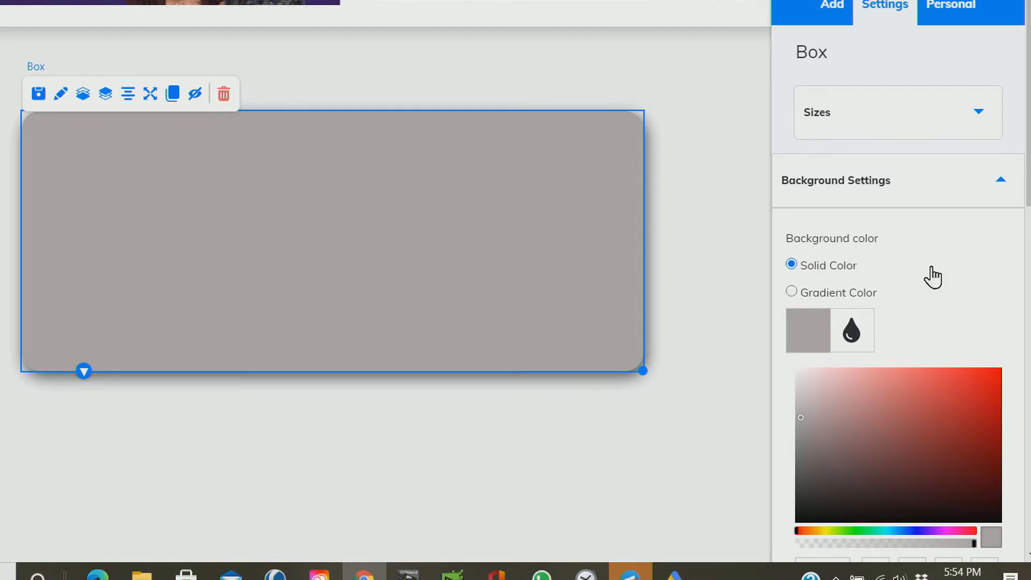
pyautogui.scroll(-5, 931, 276)
pyautogui.click(796, 102)
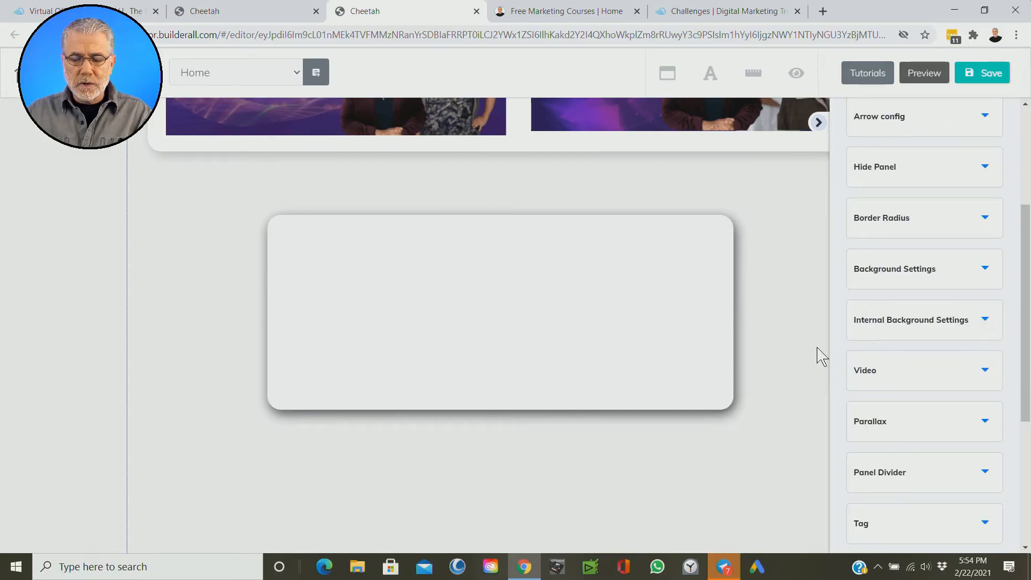
# Step: Move the white box up and to the left, close beneath the free courses section and near its left edge
pyautogui.scroll(3, 817, 354)
pyautogui.scroll(1, 816, 353)
pyautogui.scroll(-2, 814, 354)
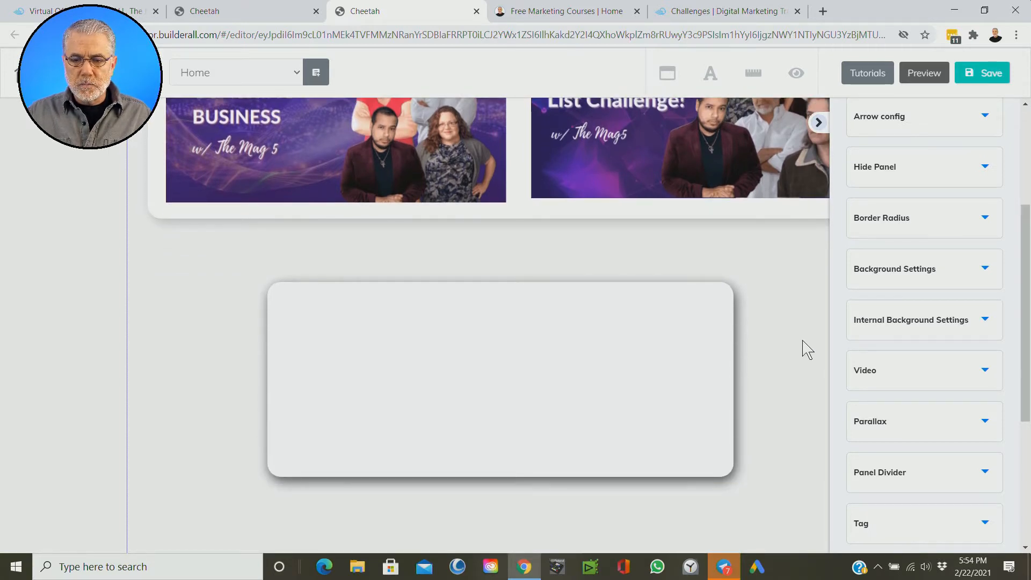
pyautogui.scroll(-3, 805, 349)
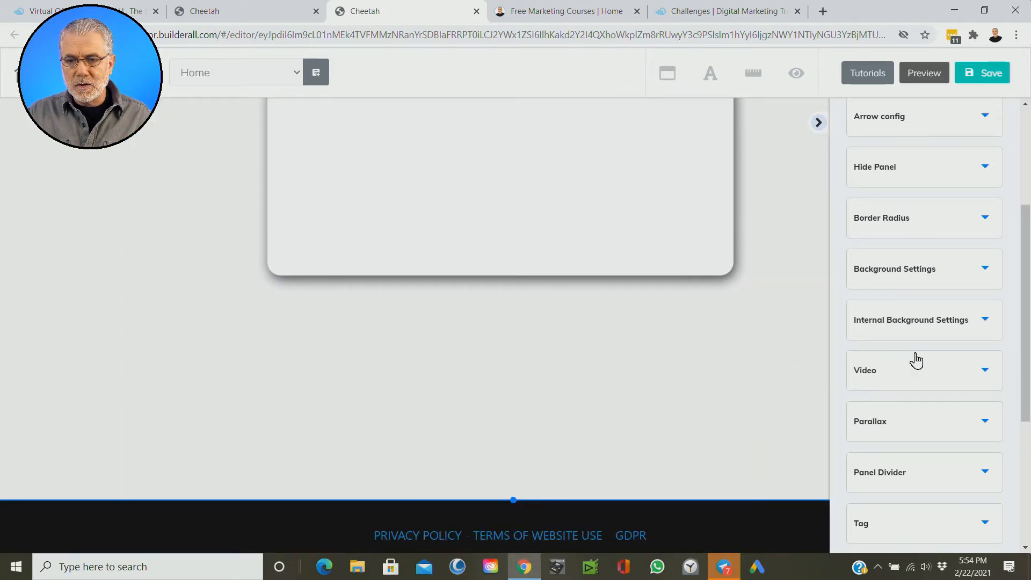
pyautogui.scroll(3, 918, 357)
pyautogui.scroll(-1, 919, 346)
pyautogui.scroll(1, 917, 345)
pyautogui.scroll(3, 800, 314)
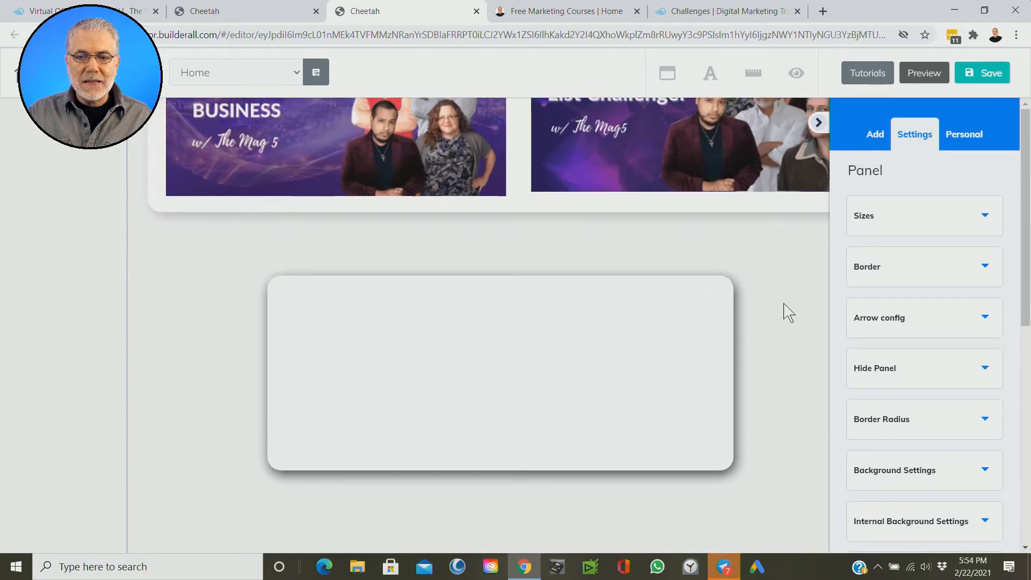
pyautogui.moveTo(503, 355); pyautogui.dragTo(398, 320)
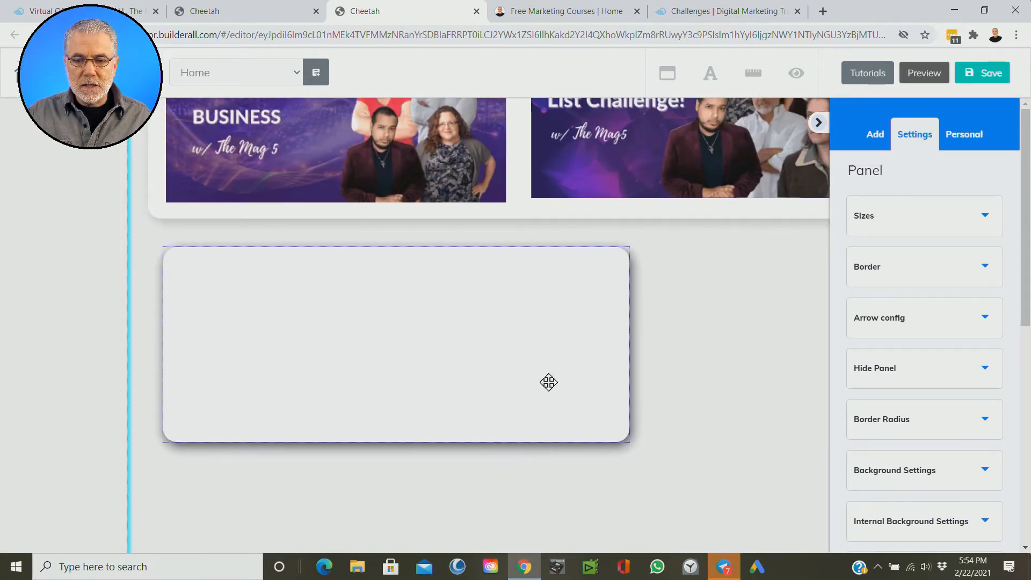
# Step: Resize the white box into a tall, narrow card and shift it slightly away from the section's edge
pyautogui.click(622, 438)
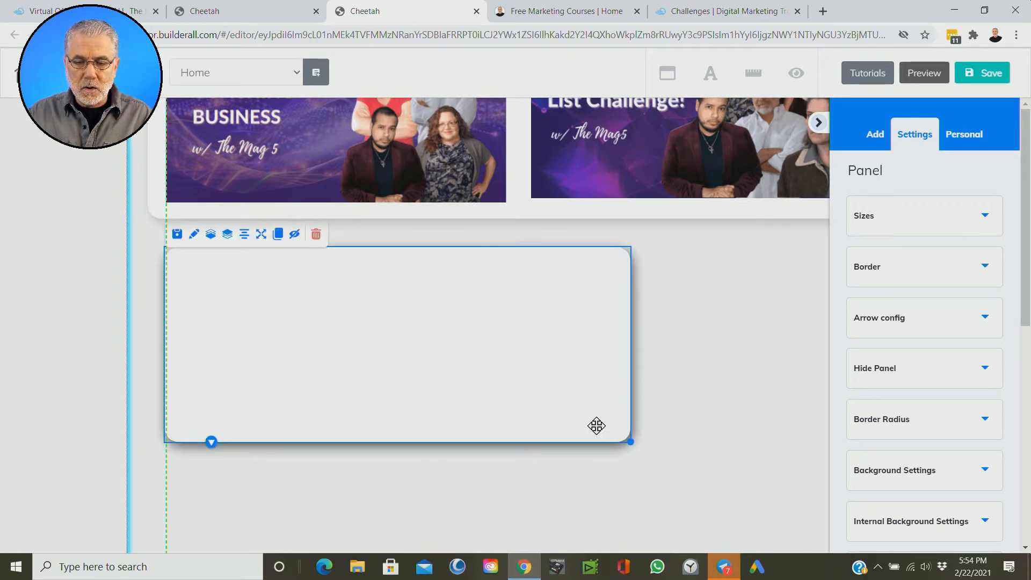
pyautogui.click(635, 446)
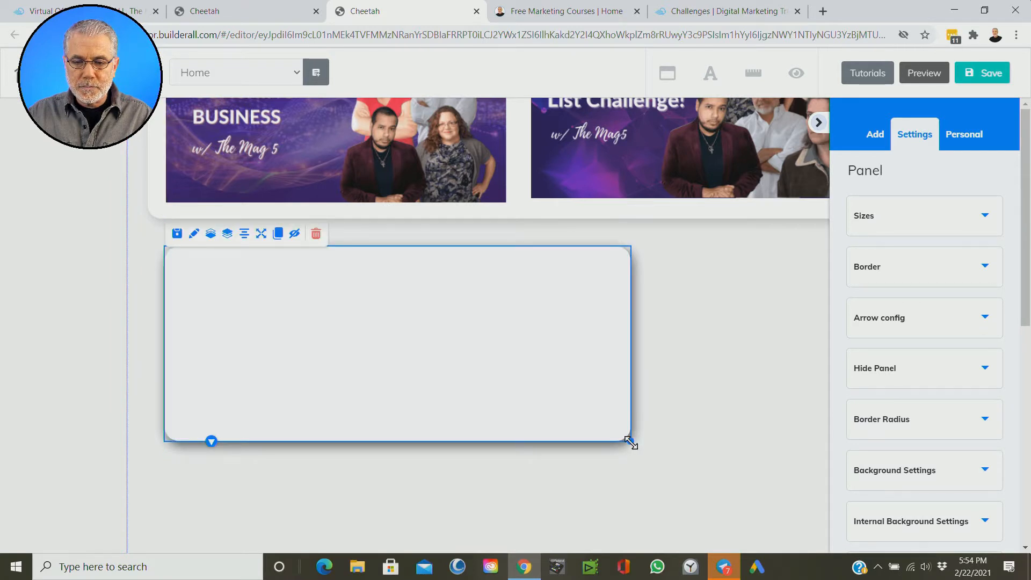
pyautogui.moveTo(630, 441); pyautogui.dragTo(365, 540)
pyautogui.moveTo(237, 416); pyautogui.dragTo(258, 401)
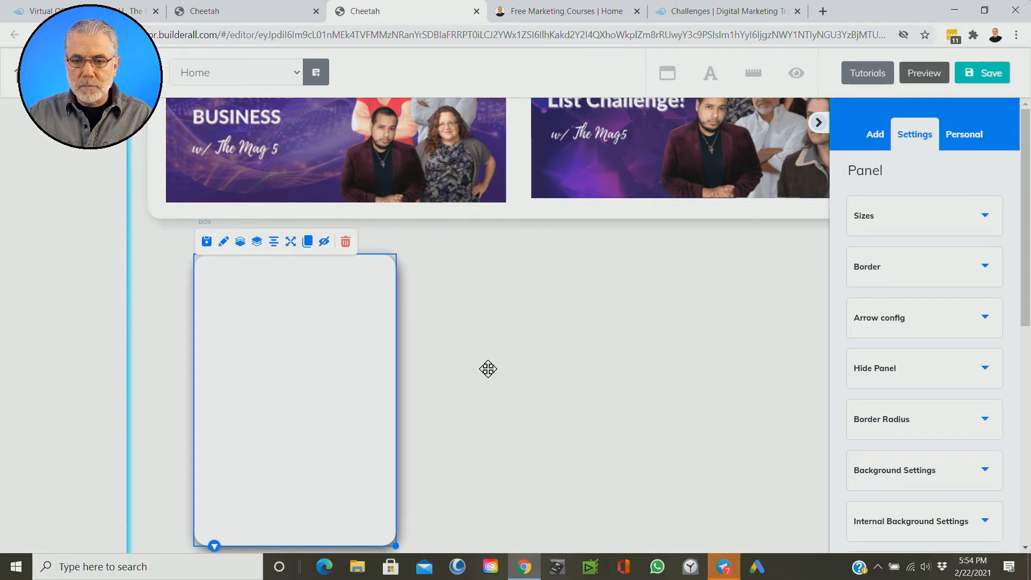
# Step: Move the tall box across to the right side of the page and back to the middle
pyautogui.click(719, 376)
pyautogui.scroll(-3, 607, 357)
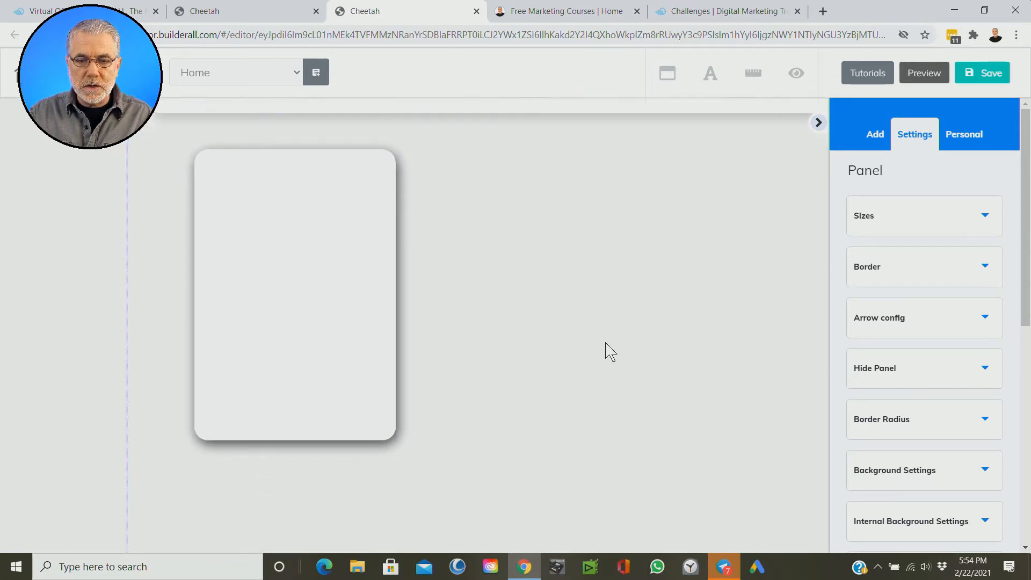
pyautogui.moveTo(376, 294); pyautogui.dragTo(662, 292)
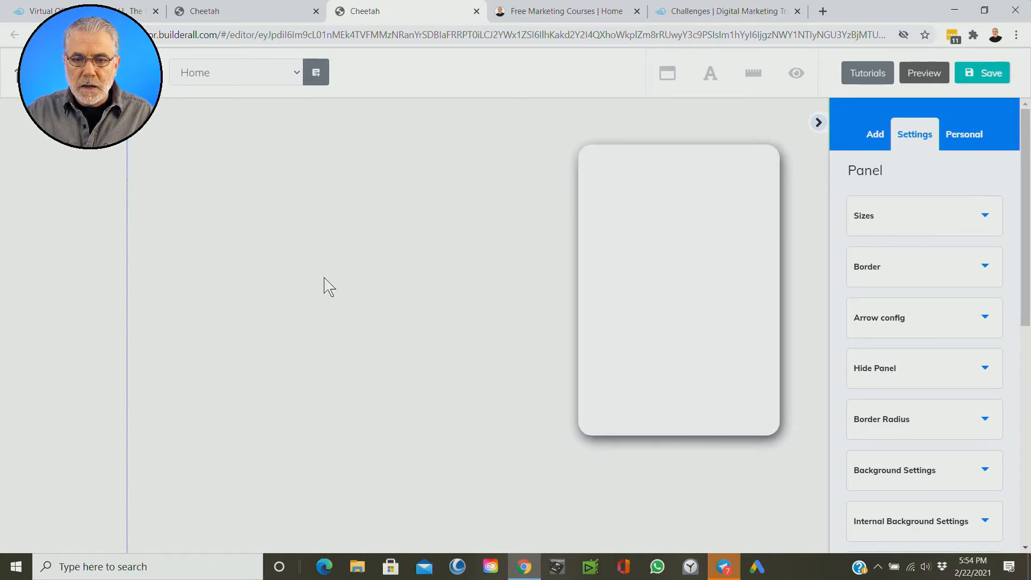
pyautogui.moveTo(636, 297); pyautogui.dragTo(462, 290)
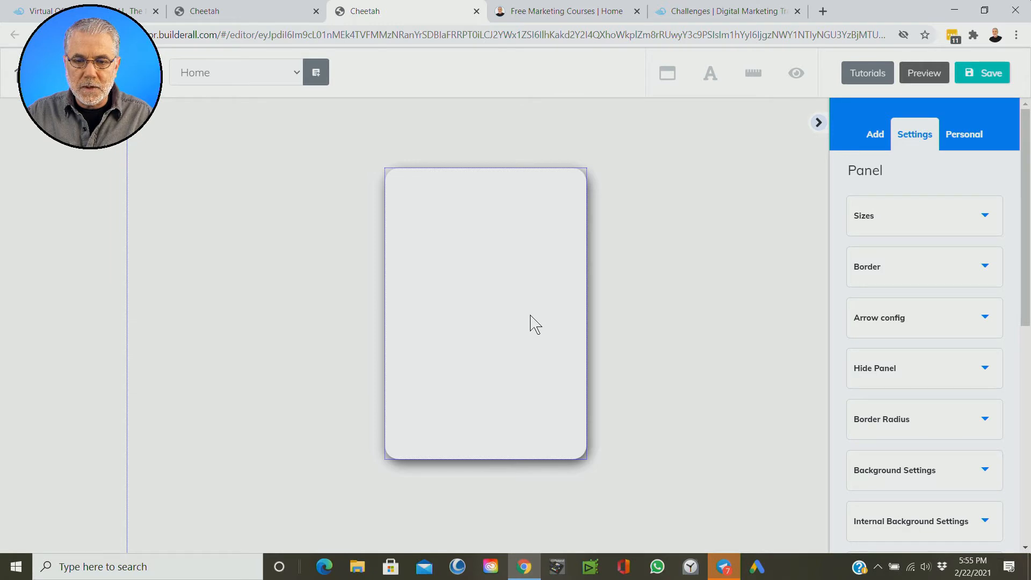
# Step: Resize the box into a wide, short rectangle, centre it horizontally on the page, and deselect it
pyautogui.click(555, 365)
pyautogui.moveTo(586, 460); pyautogui.dragTo(786, 302)
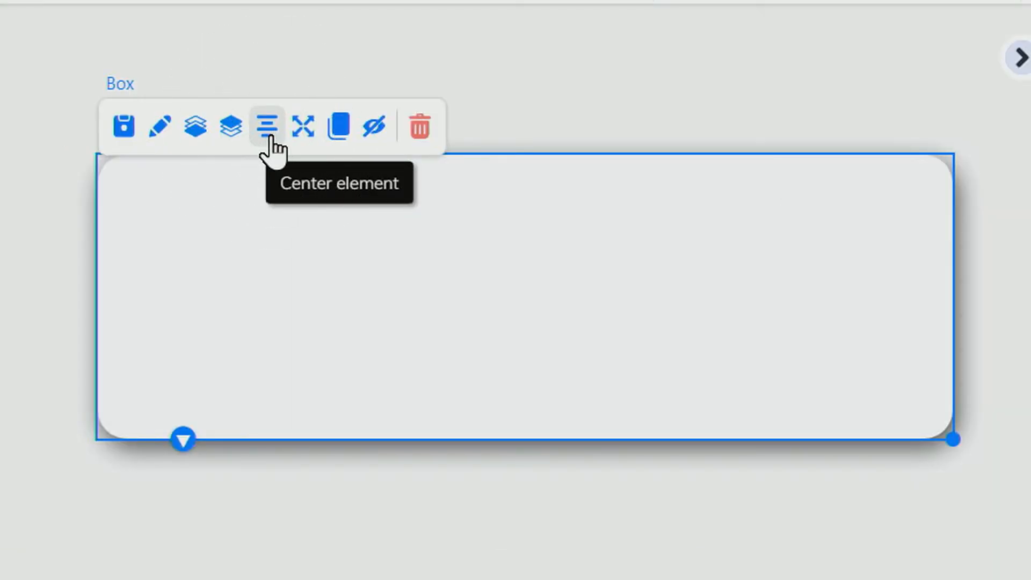
pyautogui.click(268, 135)
pyautogui.click(916, 339)
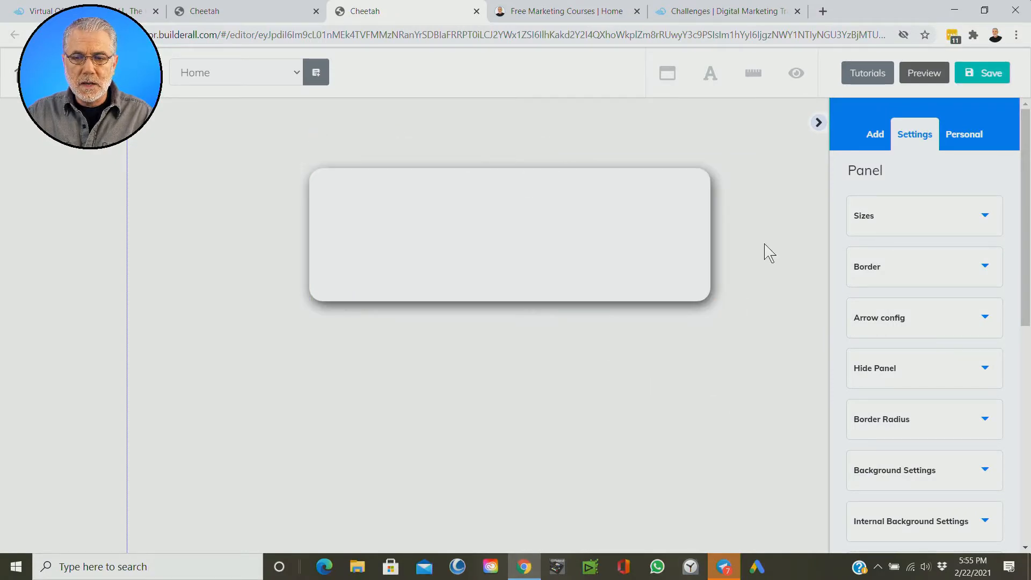
pyautogui.scroll(4, 886, 329)
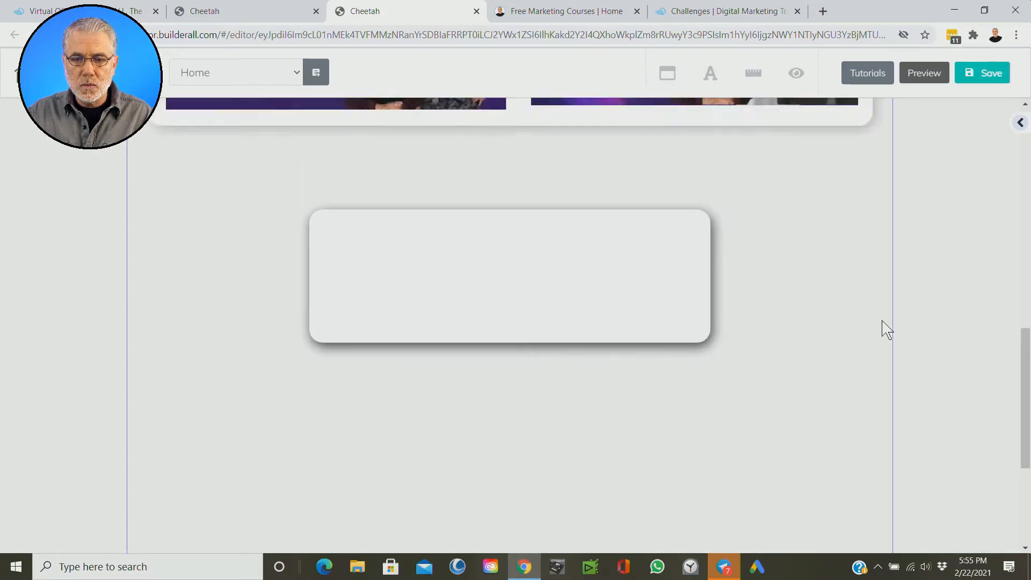
pyautogui.scroll(-1, 886, 329)
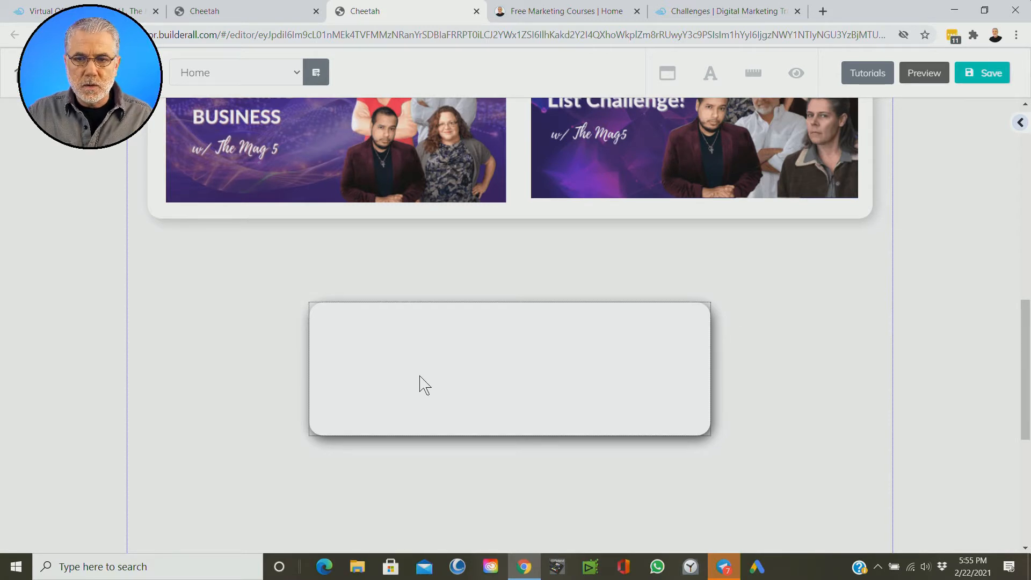
# Step: Close the Home page editor without saving the changes and look over the published landing page
pyautogui.click(477, 12)
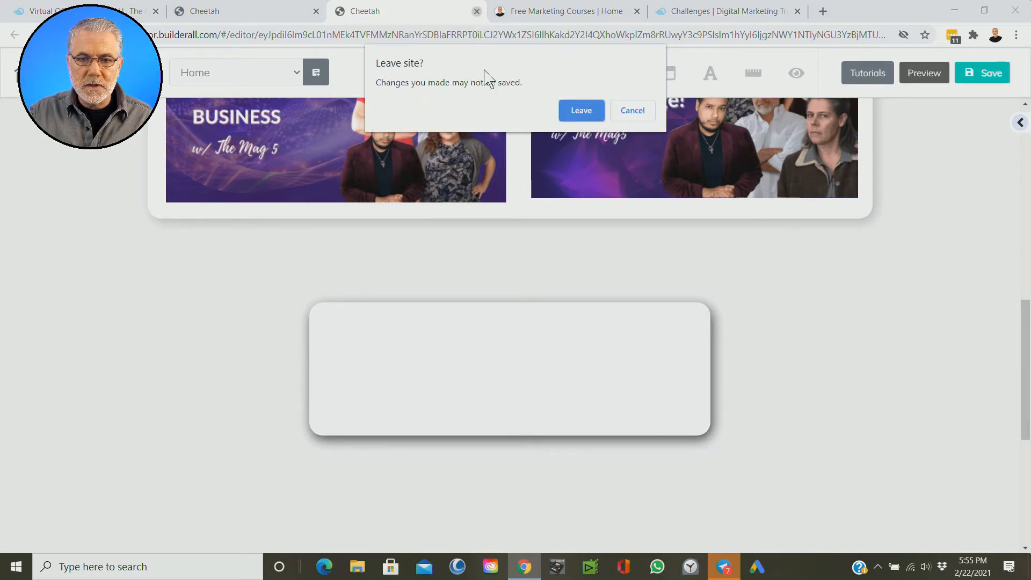
pyautogui.click(575, 105)
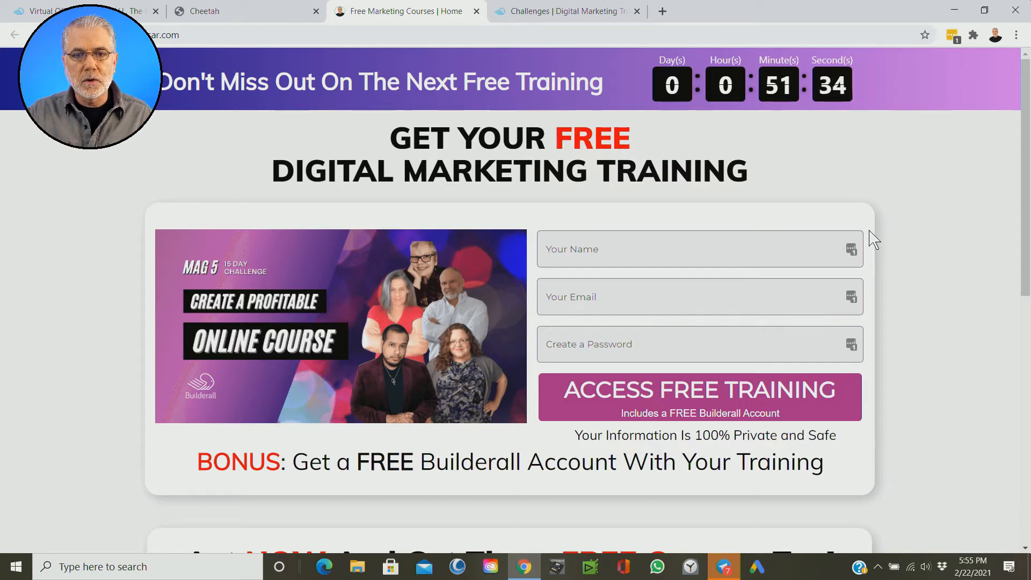
pyautogui.scroll(-4, 913, 263)
pyautogui.scroll(4, 956, 279)
# Step: Duplicate the Home page in the Free Marketing Courses site's page list
pyautogui.click(276, 12)
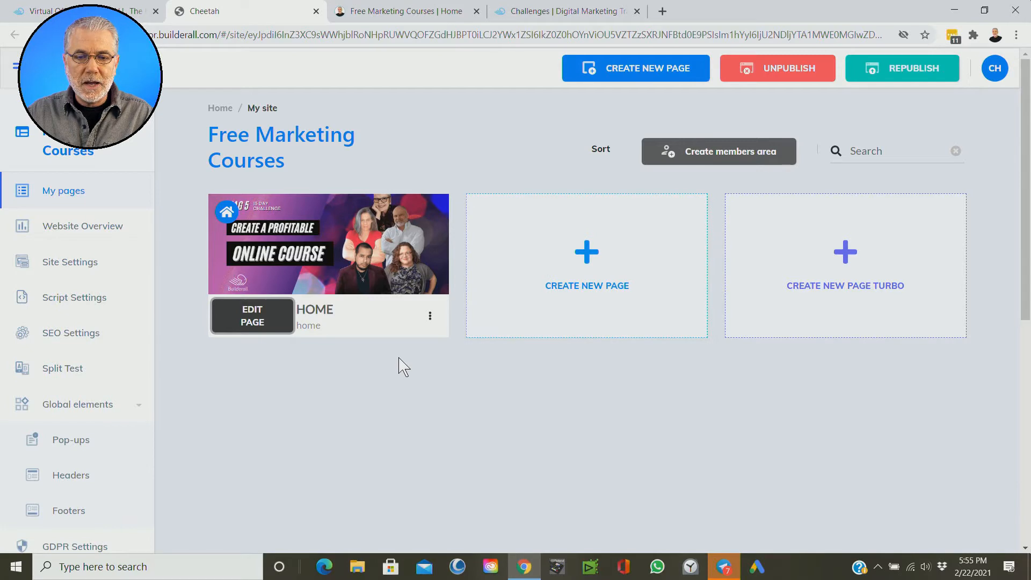
pyautogui.click(429, 321)
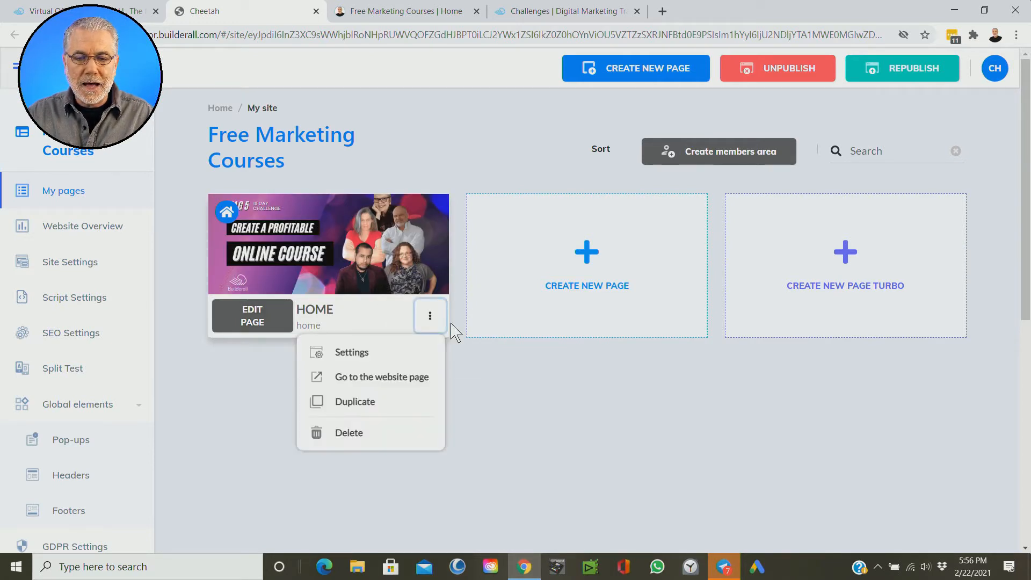
pyautogui.click(367, 403)
pyautogui.press('ctrl')
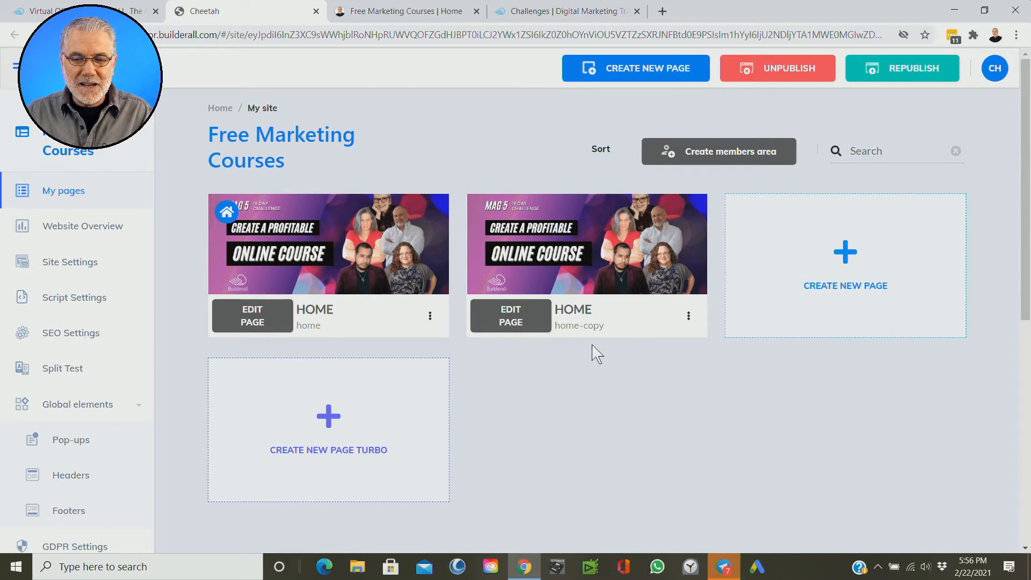
# Step: Rename the duplicated home page to Congratulations with the URL address congratulations, and save its settings
pyautogui.click(689, 317)
pyautogui.press('ctrl')
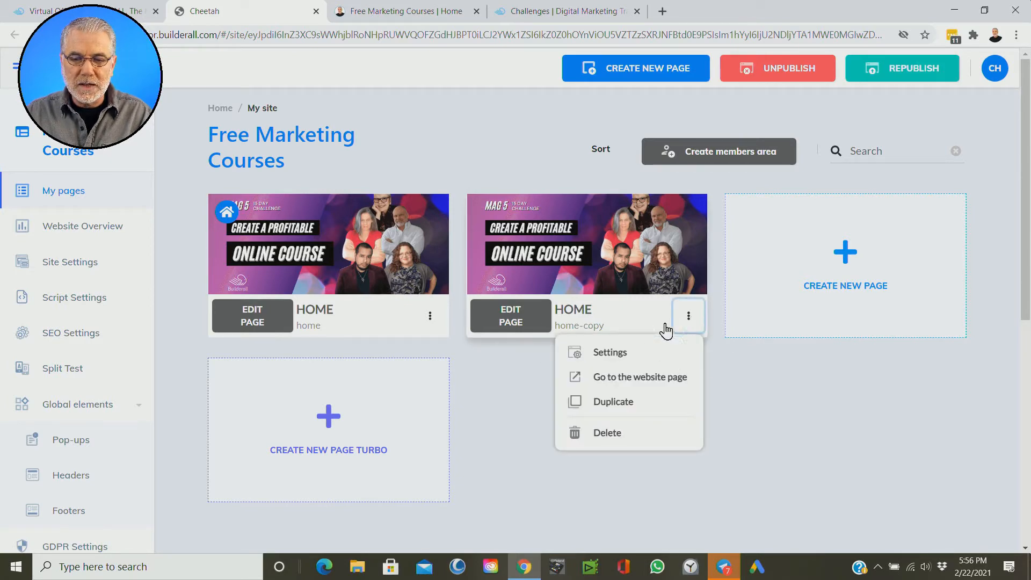
pyautogui.click(607, 353)
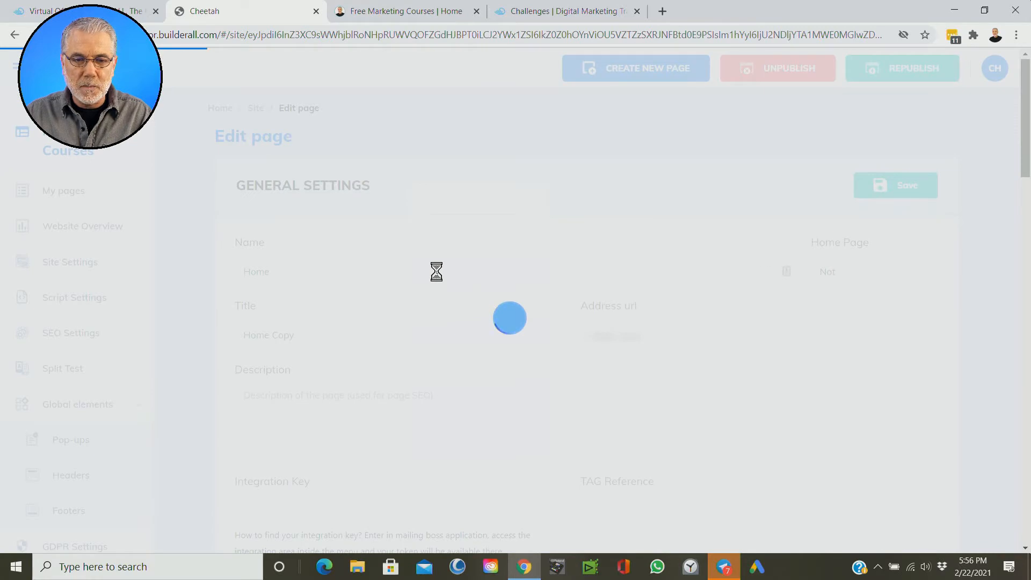
pyautogui.click(896, 188)
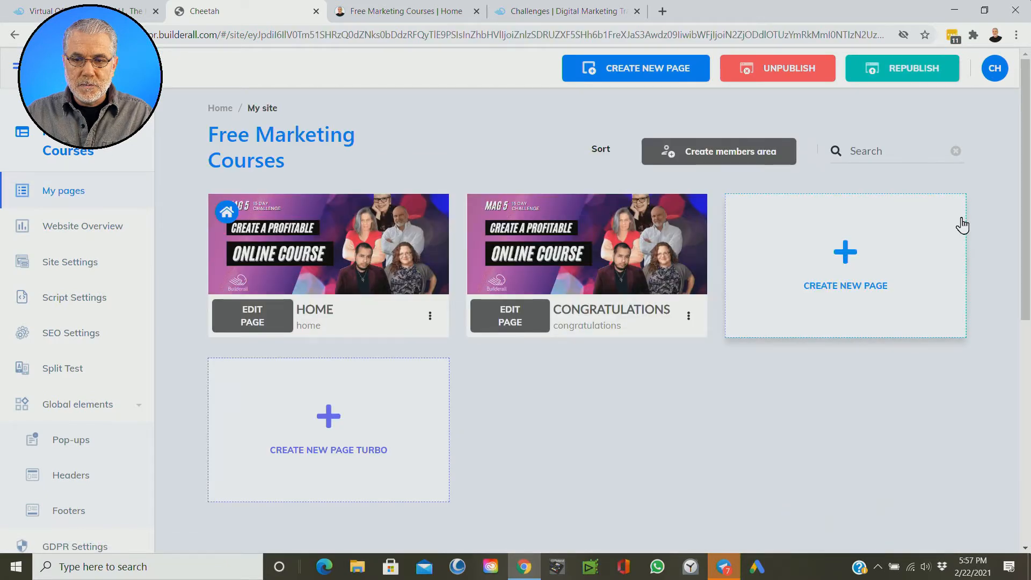
# Step: Open the Congratulations page for editing and look over its copied content
pyautogui.click(912, 97)
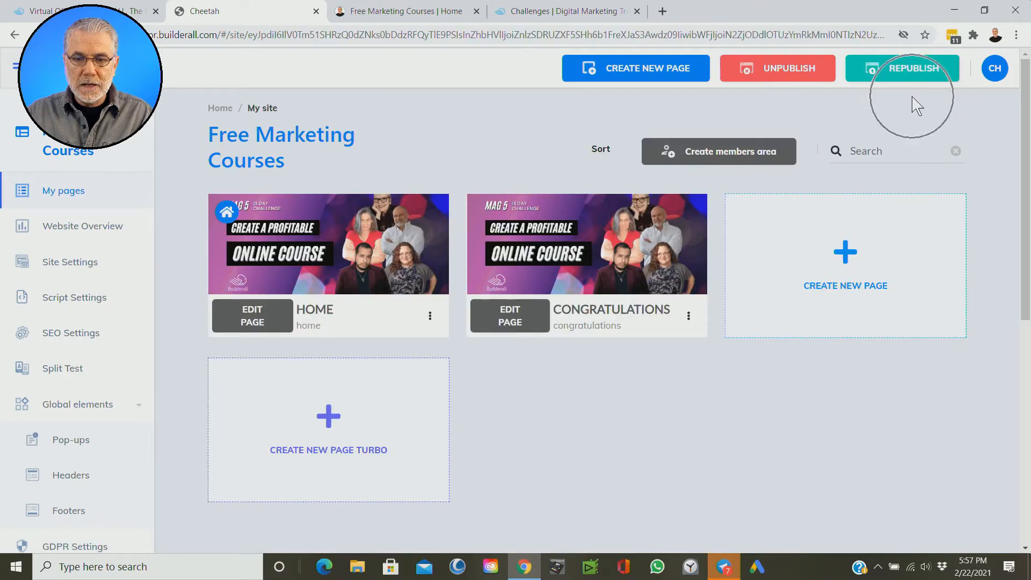
pyautogui.click(620, 334)
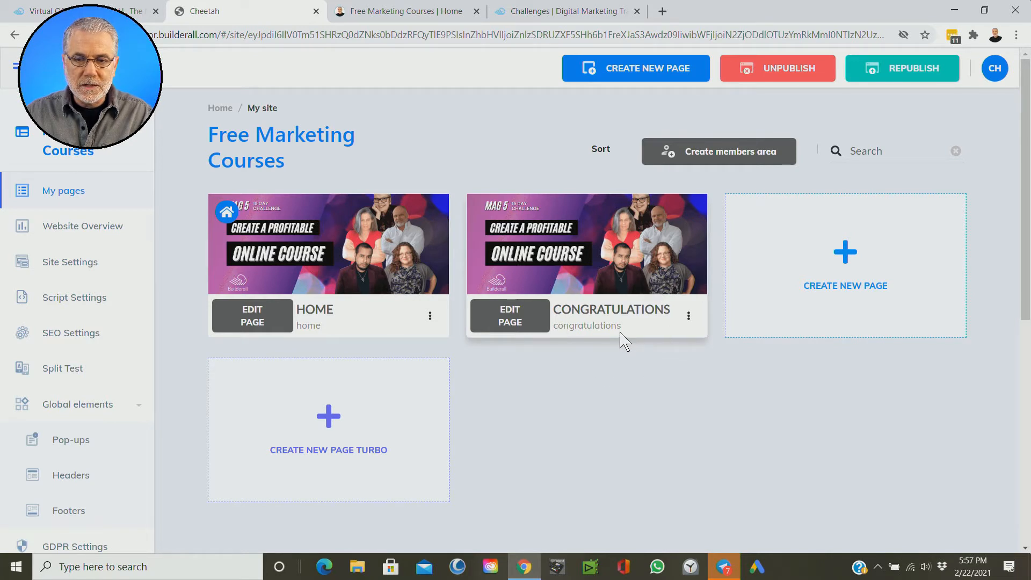
pyautogui.moveTo(599, 212)
pyautogui.click(566, 262)
pyautogui.click(565, 262)
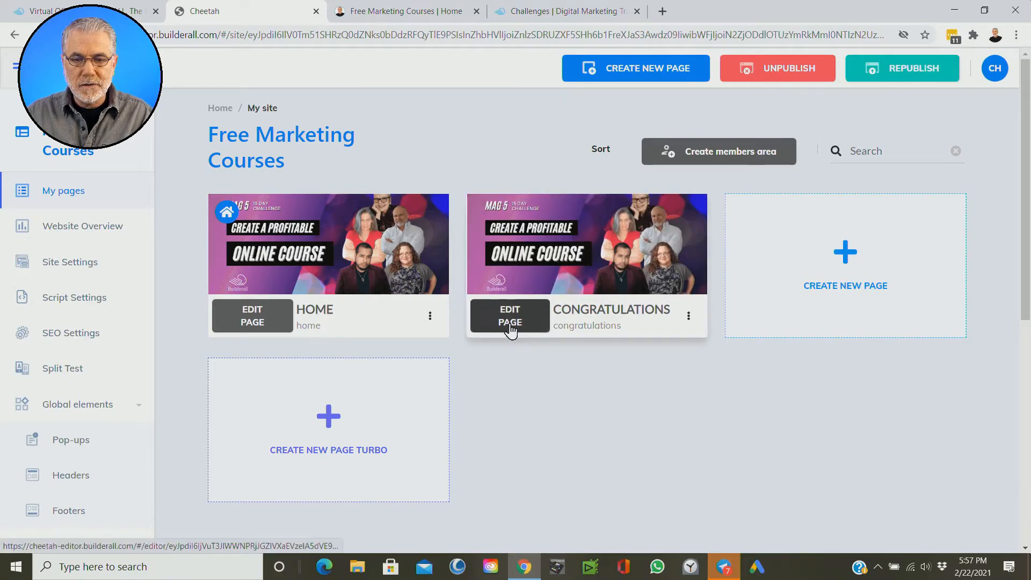
pyautogui.click(510, 323)
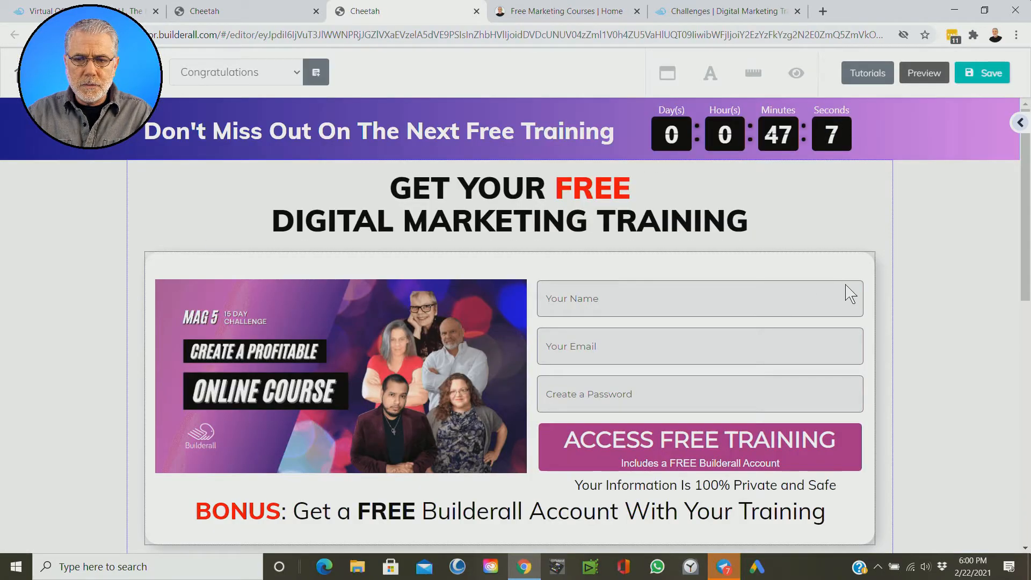
pyautogui.scroll(-5, 849, 292)
pyautogui.scroll(5, 855, 293)
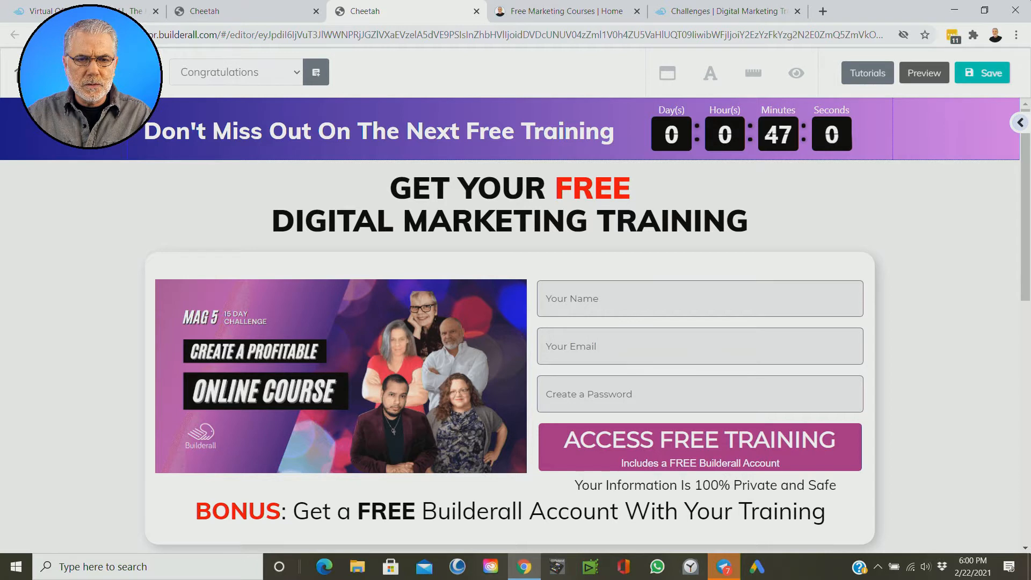
# Step: Delete the purple countdown banner panel above the heading of the Congratulations page
pyautogui.click(97, 129)
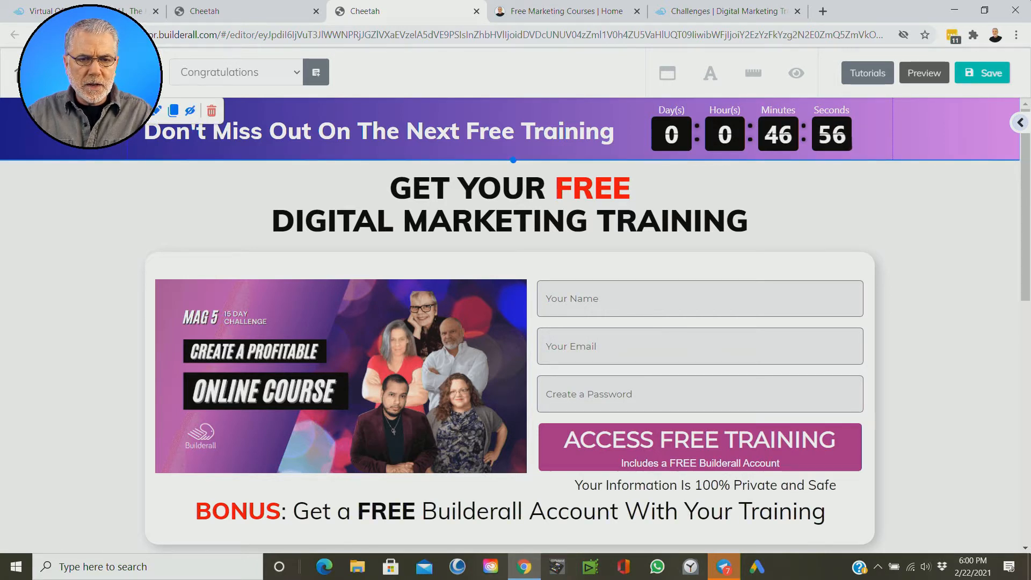
pyautogui.click(221, 113)
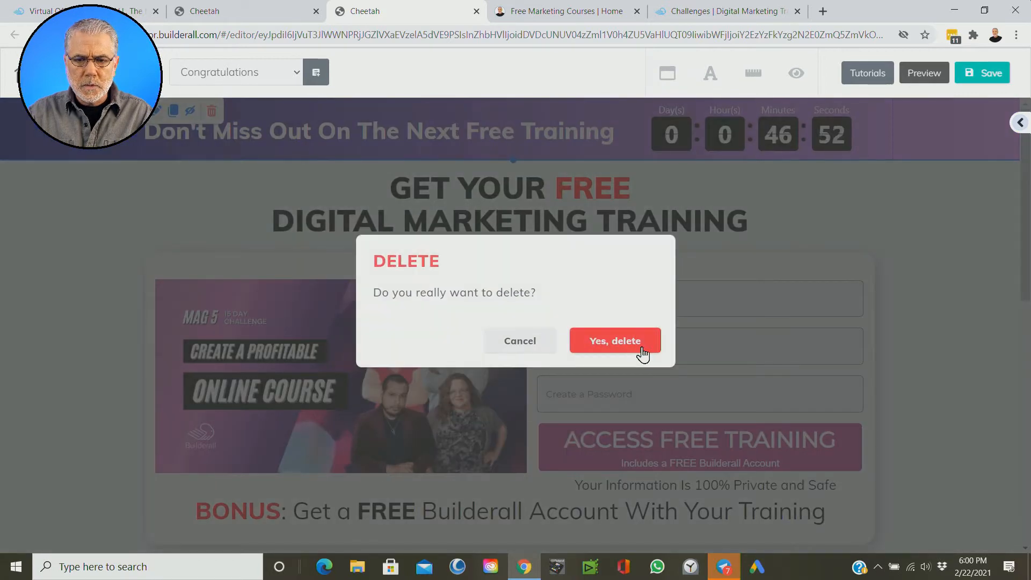
pyautogui.click(626, 351)
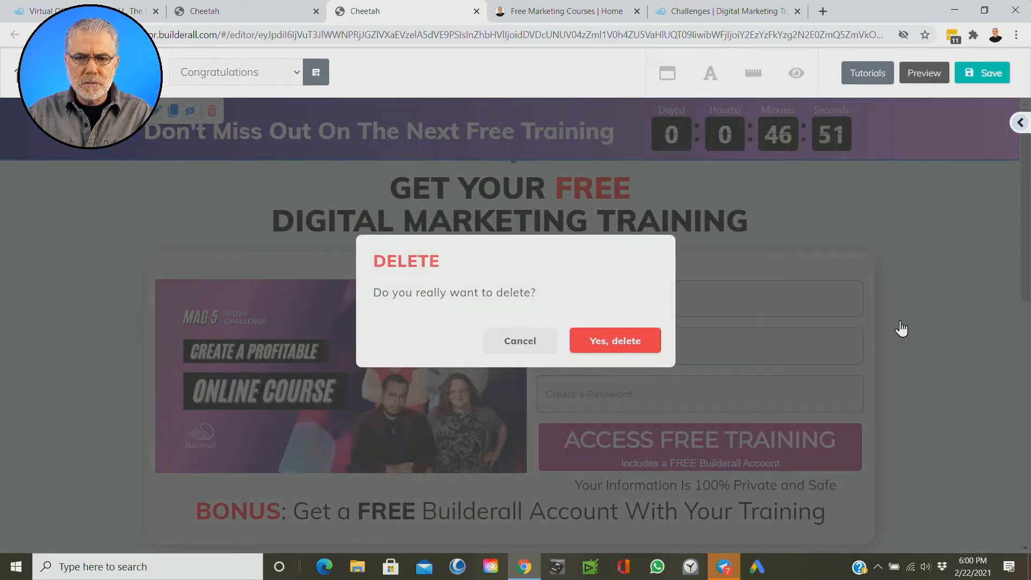
pyautogui.scroll(-2, 936, 345)
pyautogui.scroll(2, 936, 345)
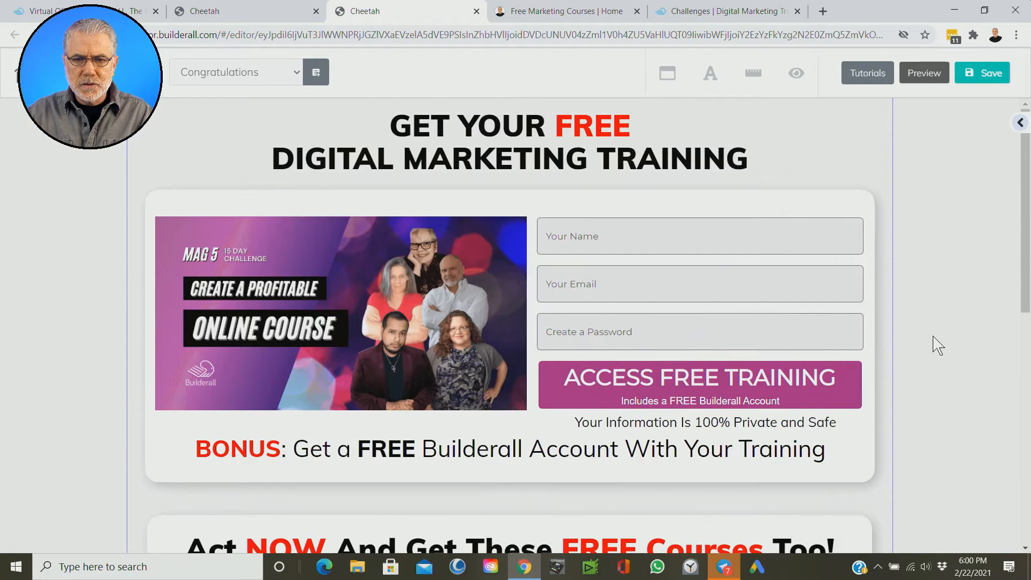
# Step: Replace the "GET YOUR FREE DIGITAL MARKETING TRAINING" heading text with "Congratulations"
pyautogui.click(501, 156)
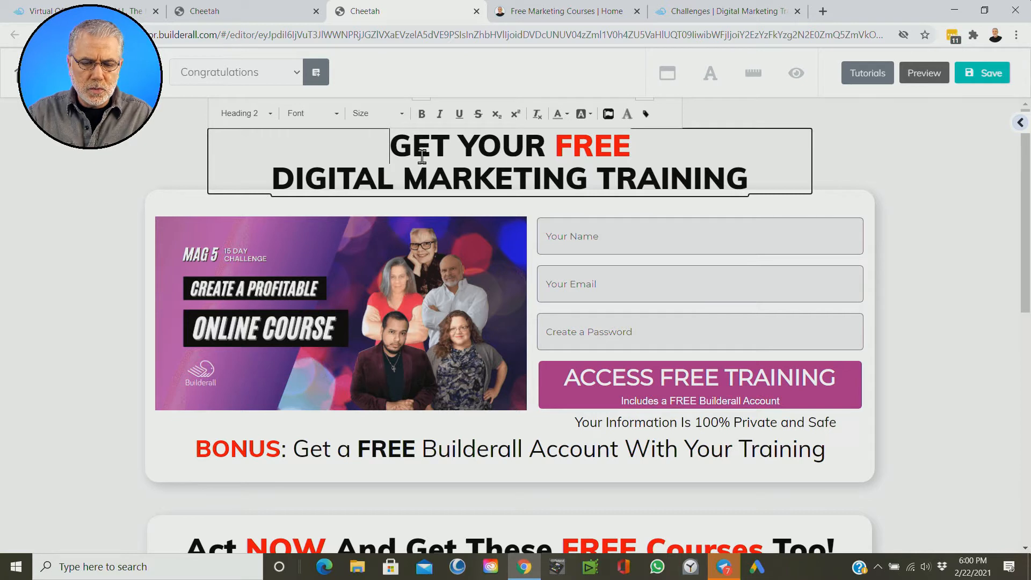
pyautogui.write('Congratula')
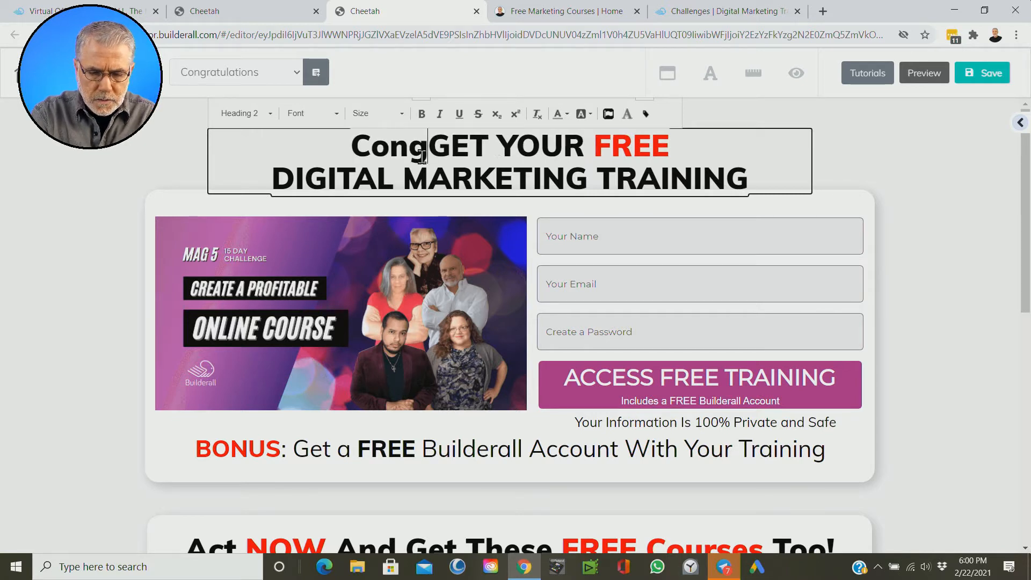
pyautogui.write('tions')
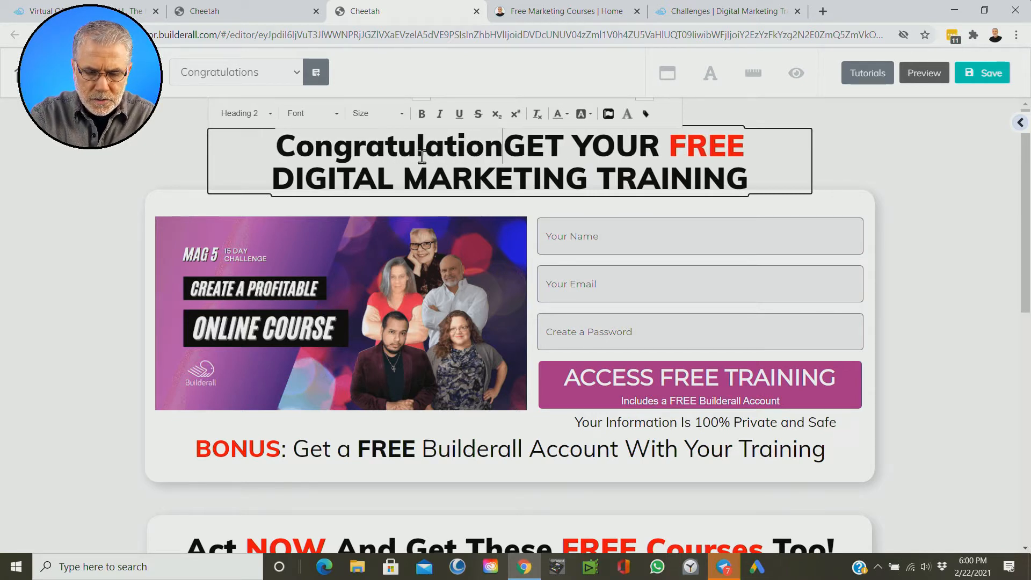
pyautogui.press('Delete')
pyautogui.press('Delete')
pyautogui.press('Delete')
pyautogui.press('Delete')
pyautogui.press('Delete')
pyautogui.press('Delete')
pyautogui.press('Delete')
pyautogui.press('Delete')
pyautogui.press('Delete')
pyautogui.press('Delete')
pyautogui.press('Delete')
pyautogui.press('Delete')
pyautogui.press('Delete')
pyautogui.press('Delete')
pyautogui.press('Delete')
pyautogui.press('Delete')
pyautogui.press('Delete')
pyautogui.press('Delete')
pyautogui.press('Delete')
pyautogui.press('Delete')
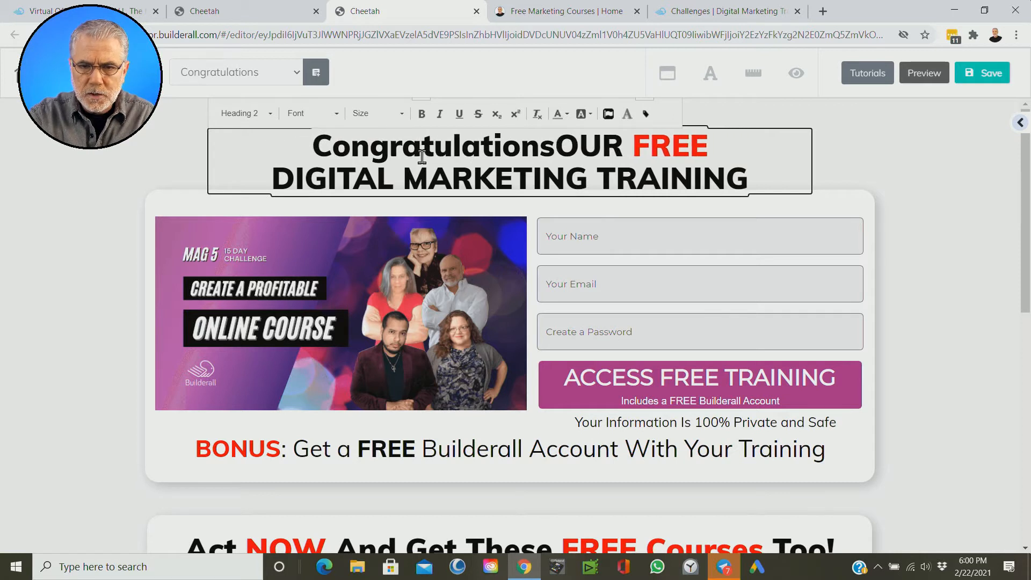
pyautogui.press('Delete')
pyautogui.press('Delete')
pyautogui.press('Delete')
pyautogui.press('Delete')
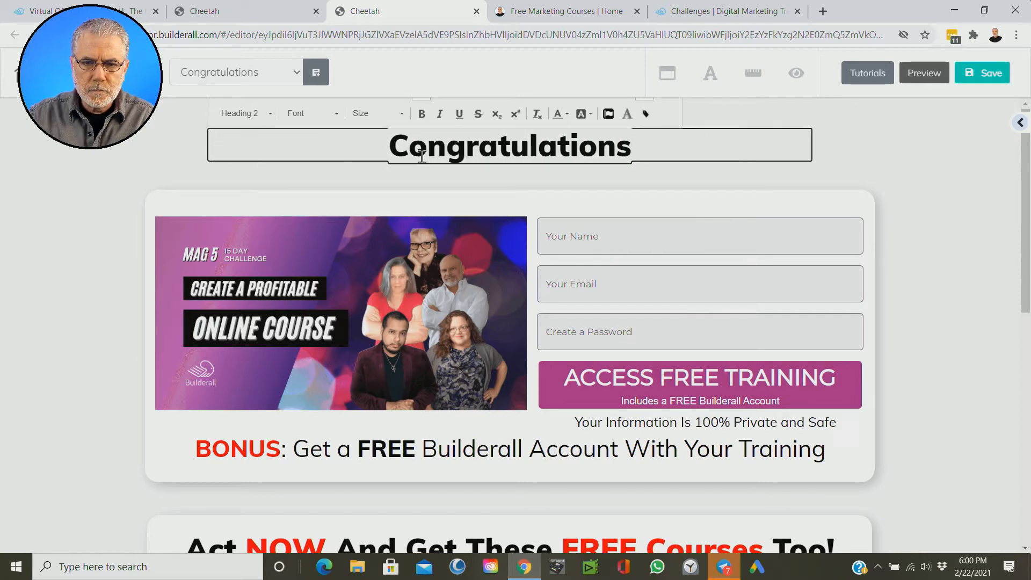
pyautogui.click(846, 164)
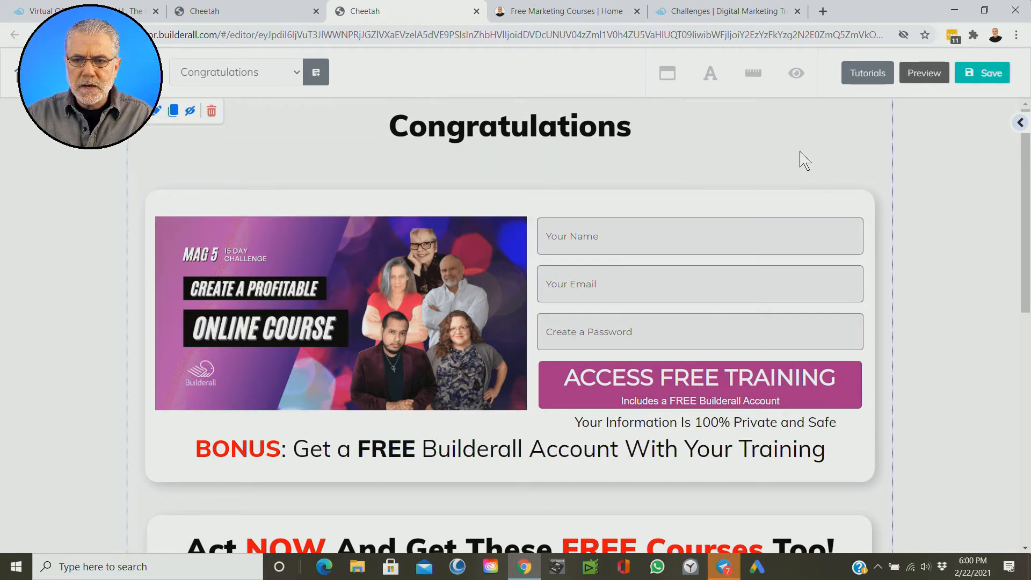
# Step: Narrow the Congratulations heading's text box to fit its text and centre it horizontally on the page
pyautogui.click(784, 143)
pyautogui.moveTo(810, 143); pyautogui.dragTo(495, 145)
pyautogui.moveTo(413, 127); pyautogui.dragTo(556, 125)
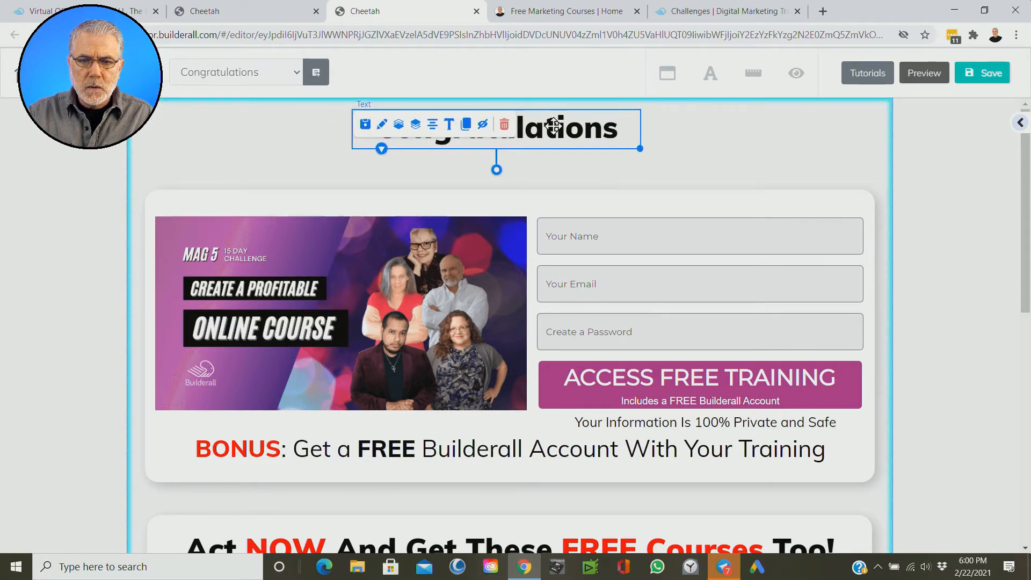
pyautogui.click(439, 134)
pyautogui.click(446, 124)
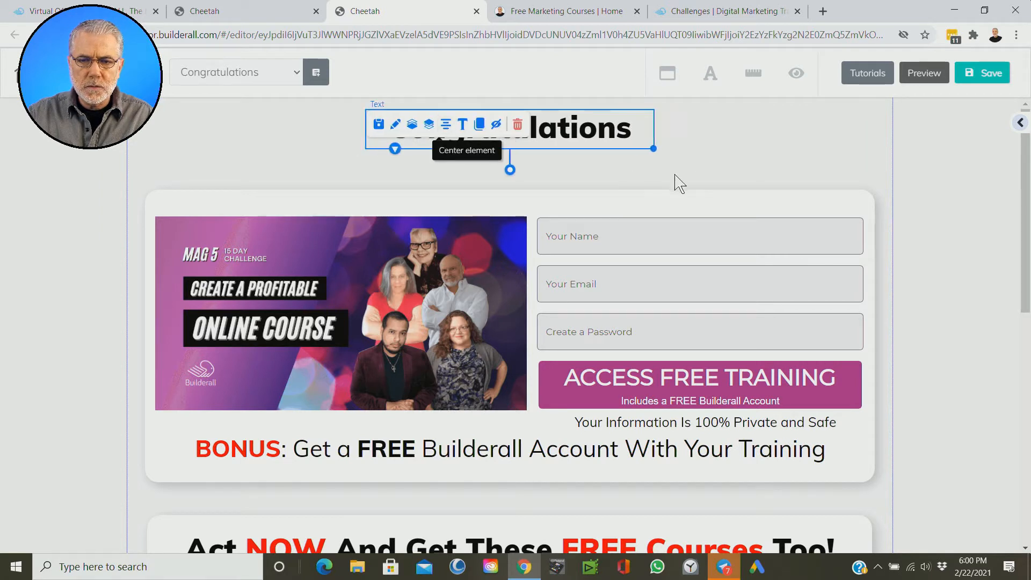
pyautogui.click(744, 152)
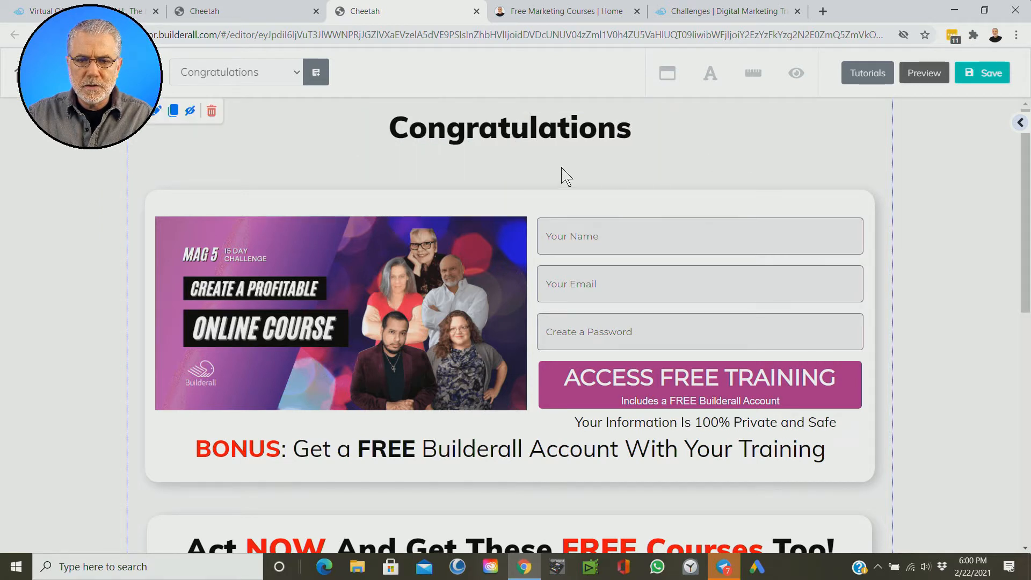
# Step: Delete the box holding the course image and sign-up form below the Congratulations heading
pyautogui.click(452, 131)
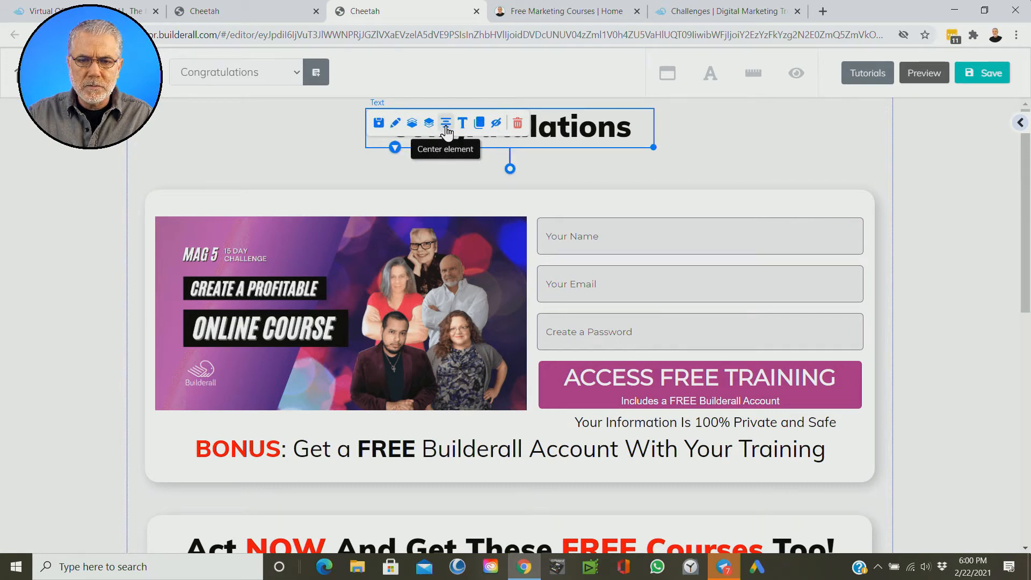
pyautogui.click(763, 168)
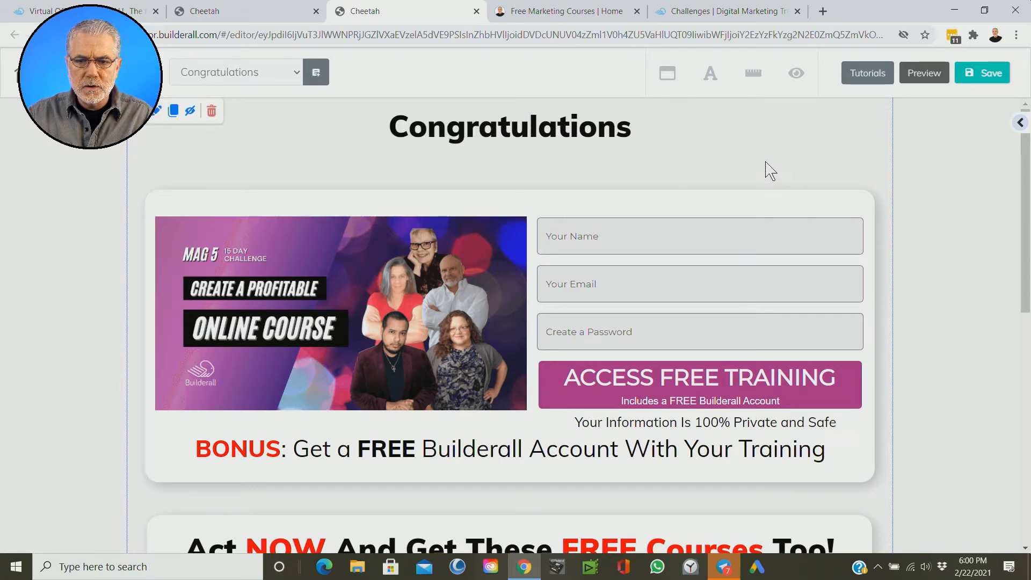
pyautogui.scroll(-1, 671, 212)
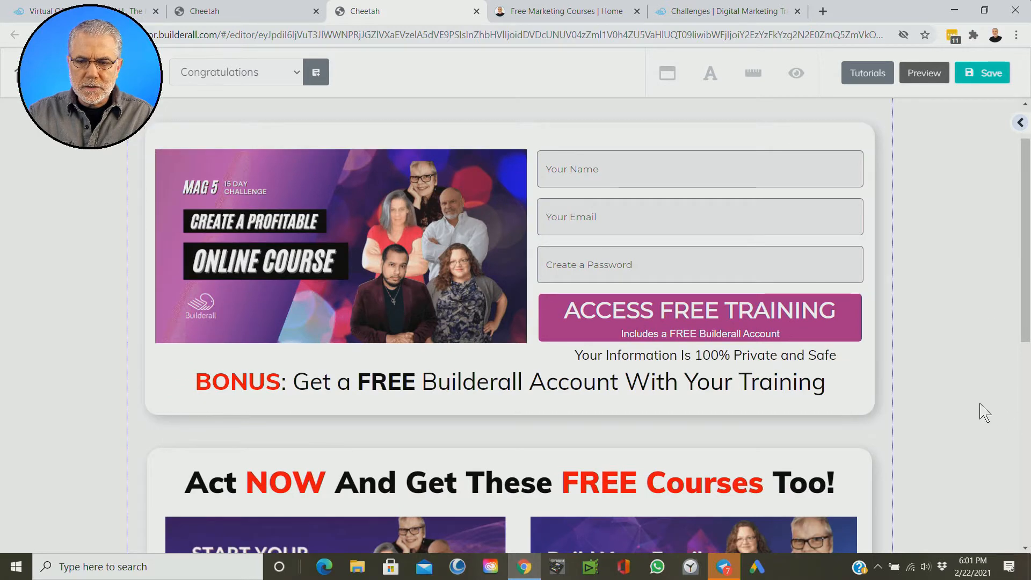
pyautogui.scroll(1, 985, 412)
pyautogui.click(163, 210)
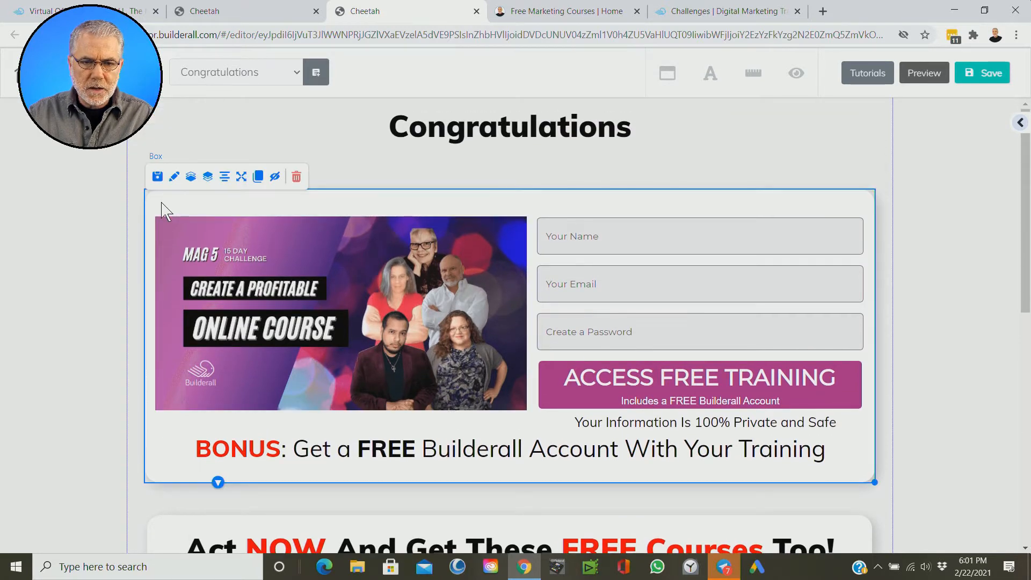
pyautogui.click(295, 177)
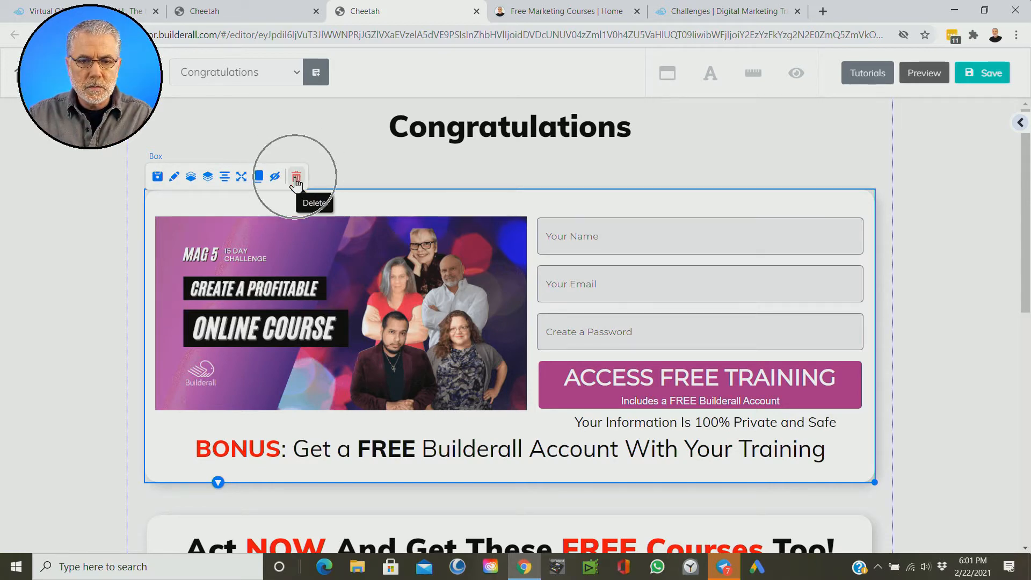
pyautogui.click(600, 350)
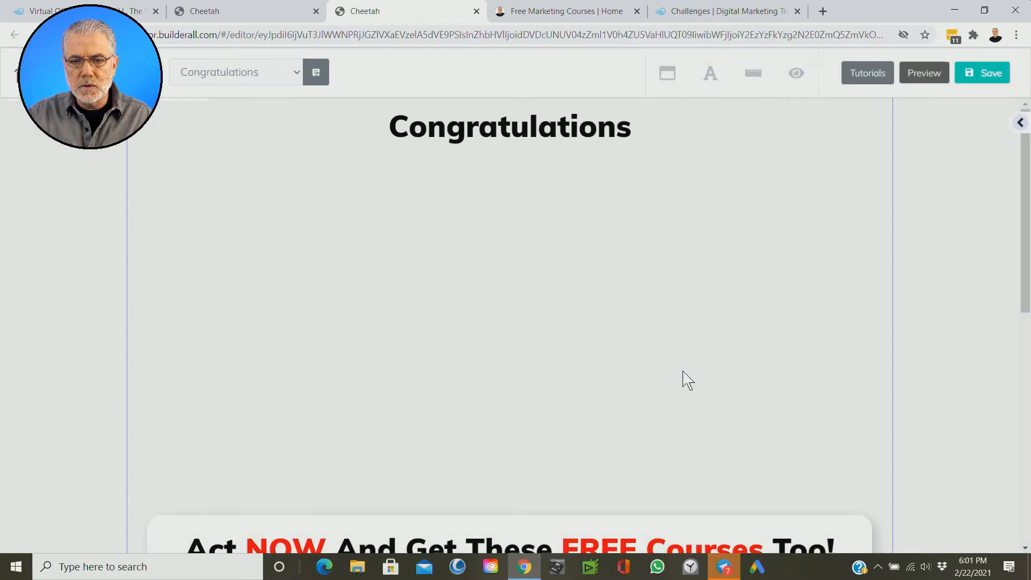
# Step: Move the "Act NOW And Get These FREE Courses Too!" box up into the empty space beneath the Congratulations heading
pyautogui.scroll(-7, 695, 384)
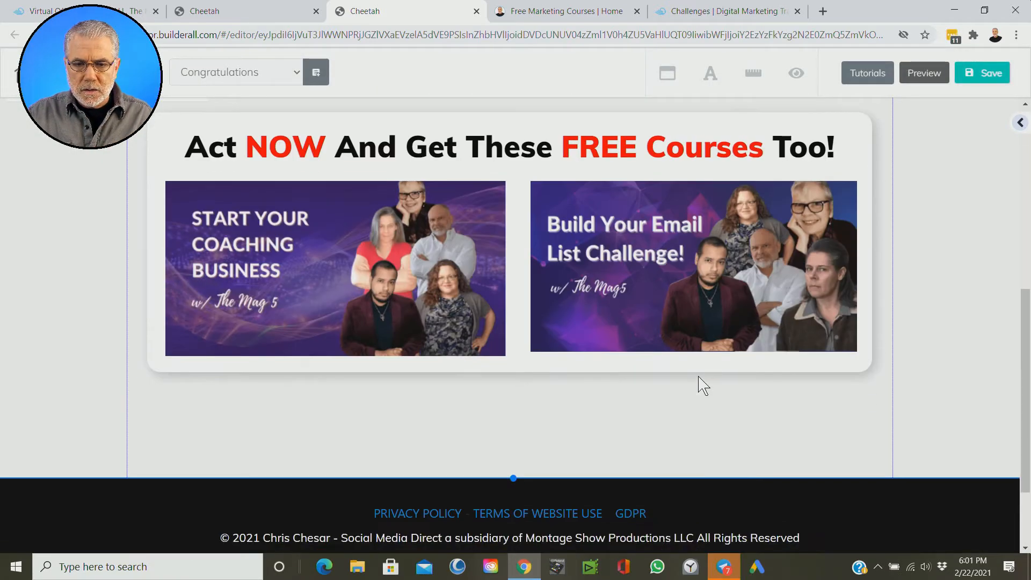
pyautogui.scroll(5, 700, 367)
pyautogui.moveTo(152, 407); pyautogui.dragTo(161, 129)
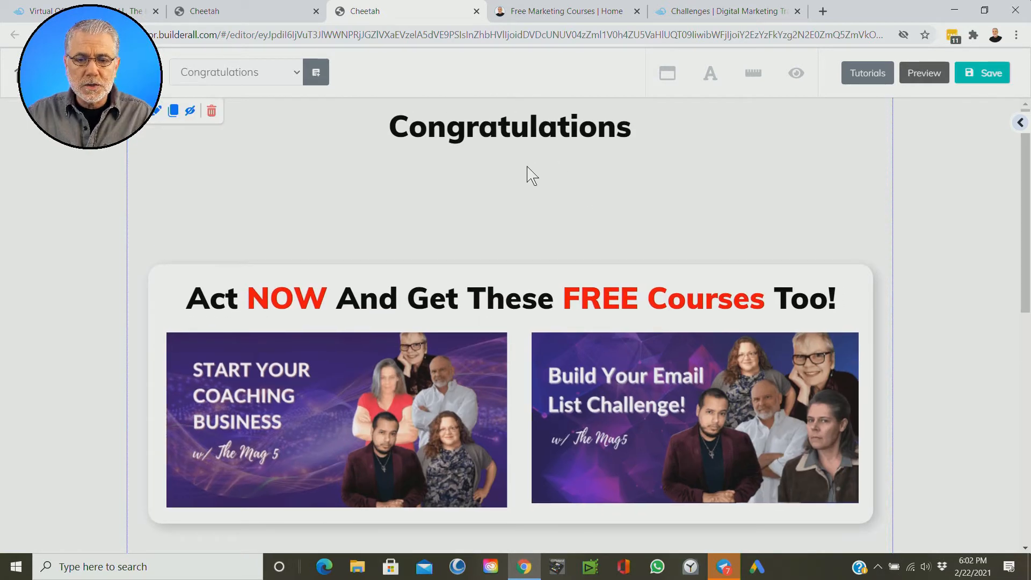
# Step: Clone the Congratulations heading and turn the copy into an "Access Your Free Builderall Account" subheading placed below it
pyautogui.click(489, 138)
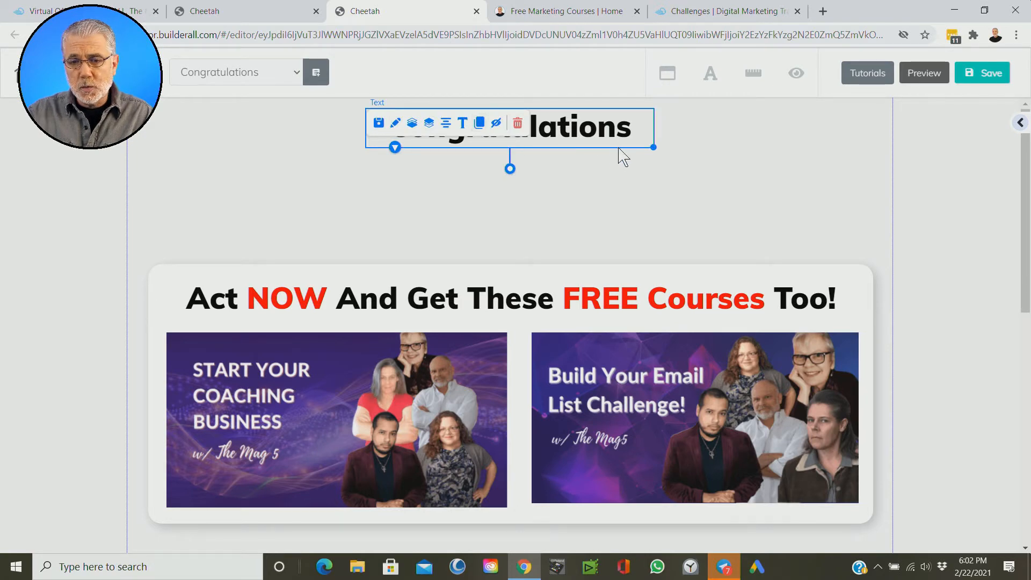
pyautogui.click(605, 188)
pyautogui.click(545, 137)
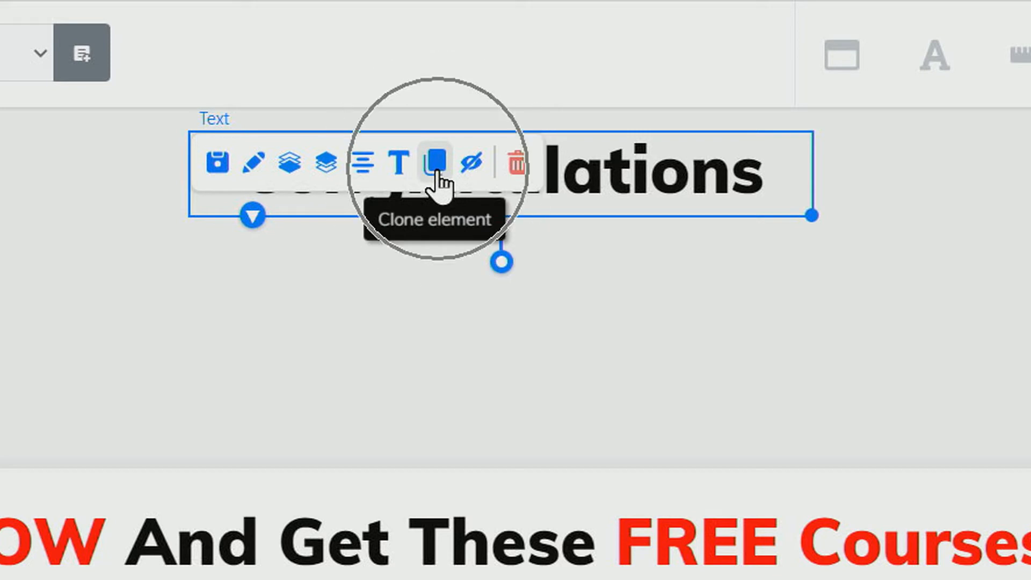
pyautogui.click(436, 164)
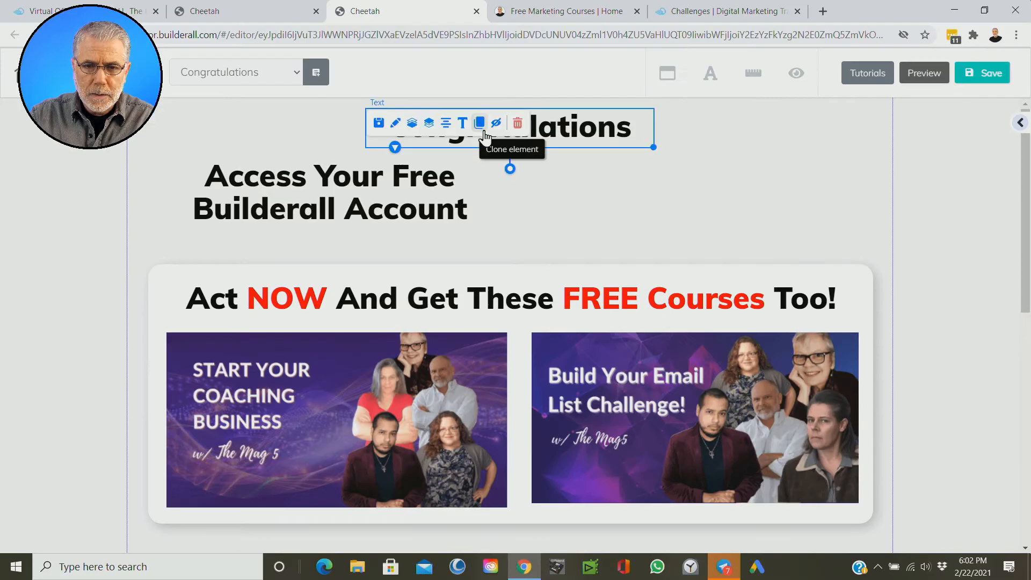
pyautogui.click(609, 204)
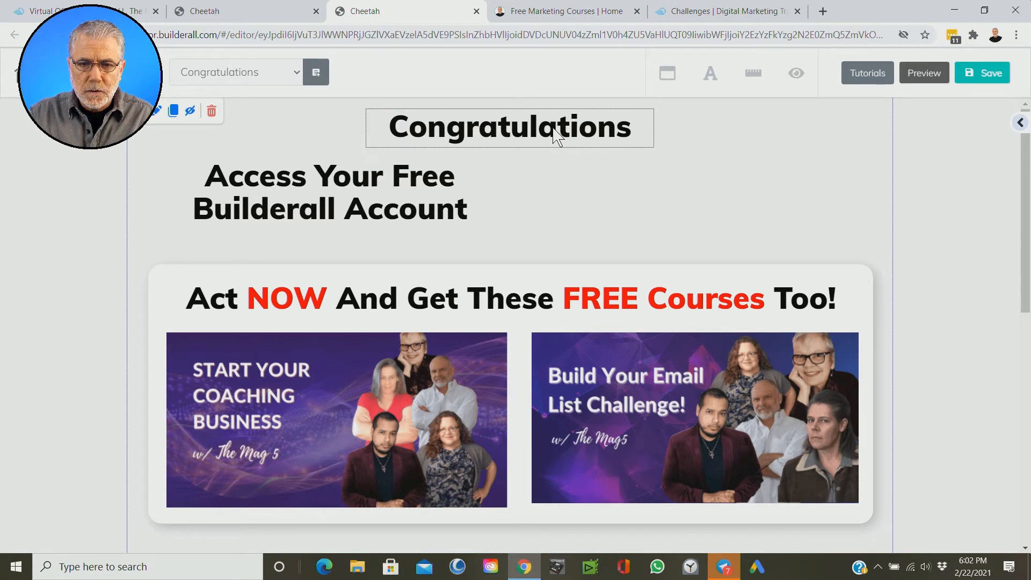
# Step: Move the Congratulations heading clear of the subheading and change its block style to Heading 1
pyautogui.click(556, 136)
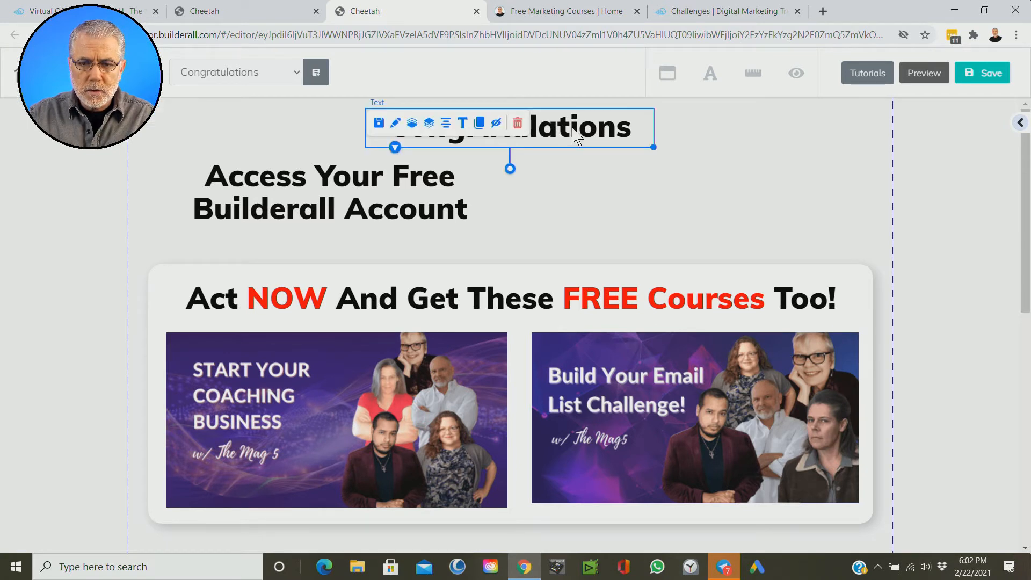
pyautogui.doubleClick(574, 135)
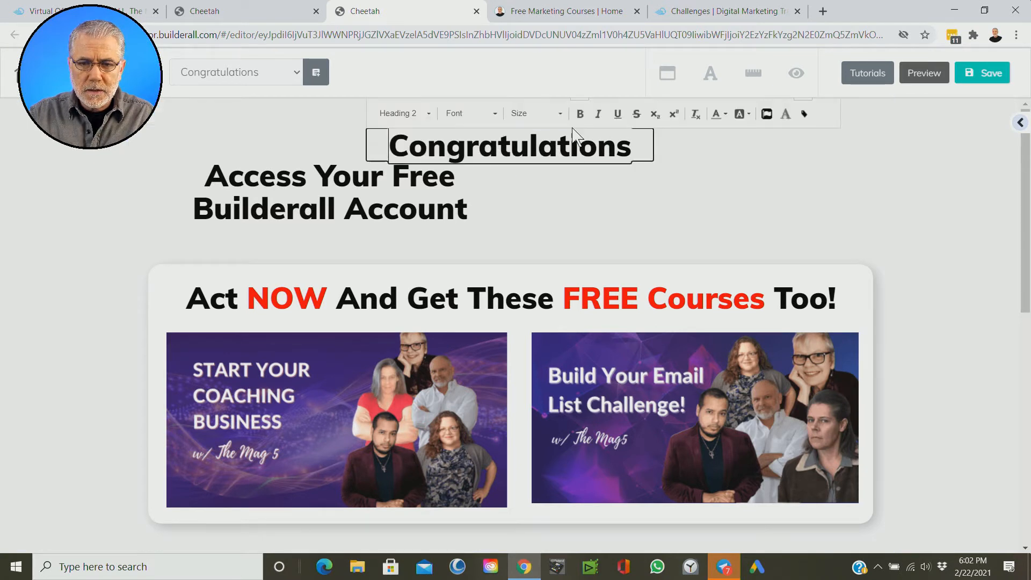
pyautogui.click(671, 189)
pyautogui.moveTo(526, 144); pyautogui.dragTo(613, 182)
pyautogui.doubleClick(612, 182)
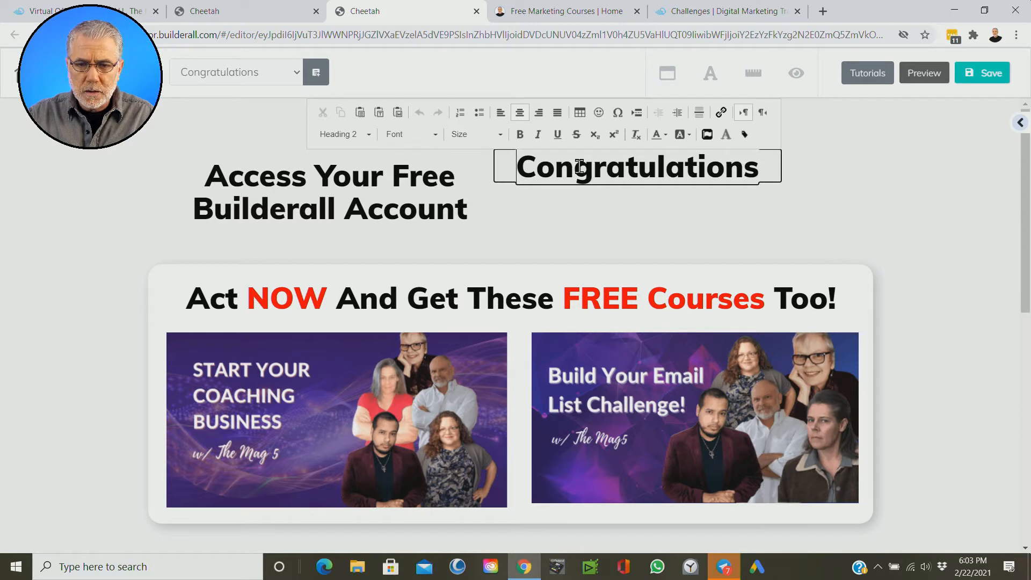
pyautogui.click(520, 169)
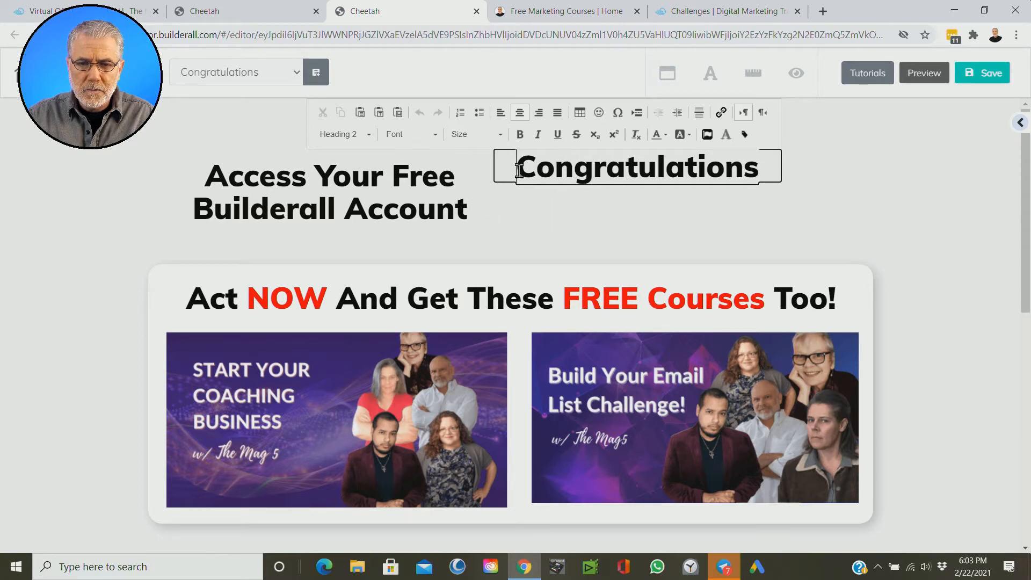
pyautogui.click(519, 171)
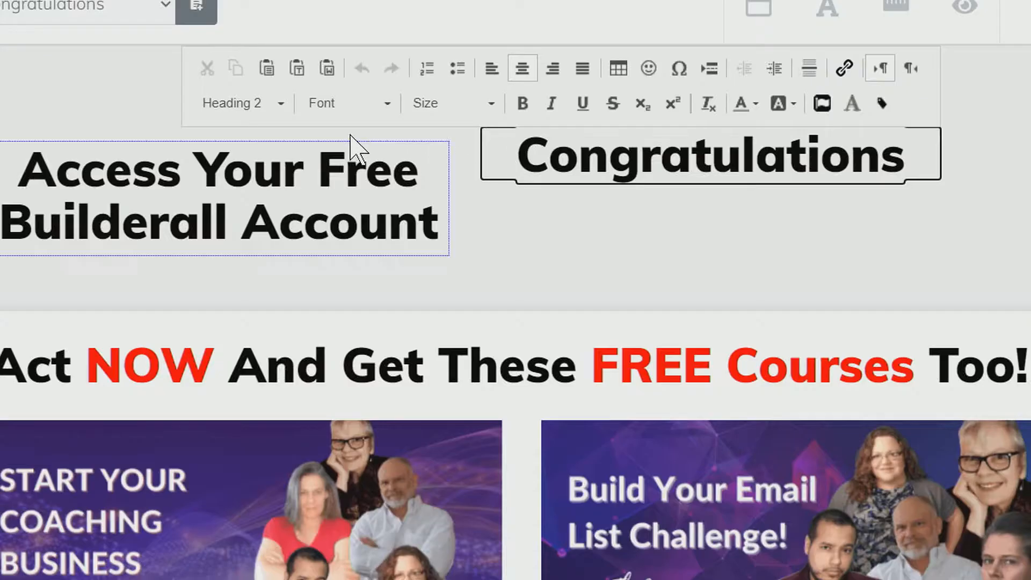
pyautogui.click(280, 104)
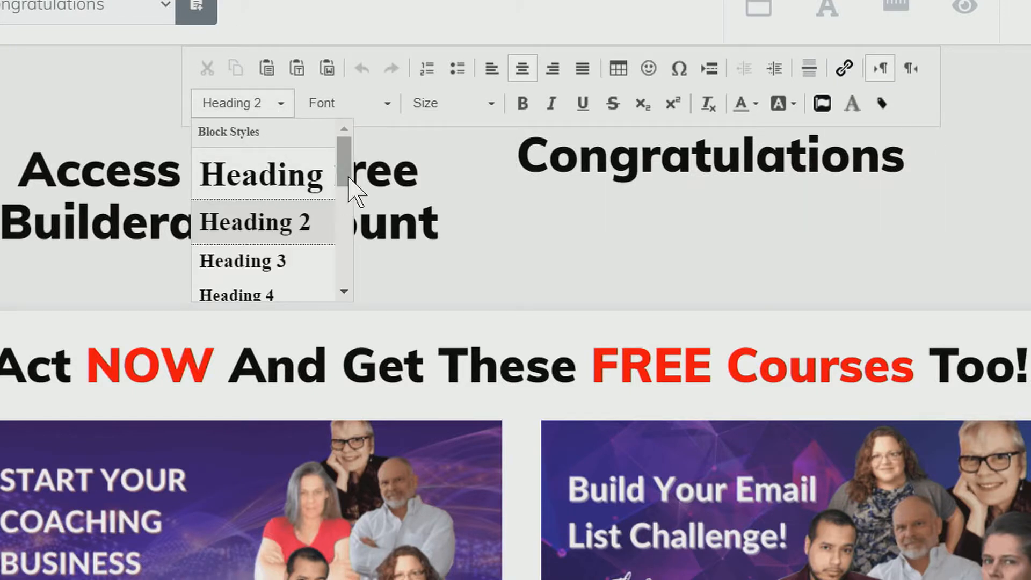
pyautogui.click(294, 186)
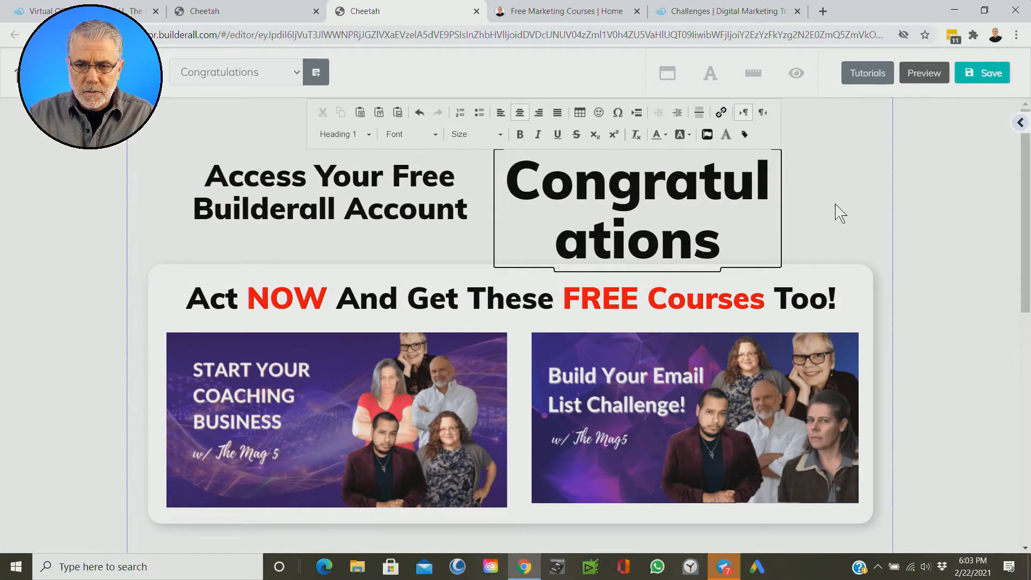
# Step: Widen the Congratulations text box so the word fits on one line, and centre it horizontally above the subheading
pyautogui.click(1025, 226)
pyautogui.moveTo(776, 214); pyautogui.dragTo(975, 227)
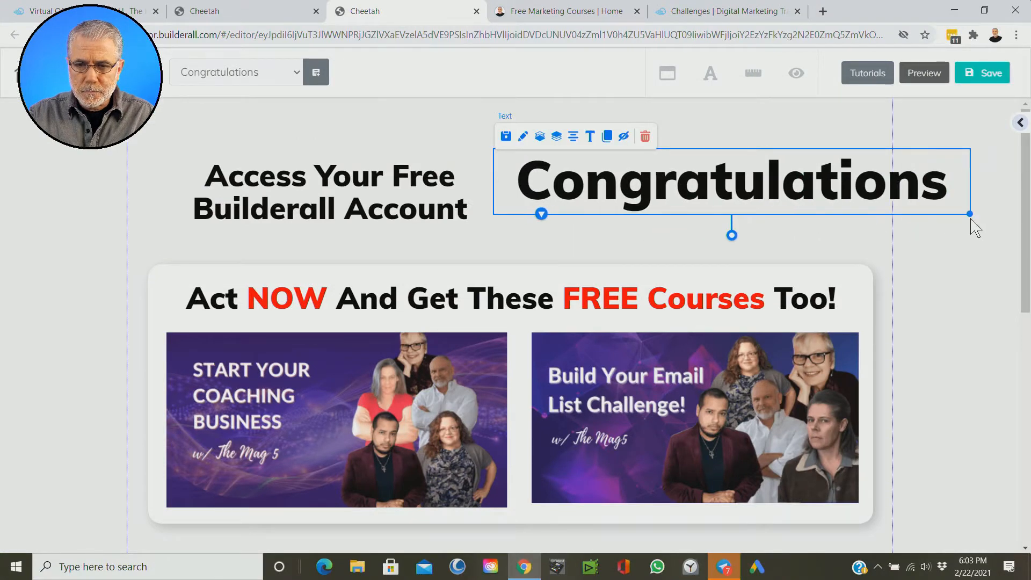
pyautogui.moveTo(789, 201); pyautogui.dragTo(544, 136)
pyautogui.click(476, 138)
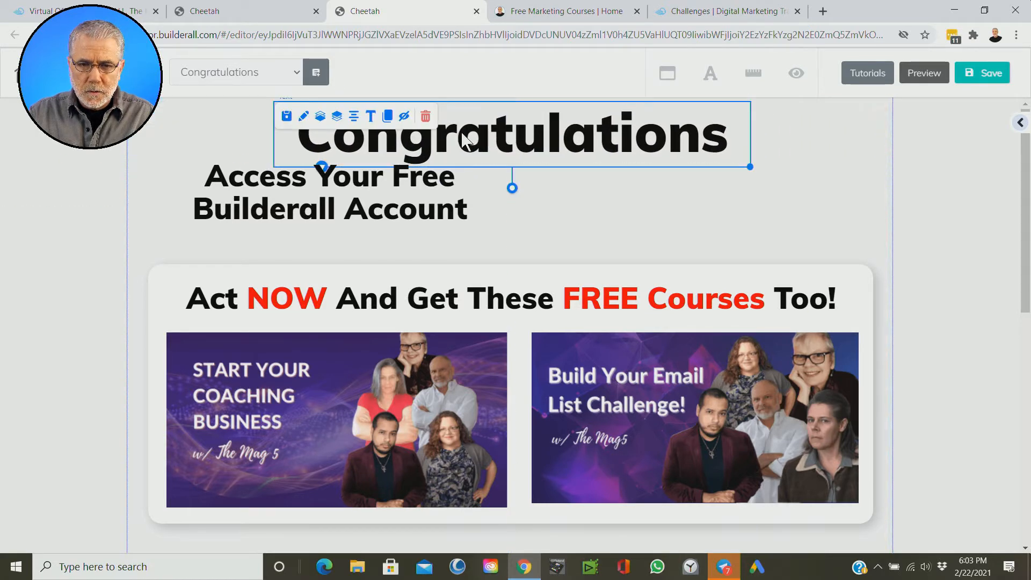
pyautogui.click(353, 118)
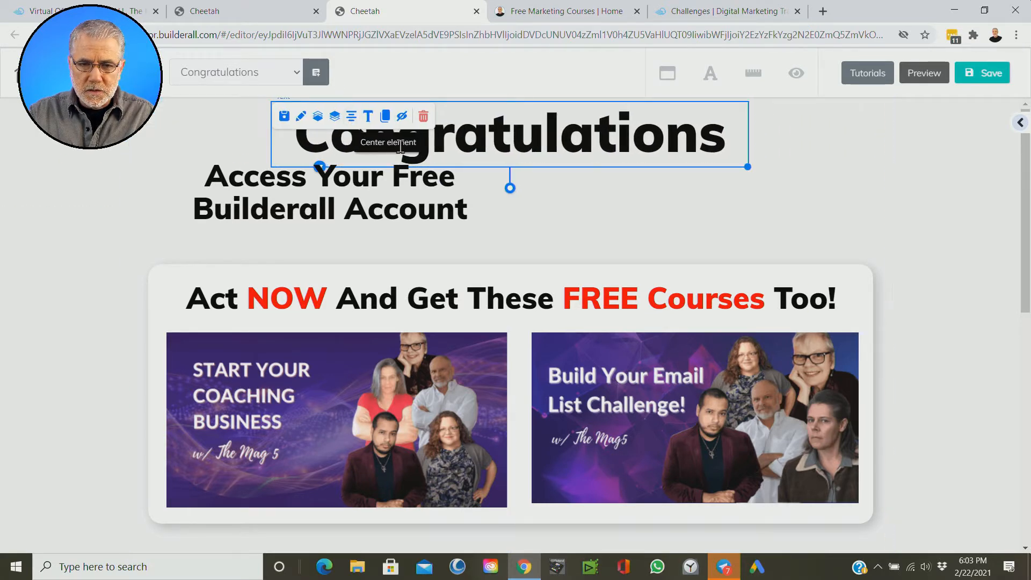
pyautogui.click(555, 225)
# Step: Move the "Access Your Free Builderall Account" subheading below Congratulations and widen its text box to fit one line
pyautogui.moveTo(334, 199); pyautogui.dragTo(596, 248)
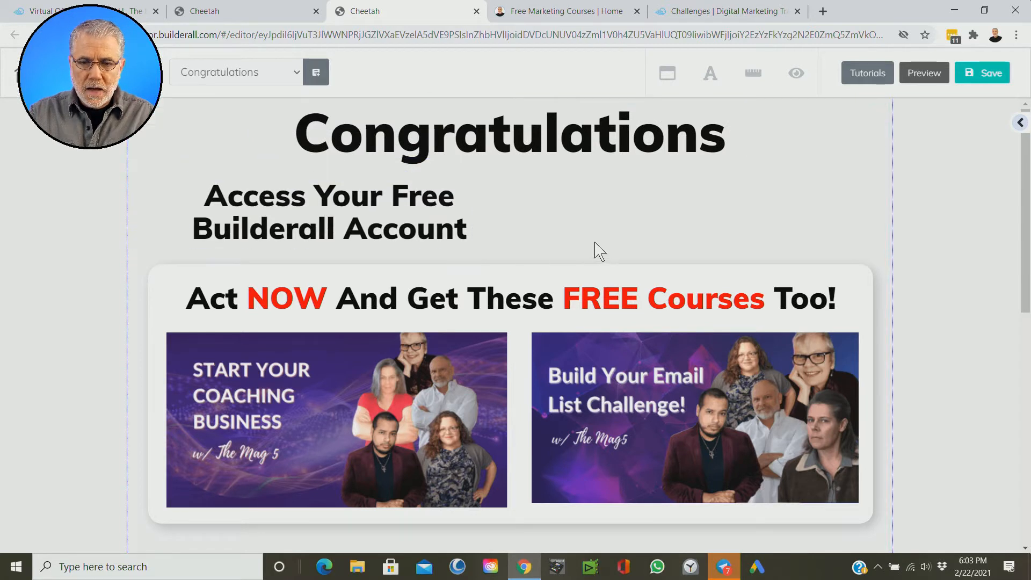
pyautogui.click(446, 236)
pyautogui.moveTo(501, 246); pyautogui.dragTo(782, 260)
pyautogui.moveTo(508, 202); pyautogui.dragTo(523, 200)
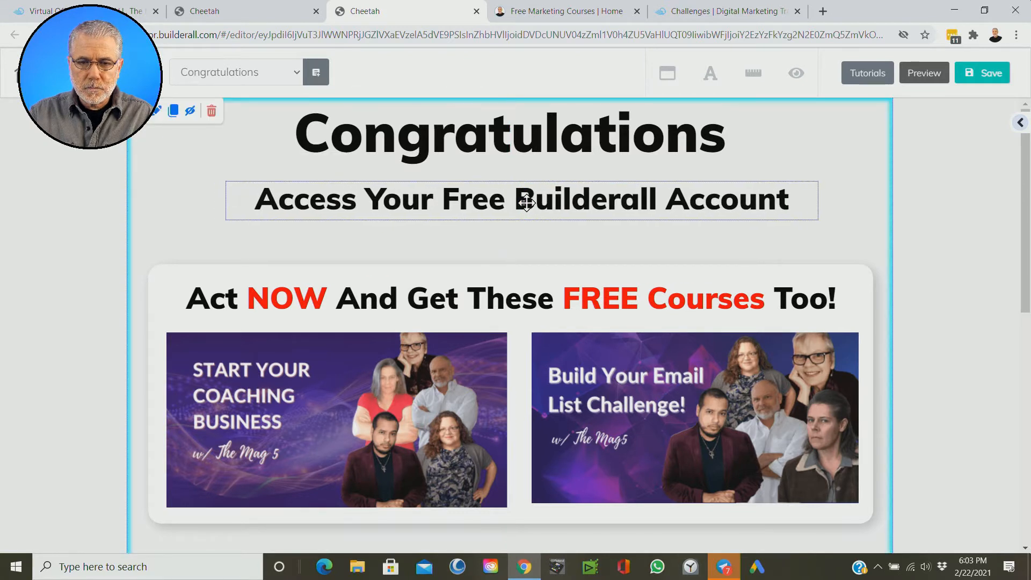
pyautogui.click(626, 236)
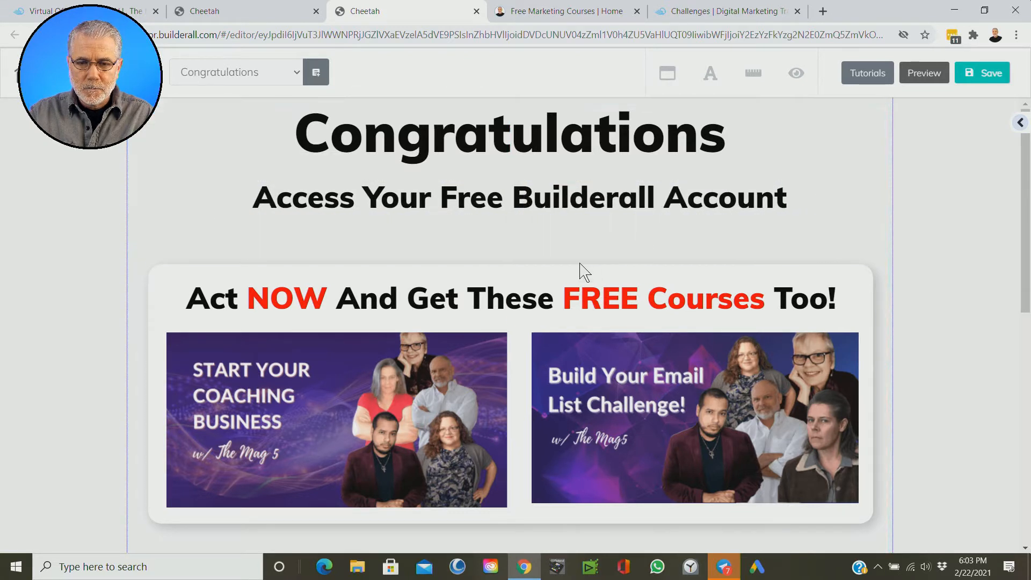
# Step: Move the free courses box down and add a rounded blue "Register now" button in the gap under the subheading
pyautogui.moveTo(525, 278); pyautogui.dragTo(525, 354)
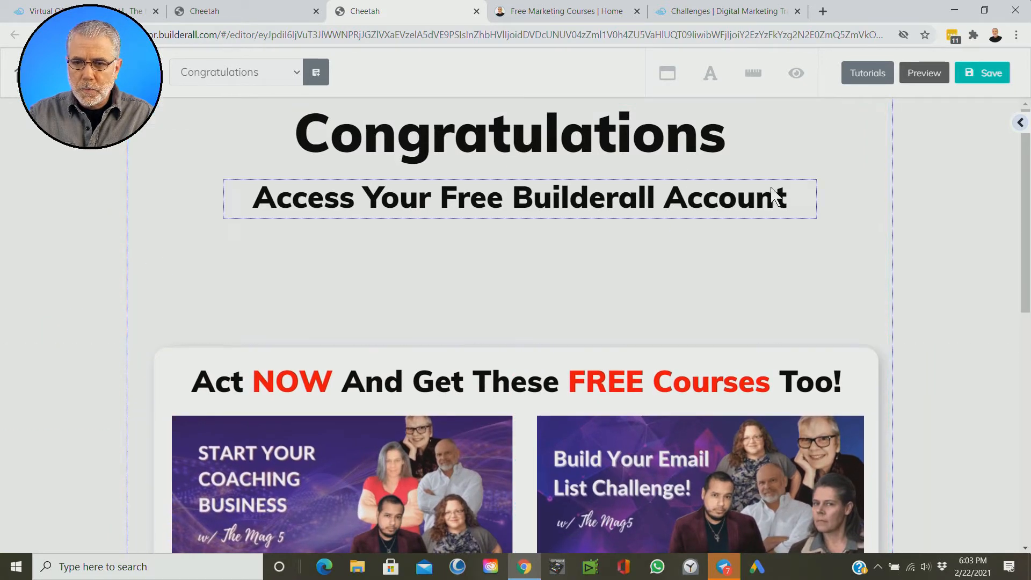
pyautogui.click(1020, 123)
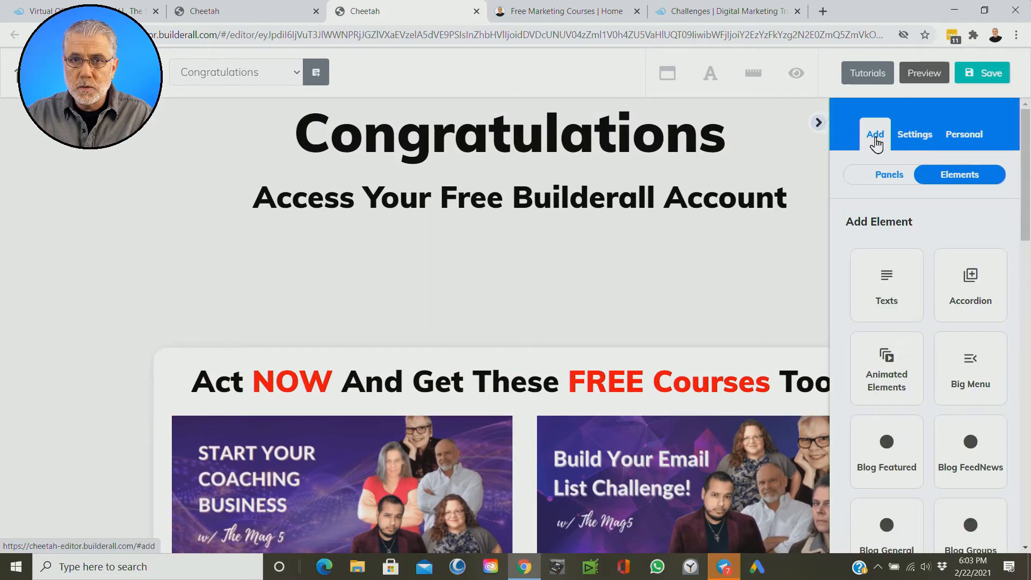
pyautogui.scroll(-1, 1029, 213)
pyautogui.moveTo(1029, 212); pyautogui.dragTo(1029, 349)
pyautogui.click(891, 287)
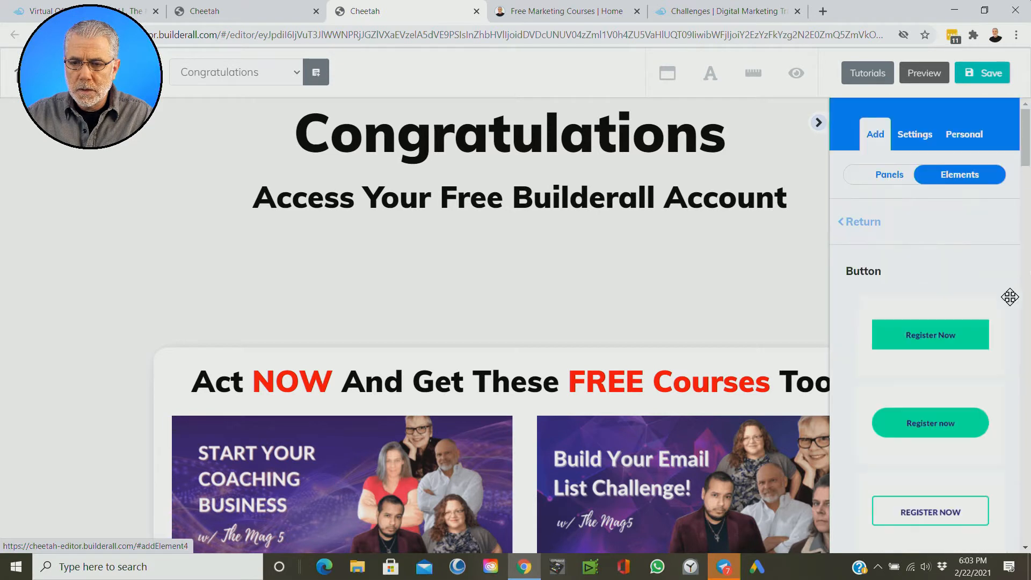
pyautogui.moveTo(1024, 143); pyautogui.dragTo(1025, 271)
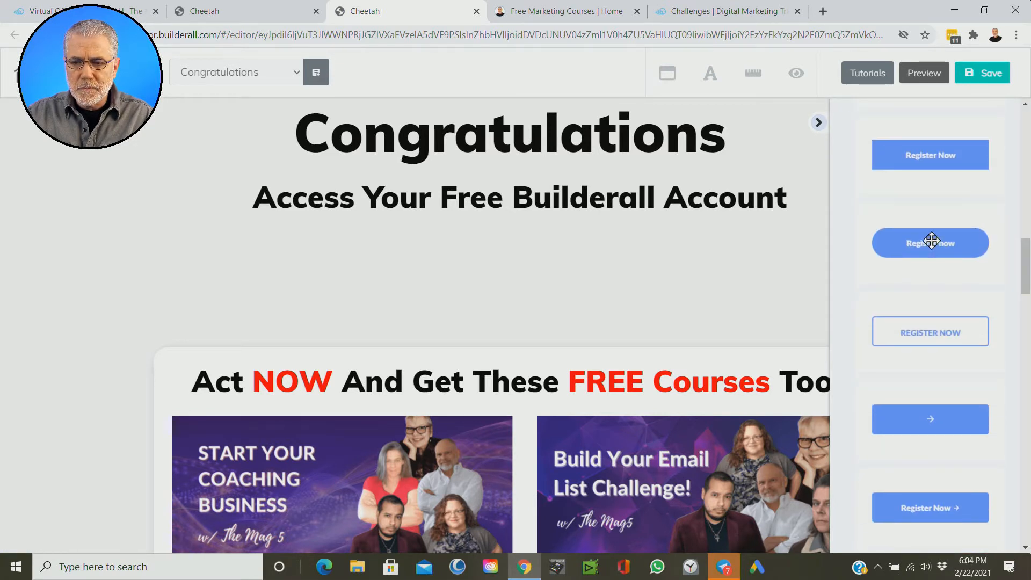
pyautogui.moveTo(931, 246); pyautogui.dragTo(540, 256)
# Step: Enlarge the "Register now" button and position it roughly mid-page under the subheading
pyautogui.moveTo(475, 232); pyautogui.dragTo(663, 276)
pyautogui.click(577, 267)
pyautogui.moveTo(605, 262); pyautogui.dragTo(578, 261)
pyautogui.click(679, 285)
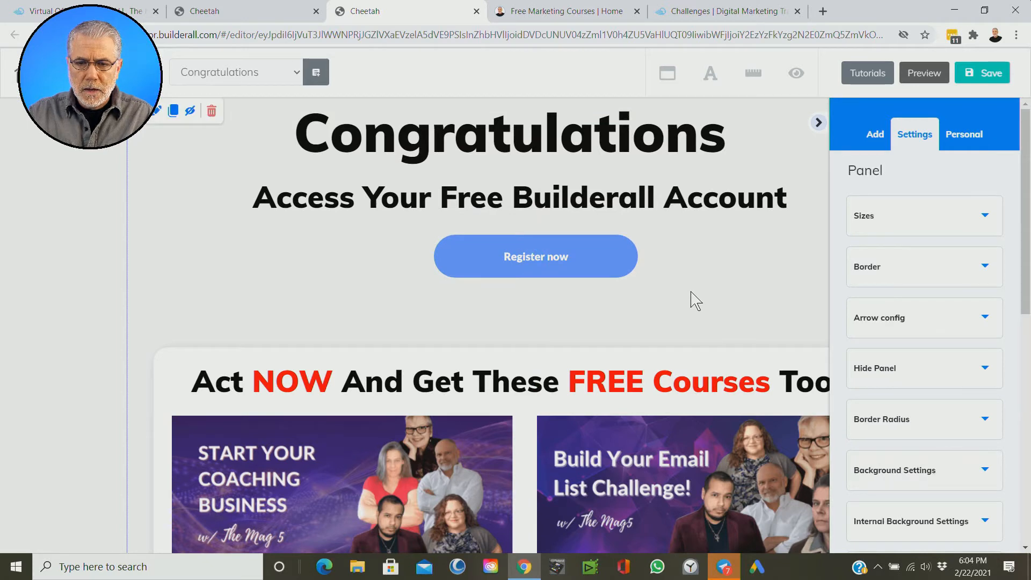
# Step: Collapse the element settings and centre the "Access Your Free Builderall Account" subheading horizontally on the page
pyautogui.scroll(-1, 711, 290)
pyautogui.scroll(-1, 712, 284)
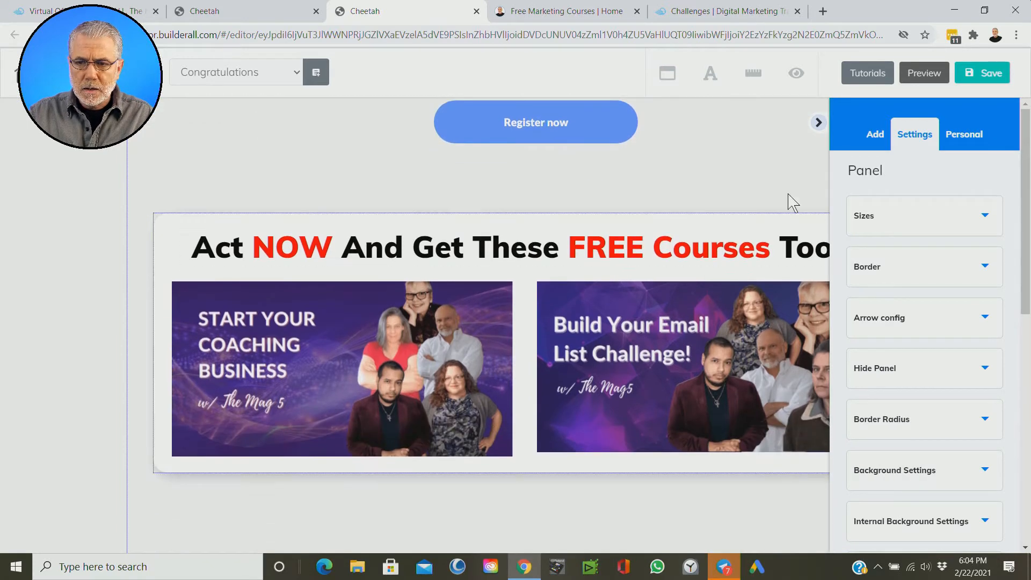
pyautogui.click(818, 122)
pyautogui.scroll(2, 967, 290)
pyautogui.scroll(-1, 965, 284)
pyautogui.scroll(1, 964, 269)
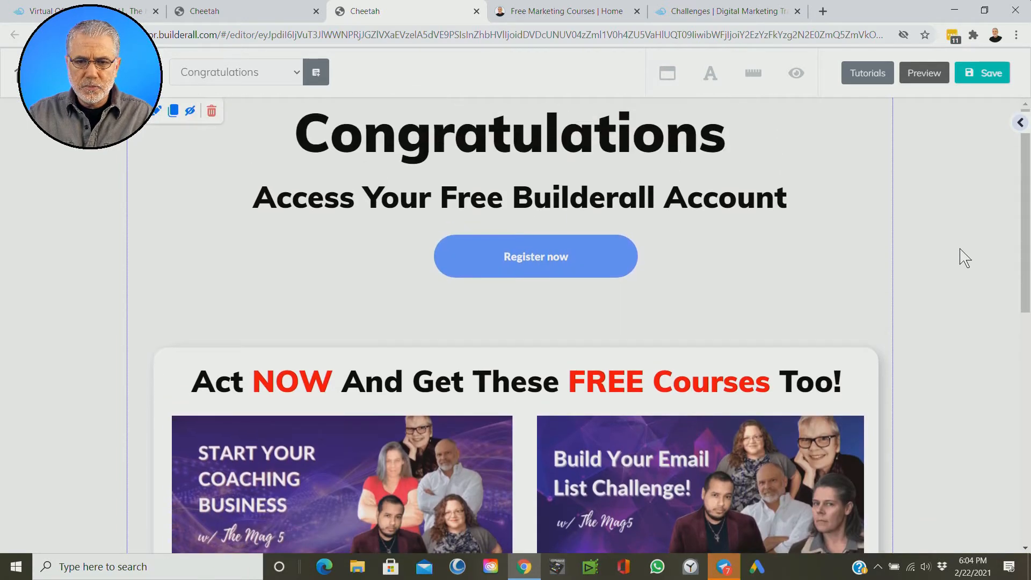
pyautogui.click(468, 197)
pyautogui.click(303, 167)
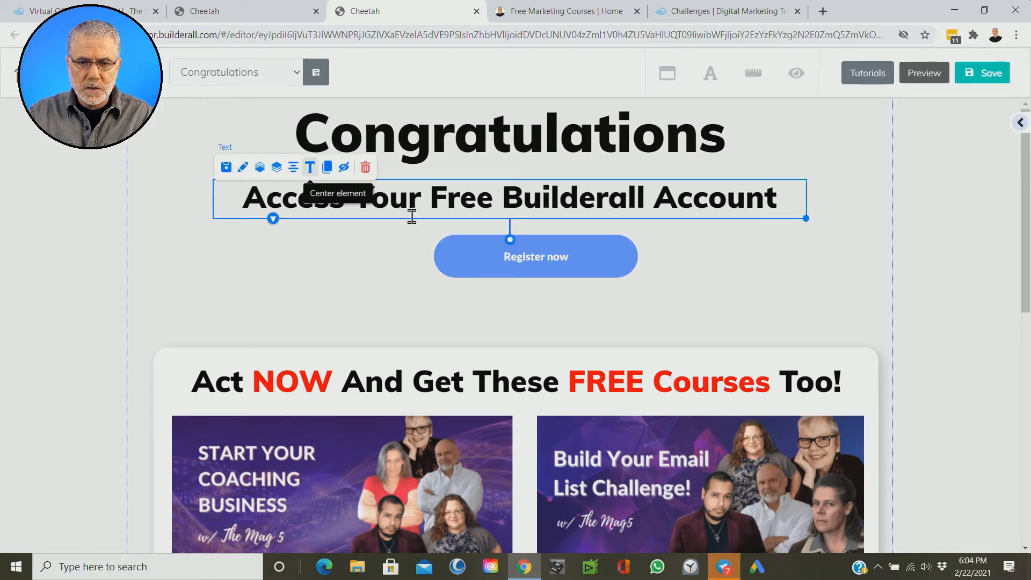
pyautogui.click(709, 281)
# Step: Centre the "Register now" button horizontally beneath the subheading
pyautogui.moveTo(536, 264); pyautogui.dragTo(531, 262)
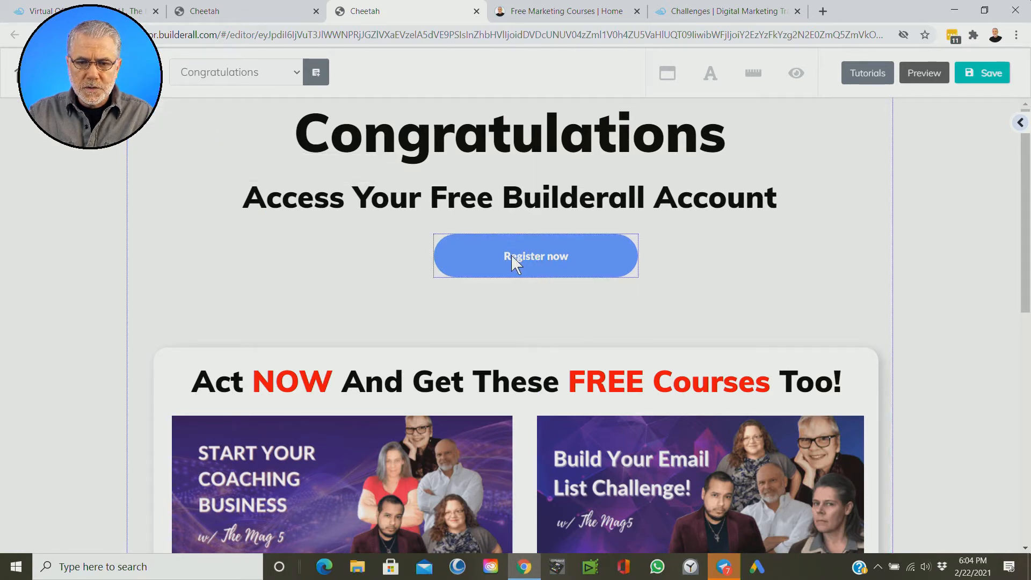
pyautogui.click(512, 263)
pyautogui.click(514, 221)
pyautogui.click(726, 299)
pyautogui.scroll(-1, 732, 308)
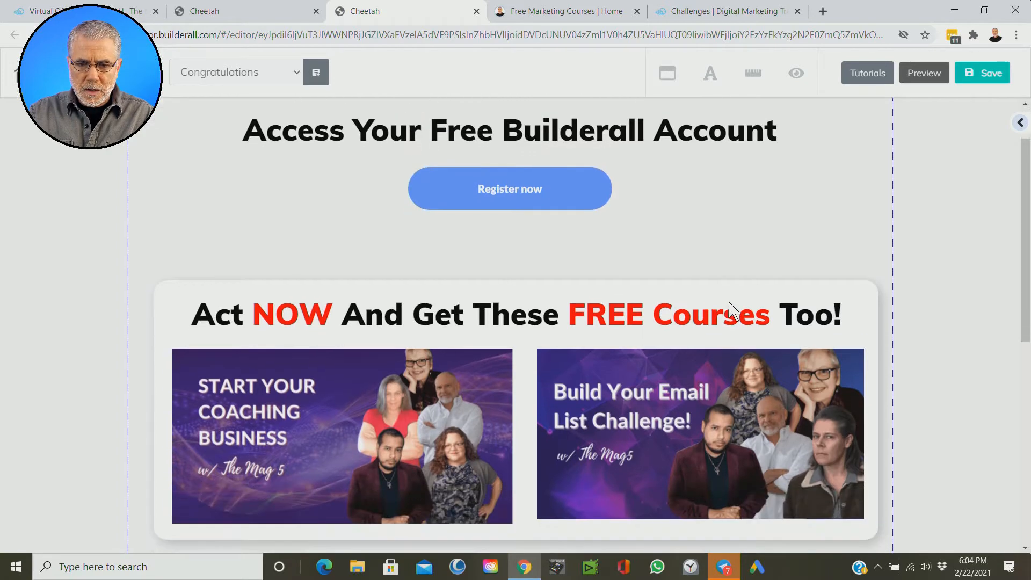
# Step: Move the courses box up beneath the "Register now" button and reword its heading to "Access Your FREE eLearning Courses Here"
pyautogui.moveTo(172, 307); pyautogui.dragTo(165, 262)
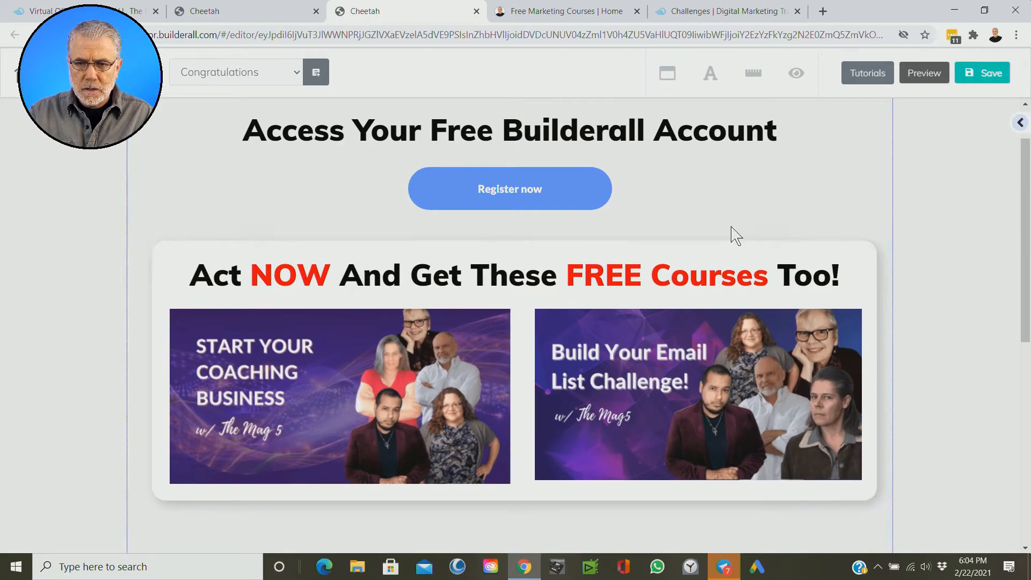
pyautogui.click(245, 278)
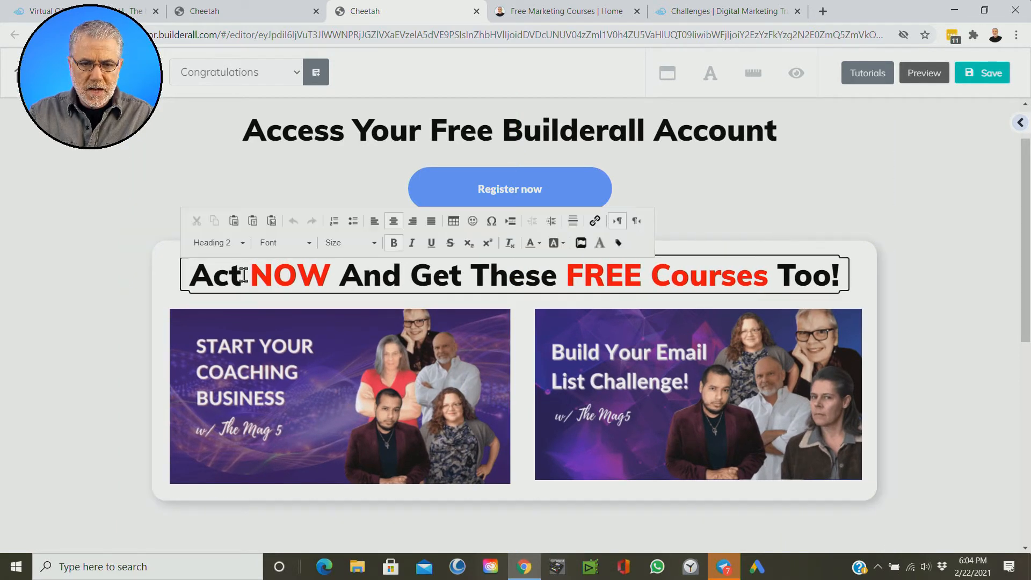
# Step: Colour the word "FREE" in the courses heading red (#ff0000) and nudge the courses box up slightly
pyautogui.doubleClick(398, 277)
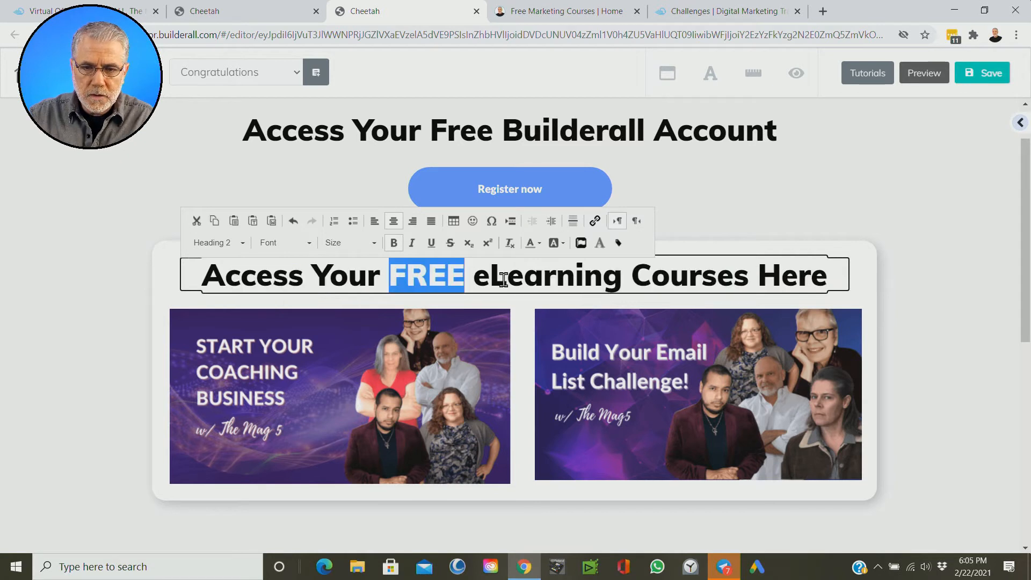
pyautogui.click(536, 247)
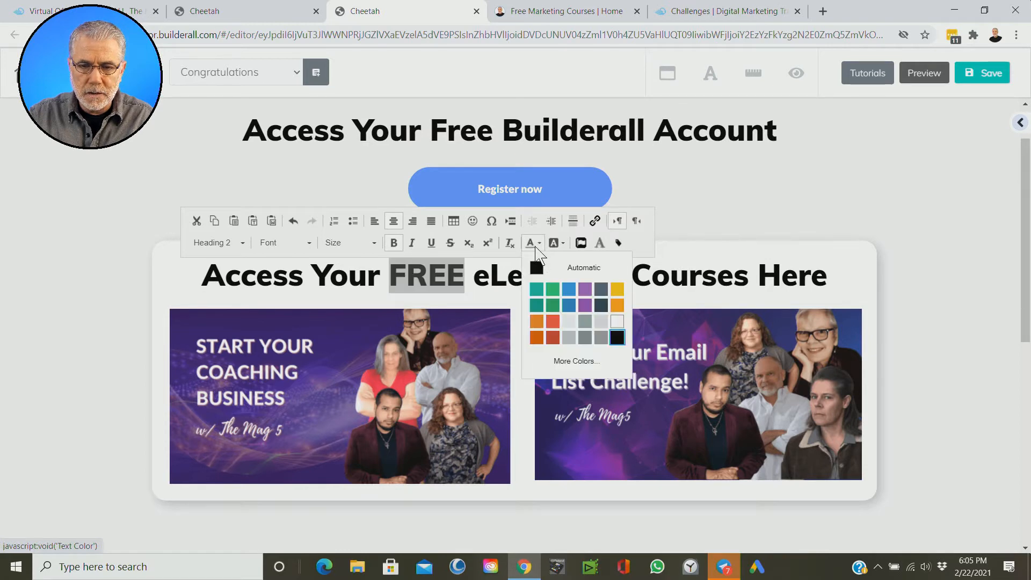
pyautogui.click(564, 363)
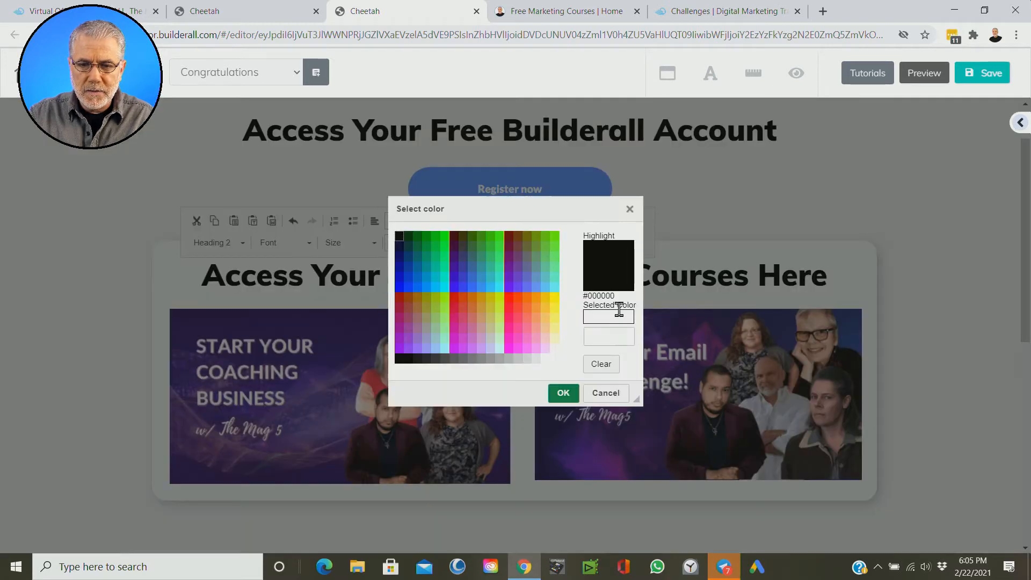
pyautogui.click(508, 295)
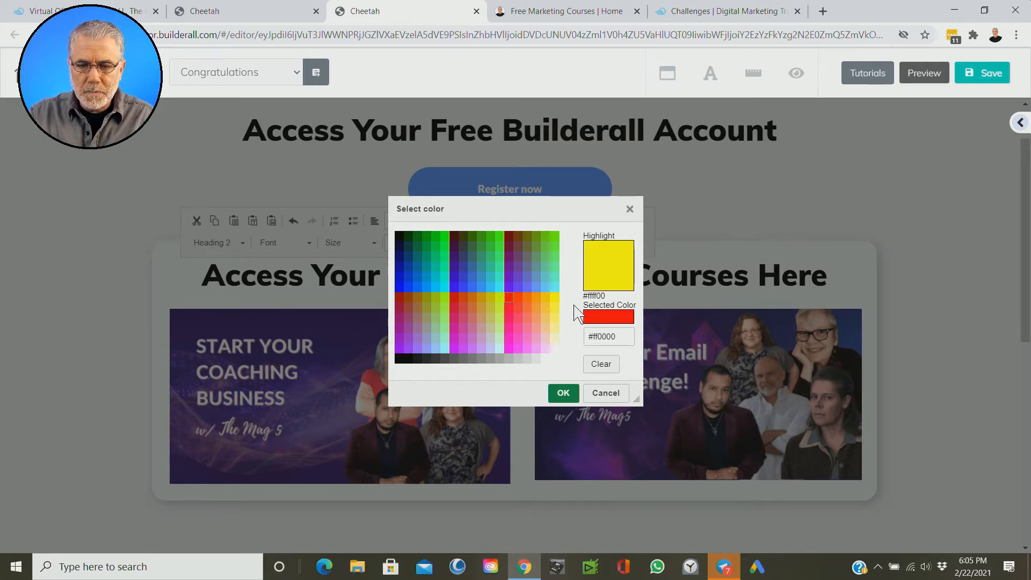
pyautogui.moveTo(618, 336); pyautogui.dragTo(585, 344)
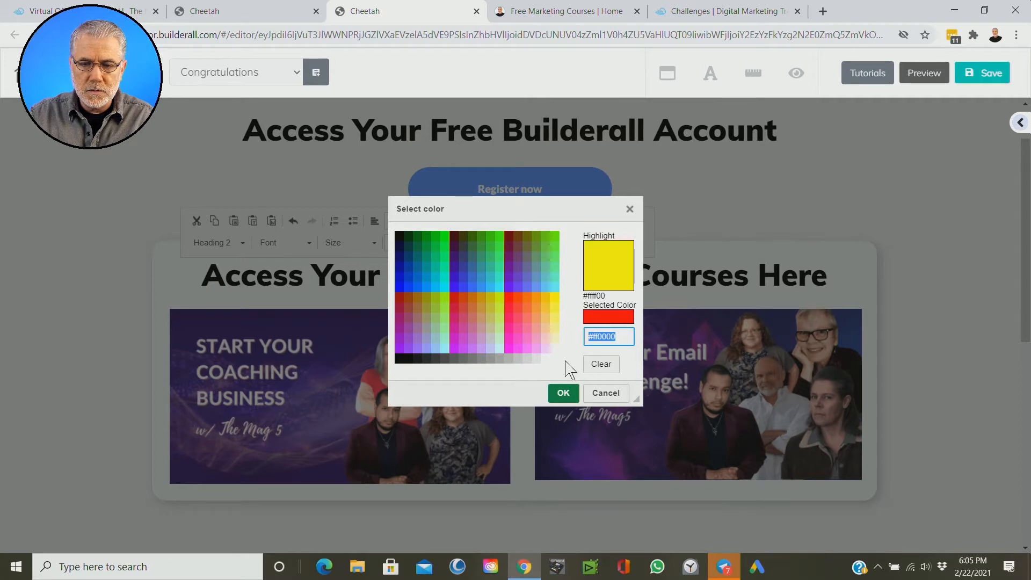
pyautogui.click(605, 393)
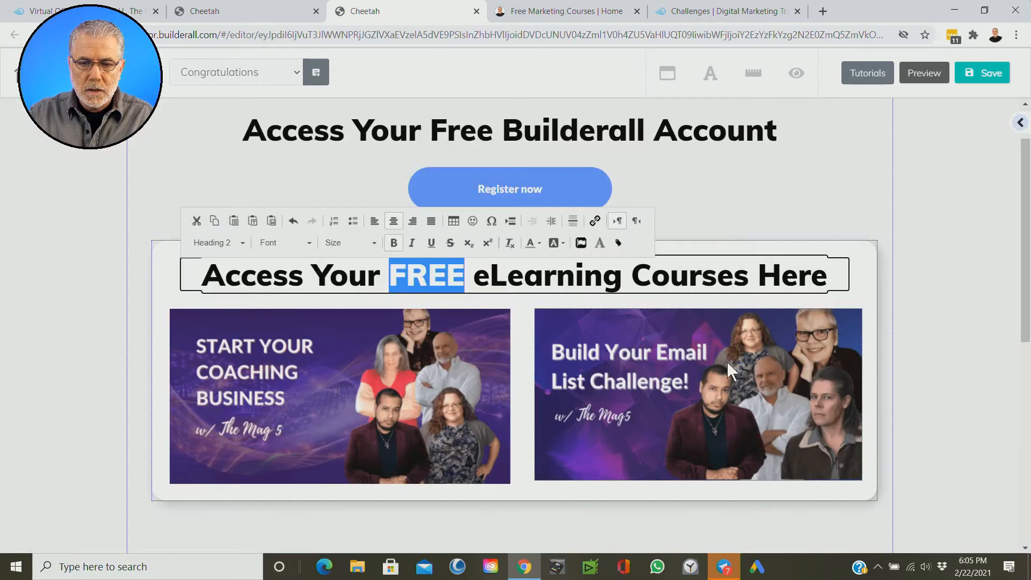
pyautogui.click(926, 322)
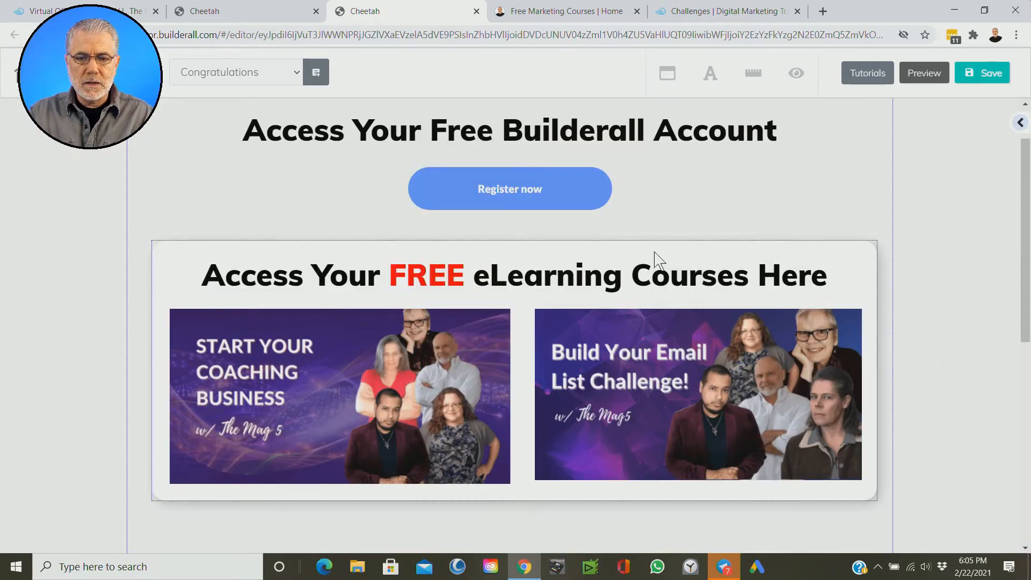
pyautogui.moveTo(167, 276); pyautogui.dragTo(164, 266)
# Step: Shrink the "Start Your Coaching Business" and "Build Your Email List Challenge" images to make room for a third in the courses box
pyautogui.scroll(-6, 961, 417)
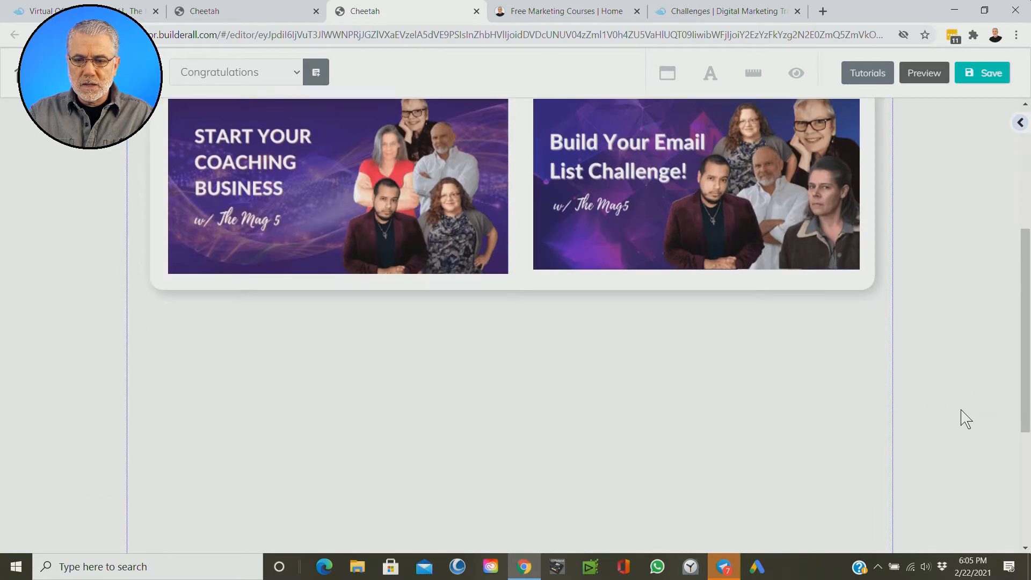
pyautogui.scroll(4, 961, 417)
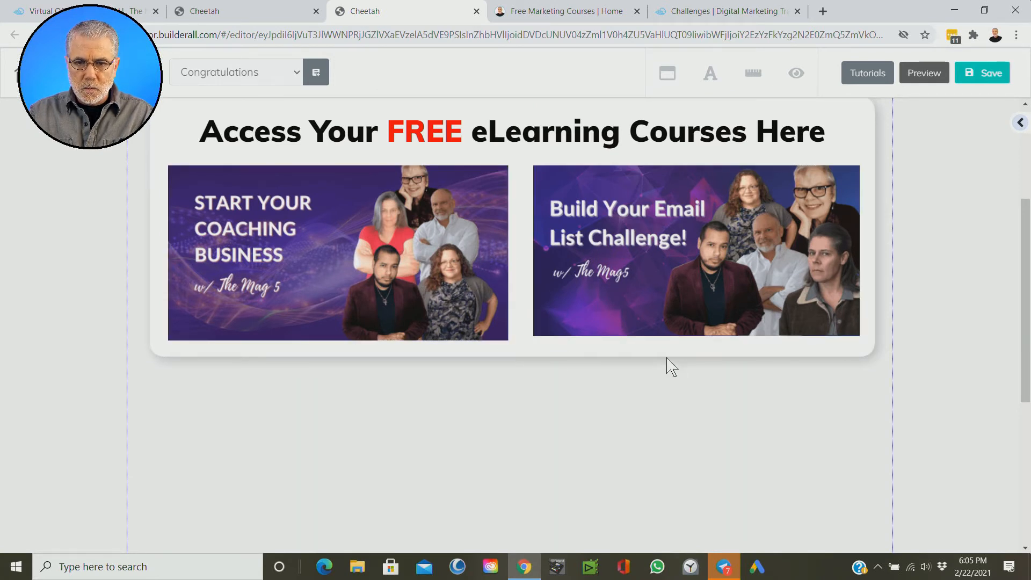
pyautogui.moveTo(466, 299); pyautogui.dragTo(417, 326)
pyautogui.click(454, 289)
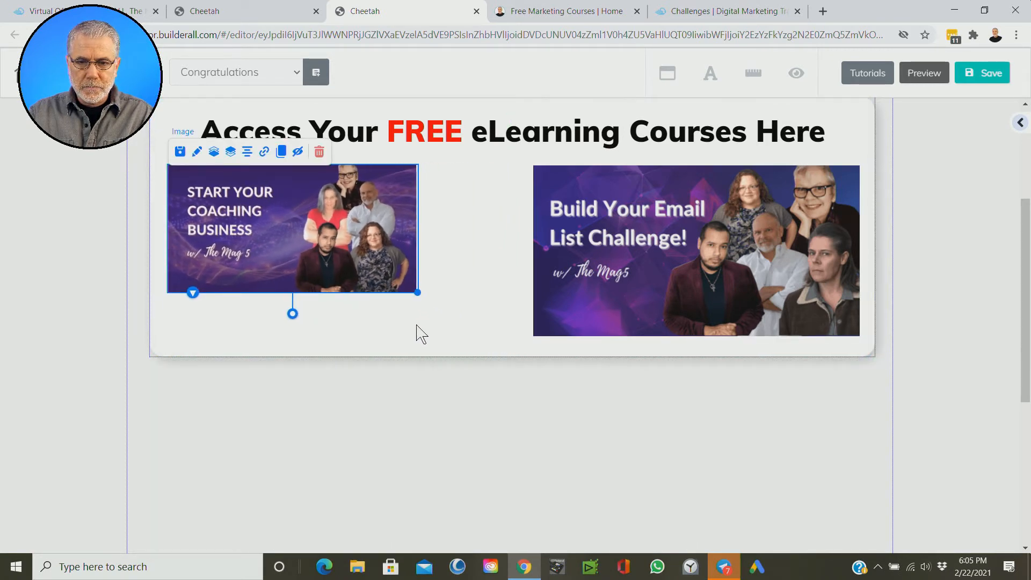
pyautogui.click(630, 299)
pyautogui.moveTo(858, 336); pyautogui.dragTo(757, 338)
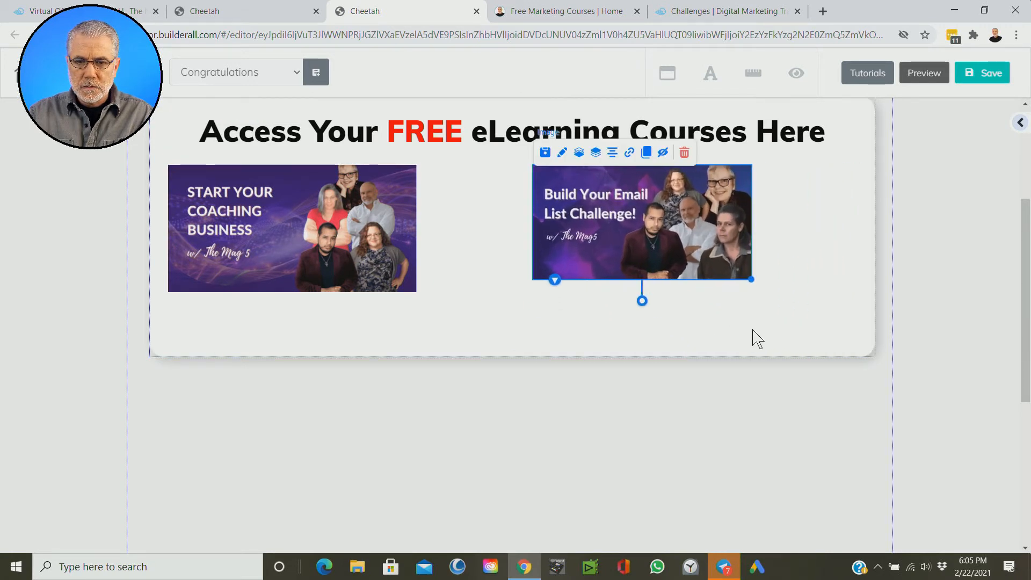
pyautogui.click(692, 302)
# Step: Shift both course images towards the box's right edge, side by side, and enlarge the email list image to match the coaching image's height
pyautogui.moveTo(636, 223); pyautogui.dragTo(748, 228)
pyautogui.moveTo(333, 237); pyautogui.dragTo(552, 240)
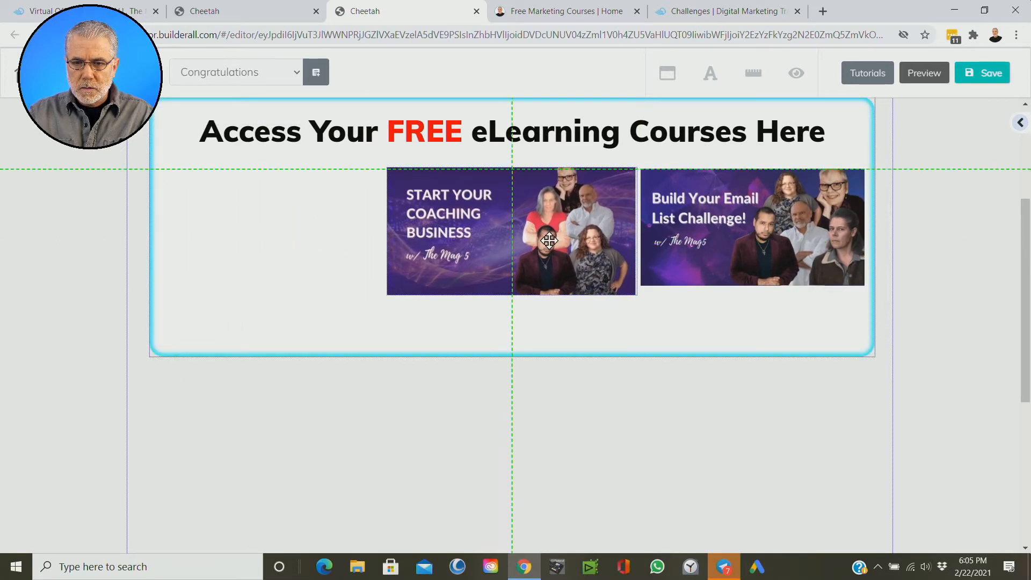
pyautogui.click(761, 250)
pyautogui.moveTo(863, 285); pyautogui.dragTo(881, 324)
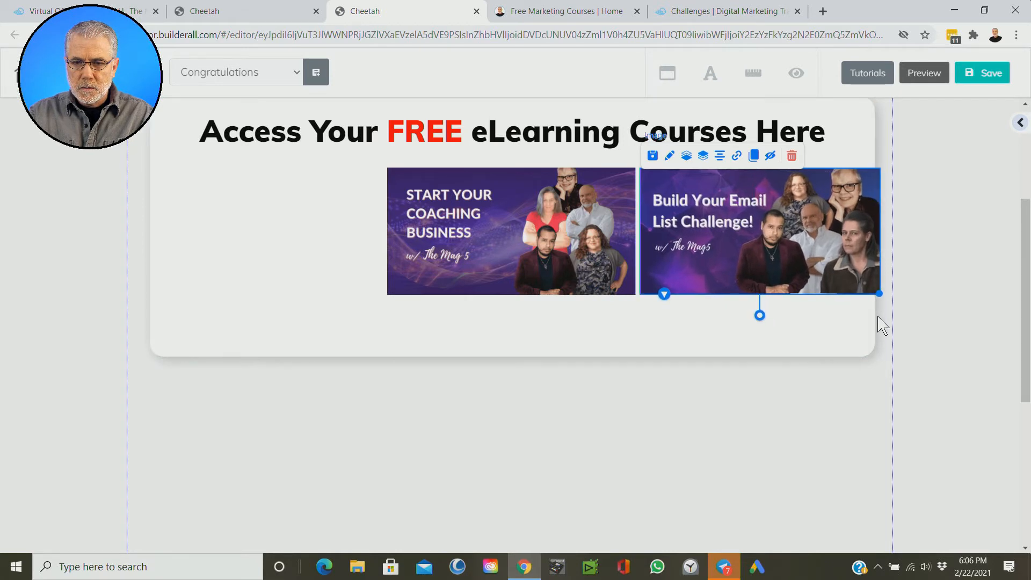
# Step: Duplicate the coaching business image, place the copy at the left end of the row and shrink it slightly
pyautogui.click(511, 229)
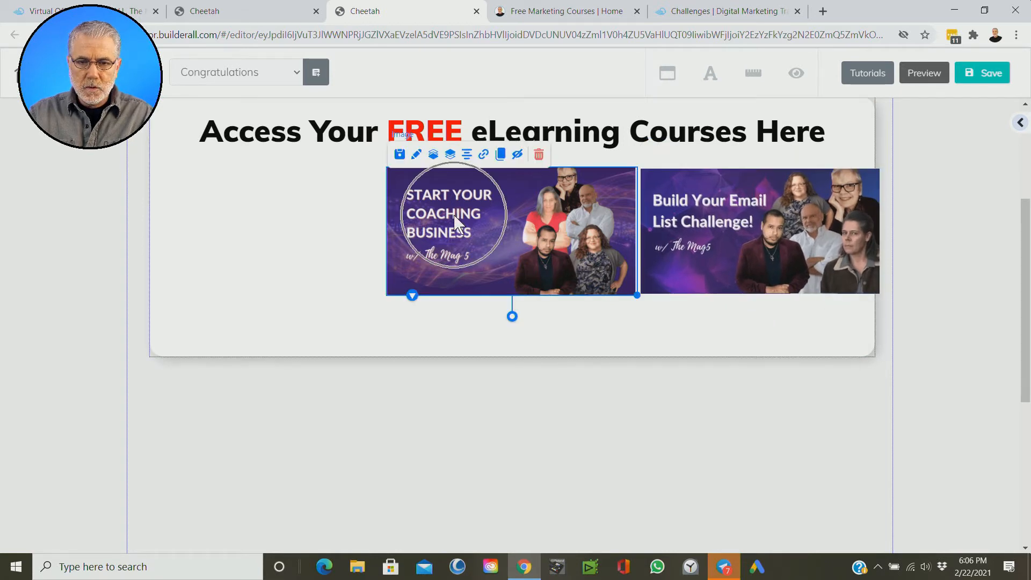
pyautogui.click(502, 156)
pyautogui.moveTo(515, 225)
pyautogui.mouseDown()
pyautogui.moveTo(249, 220)
pyautogui.moveTo(260, 224)
pyautogui.mouseUp()
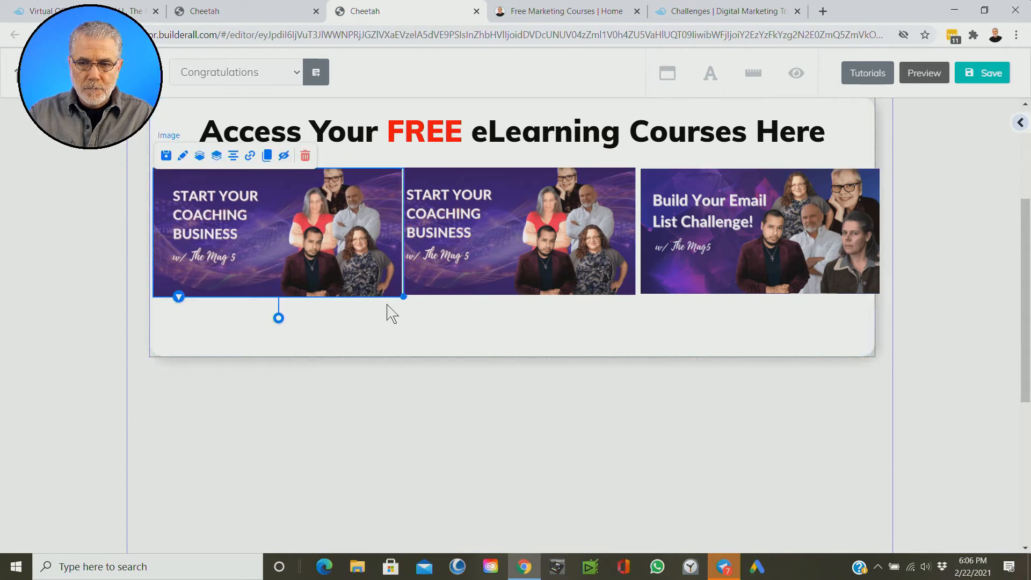
pyautogui.moveTo(403, 294); pyautogui.dragTo(378, 287)
# Step: Shrink the middle coaching image and the email list image to about the copy's size and space all three images evenly in a row
pyautogui.click(478, 260)
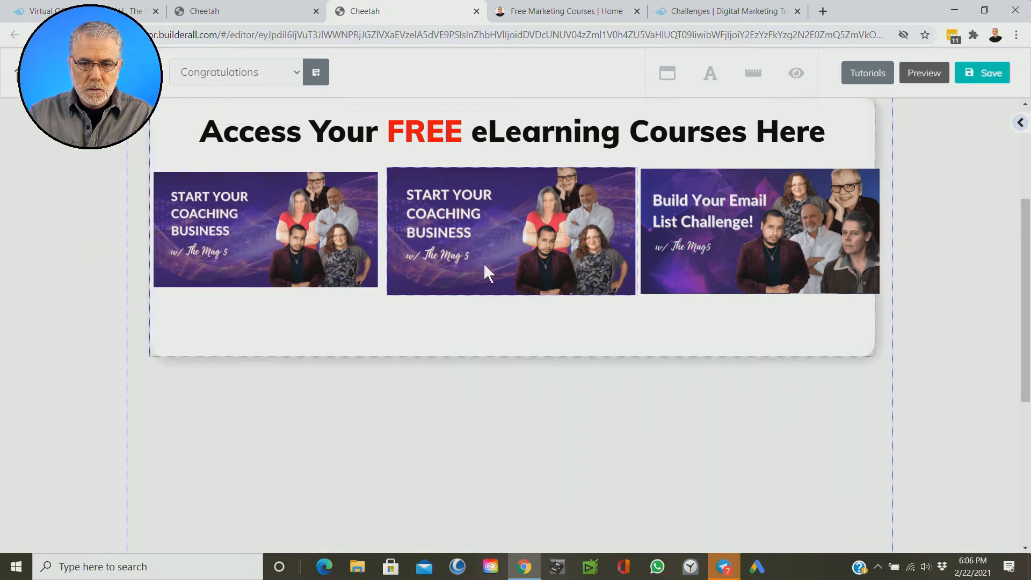
pyautogui.moveTo(637, 294); pyautogui.dragTo(618, 286)
pyautogui.moveTo(556, 244); pyautogui.dragTo(563, 248)
pyautogui.click(700, 241)
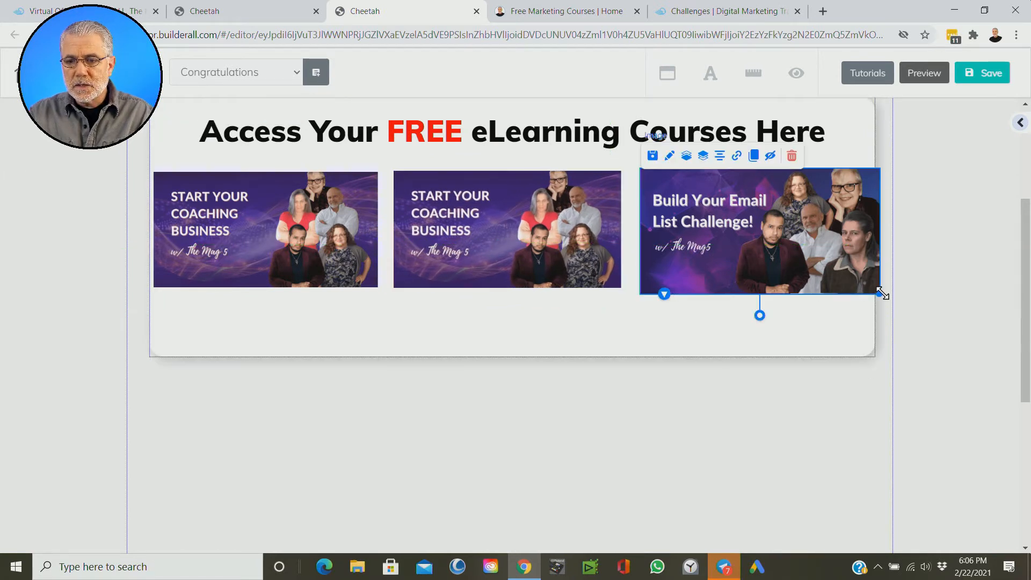
pyautogui.moveTo(879, 293); pyautogui.dragTo(865, 290)
pyautogui.moveTo(764, 243); pyautogui.dragTo(765, 246)
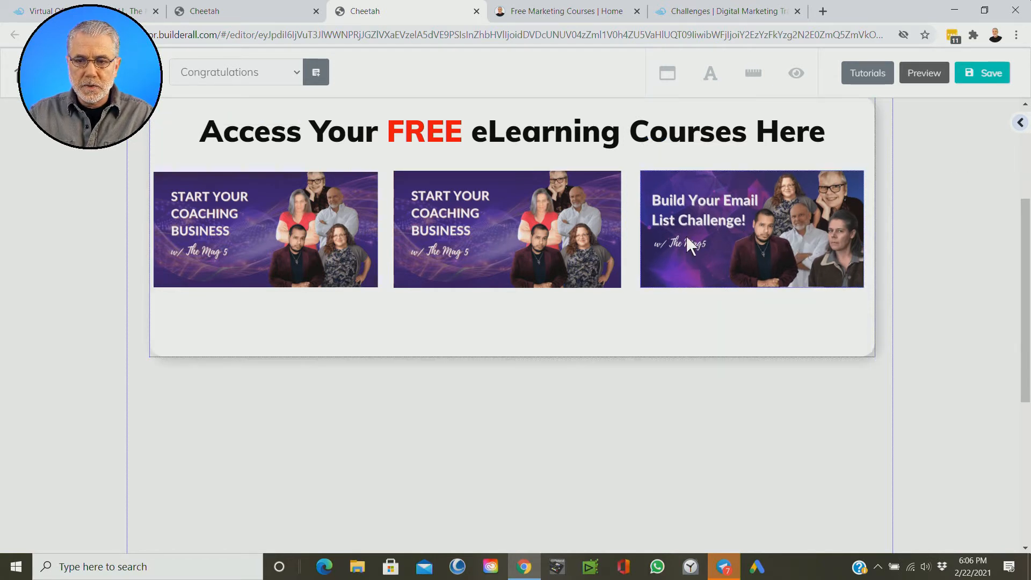
pyautogui.moveTo(521, 246); pyautogui.dragTo(525, 234)
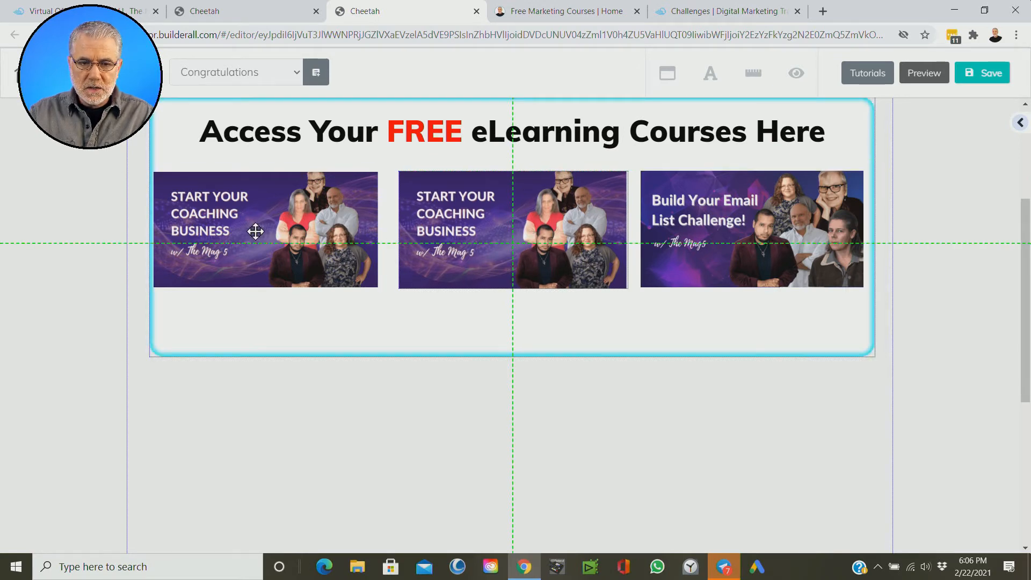
pyautogui.moveTo(246, 230); pyautogui.dragTo(253, 231)
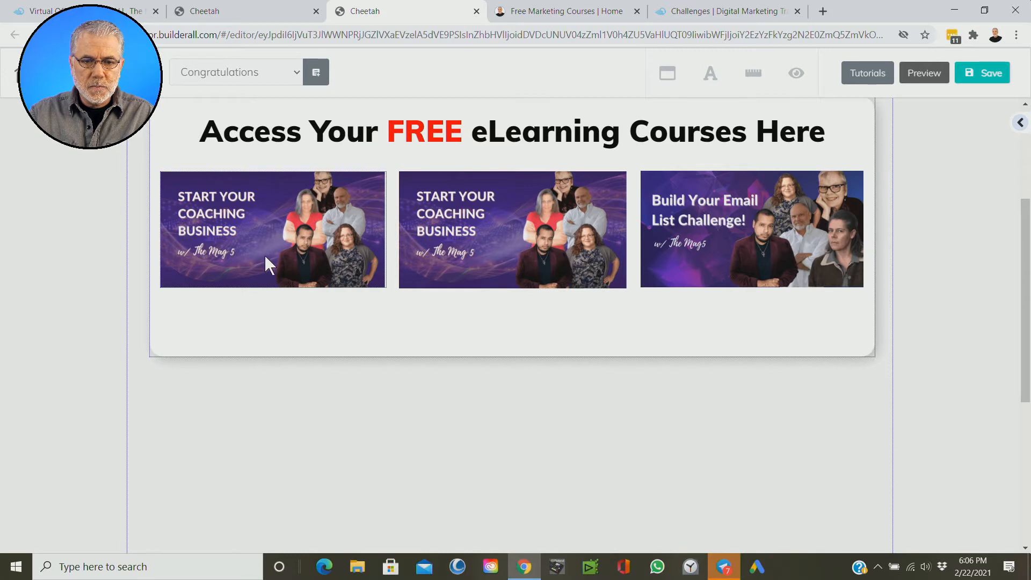
# Step: Replace the leftmost duplicate coaching image with the "mag 5 online course" picture from the image library
pyautogui.click(271, 221)
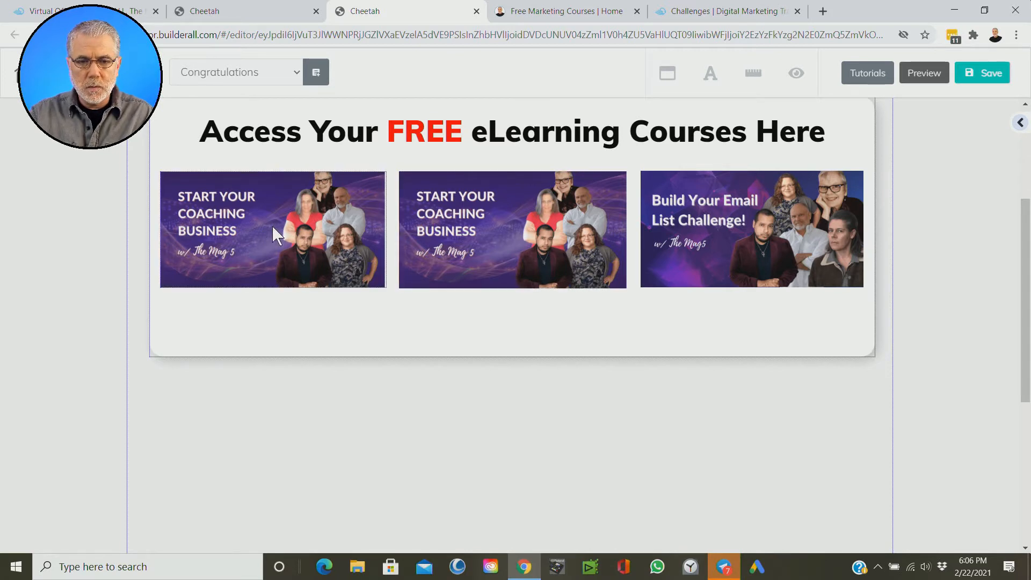
pyautogui.click(275, 231)
pyautogui.click(250, 222)
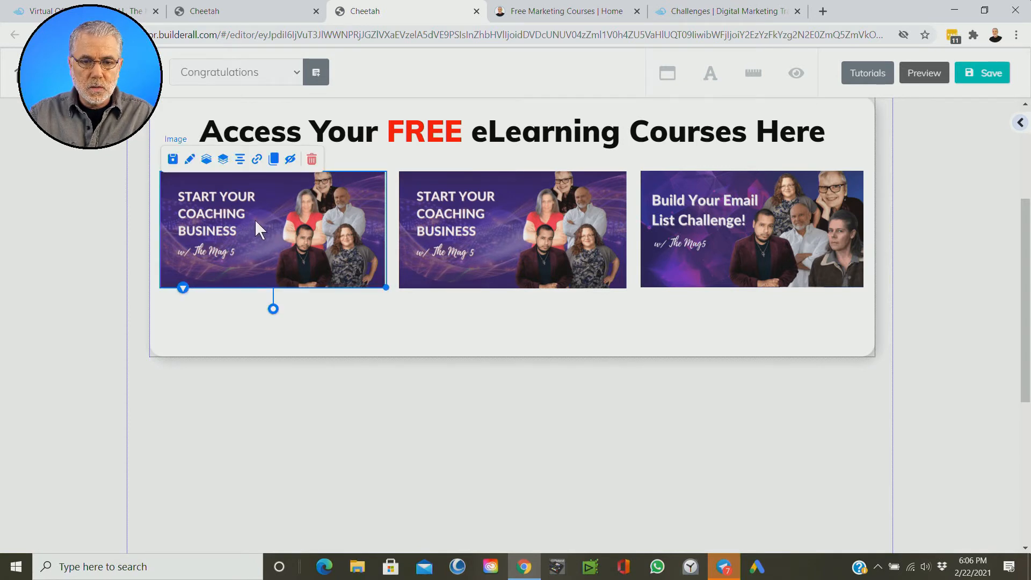
pyautogui.click(191, 165)
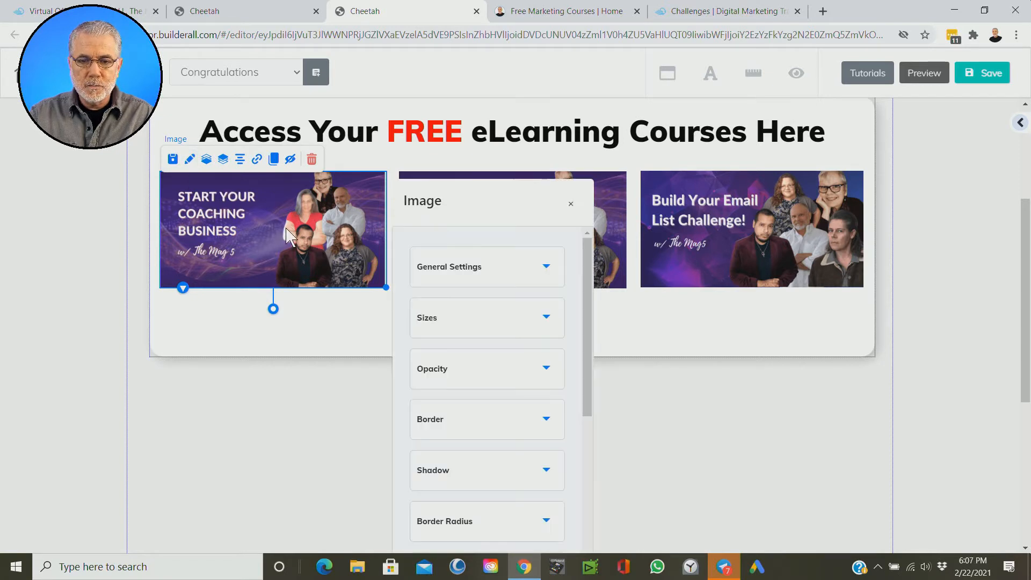
pyautogui.moveTo(515, 212); pyautogui.dragTo(787, 140)
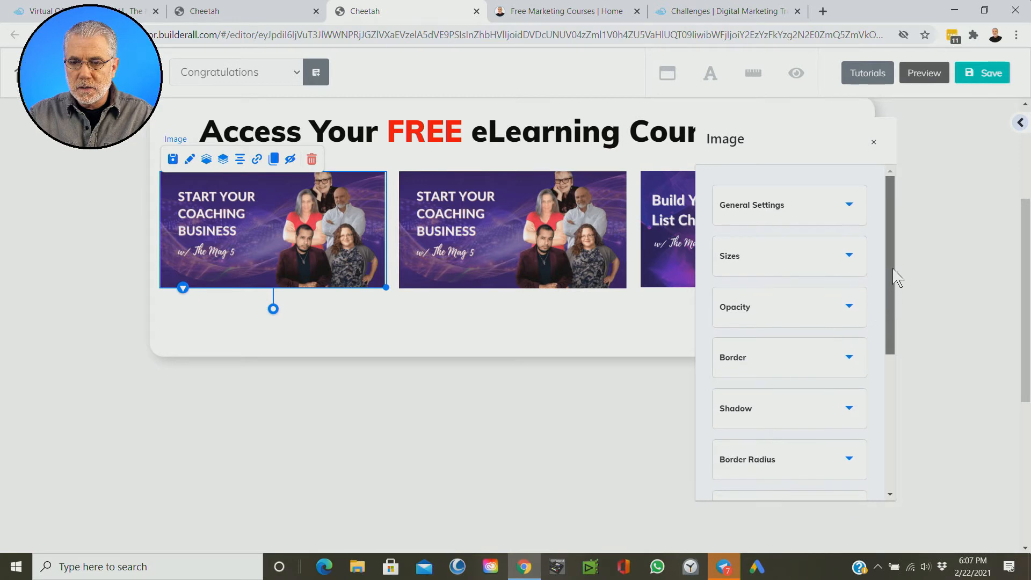
pyautogui.click(789, 219)
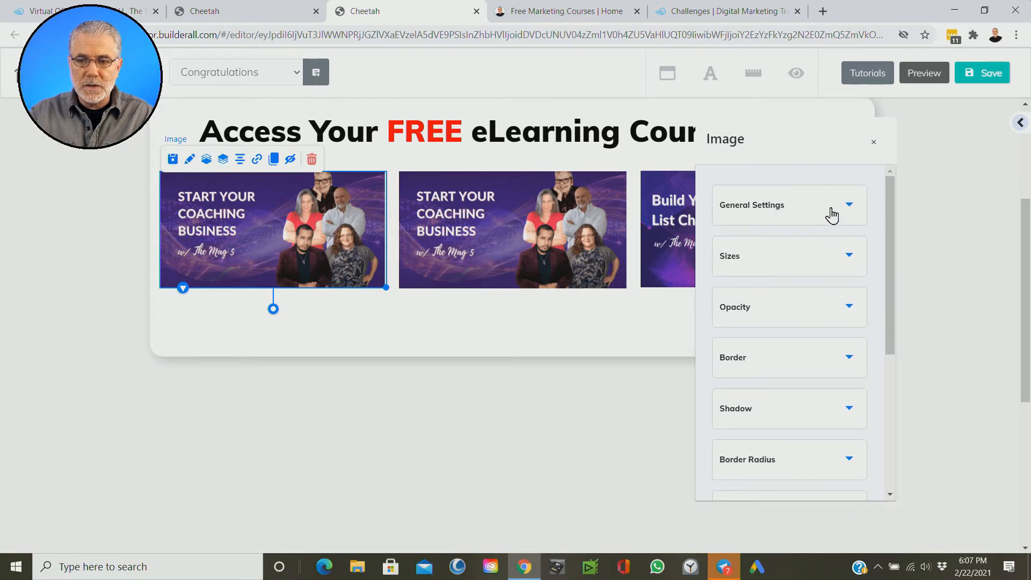
pyautogui.click(850, 210)
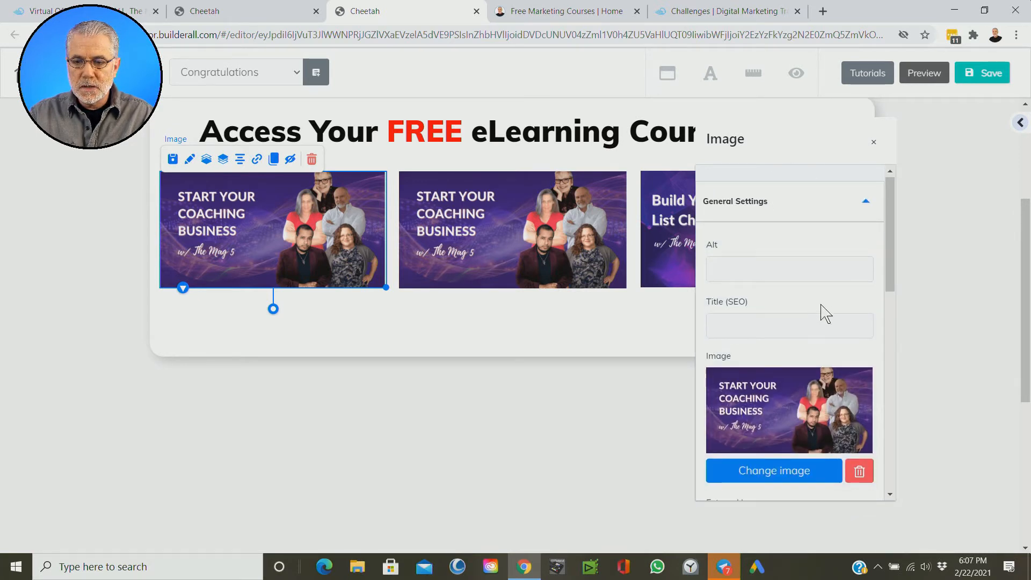
pyautogui.scroll(-2, 827, 312)
pyautogui.click(768, 348)
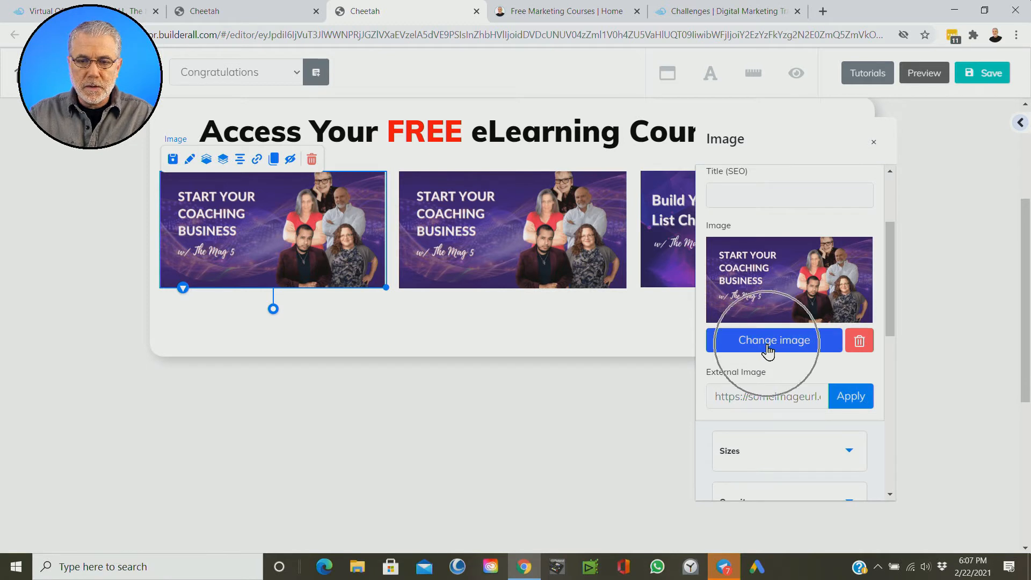
pyautogui.click(770, 348)
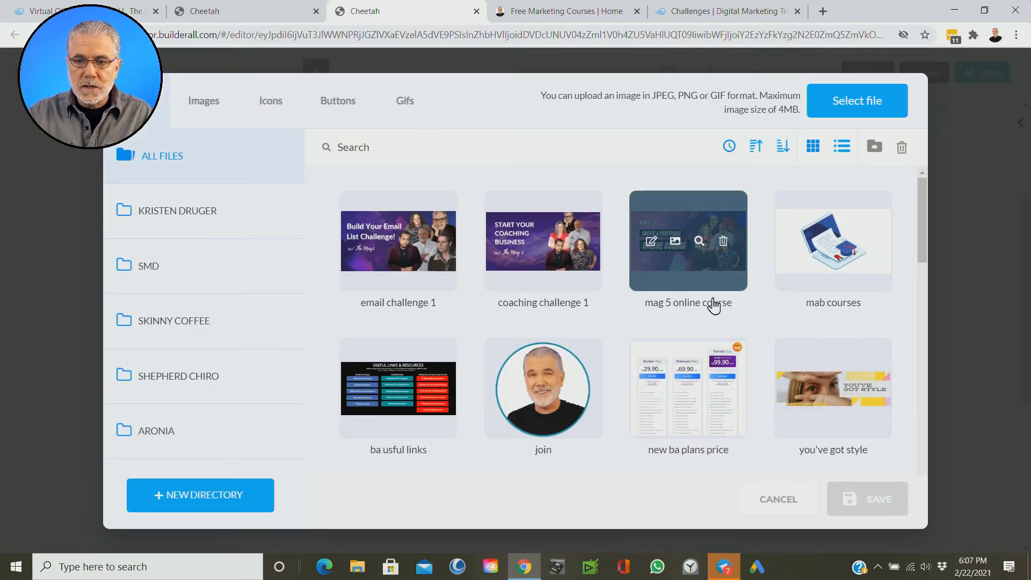
pyautogui.click(693, 263)
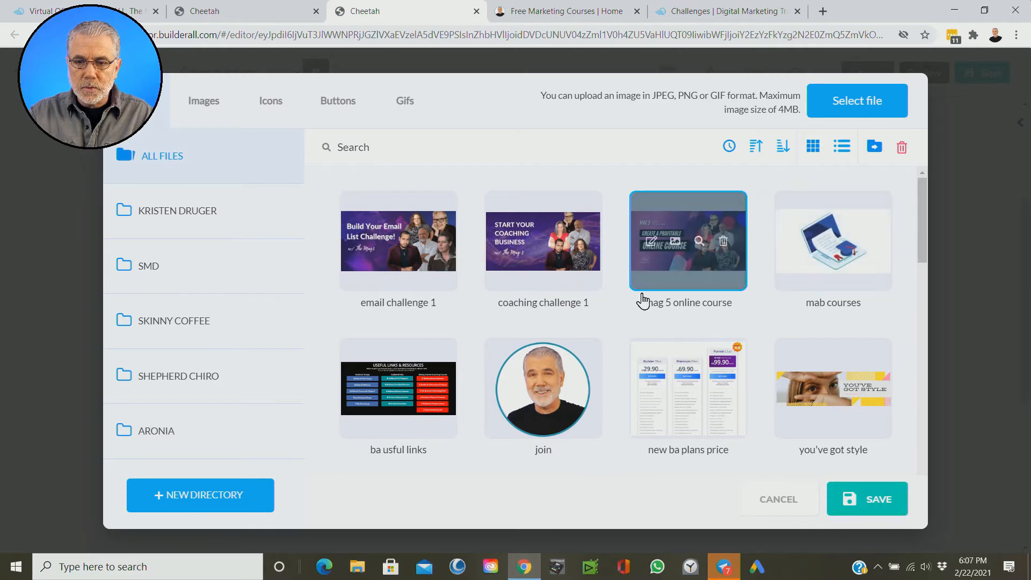
pyautogui.click(876, 504)
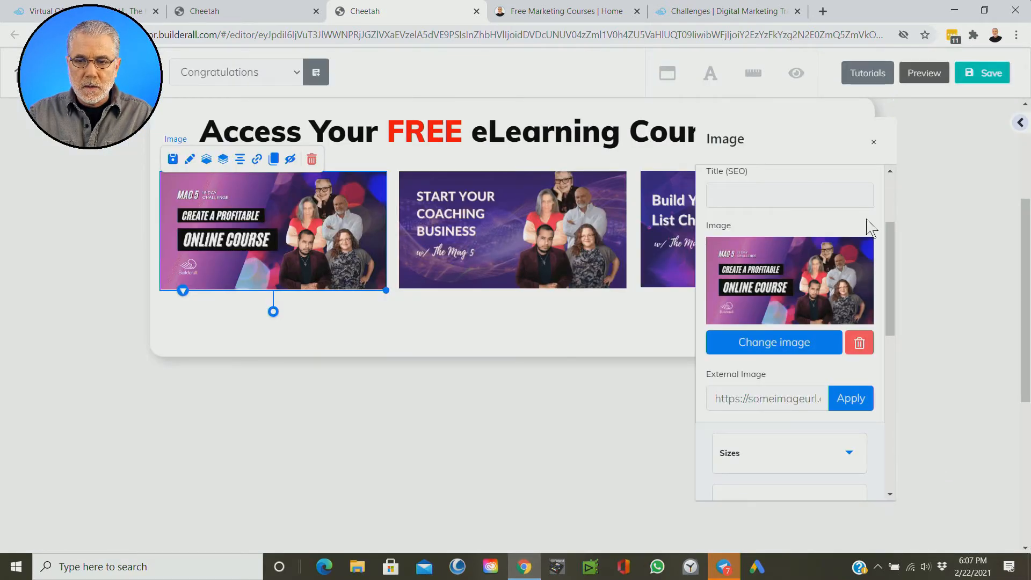
pyautogui.click(874, 148)
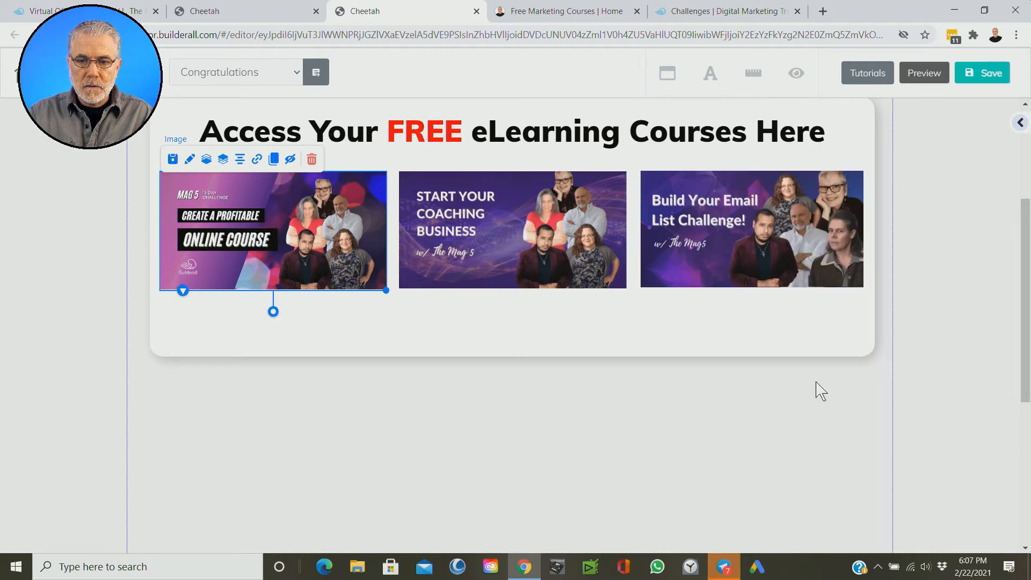
# Step: Nudge the email list challenge image slightly to line it up with the other two course images
pyautogui.click(485, 260)
pyautogui.click(681, 361)
pyautogui.moveTo(698, 244); pyautogui.dragTo(700, 245)
pyautogui.click(812, 455)
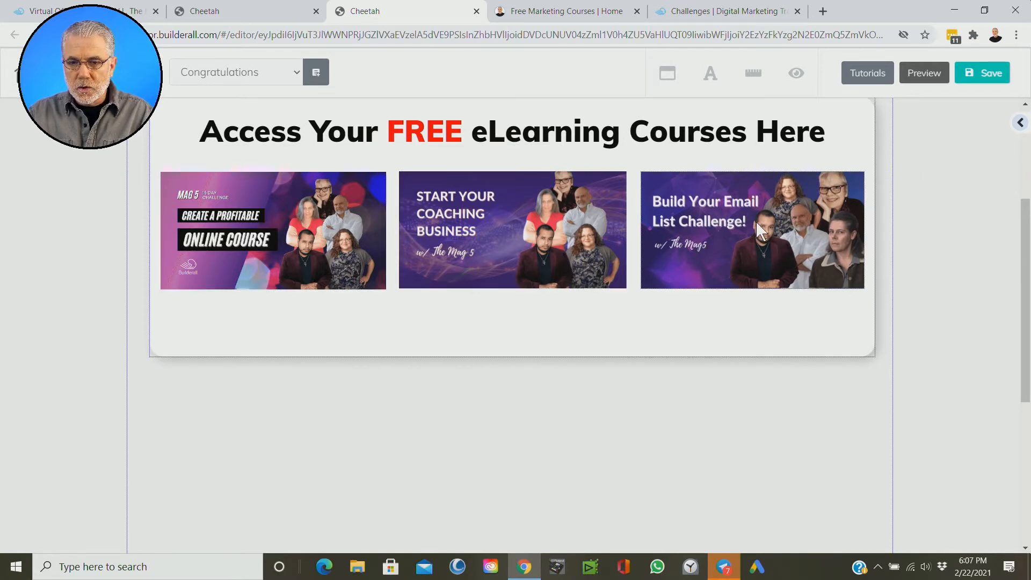
# Step: Offset the email list image downward and the coaching image upward, and realign both with the online course image in one level row
pyautogui.moveTo(711, 237); pyautogui.dragTo(712, 256)
pyautogui.moveTo(550, 239); pyautogui.dragTo(552, 229)
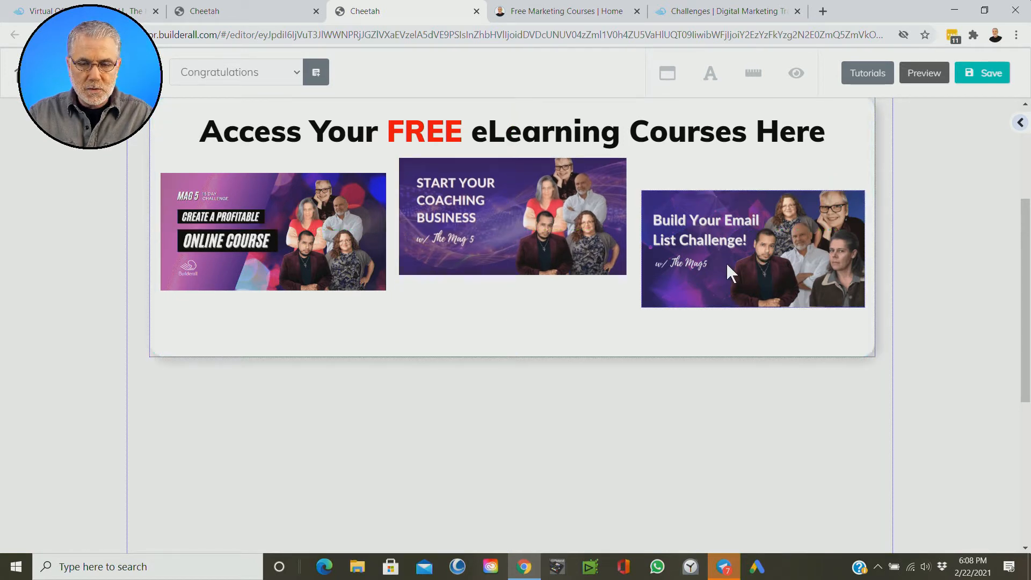
pyautogui.click(711, 236)
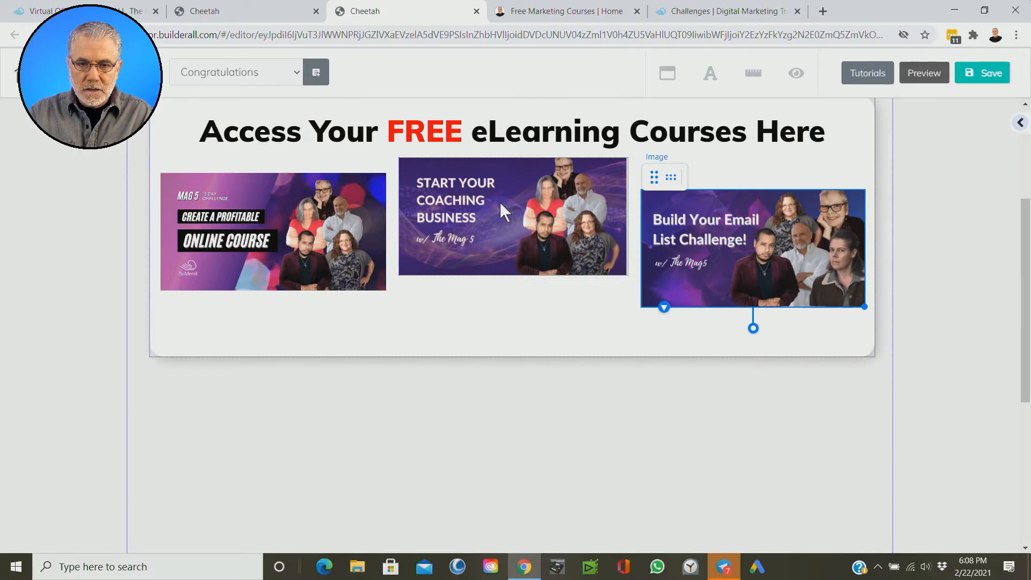
pyautogui.click(500, 203)
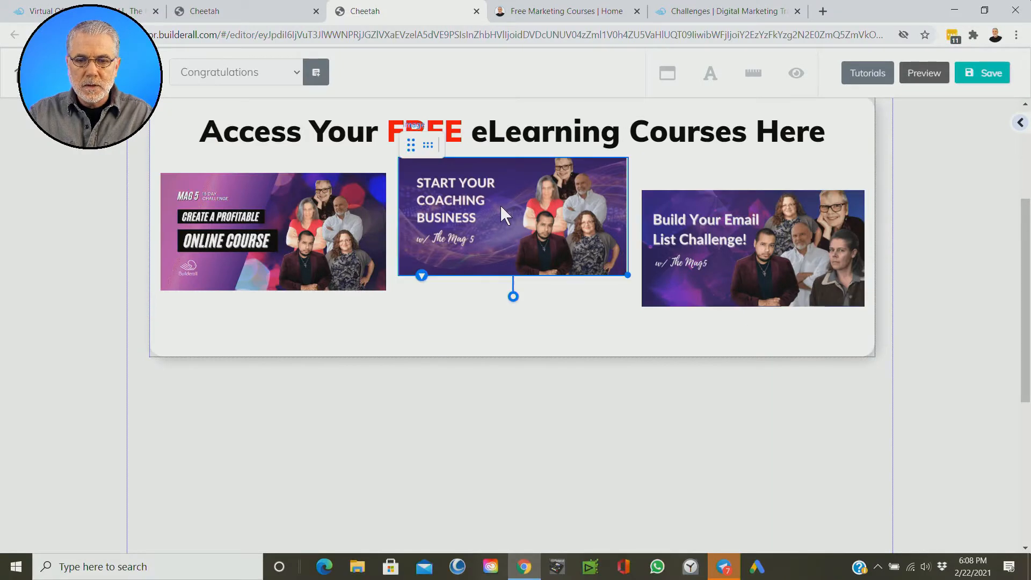
pyautogui.click(285, 244)
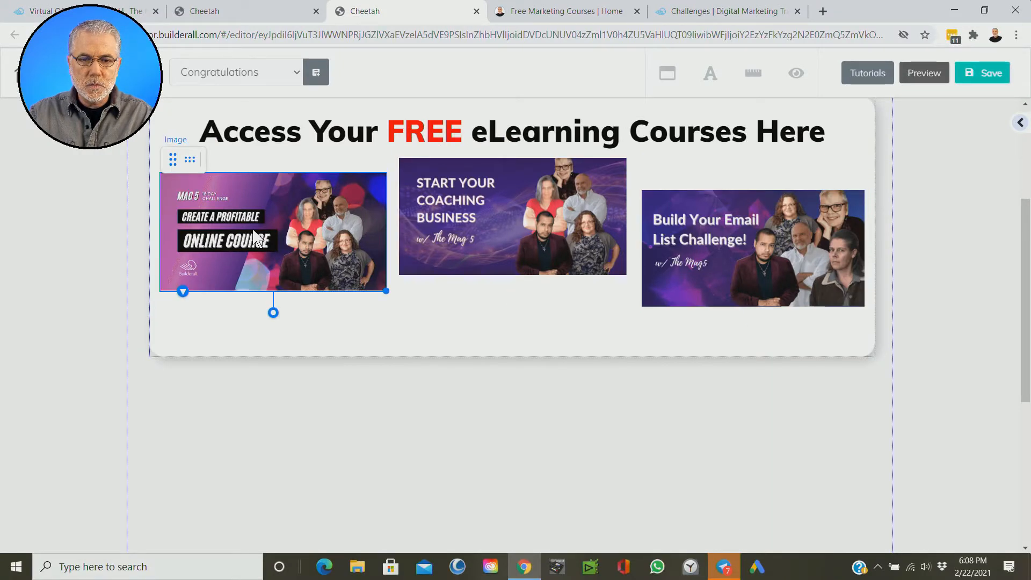
pyautogui.click(191, 161)
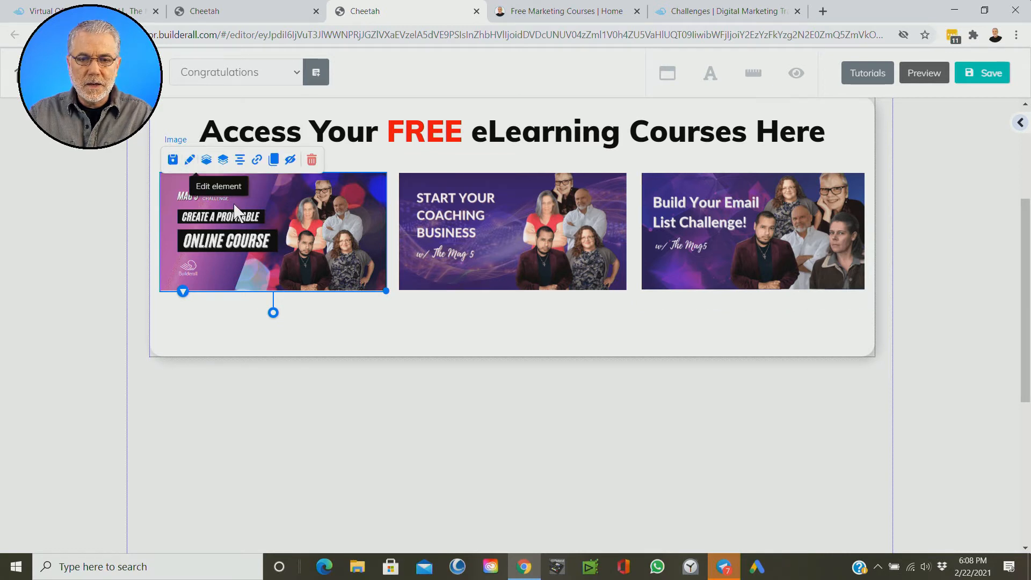
pyautogui.click(771, 426)
# Step: Shorten the box around the eLearning courses by raising its lower edge, reducing the empty space beneath the three images
pyautogui.click(574, 339)
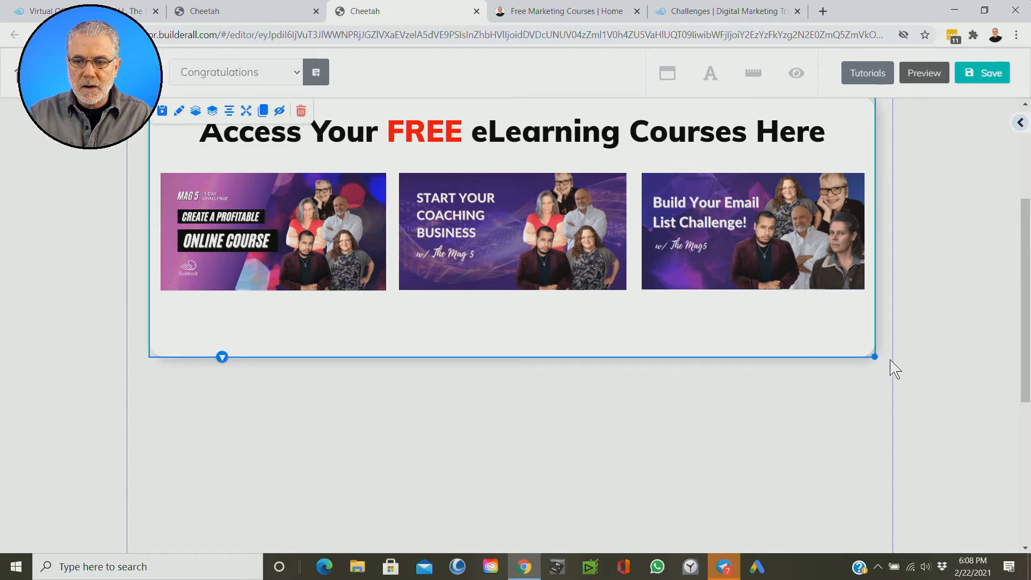
pyautogui.moveTo(875, 356); pyautogui.dragTo(876, 355)
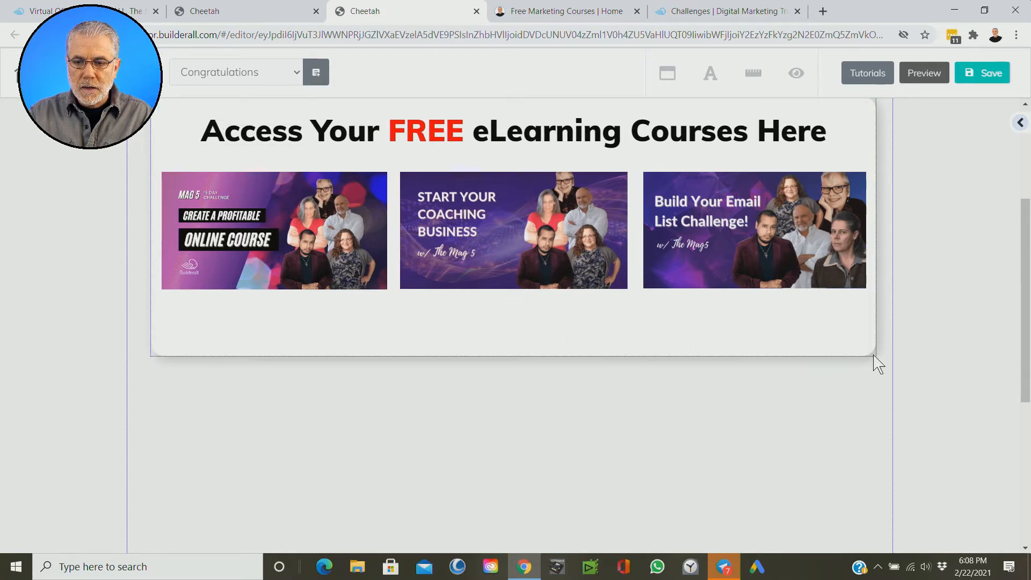
pyautogui.click(873, 356)
pyautogui.moveTo(870, 352); pyautogui.dragTo(873, 331)
pyautogui.click(861, 417)
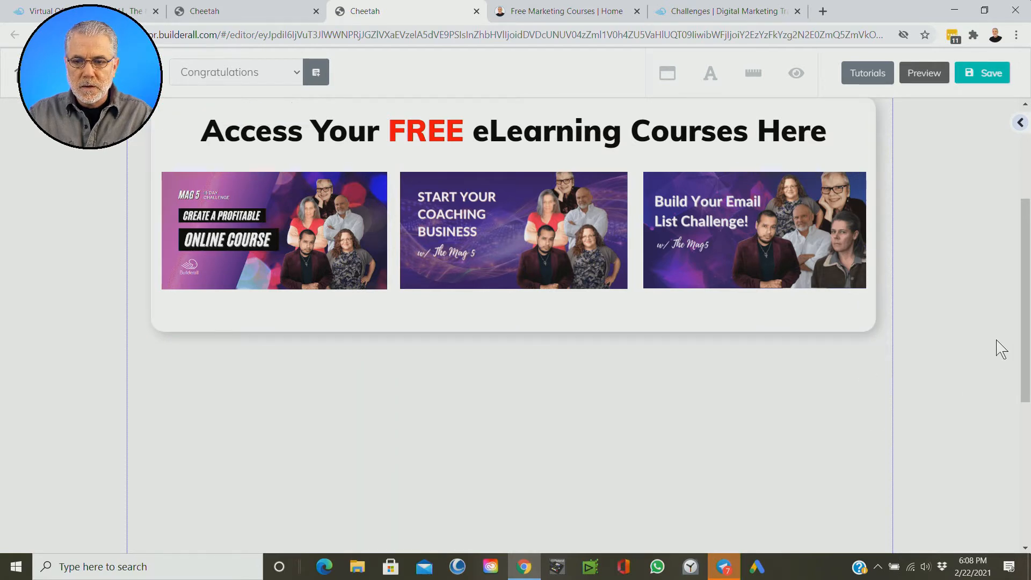
pyautogui.scroll(4, 986, 299)
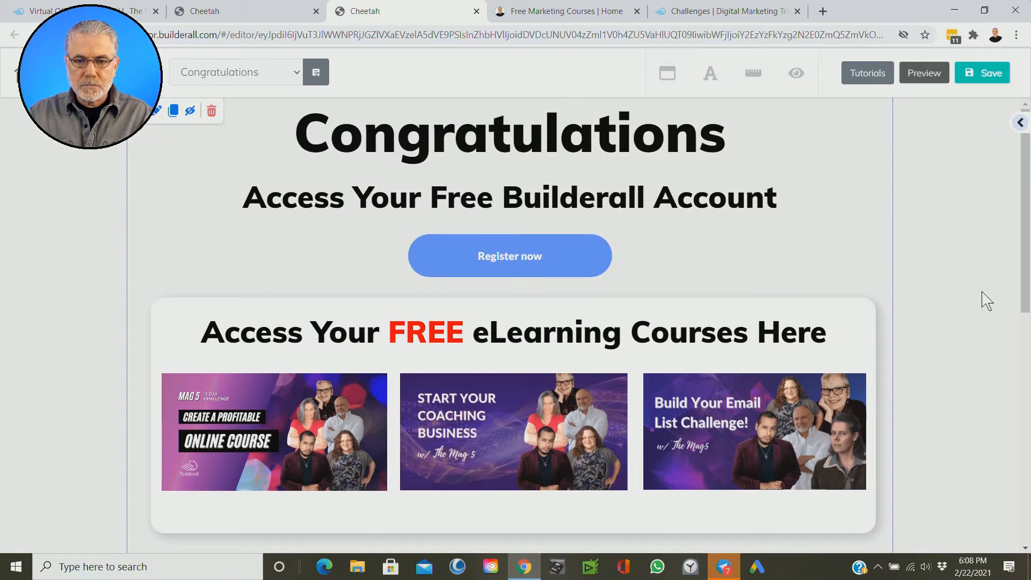
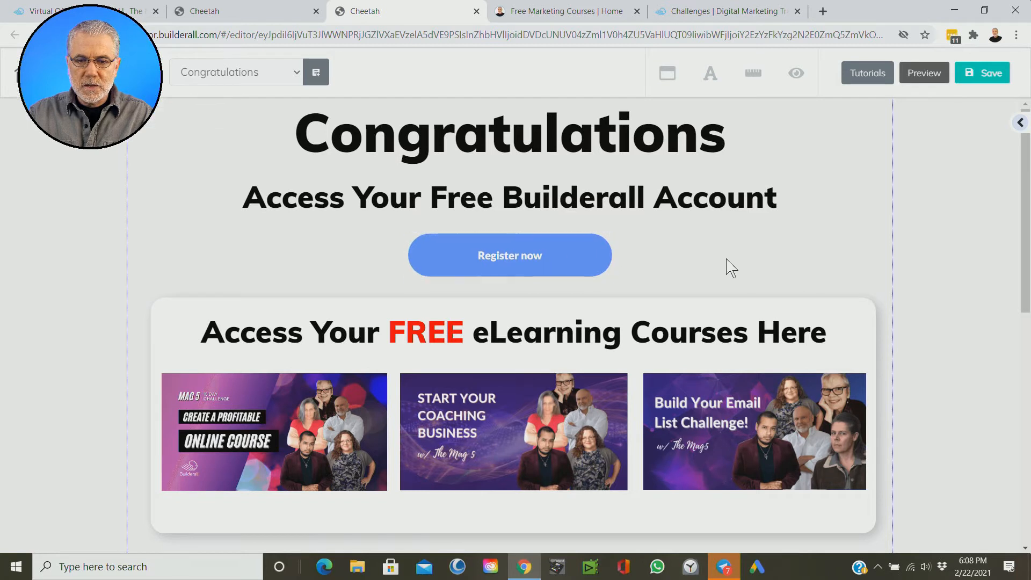
# Step: Change the Register now button's solid background color from the blue to purple B25EFF
pyautogui.scroll(-3, 731, 263)
pyautogui.scroll(3, 727, 257)
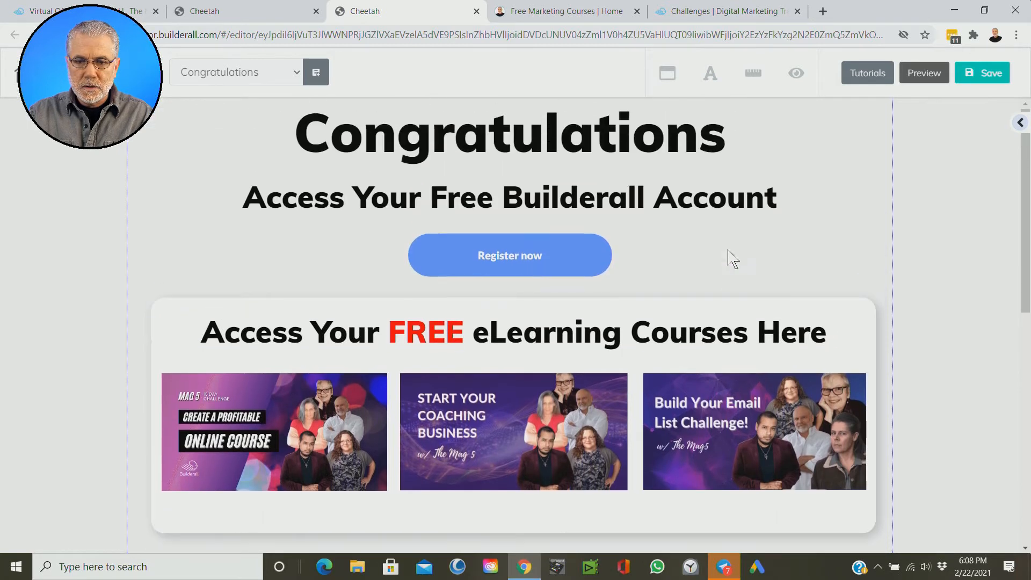
pyautogui.click(556, 253)
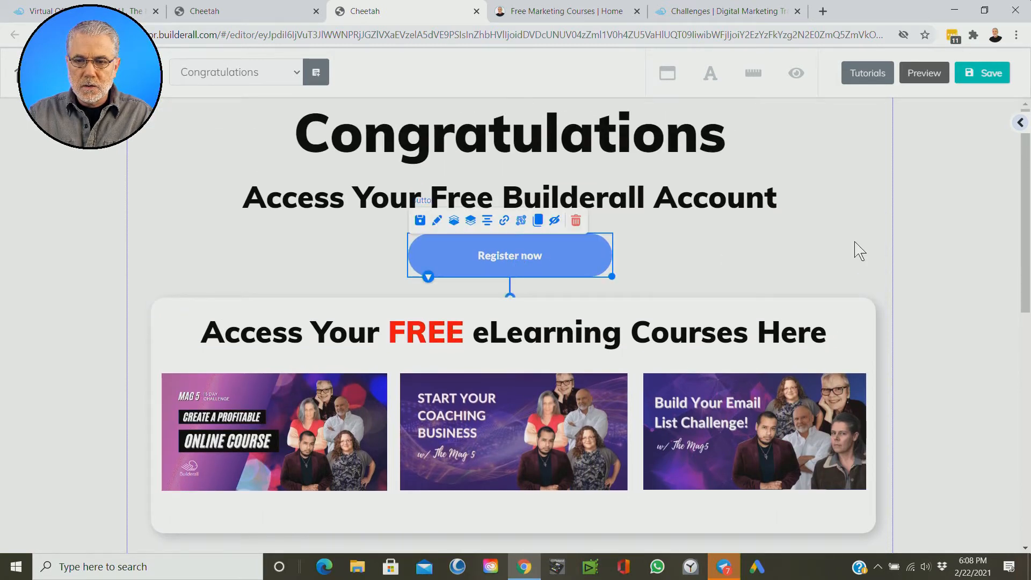
pyautogui.click(1019, 124)
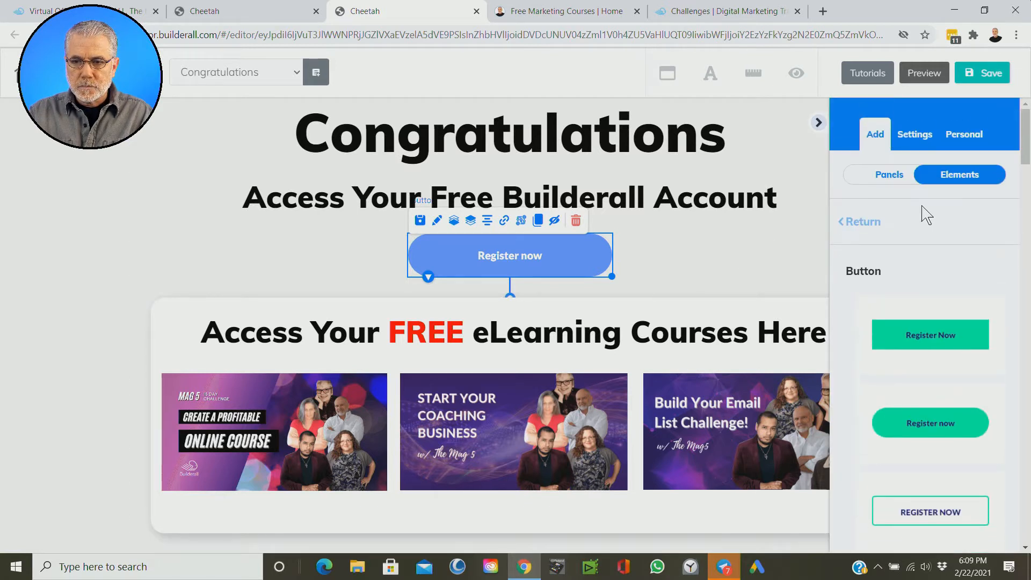
pyautogui.click(870, 233)
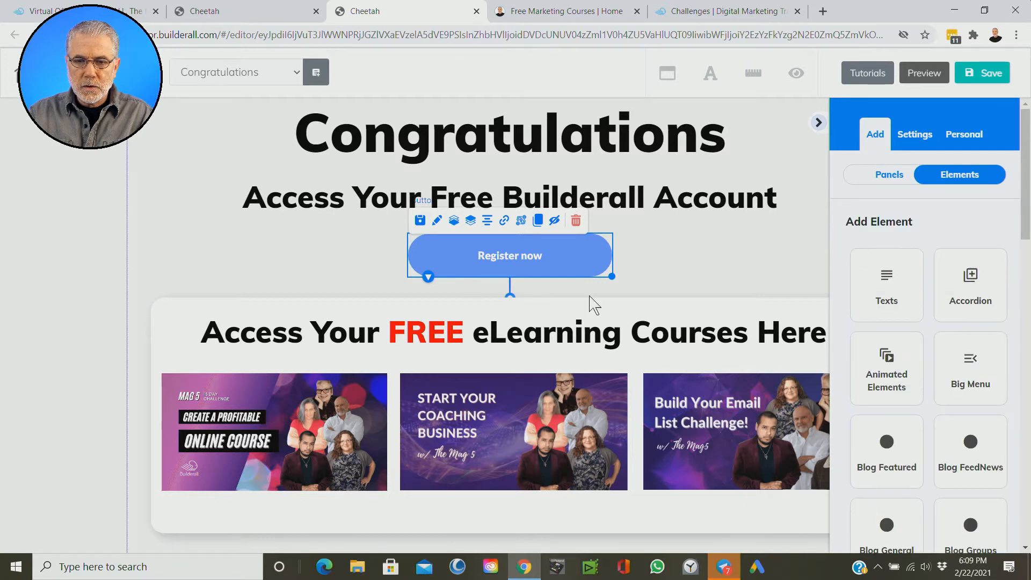
pyautogui.click(438, 223)
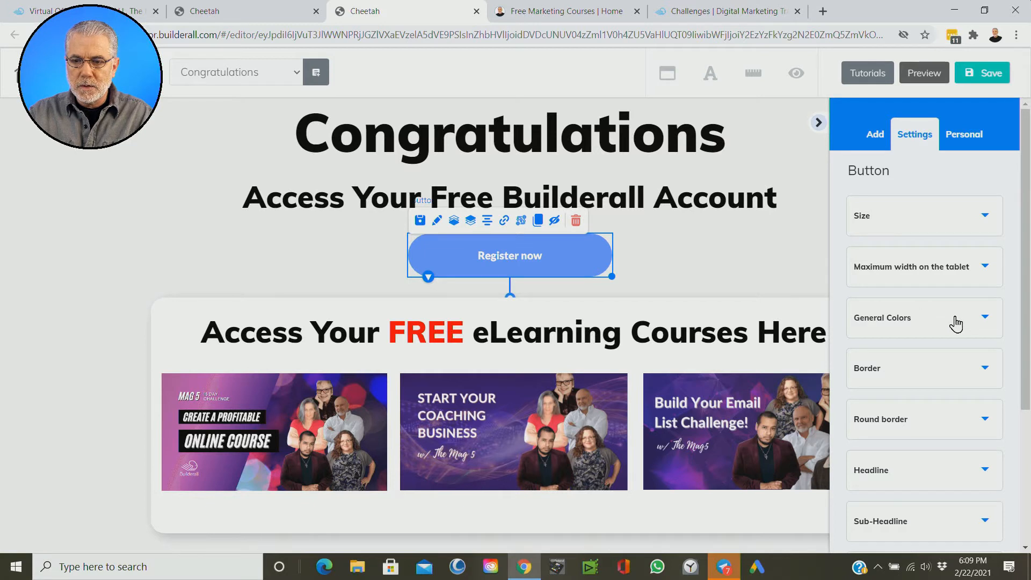
pyautogui.click(955, 324)
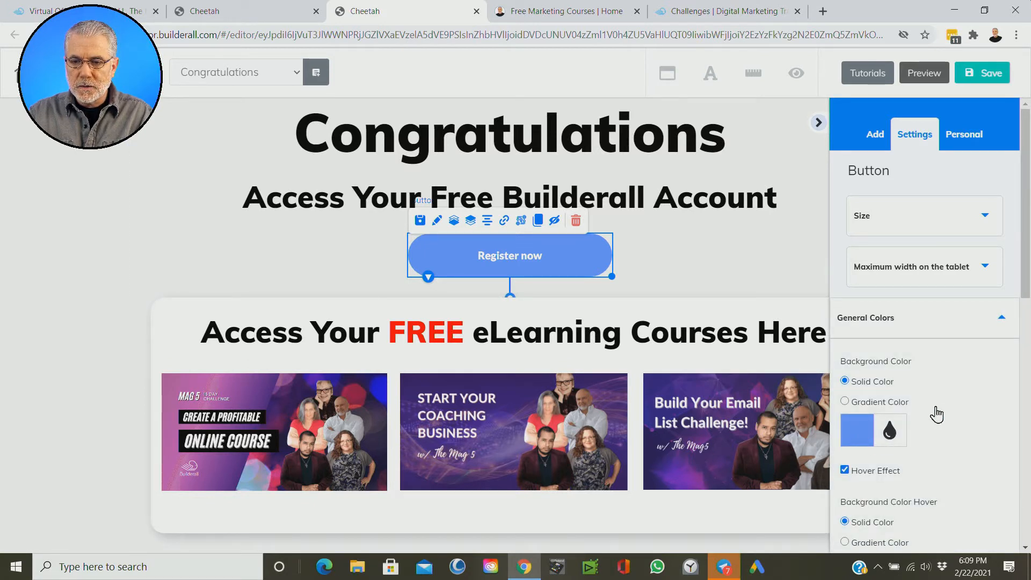
pyautogui.scroll(-3, 937, 414)
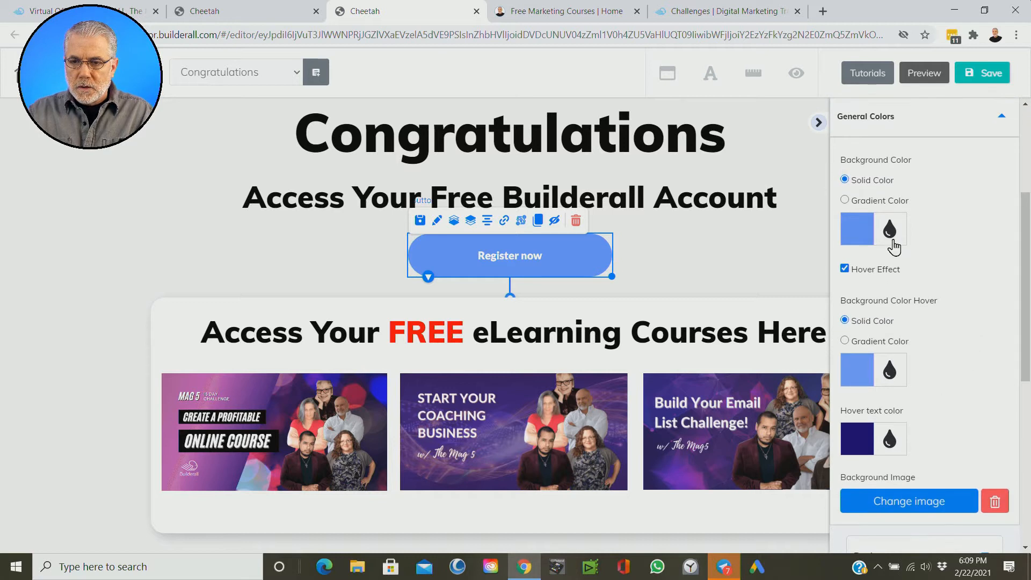
pyautogui.click(858, 241)
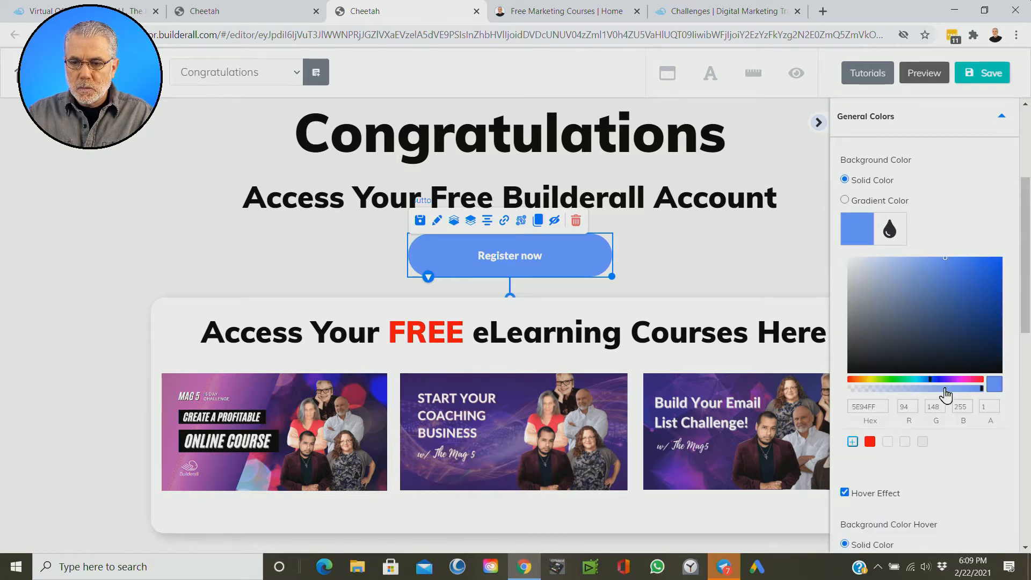
pyautogui.moveTo(941, 385); pyautogui.dragTo(950, 386)
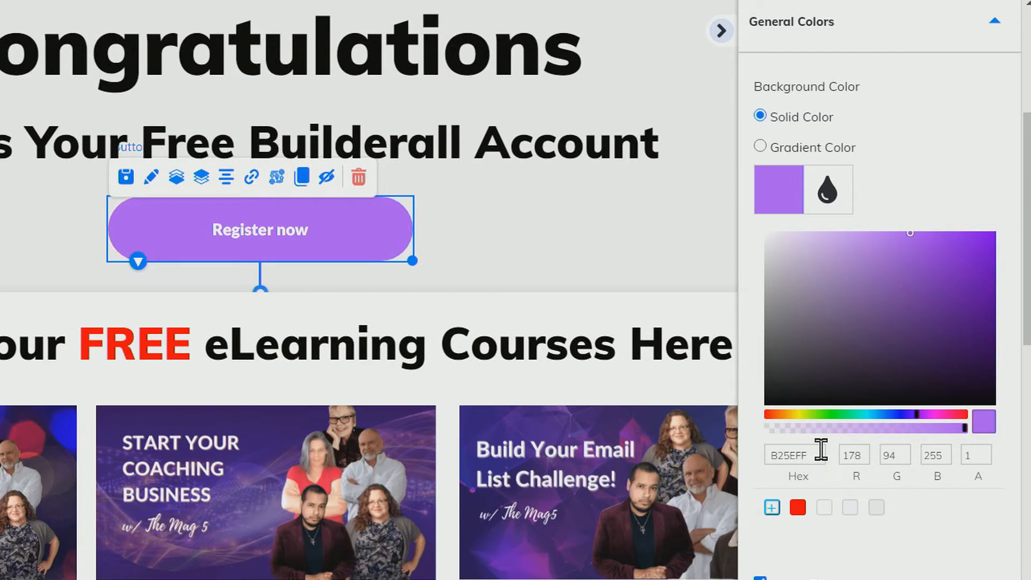
# Step: Copy the hex code B25EFF into the button's hover background color and save that purple as a reusable swatch
pyautogui.click(816, 458)
pyautogui.rightClick(785, 457)
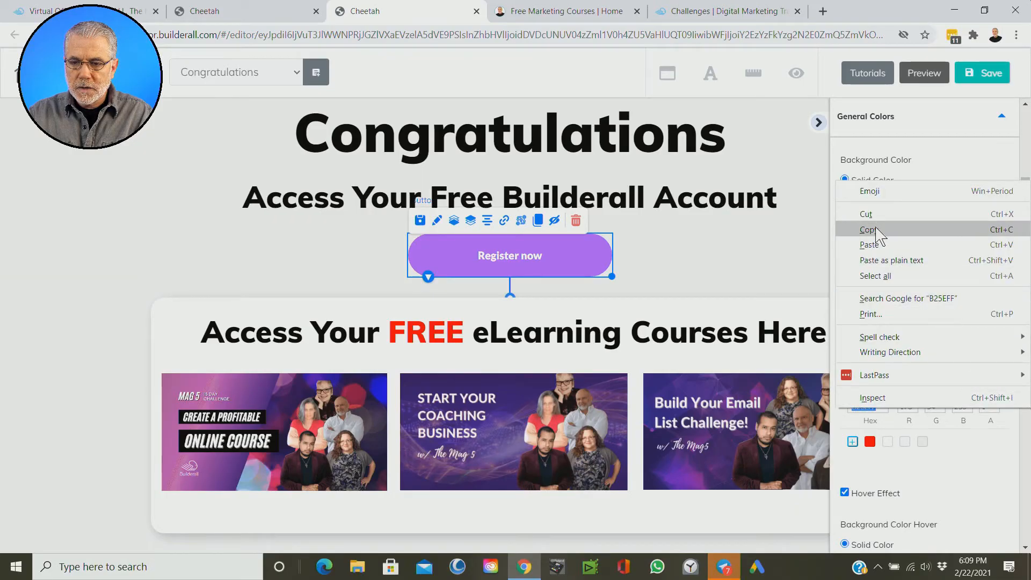
pyautogui.click(877, 230)
pyautogui.scroll(-5, 945, 430)
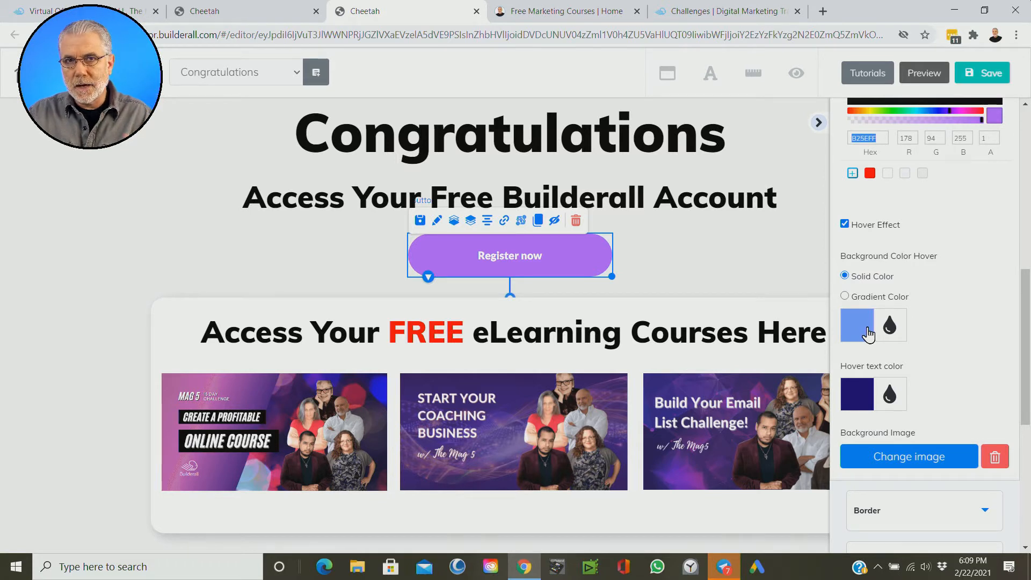
pyautogui.scroll(-2, 920, 319)
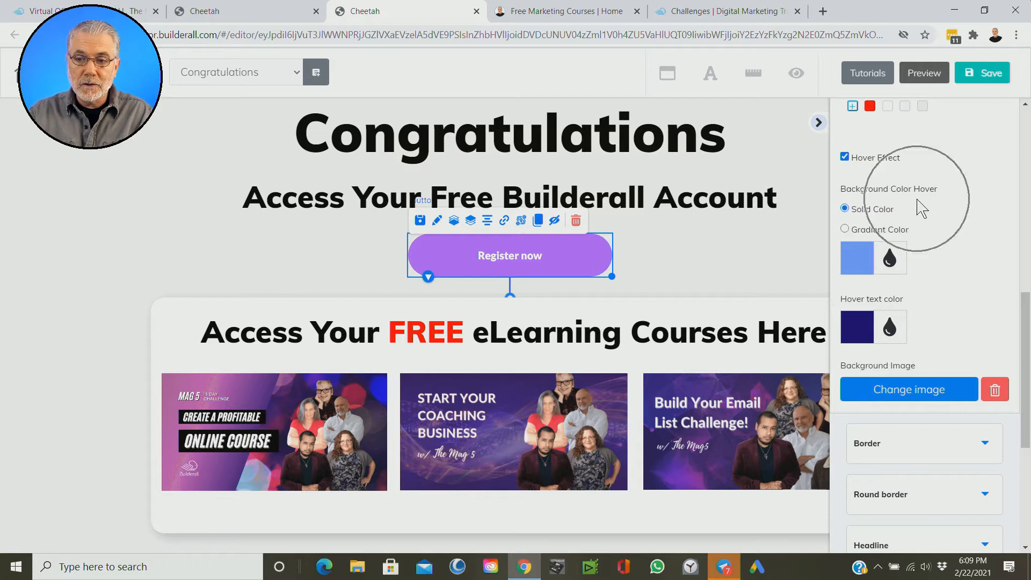
pyautogui.click(853, 268)
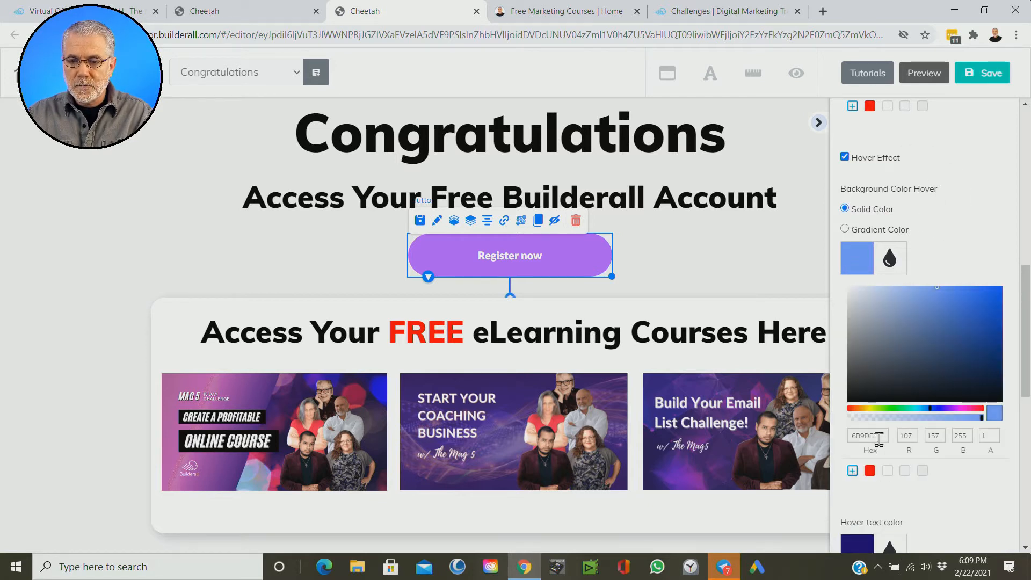
pyautogui.moveTo(882, 436); pyautogui.dragTo(848, 436)
pyautogui.rightClick(864, 435)
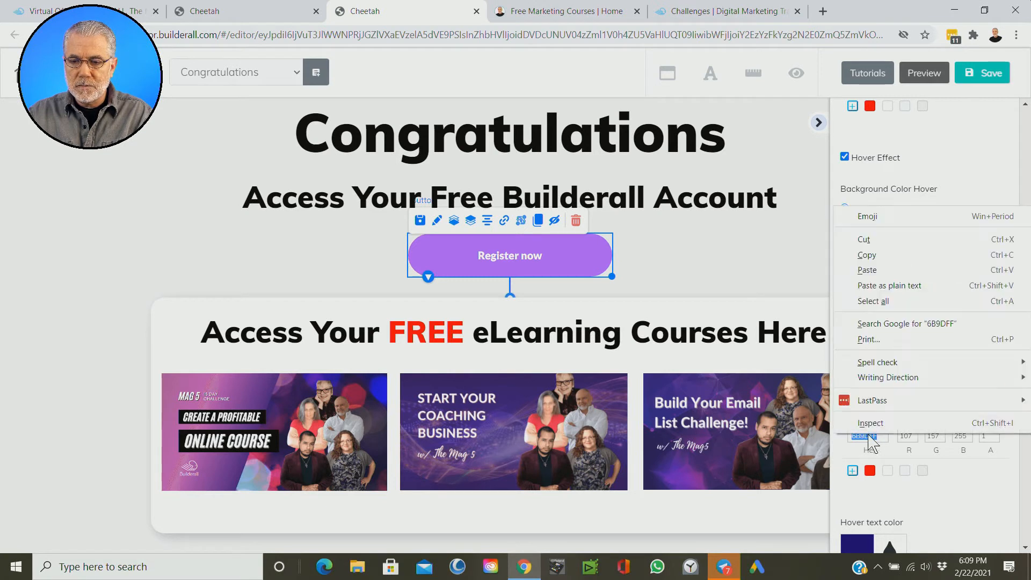
pyautogui.click(878, 270)
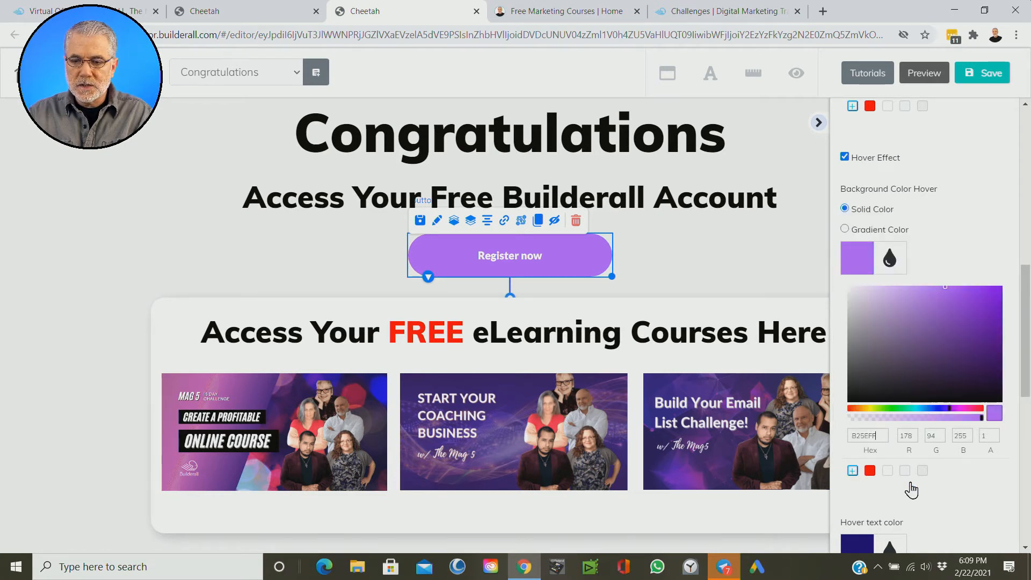
pyautogui.scroll(-4, 911, 488)
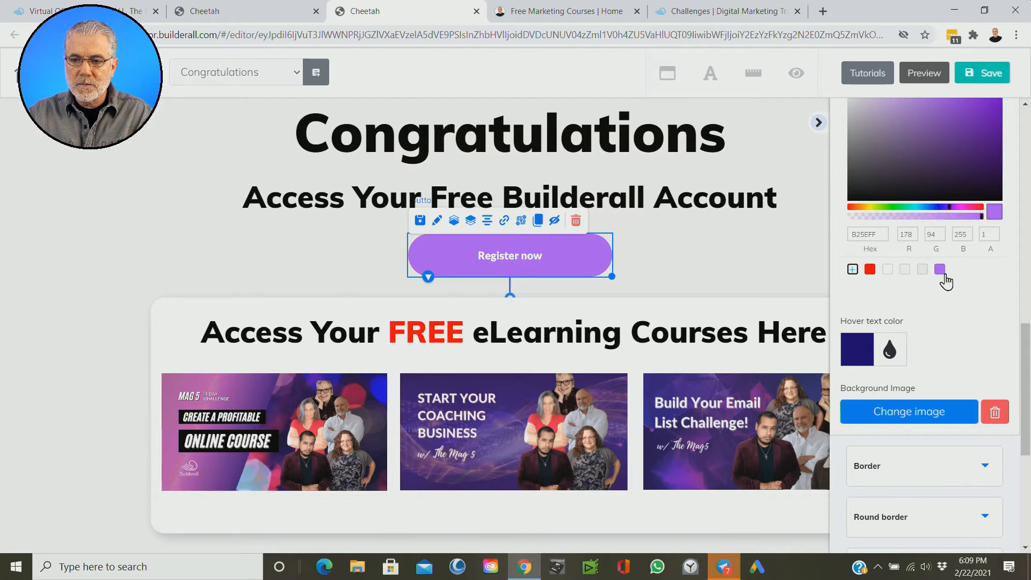
# Step: Set the button's hover text color to black 000000 and collapse the color pickers and general color settings
pyautogui.scroll(-1, 950, 284)
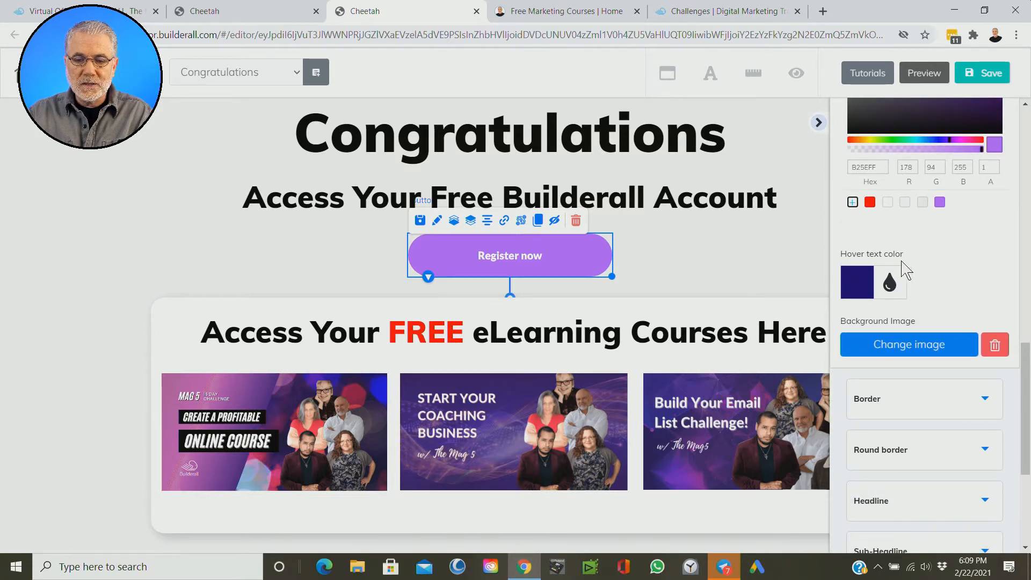
pyautogui.scroll(-1, 886, 277)
pyautogui.click(858, 223)
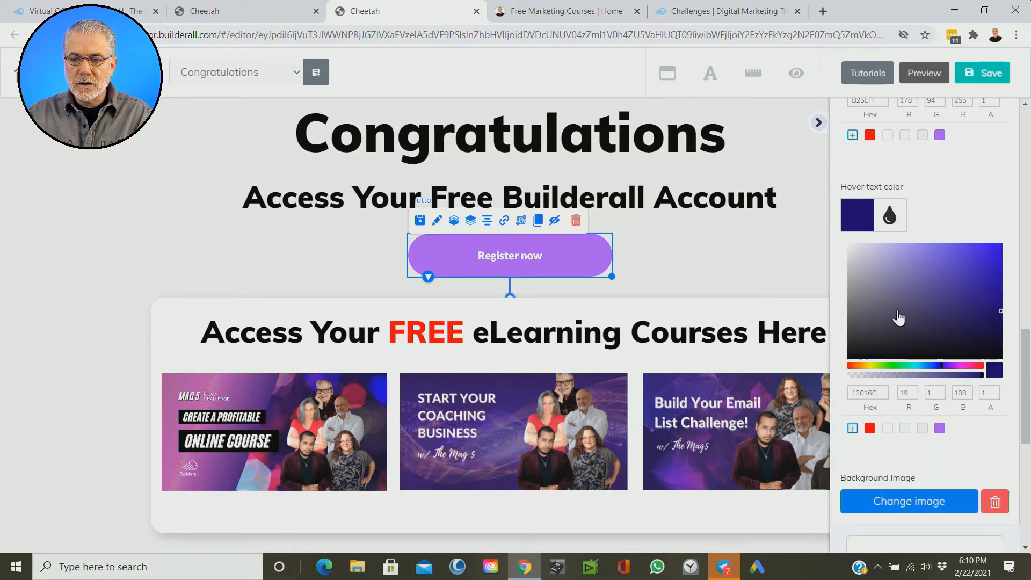
pyautogui.moveTo(892, 324); pyautogui.dragTo(844, 369)
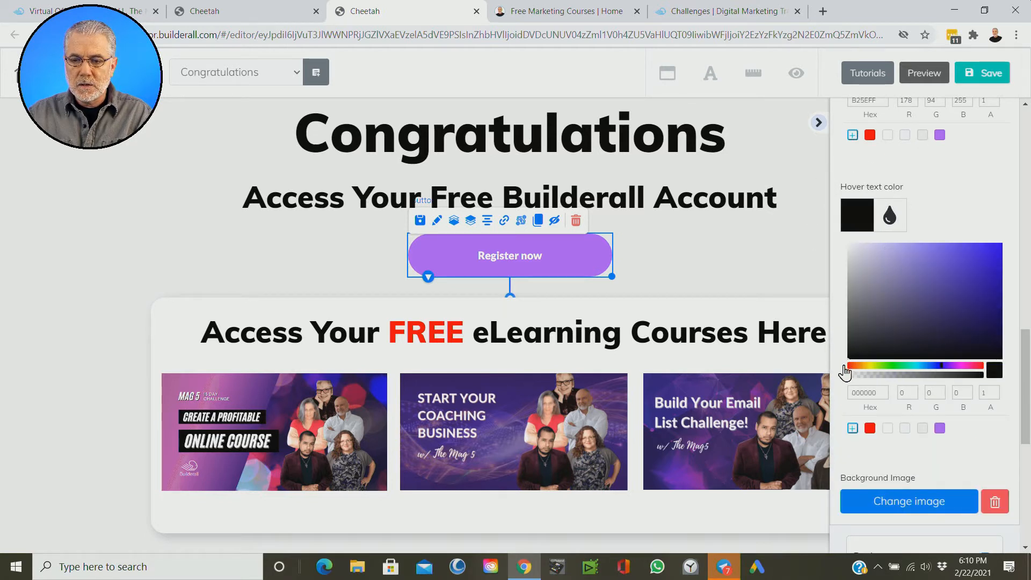
pyautogui.click(892, 225)
pyautogui.scroll(5, 946, 232)
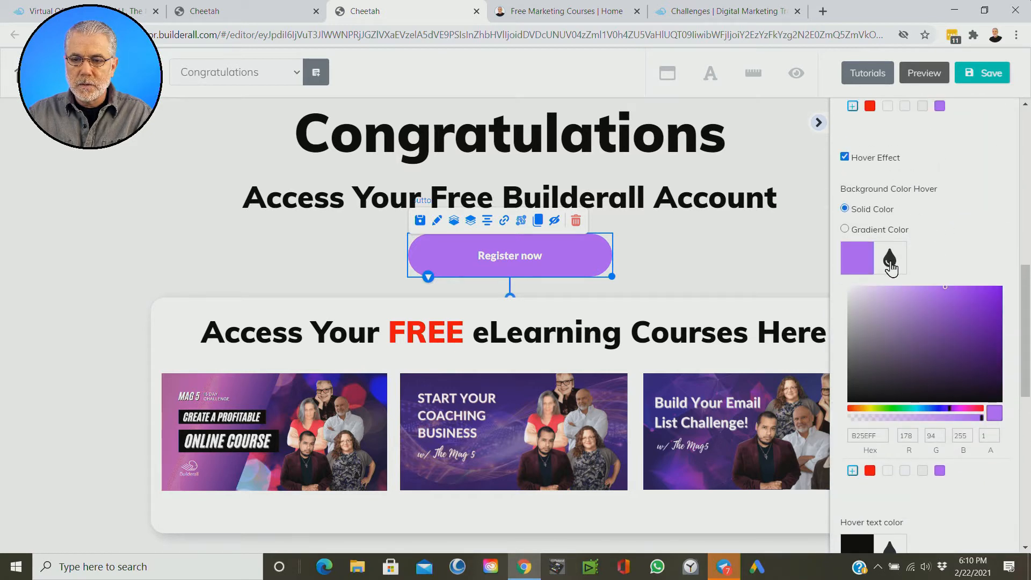
pyautogui.click(891, 259)
pyautogui.scroll(1, 958, 246)
pyautogui.scroll(4, 958, 246)
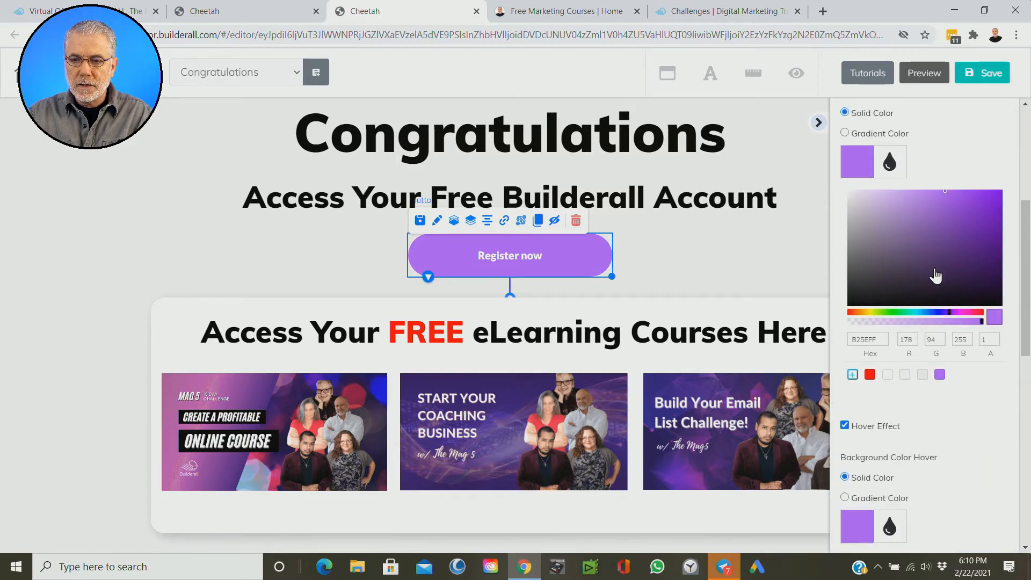
pyautogui.click(890, 163)
pyautogui.scroll(1, 966, 194)
pyautogui.scroll(2, 972, 193)
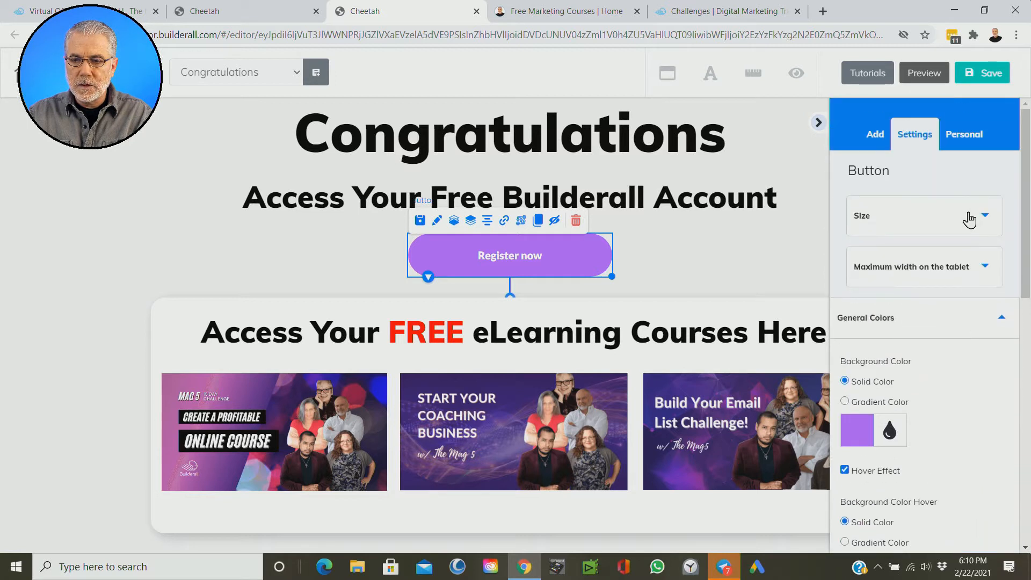
pyautogui.click(996, 316)
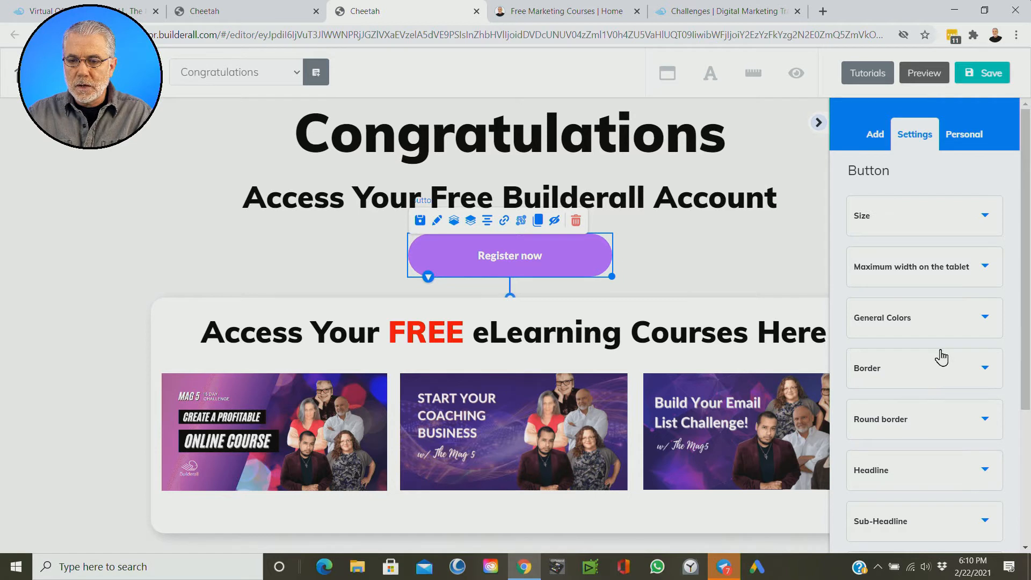
# Step: Replace the button's headline text with "Access Builderall"
pyautogui.scroll(-4, 939, 357)
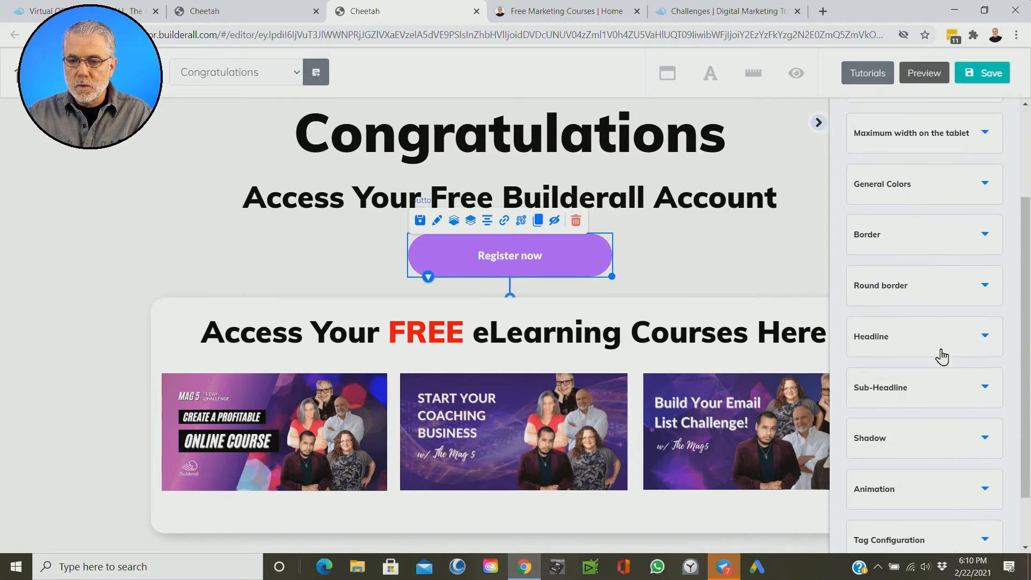
pyautogui.click(985, 271)
pyautogui.scroll(-1, 926, 274)
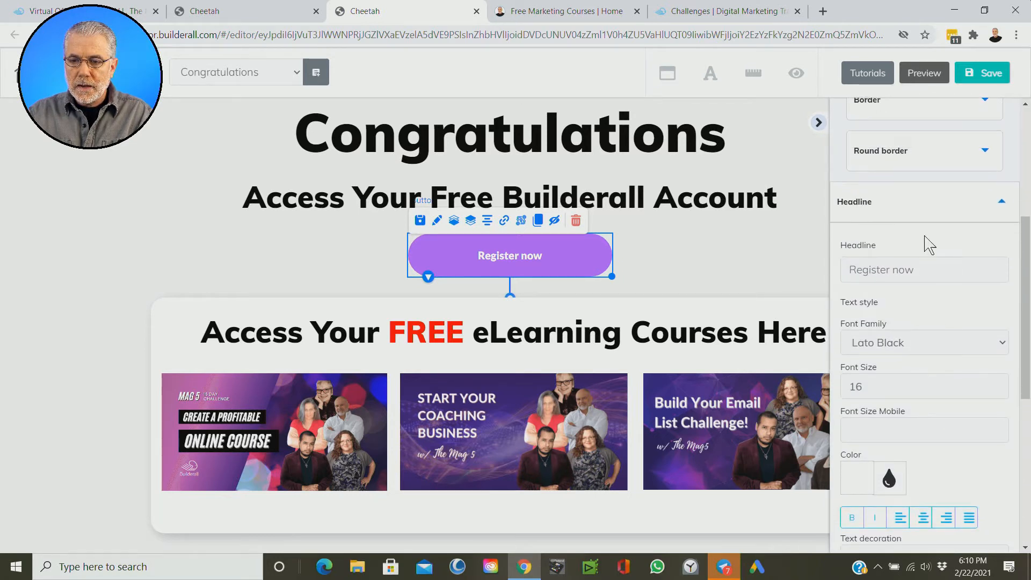
pyautogui.moveTo(927, 274); pyautogui.dragTo(849, 268)
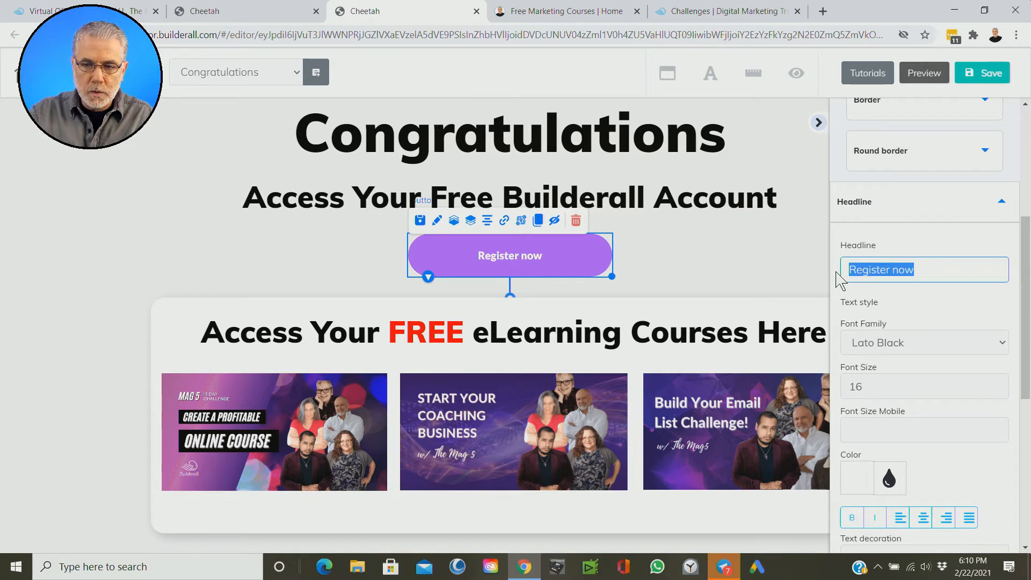
pyautogui.write('Access Builderall')
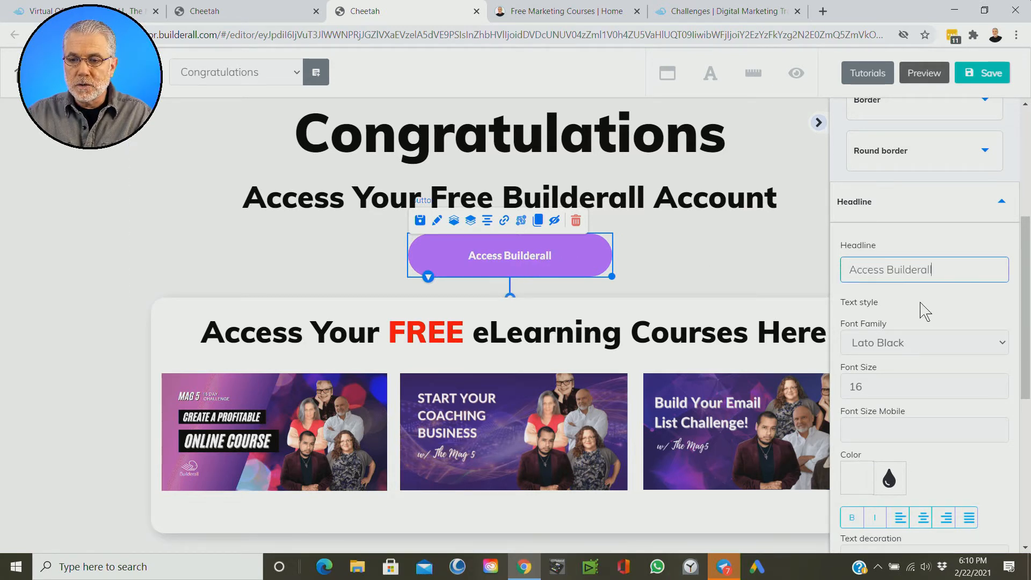
# Step: Increase the button's headline font size to slightly above 32
pyautogui.scroll(-1, 916, 357)
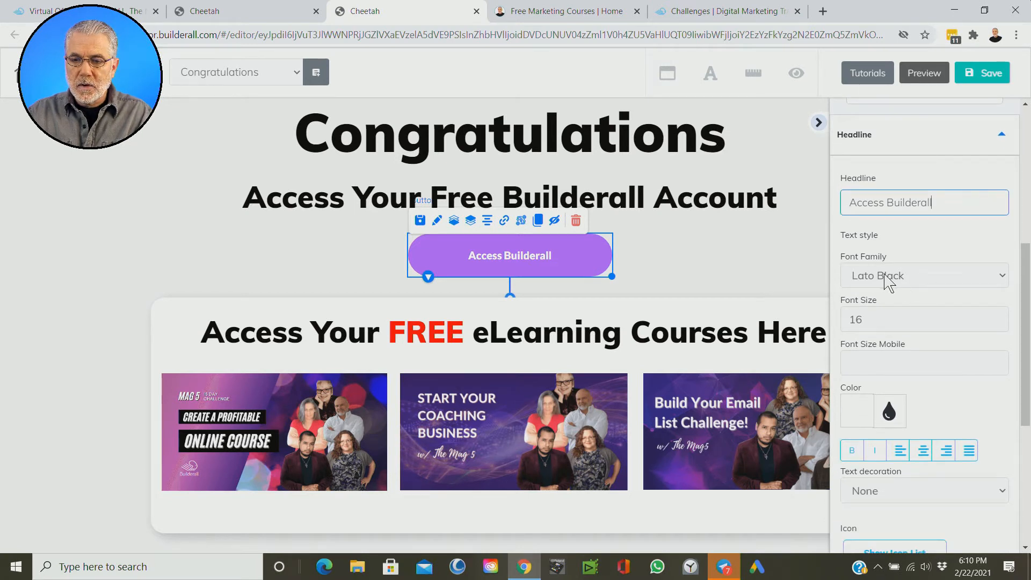
pyautogui.scroll(-2, 908, 304)
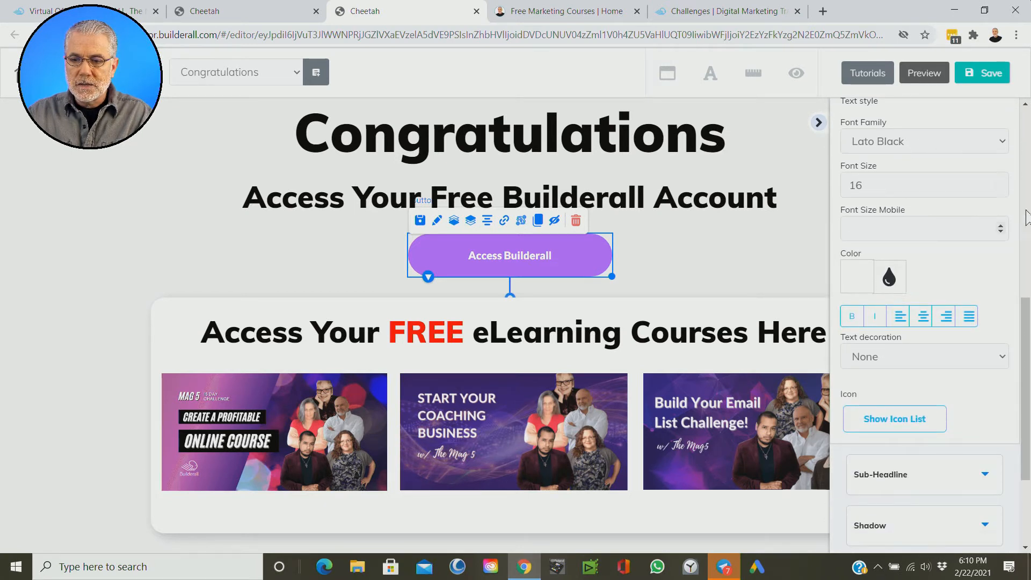
pyautogui.click(1001, 183)
pyautogui.click(1001, 184)
pyautogui.click(1000, 183)
pyautogui.click(1001, 183)
pyautogui.click(1001, 183)
pyautogui.click(1000, 184)
pyautogui.click(1000, 183)
pyautogui.click(1001, 183)
pyautogui.click(1001, 183)
pyautogui.click(1000, 183)
pyautogui.click(1000, 183)
pyautogui.click(1000, 183)
pyautogui.click(1001, 183)
pyautogui.click(1000, 183)
pyautogui.click(1001, 183)
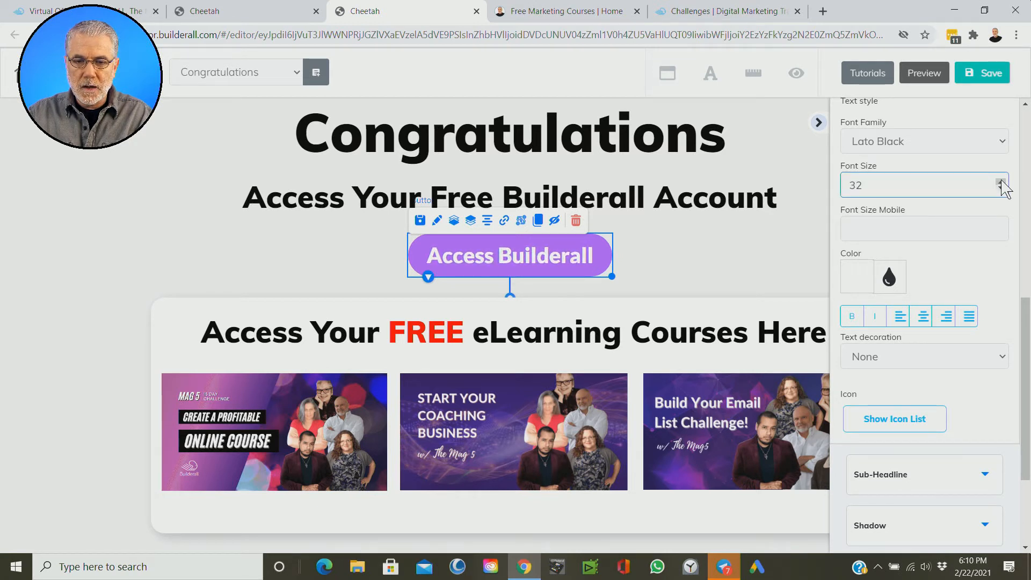
pyautogui.click(1000, 183)
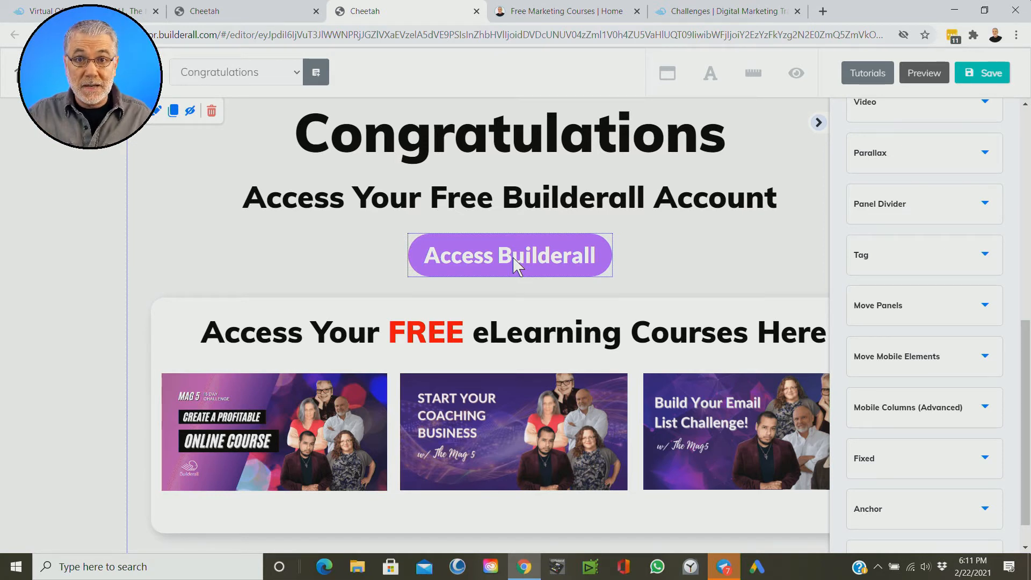
# Step: Copy the Virtual Office address office.builderall.com/us/office from its browser tab and return to the Congratulations page editor
pyautogui.click(527, 263)
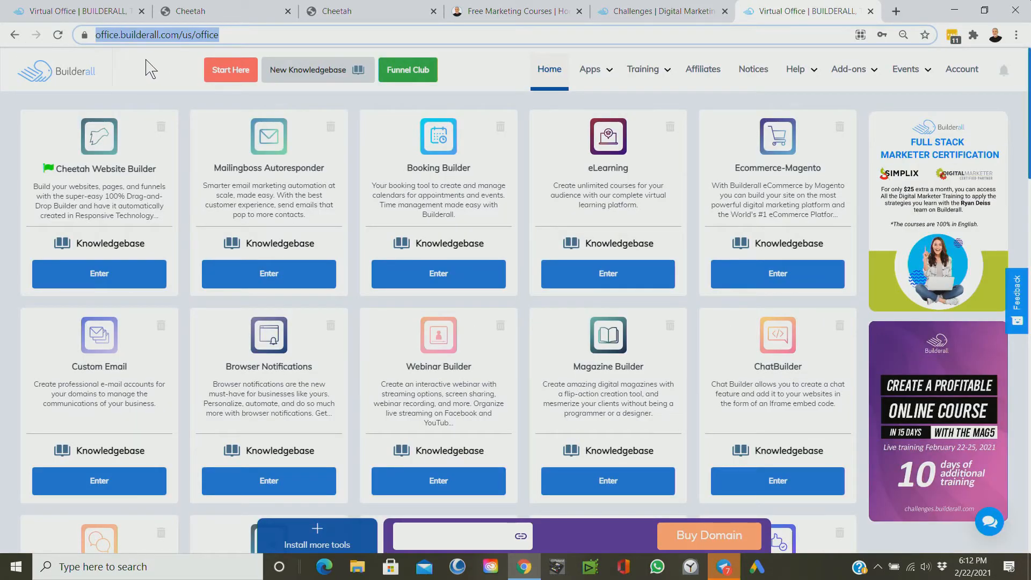
pyautogui.rightClick(179, 43)
pyautogui.click(217, 104)
pyautogui.click(371, 11)
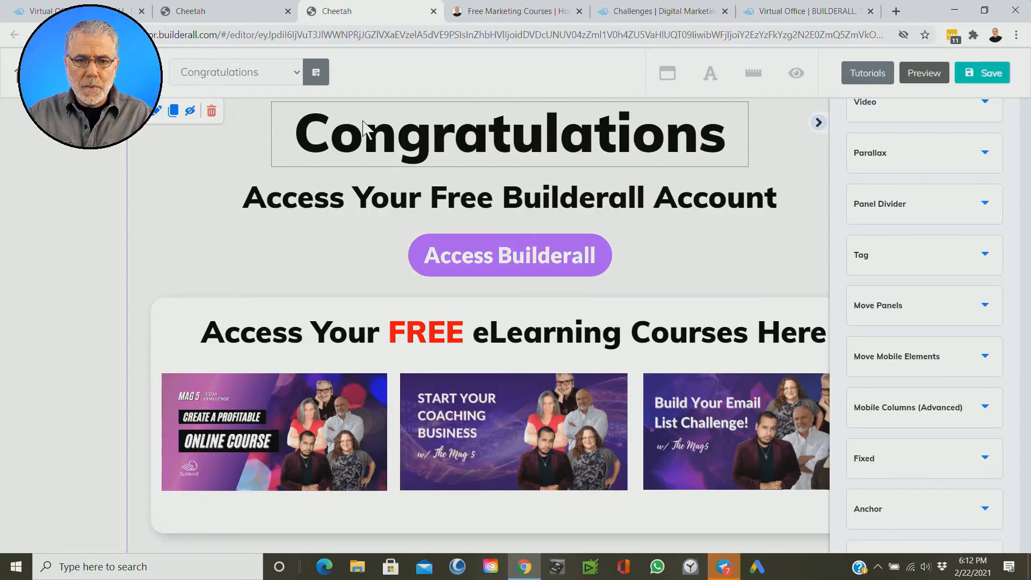
pyautogui.click(495, 260)
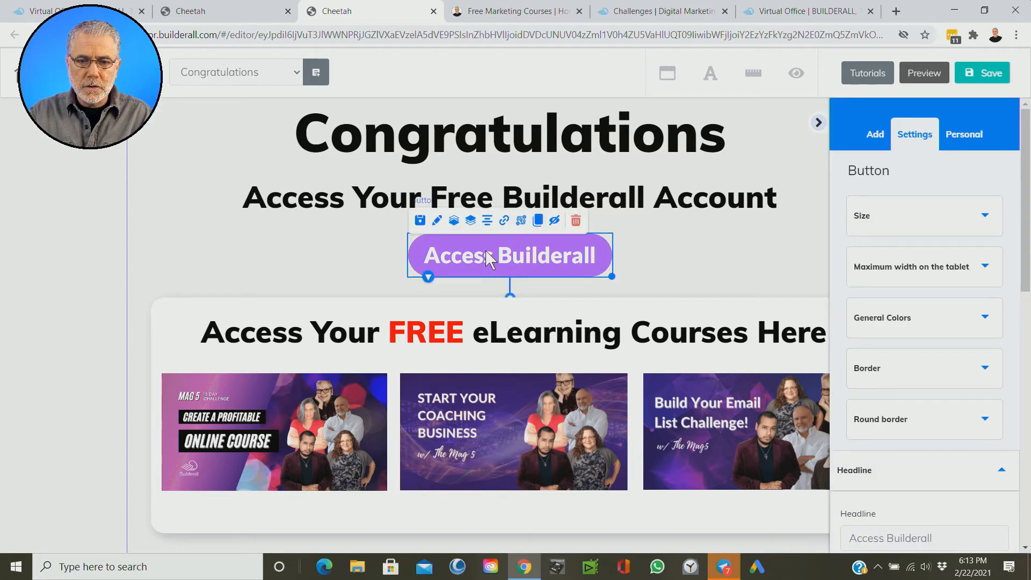
pyautogui.click(504, 221)
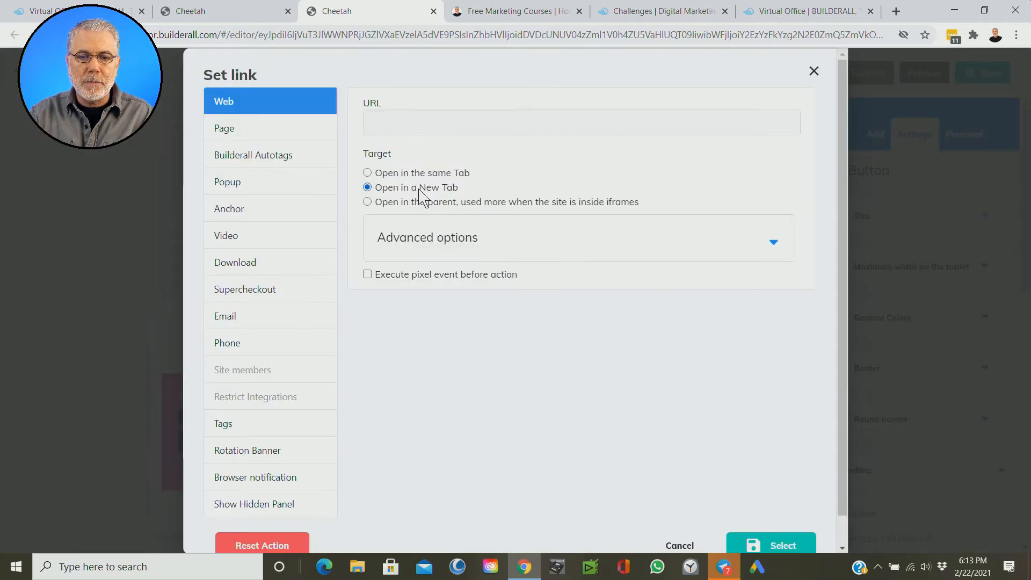
pyautogui.click(391, 117)
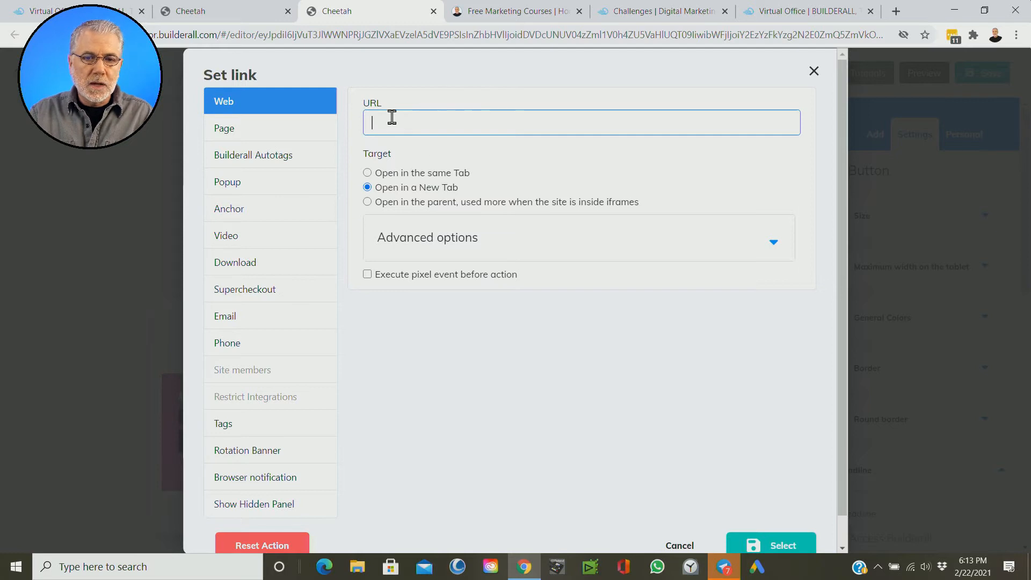
pyautogui.click(230, 111)
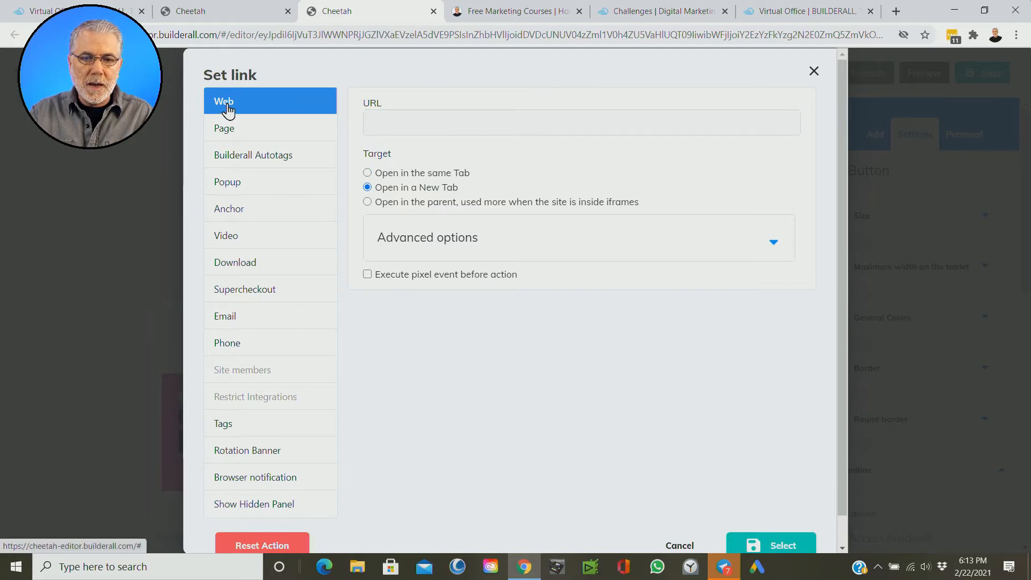
pyautogui.click(382, 119)
pyautogui.rightClick(380, 120)
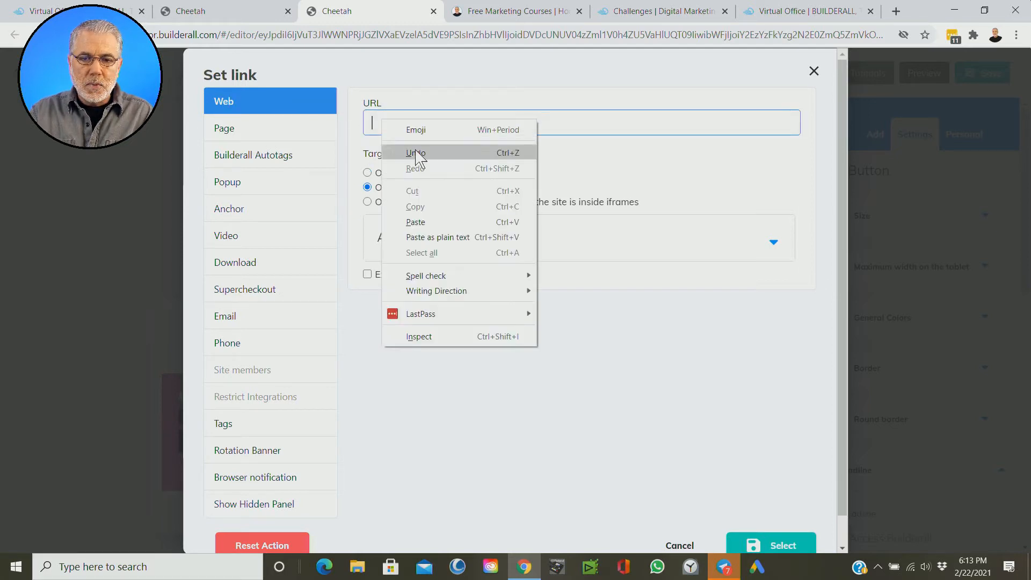
pyautogui.click(423, 228)
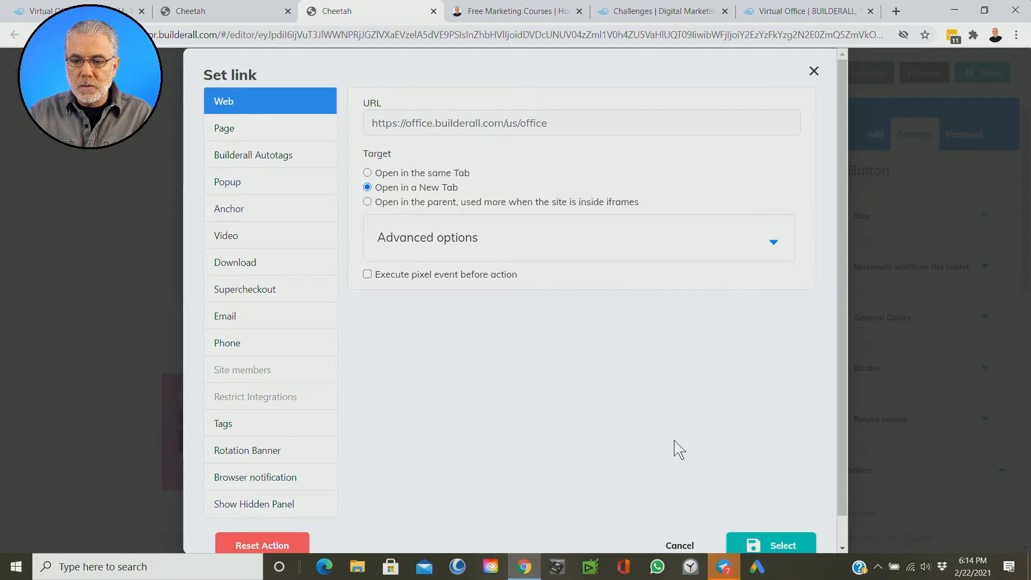
pyautogui.scroll(-1, 698, 462)
pyautogui.click(768, 515)
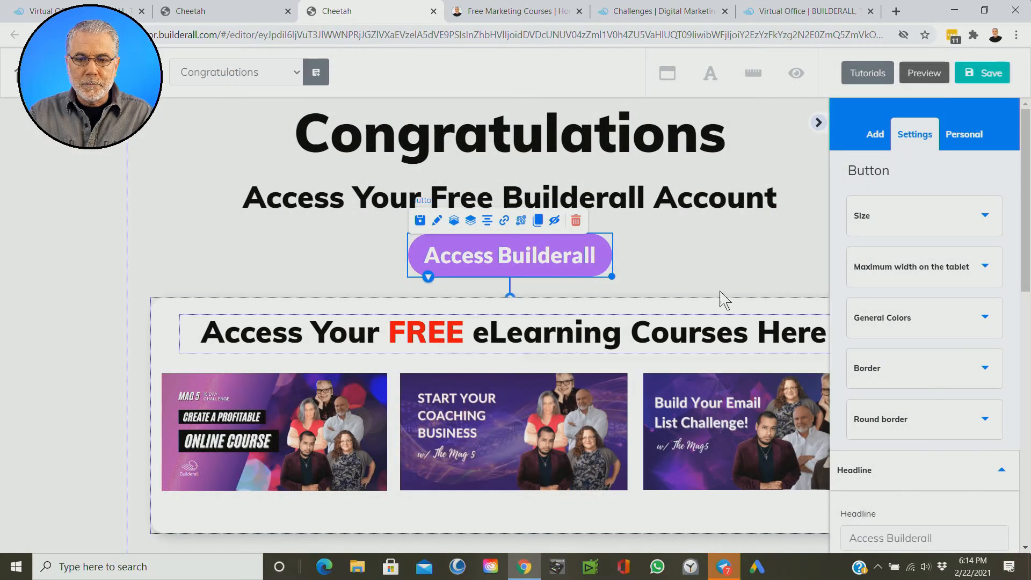
pyautogui.click(679, 256)
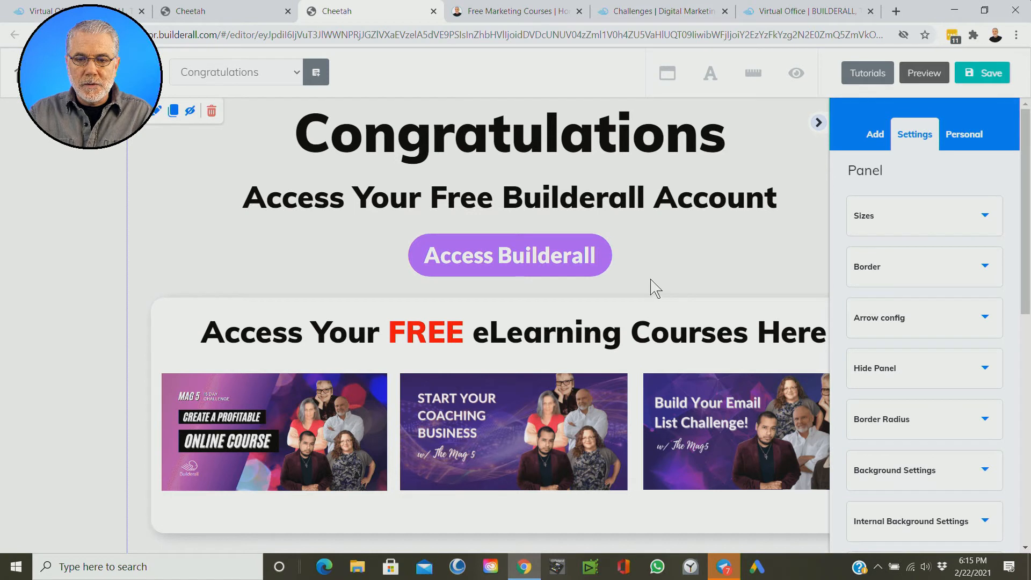
# Step: Set the Access Builderall button's shadow color to dark gray 595959
pyautogui.click(486, 240)
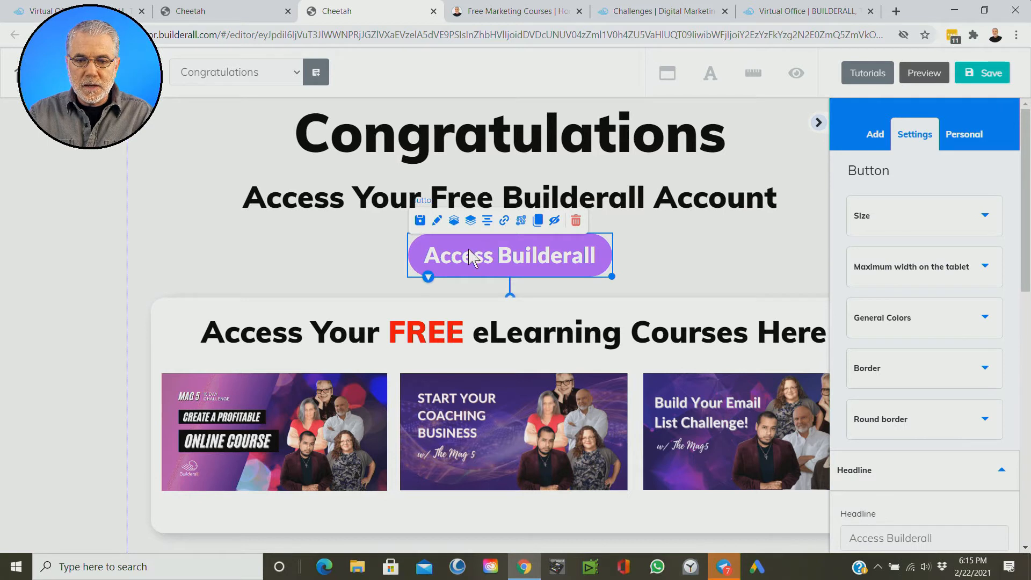
pyautogui.scroll(-4, 912, 329)
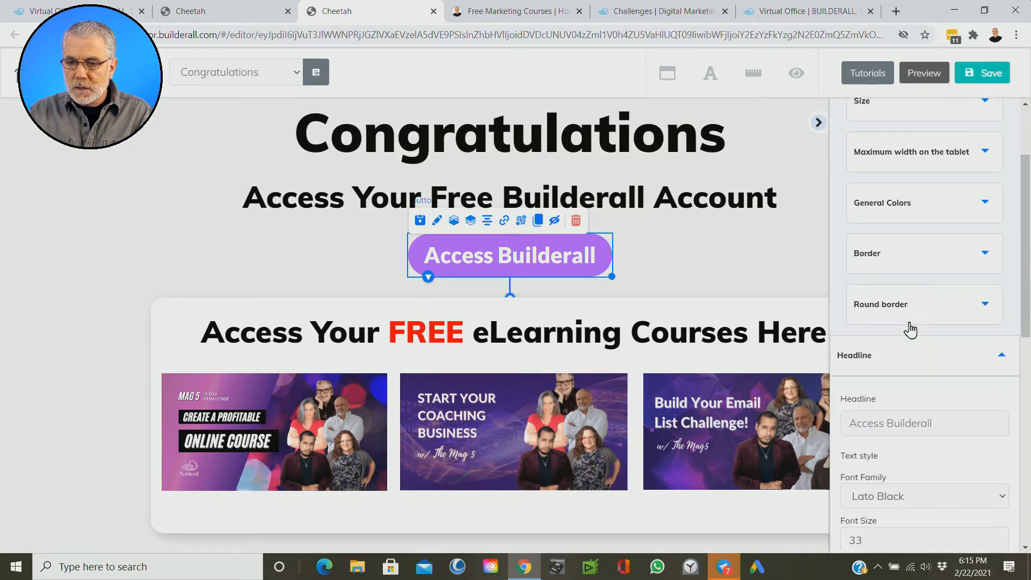
pyautogui.click(1000, 274)
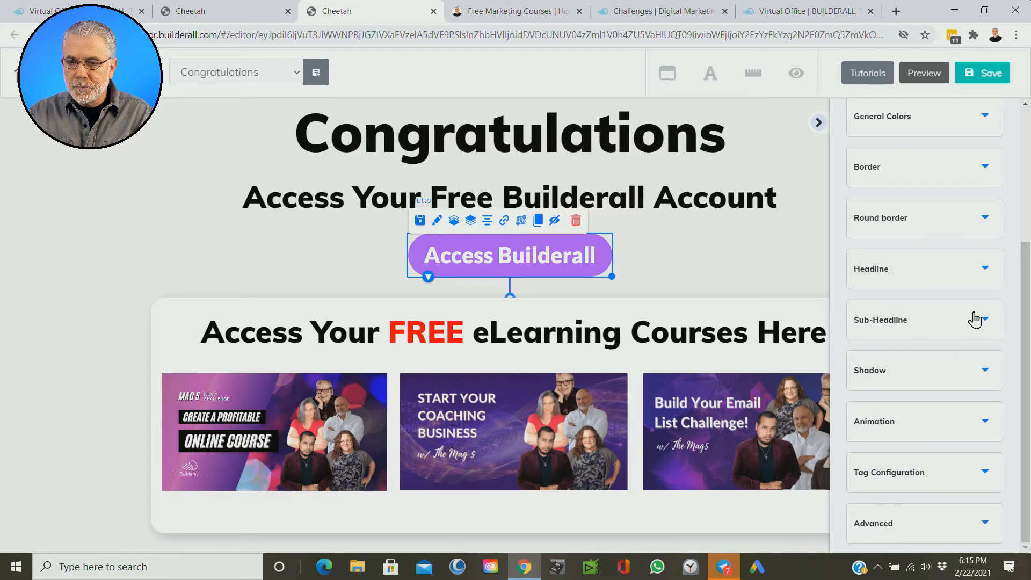
pyautogui.click(896, 380)
pyautogui.scroll(-4, 886, 392)
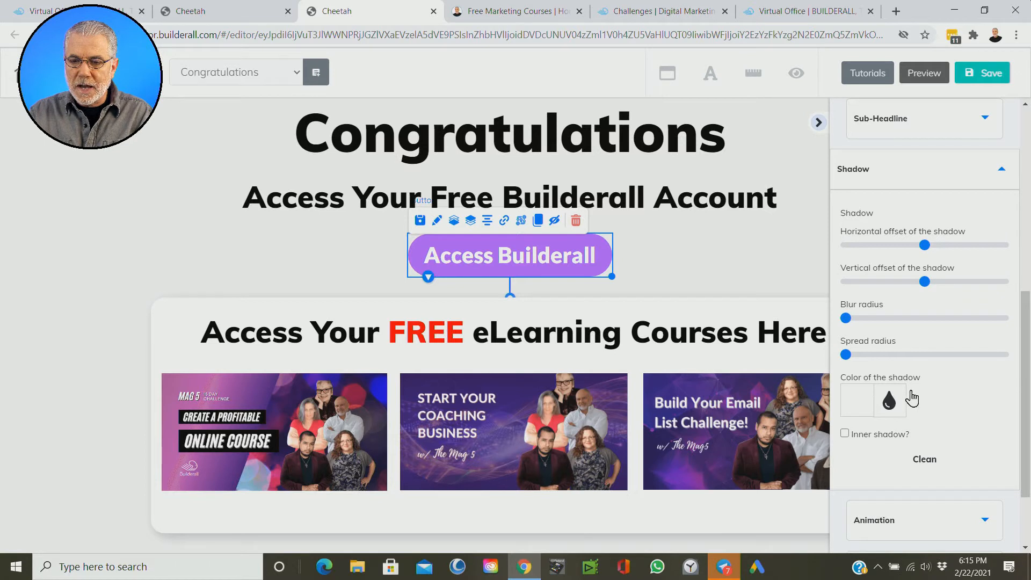
pyautogui.scroll(-2, 898, 396)
pyautogui.click(858, 298)
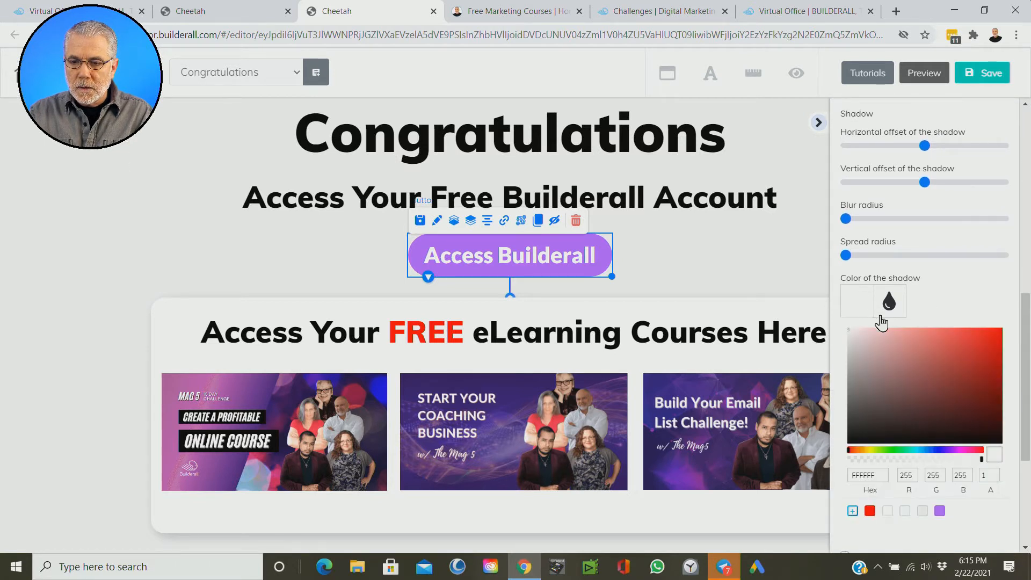
pyautogui.click(847, 457)
pyautogui.moveTo(848, 438); pyautogui.dragTo(848, 404)
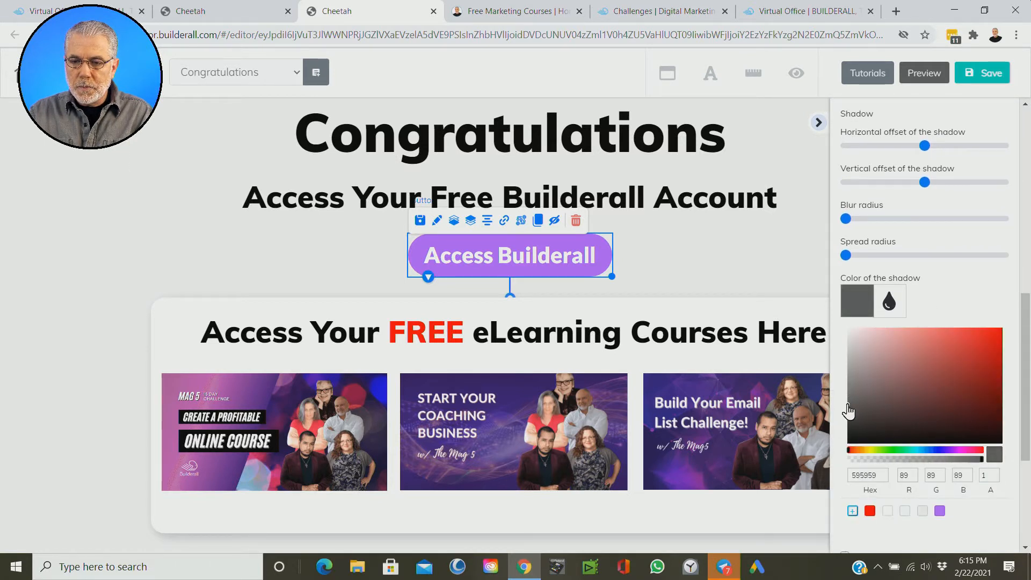
# Step: Offset the button's shadow slightly to the right and downward, and soften it with a moderate blur radius
pyautogui.scroll(3, 970, 259)
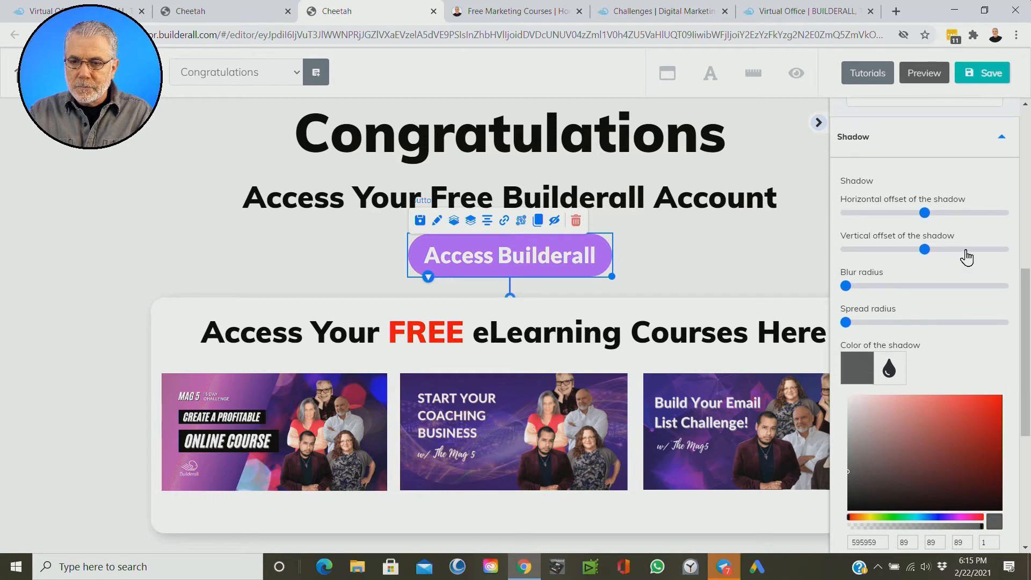
pyautogui.moveTo(924, 281); pyautogui.dragTo(935, 281)
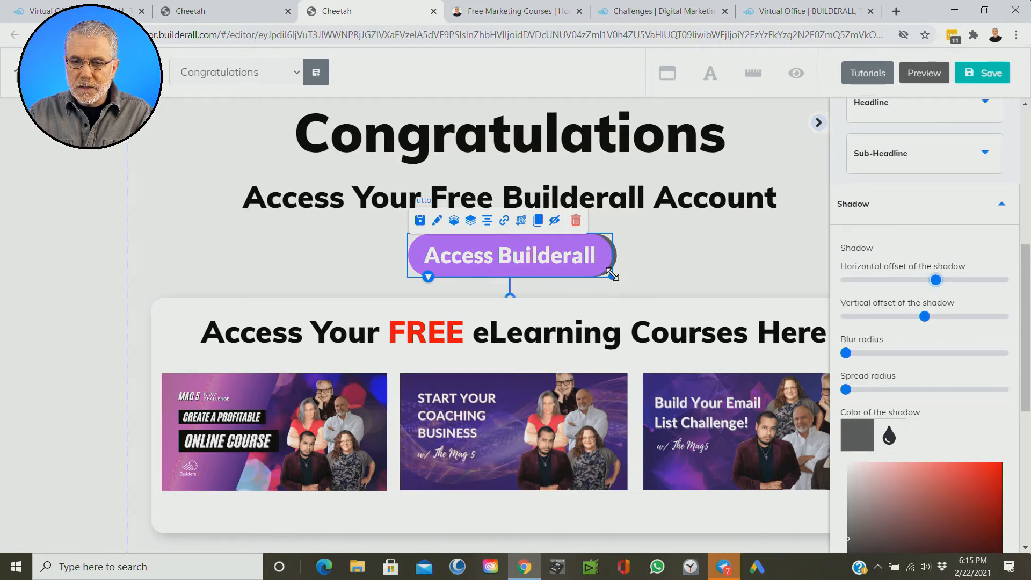
pyautogui.moveTo(925, 317); pyautogui.dragTo(931, 319)
pyautogui.moveTo(944, 285); pyautogui.dragTo(931, 286)
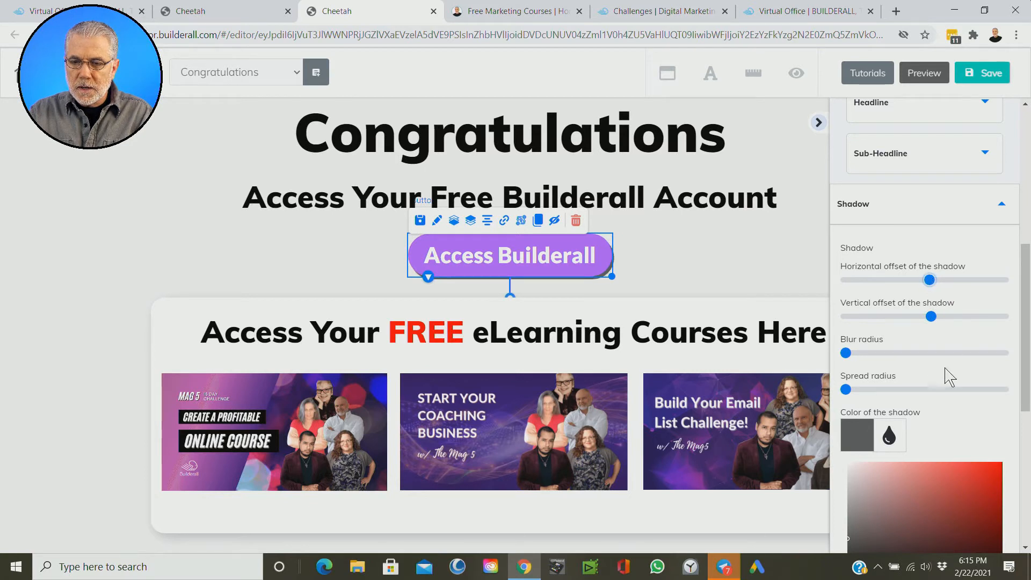
pyautogui.moveTo(847, 355); pyautogui.dragTo(880, 356)
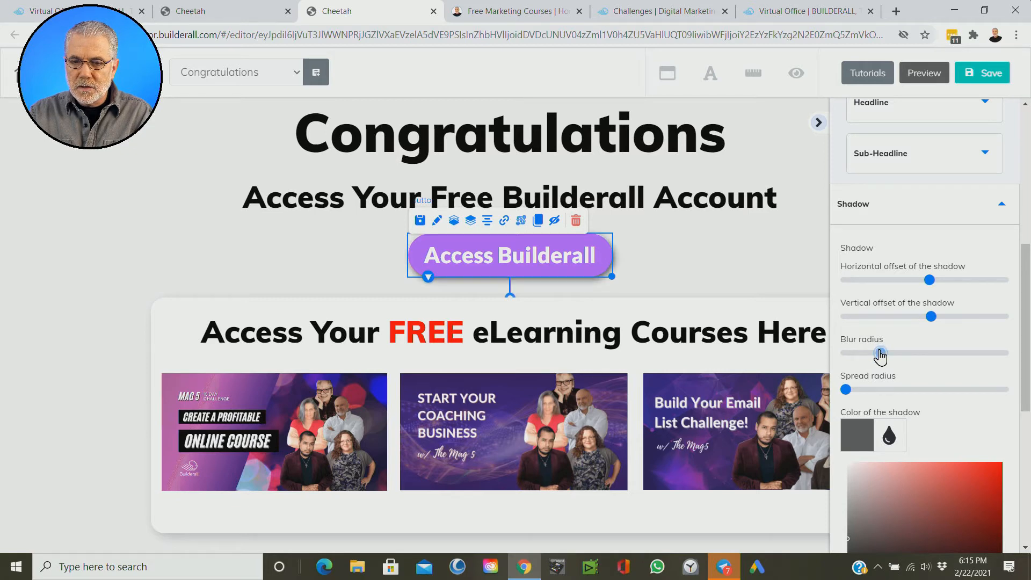
pyautogui.click(762, 290)
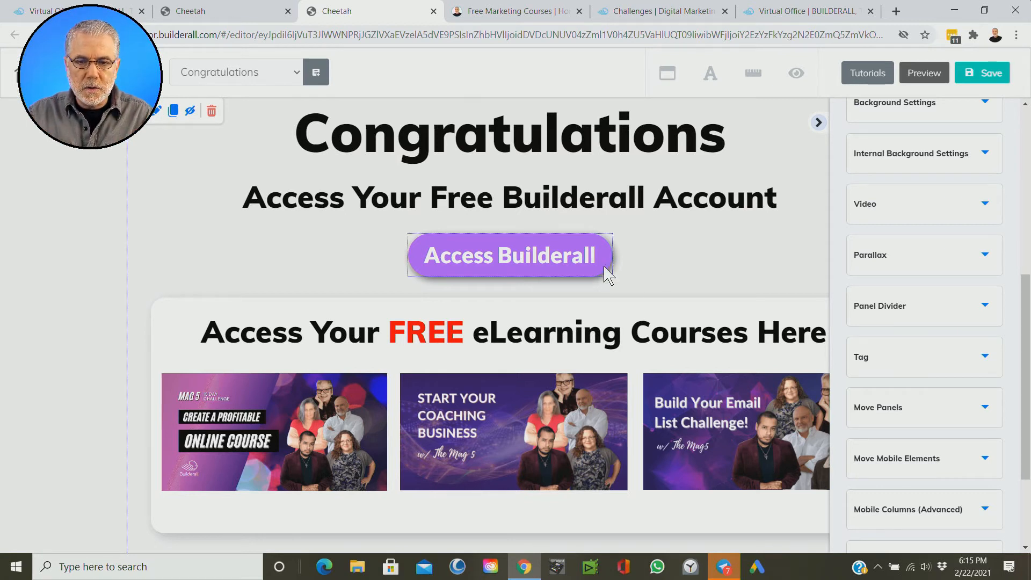
pyautogui.click(359, 273)
pyautogui.press('ctrl')
pyautogui.press('ctrl')
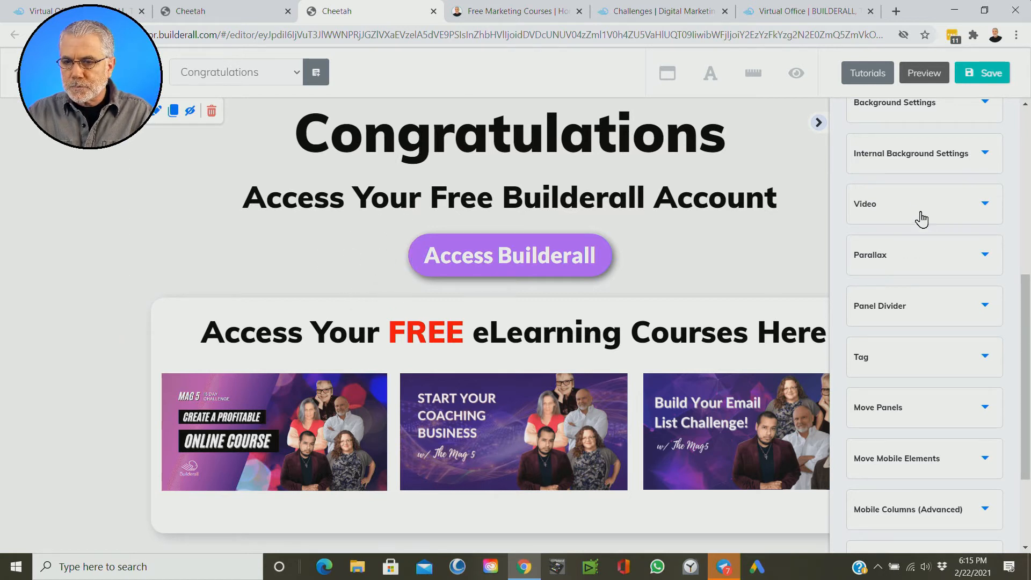
# Step: Add a horizontal image element to the left of the Access Builderall button
pyautogui.scroll(1, 971, 244)
pyautogui.scroll(6, 971, 244)
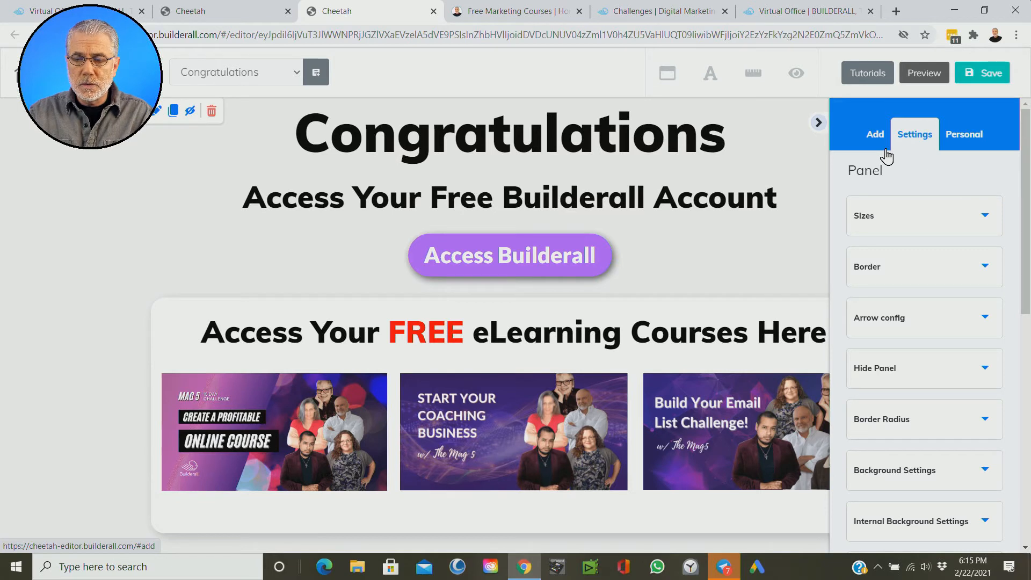
pyautogui.click(875, 137)
pyautogui.click(959, 180)
pyautogui.scroll(-7, 978, 266)
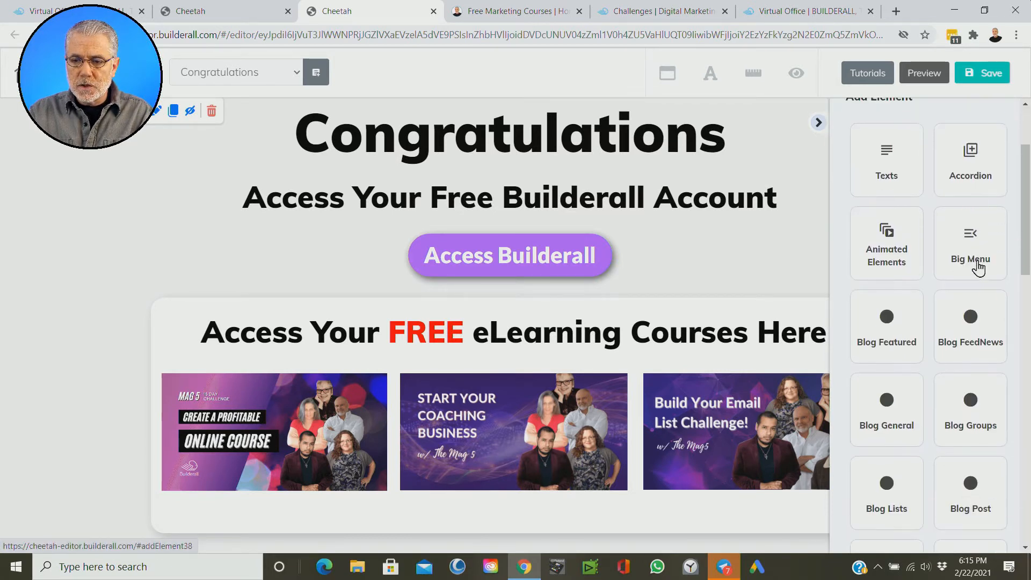
pyautogui.scroll(-8, 978, 266)
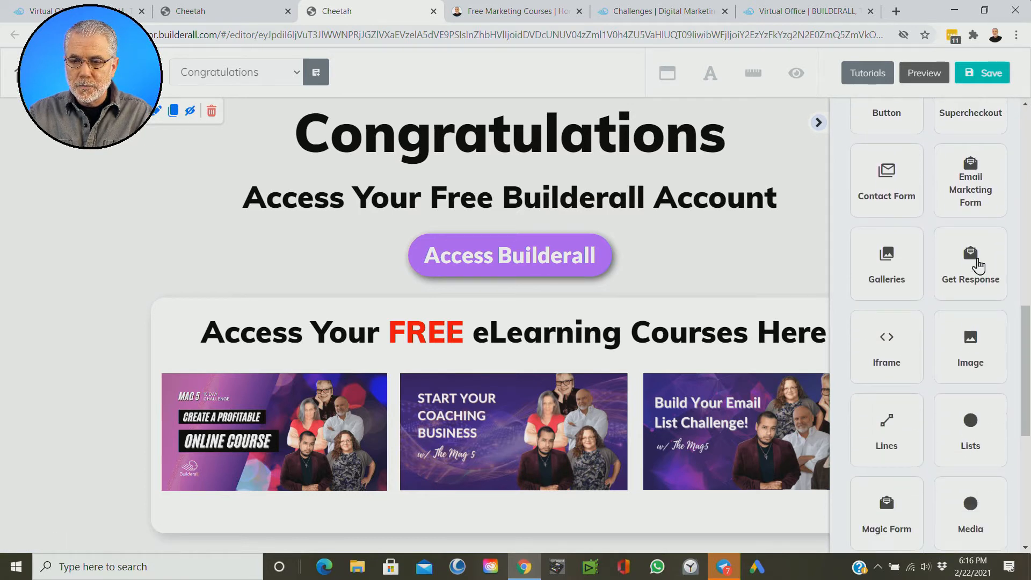
pyautogui.click(967, 240)
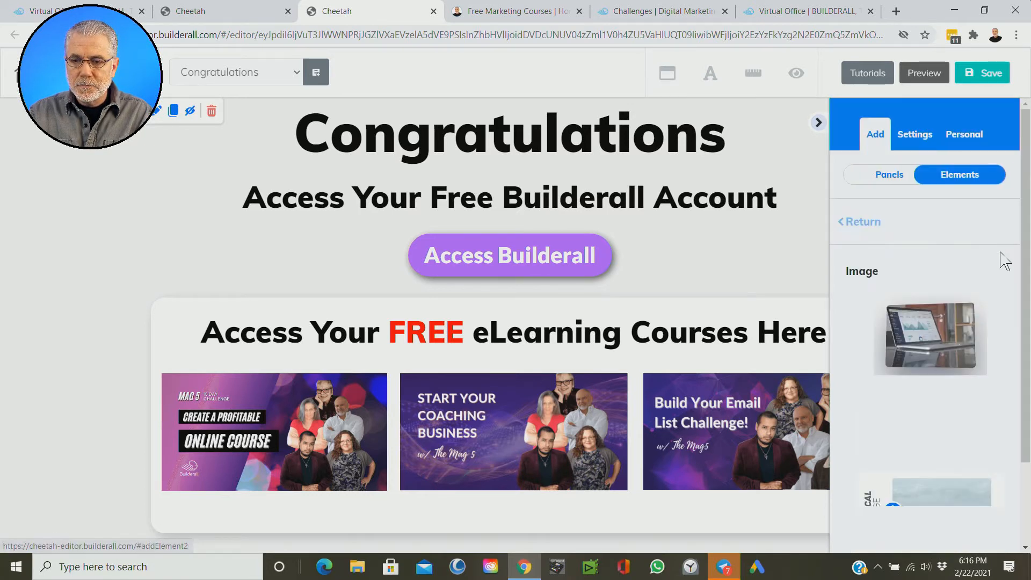
pyautogui.click(937, 241)
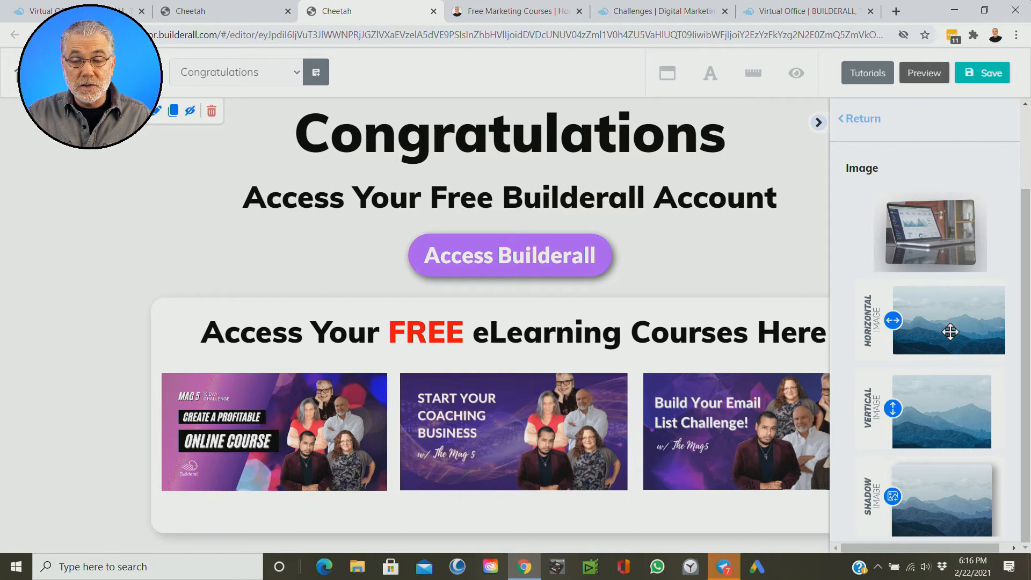
pyautogui.moveTo(942, 324); pyautogui.dragTo(290, 256)
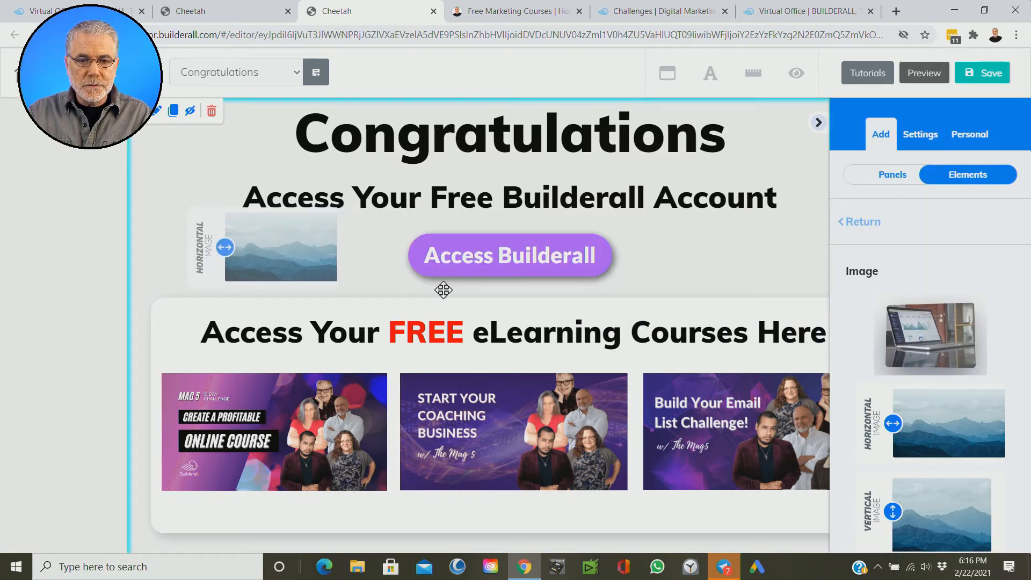
pyautogui.click(327, 275)
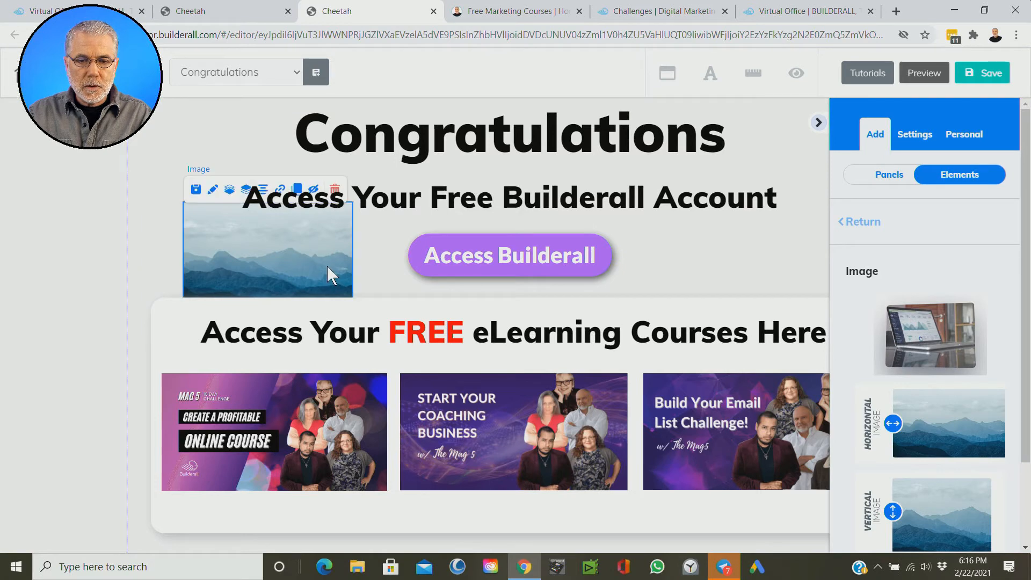
# Step: Shrink the mountain placeholder image to about the button's height and place it just left of the Access Builderall button
pyautogui.moveTo(329, 277); pyautogui.dragTo(285, 238)
pyautogui.click(311, 285)
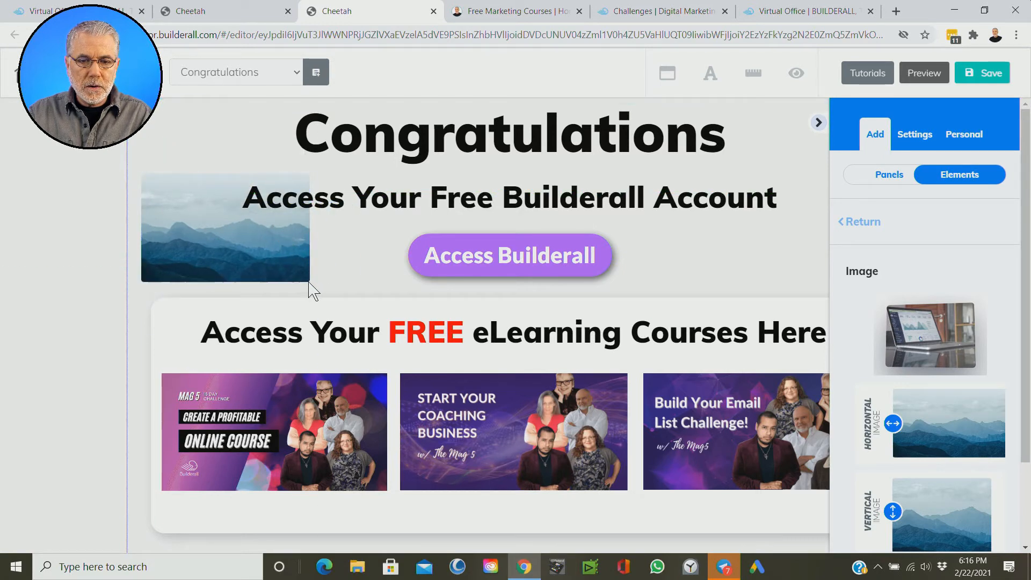
pyautogui.click(292, 264)
pyautogui.moveTo(313, 283); pyautogui.dragTo(355, 243)
pyautogui.click(413, 302)
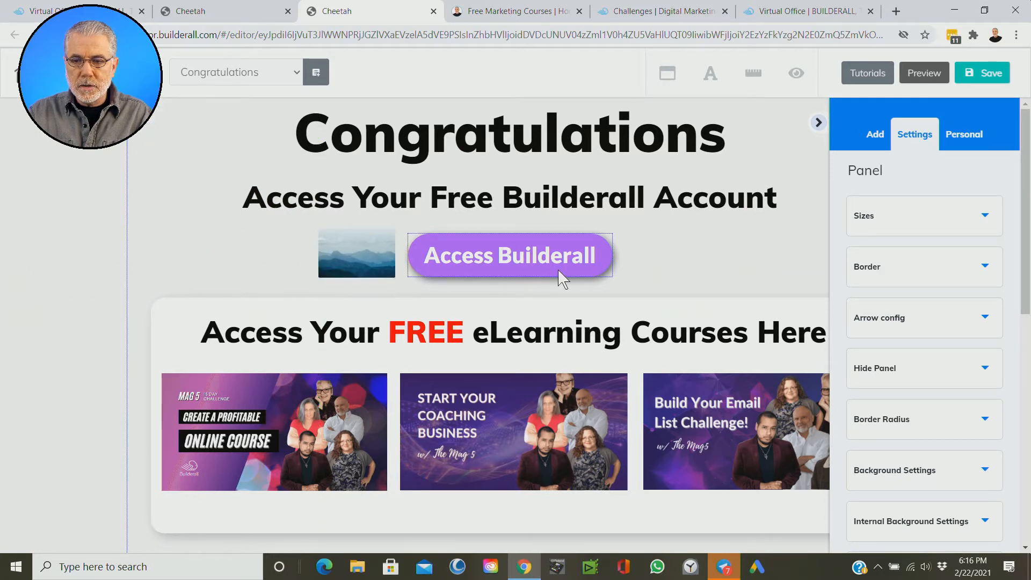
# Step: Open the image library to replace the mountain placeholder picture beside the Access Builderall button
pyautogui.click(355, 256)
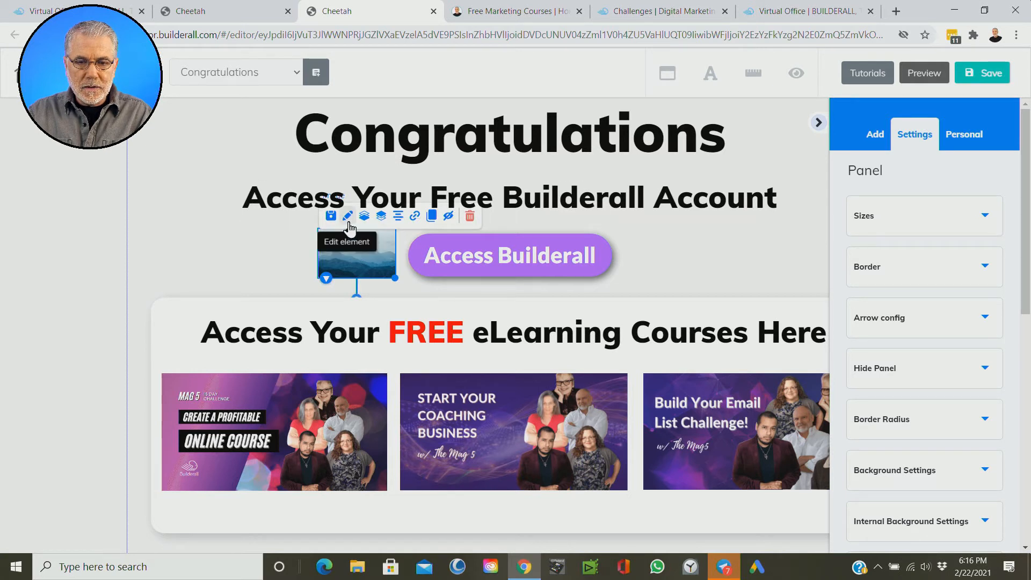
pyautogui.click(348, 226)
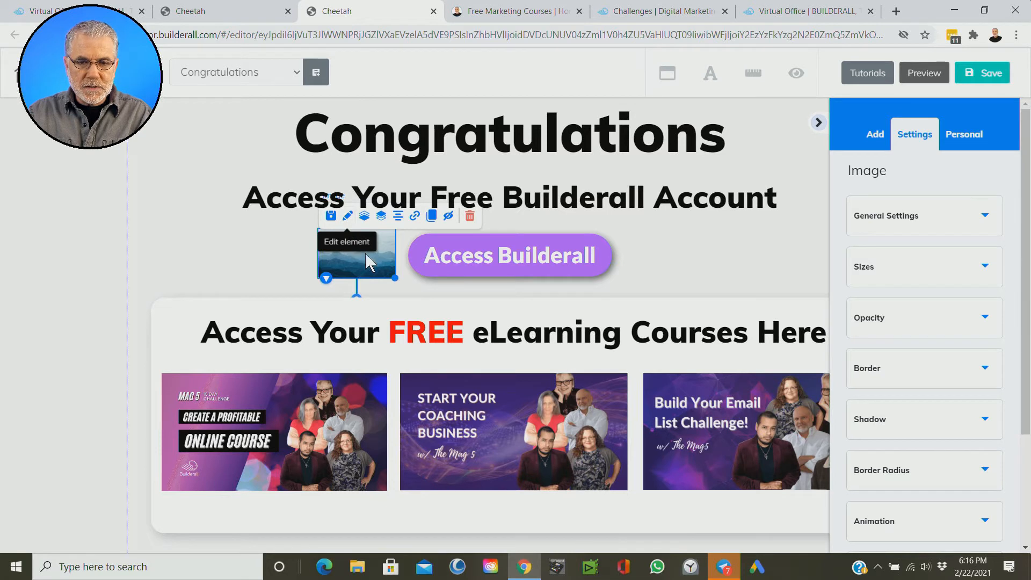
pyautogui.press('ctrl')
pyautogui.press('ctrl')
pyautogui.press('ctrl')
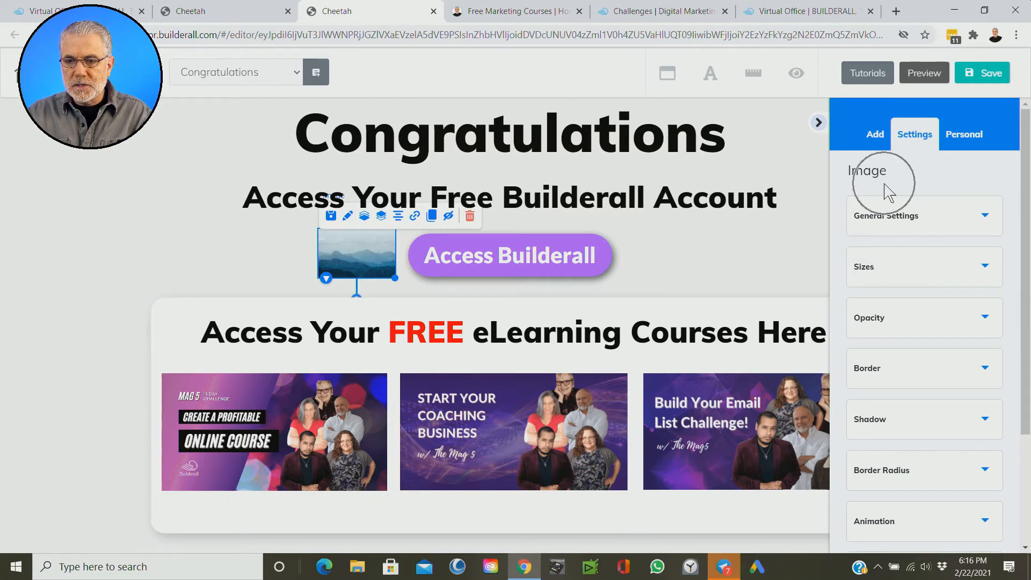
pyautogui.click(986, 221)
pyautogui.scroll(-4, 992, 303)
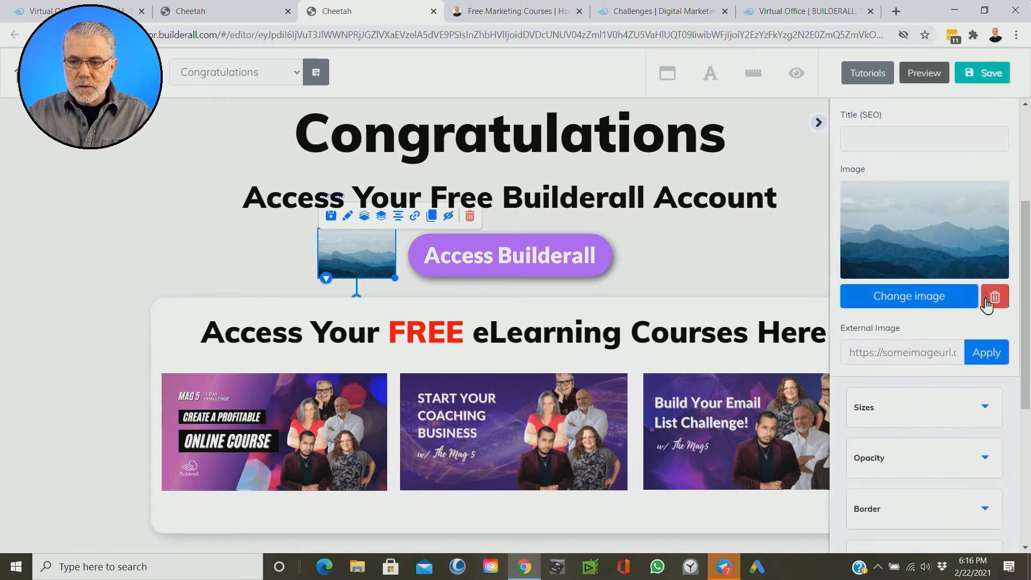
pyautogui.click(896, 301)
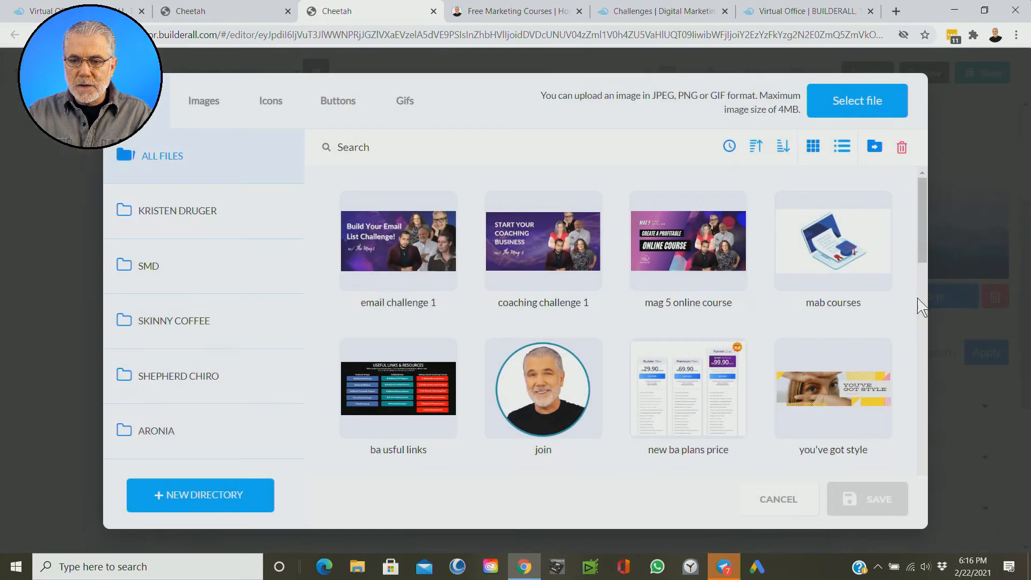
# Step: Examine the uploaded images and the Arrows icon folder for a suitable arrow graphic
pyautogui.scroll(-3, 733, 304)
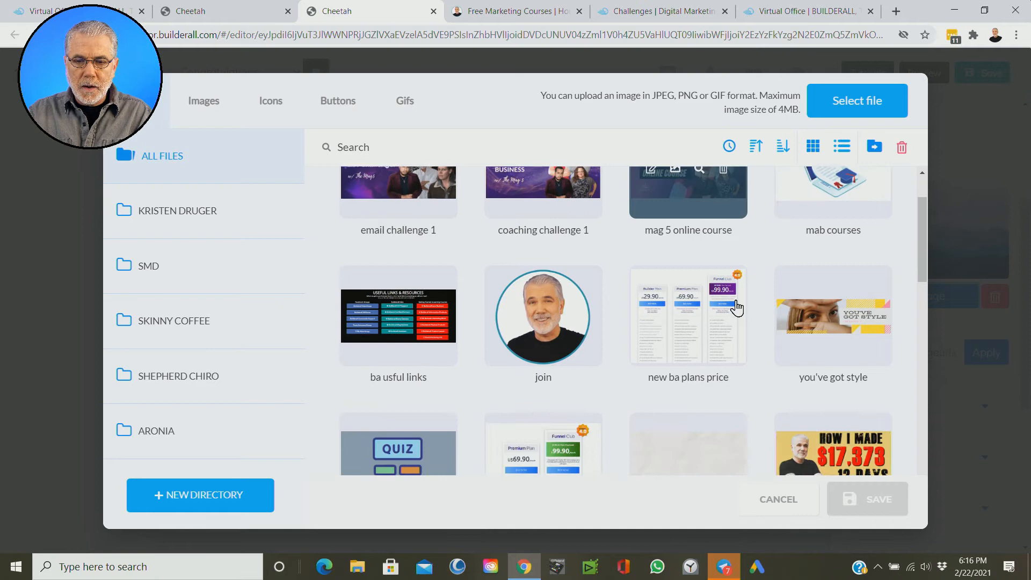
pyautogui.scroll(-10, 733, 305)
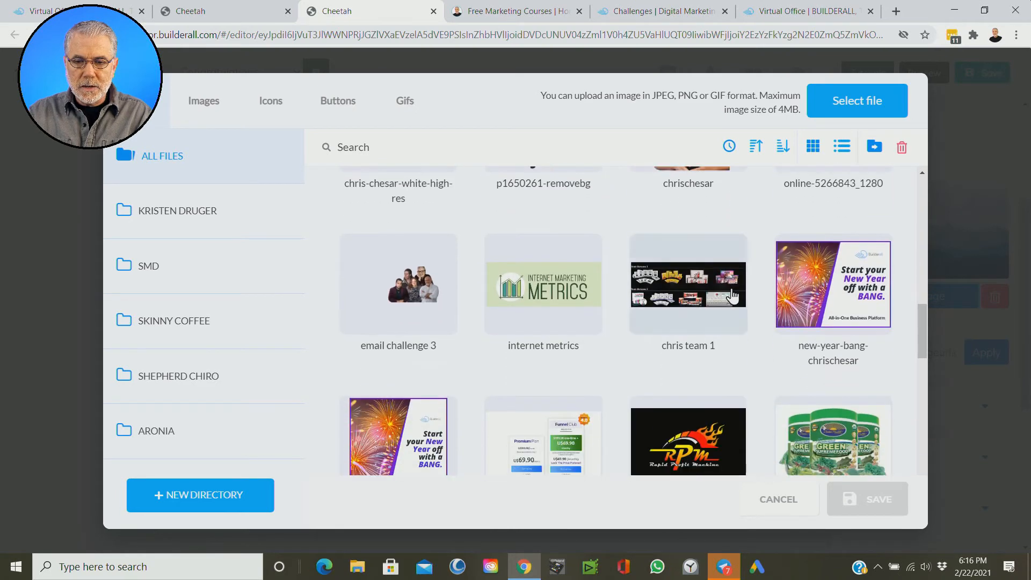
pyautogui.scroll(-3, 733, 296)
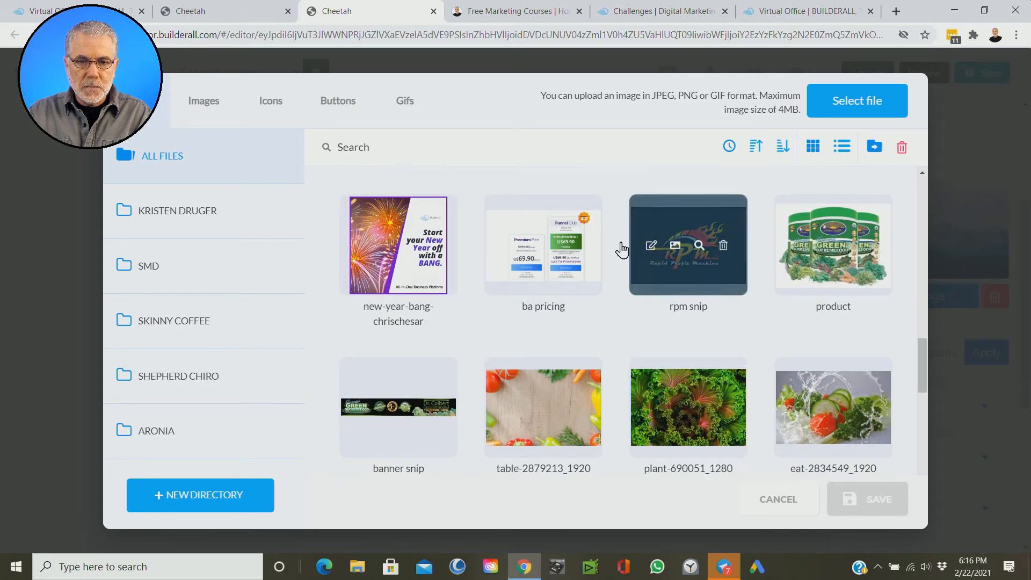
pyautogui.click(272, 108)
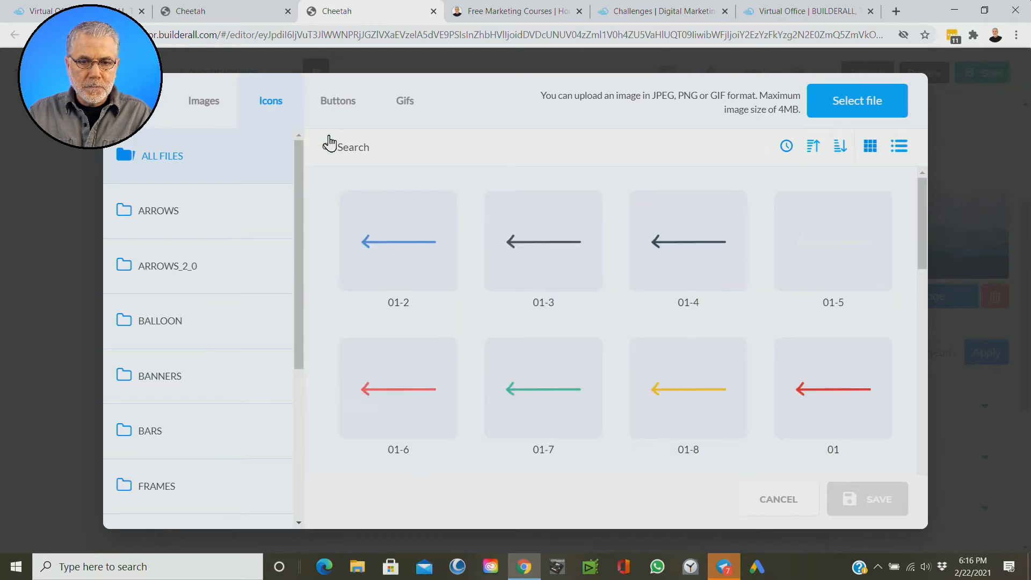
pyautogui.scroll(-3, 500, 333)
pyautogui.click(163, 210)
pyautogui.scroll(-8, 502, 302)
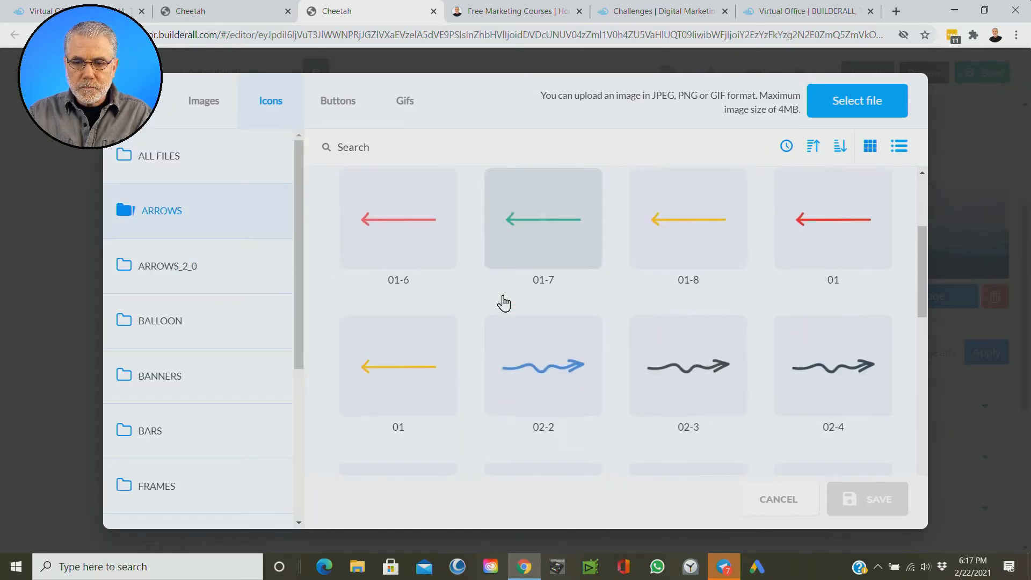
pyautogui.scroll(-15, 503, 300)
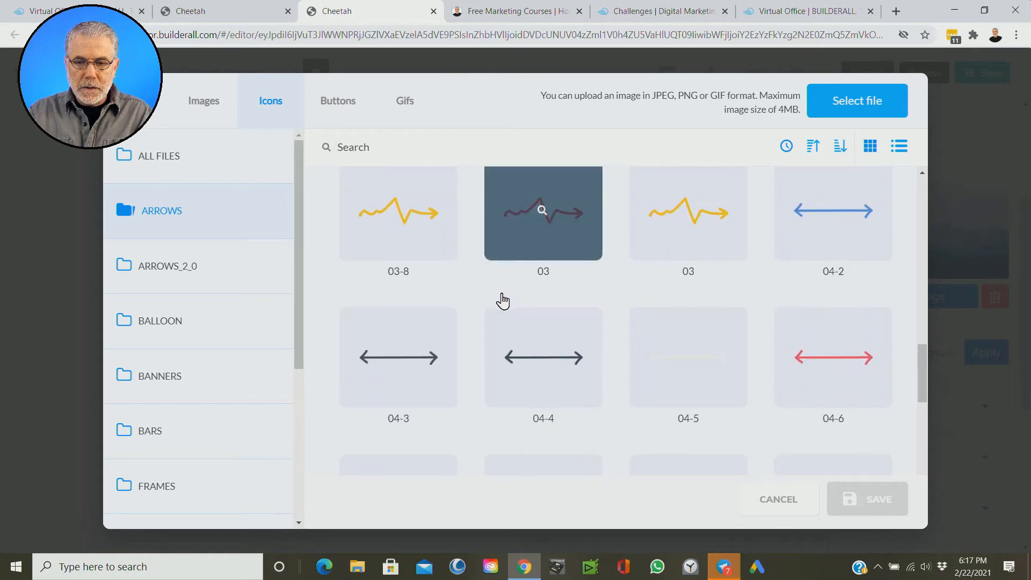
pyautogui.scroll(-12, 503, 303)
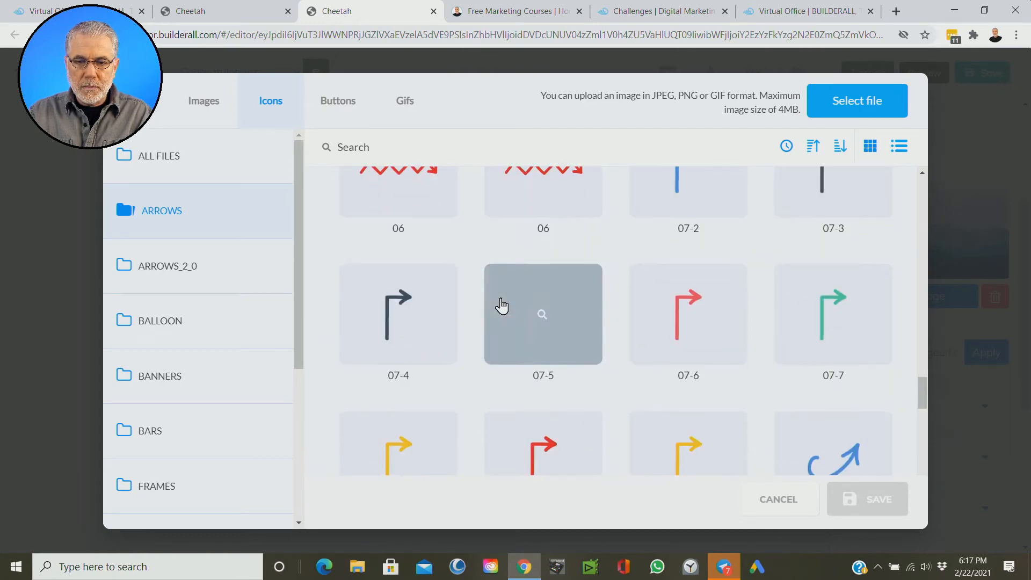
pyautogui.scroll(10, 569, 338)
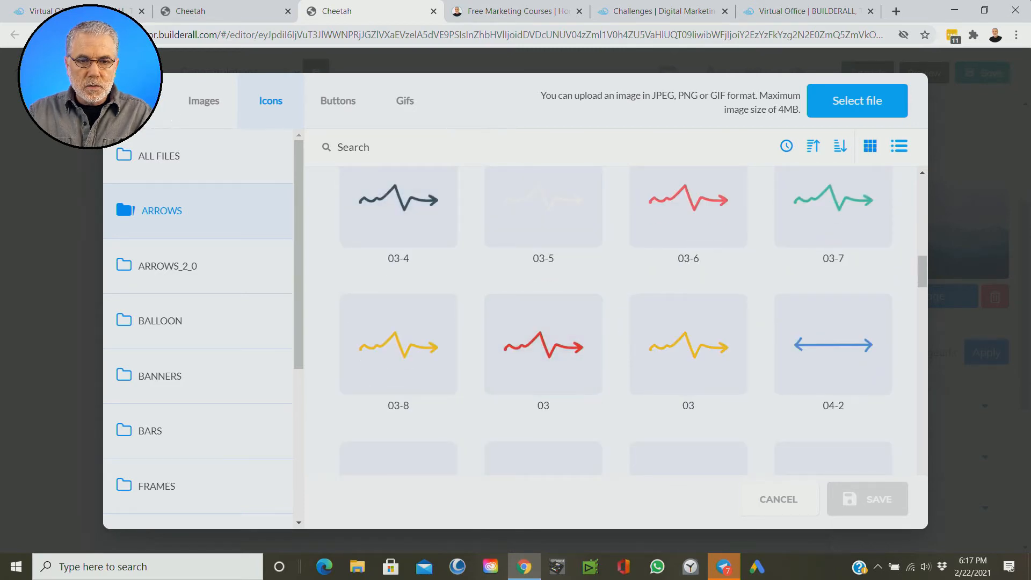
# Step: Replace the placeholder with the uploaded red curved arrow image "untitled design (2)"
pyautogui.click(153, 108)
pyautogui.scroll(-15, 712, 334)
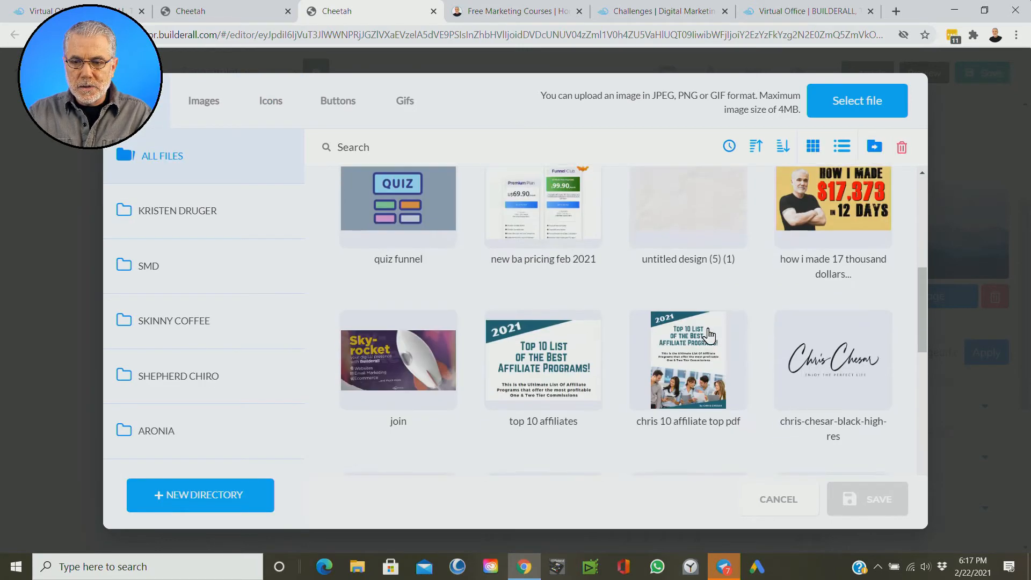
pyautogui.scroll(-10, 711, 335)
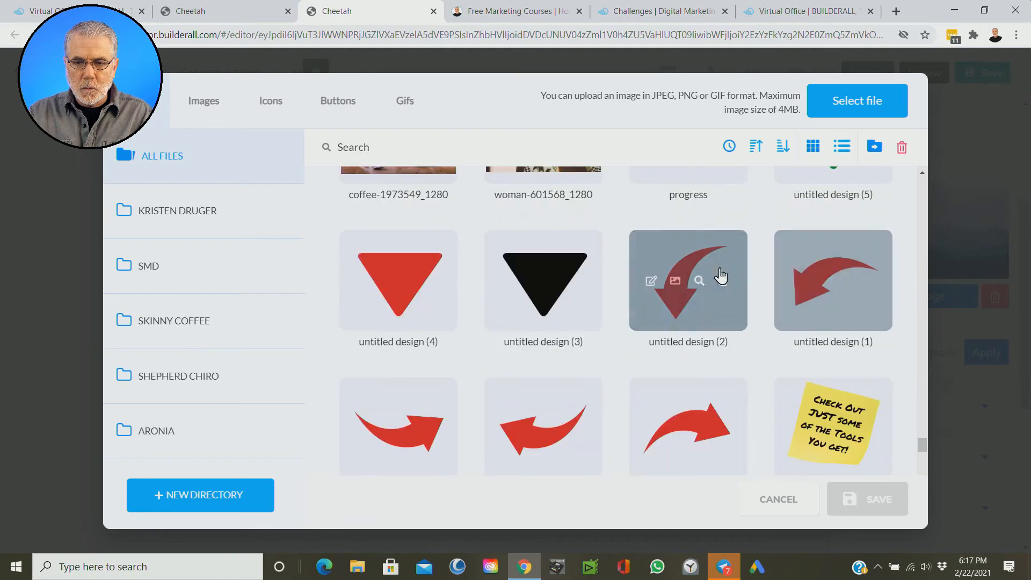
pyautogui.click(723, 263)
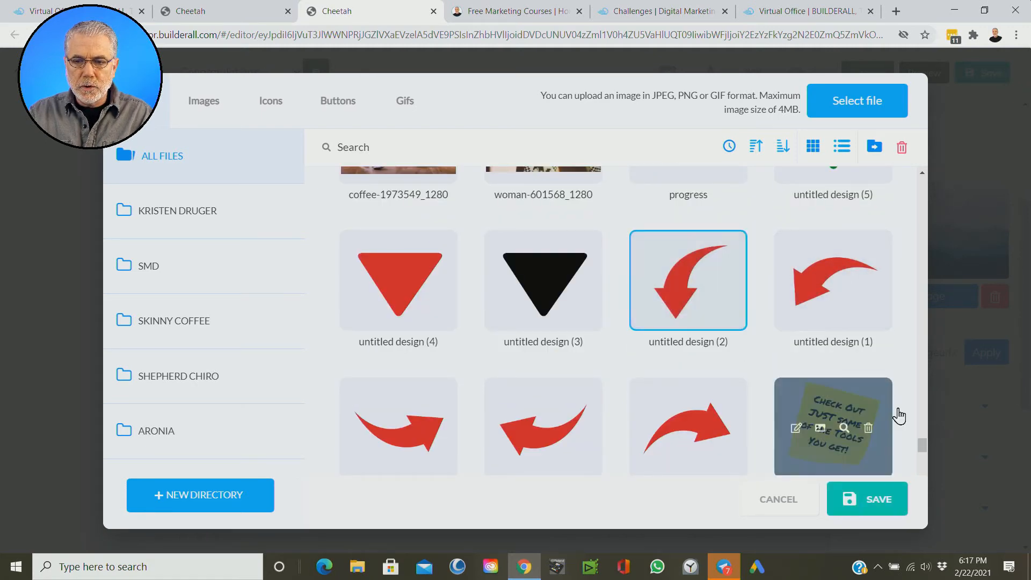
pyautogui.click(871, 511)
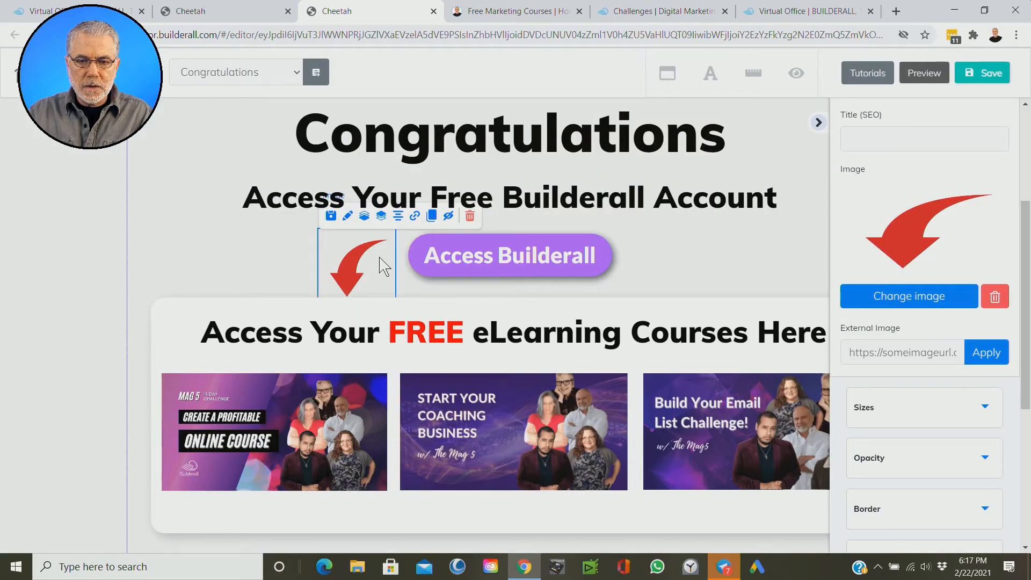
# Step: Rotate the red arrow so it points right and place it just left of the Access Builderall button
pyautogui.moveTo(380, 263); pyautogui.dragTo(207, 189)
pyautogui.click(263, 265)
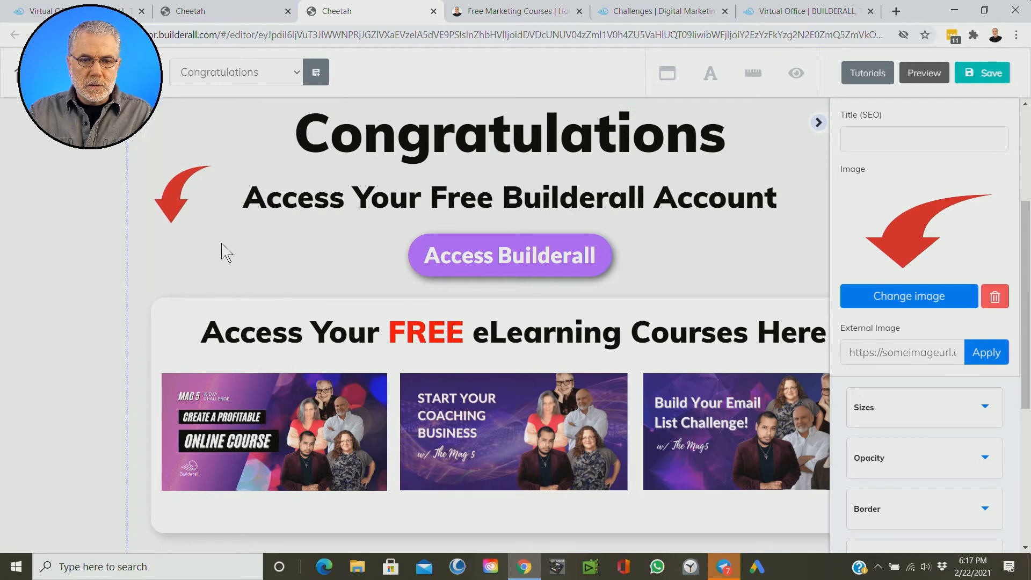
pyautogui.click(173, 193)
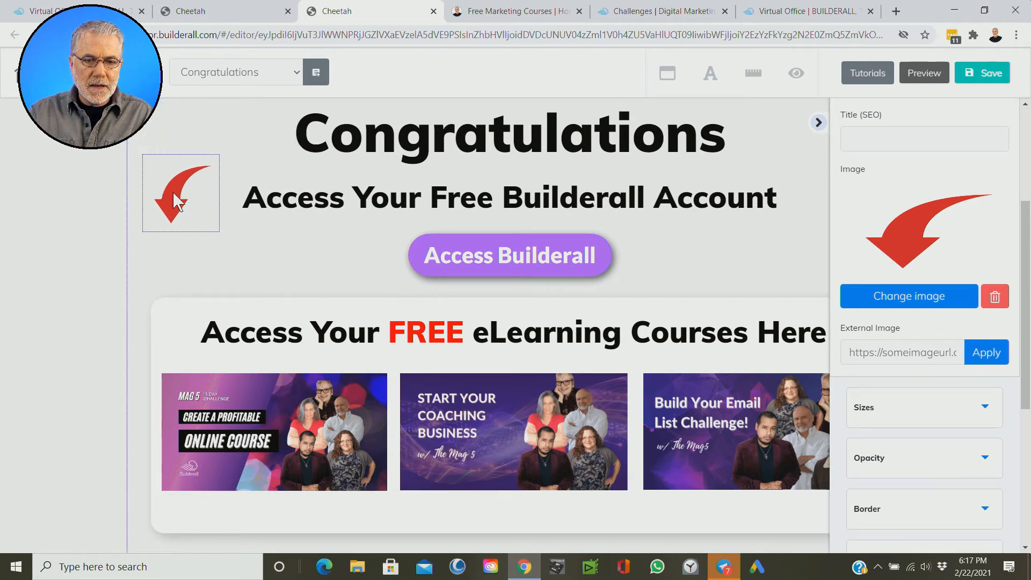
pyautogui.click(173, 191)
pyautogui.moveTo(181, 255); pyautogui.dragTo(266, 174)
pyautogui.click(176, 196)
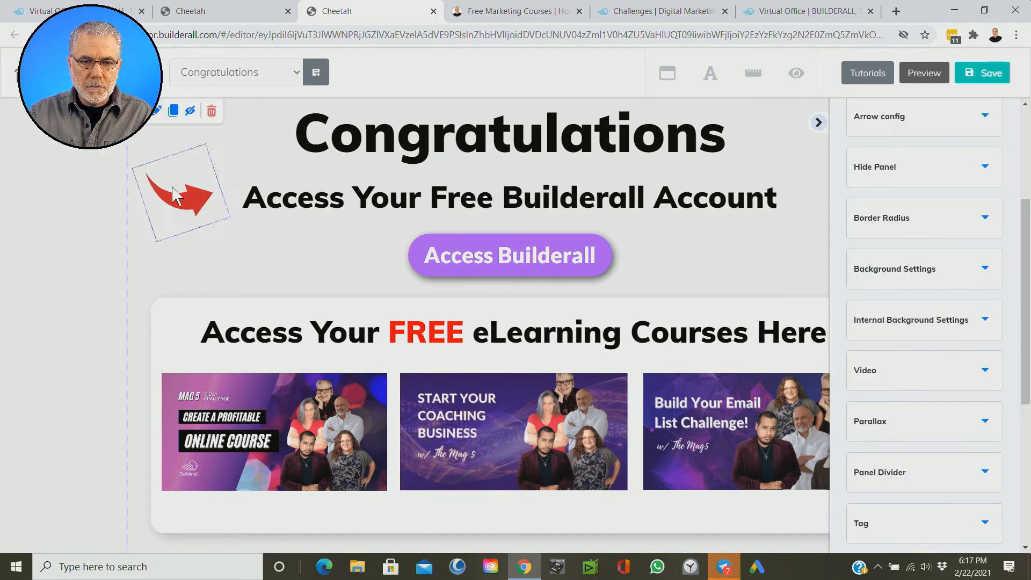
pyautogui.moveTo(173, 189); pyautogui.dragTo(356, 251)
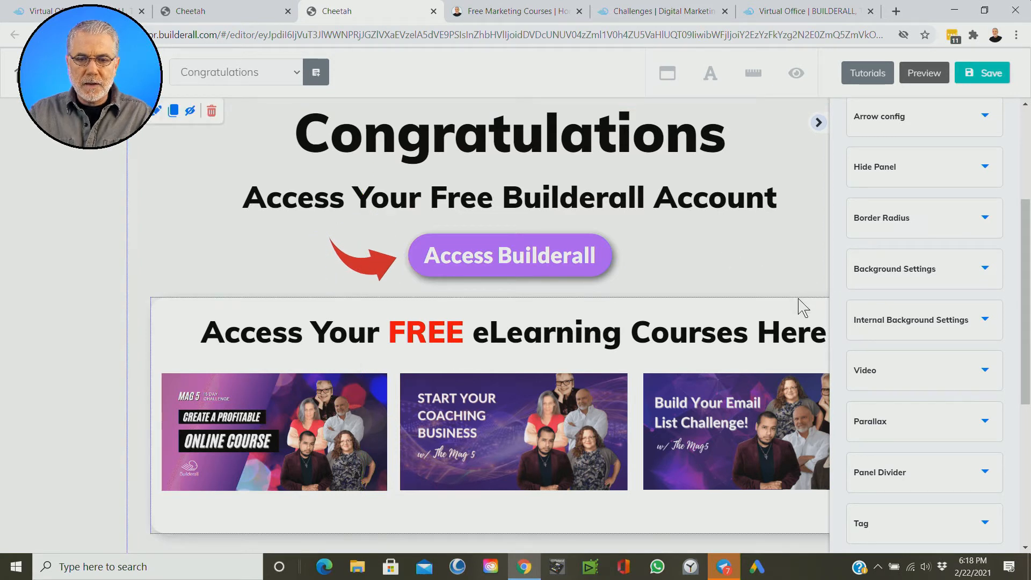
# Step: Hide the settings panel and examine the account button and the three eLearning course images on the Congratulations page
pyautogui.scroll(-1, 743, 253)
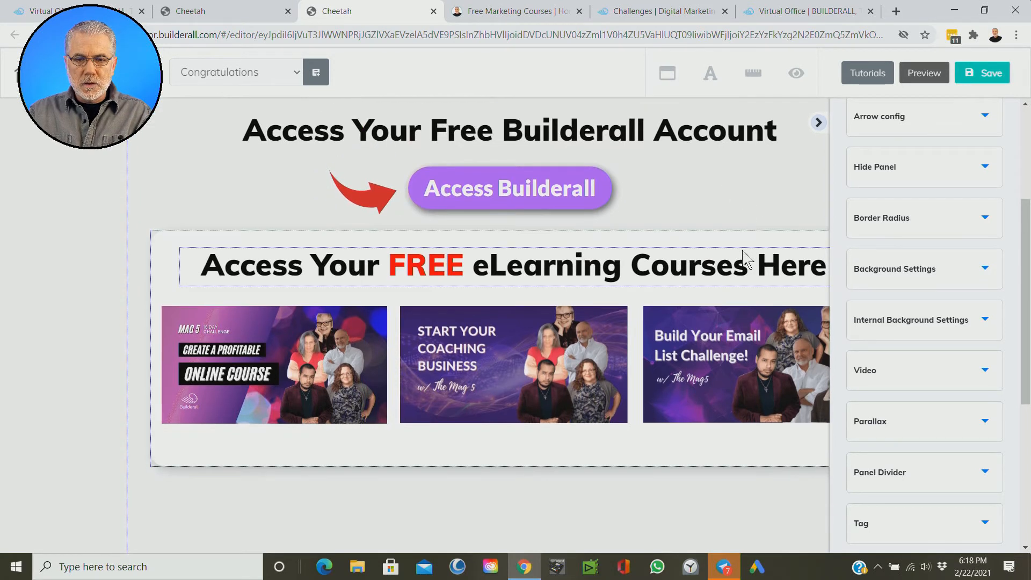
pyautogui.scroll(1, 726, 241)
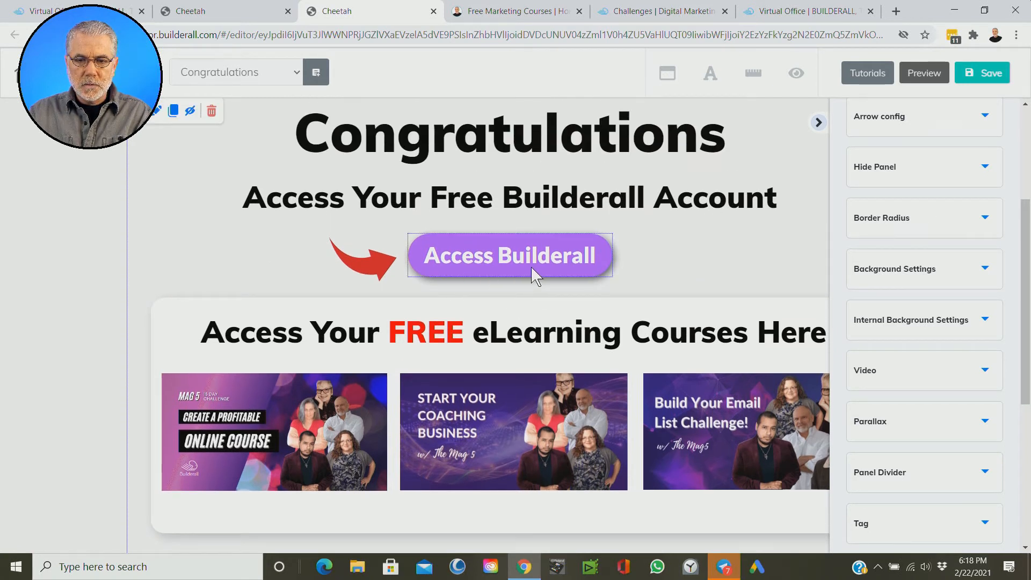
pyautogui.scroll(-2, 683, 268)
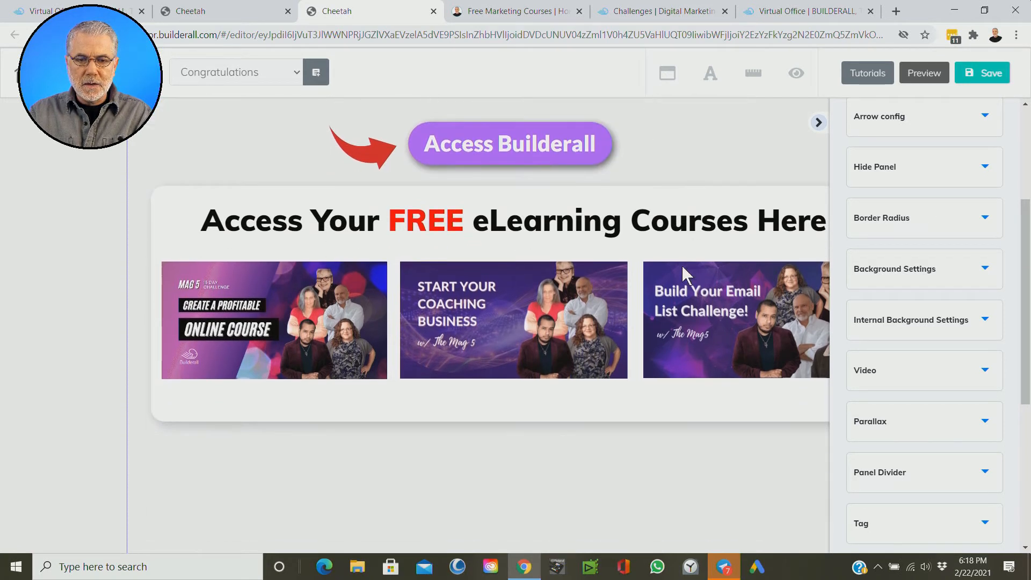
pyautogui.click(819, 125)
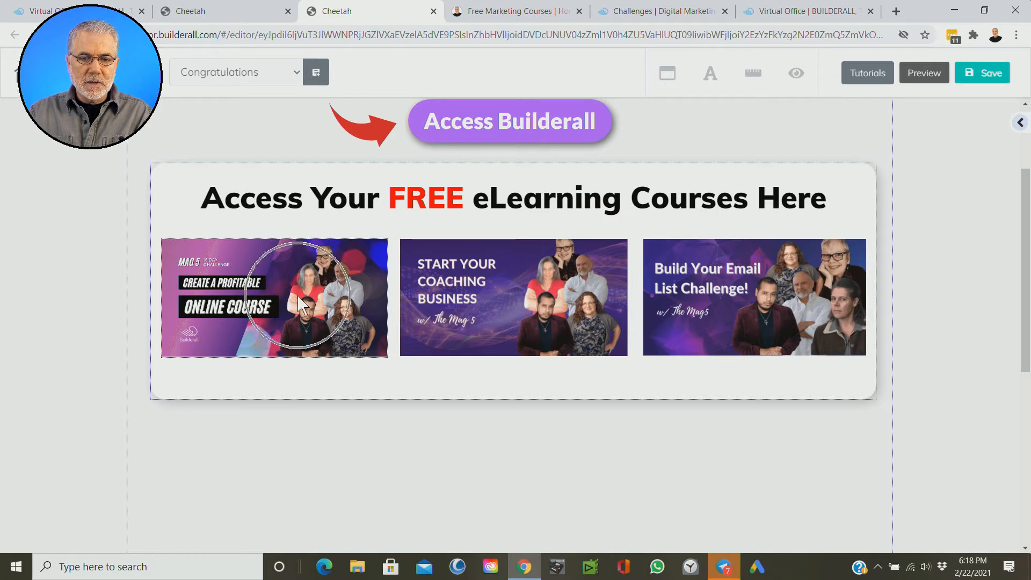
pyautogui.press('ctrl')
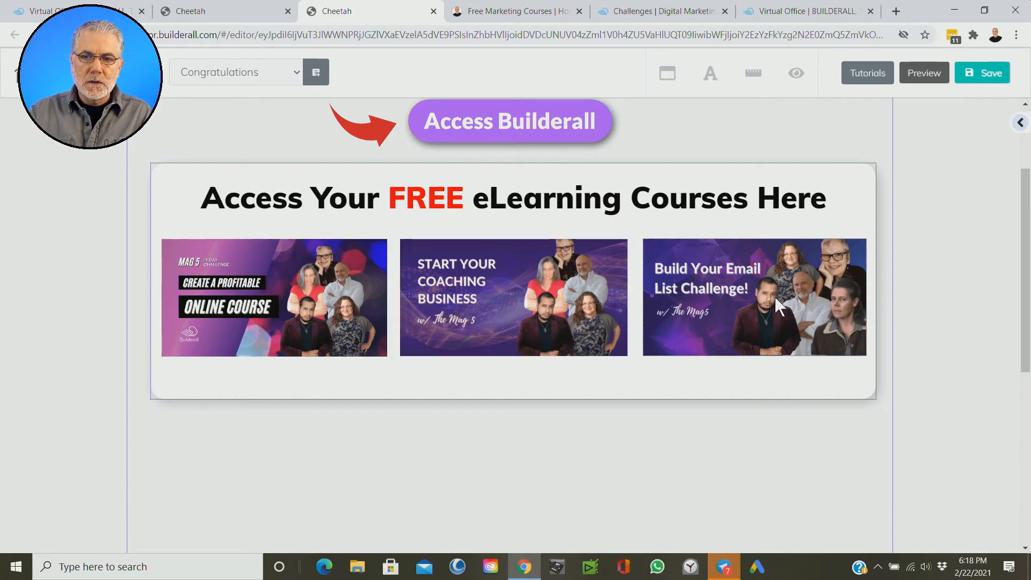
pyautogui.scroll(1, 766, 306)
pyautogui.scroll(1, 767, 311)
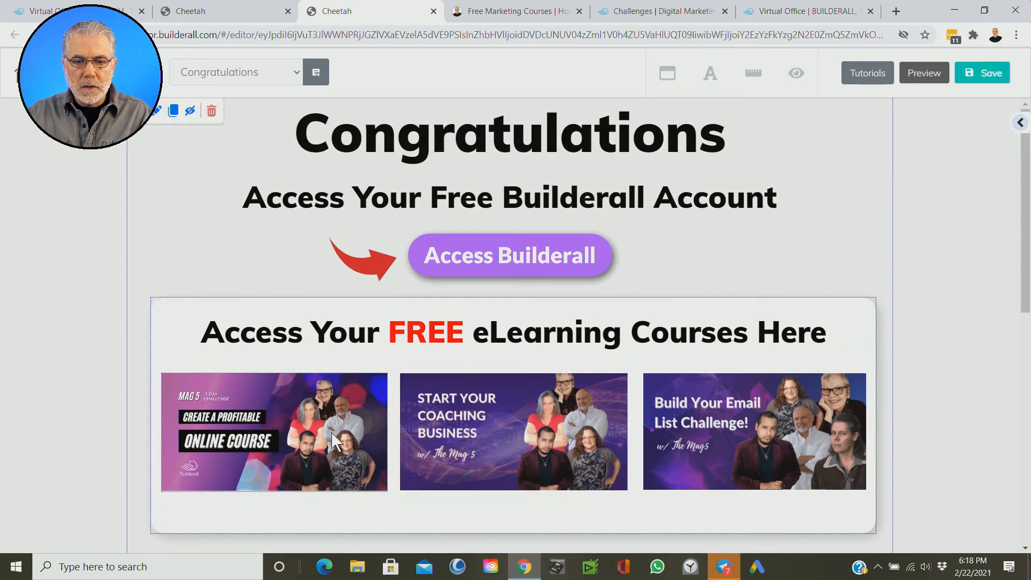
pyautogui.scroll(-1, 311, 438)
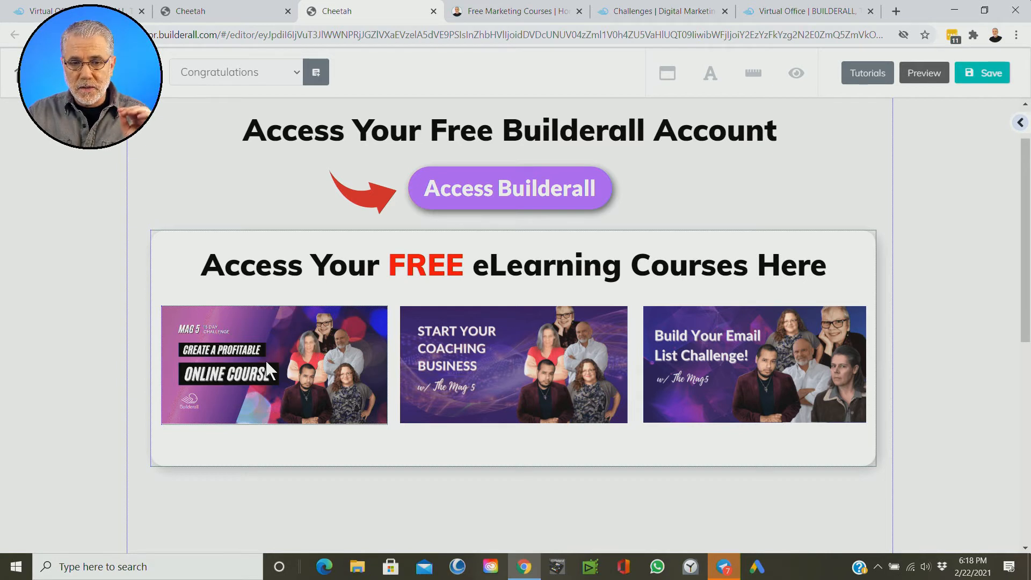
pyautogui.click(274, 374)
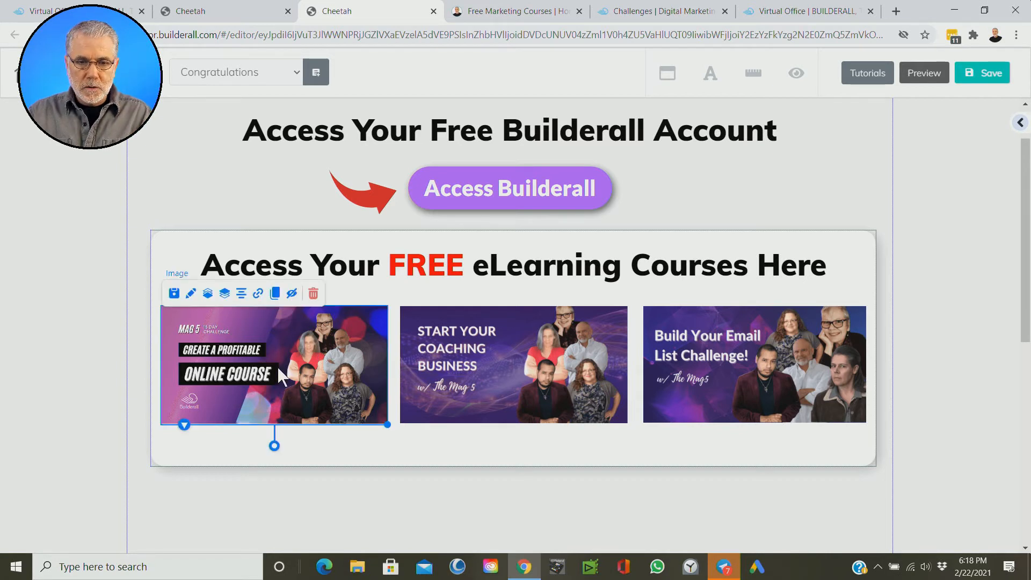
pyautogui.click(507, 375)
pyautogui.click(717, 367)
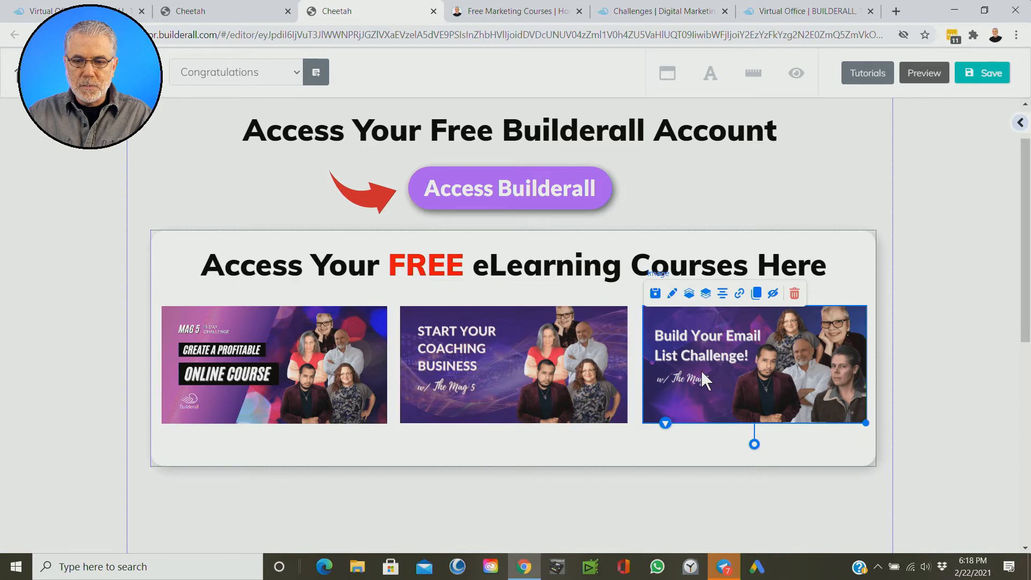
pyautogui.click(290, 376)
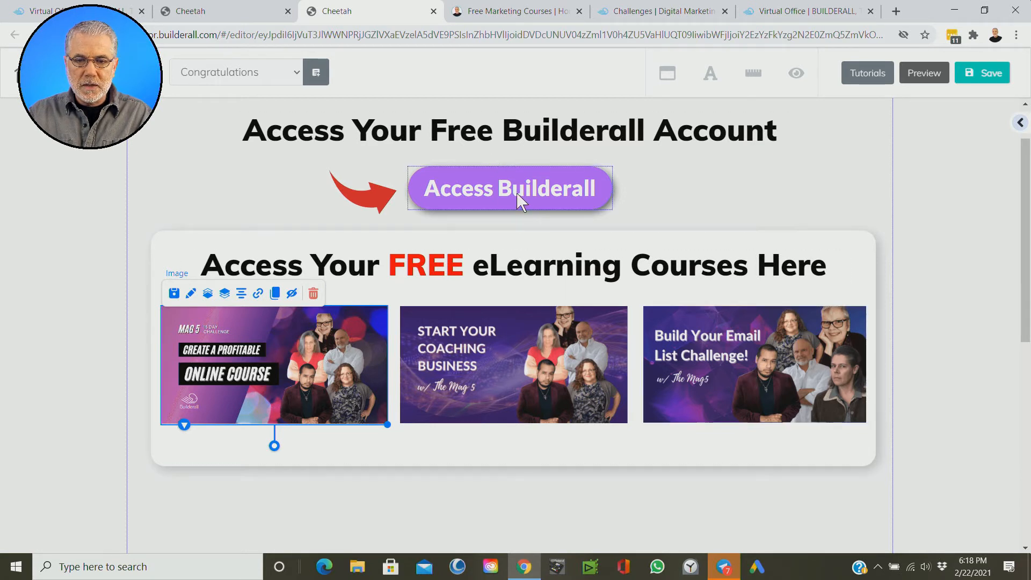
# Step: Extend the eLearning courses box slightly downward and center a duplicate of the Access Builderall button in it below the course images
pyautogui.click(566, 451)
pyautogui.moveTo(876, 464); pyautogui.dragTo(878, 494)
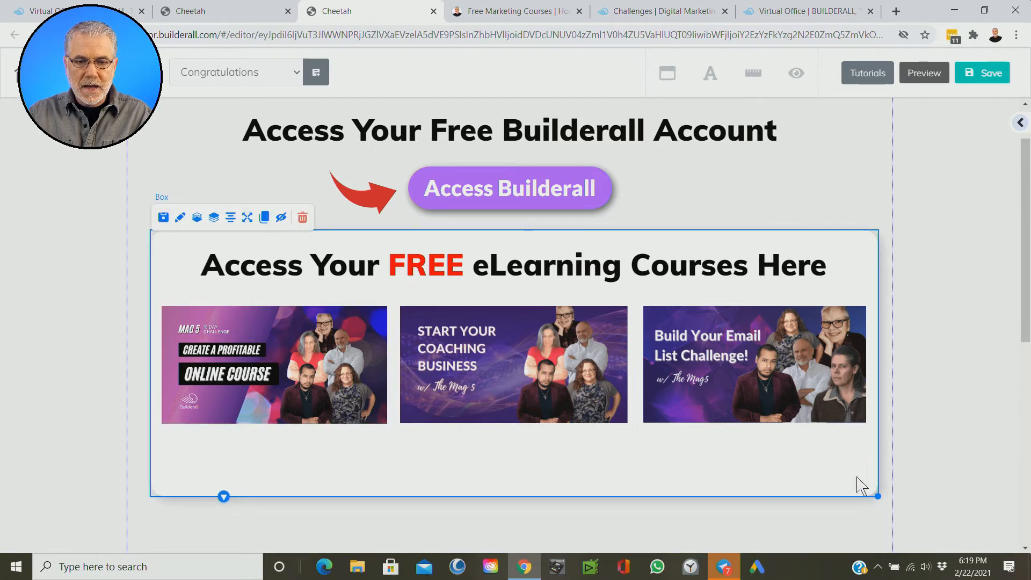
pyautogui.click(510, 198)
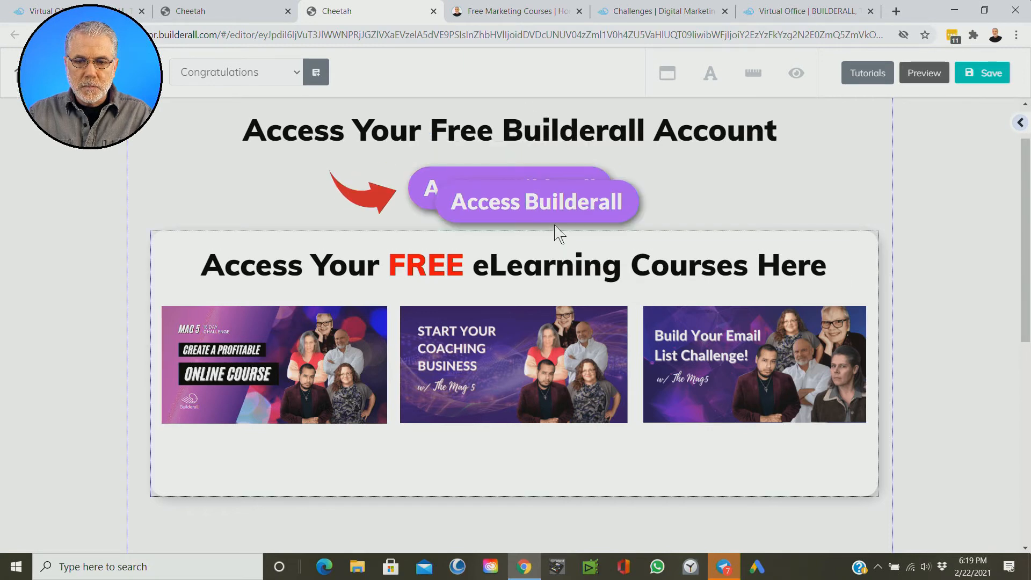
pyautogui.moveTo(548, 212)
pyautogui.mouseDown()
pyautogui.moveTo(519, 482)
pyautogui.moveTo(520, 464)
pyautogui.mouseUp()
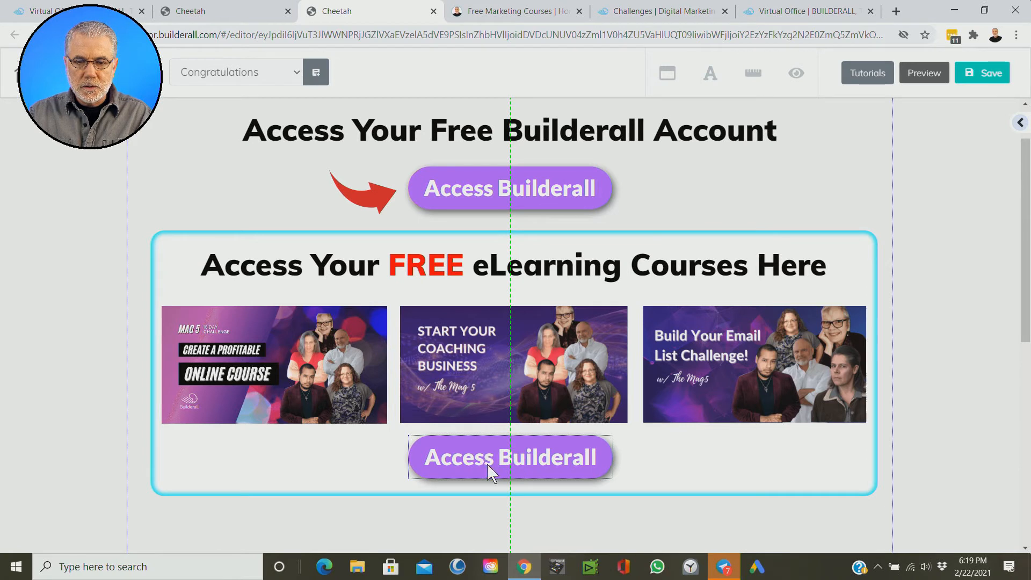
pyautogui.click(488, 470)
pyautogui.click(488, 424)
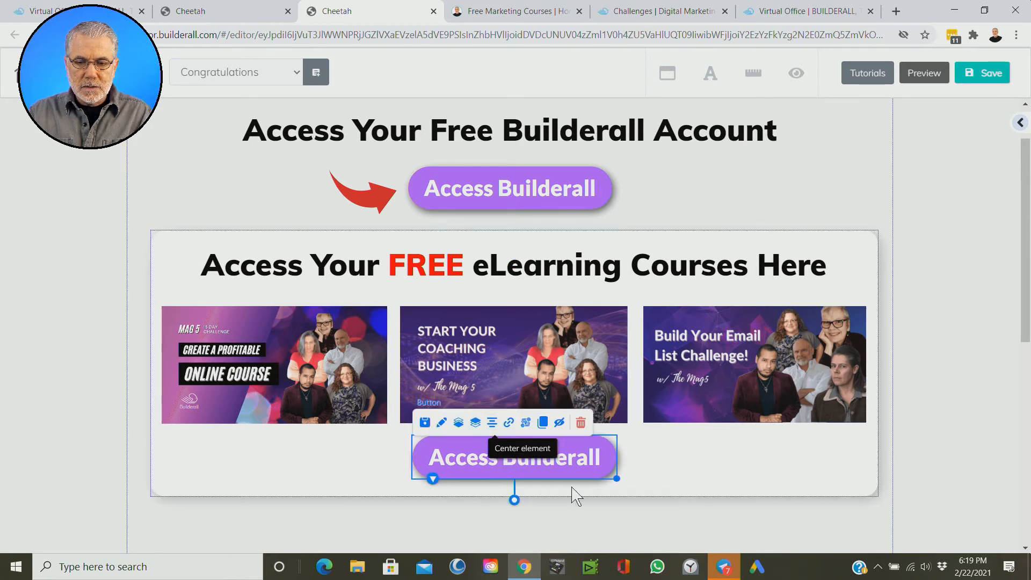
# Step: Change the headline text of the duplicated button below the course images to "Go To eLearning Courses"
pyautogui.click(666, 484)
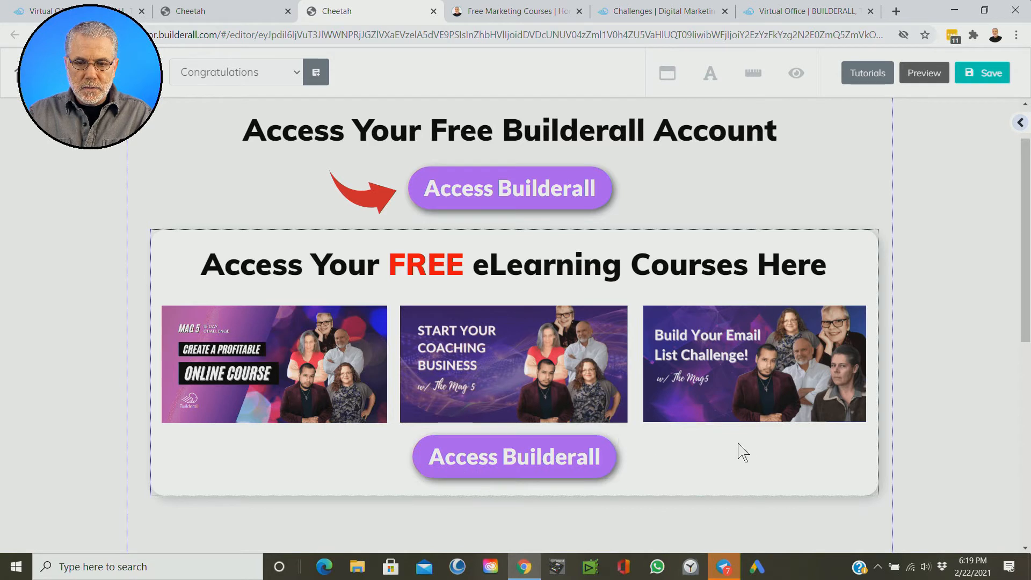
pyautogui.click(493, 462)
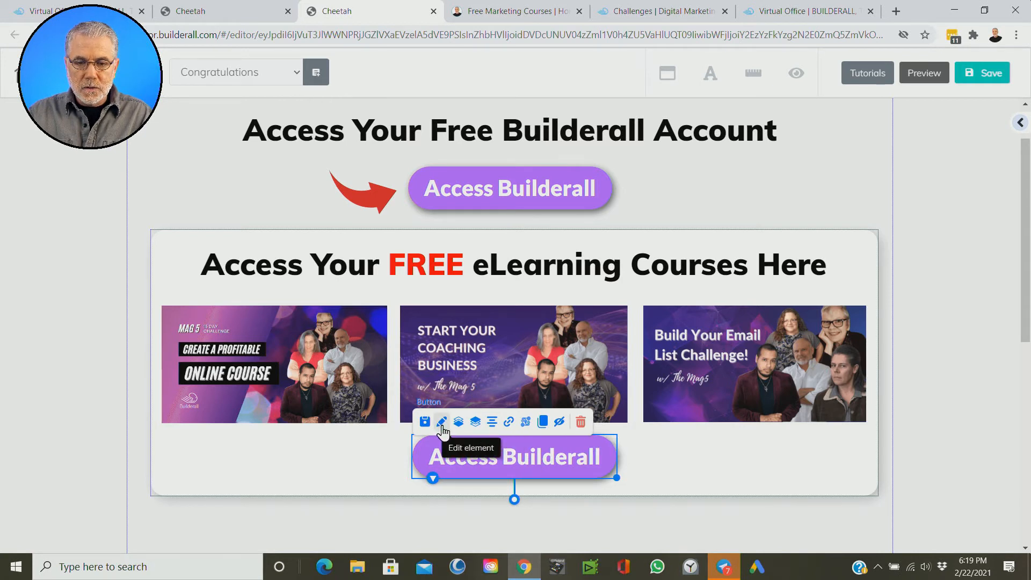
pyautogui.doubleClick(535, 455)
pyautogui.moveTo(672, 451); pyautogui.dragTo(151, 137)
pyautogui.moveTo(283, 340); pyautogui.dragTo(285, 312)
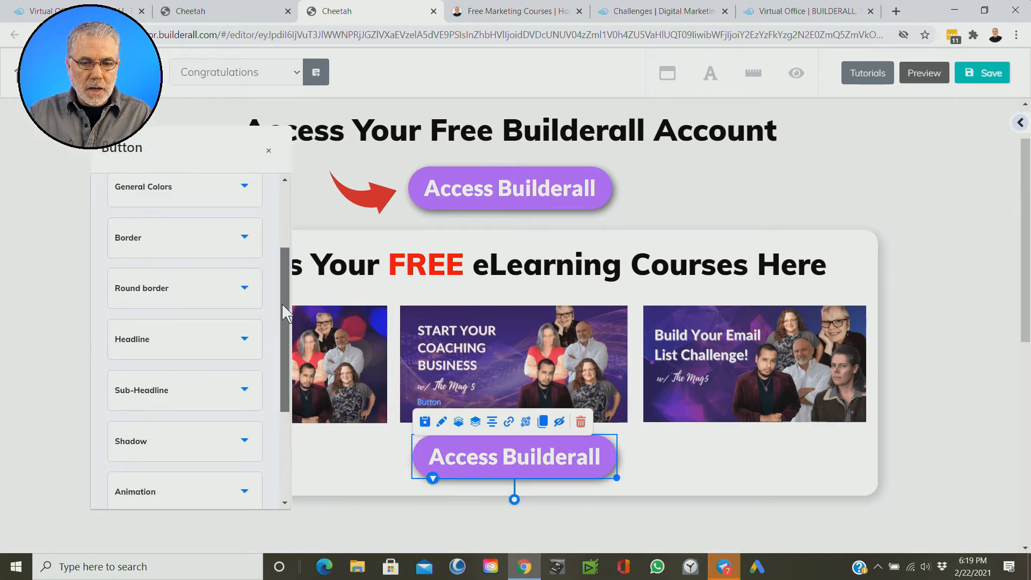
pyautogui.click(244, 342)
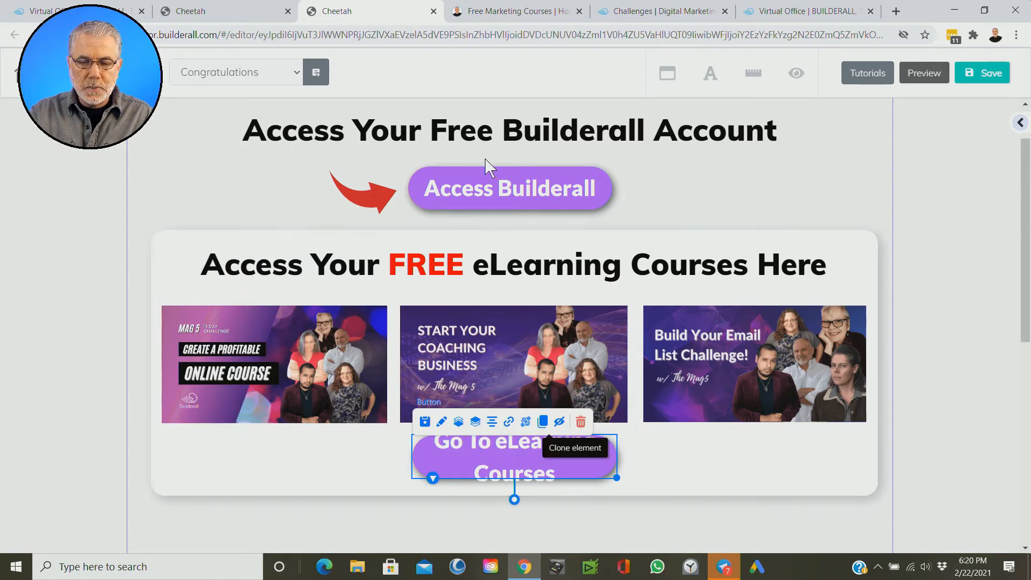
# Step: Widen the Go To eLearning Courses button so its text fits on one line, and center it in the box
pyautogui.click(502, 197)
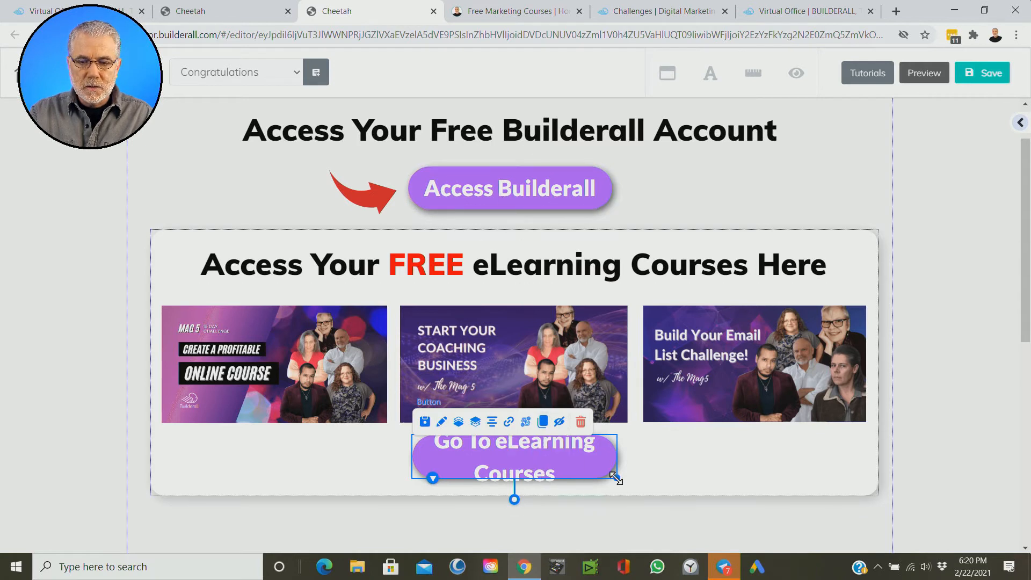
pyautogui.moveTo(615, 476); pyautogui.dragTo(679, 476)
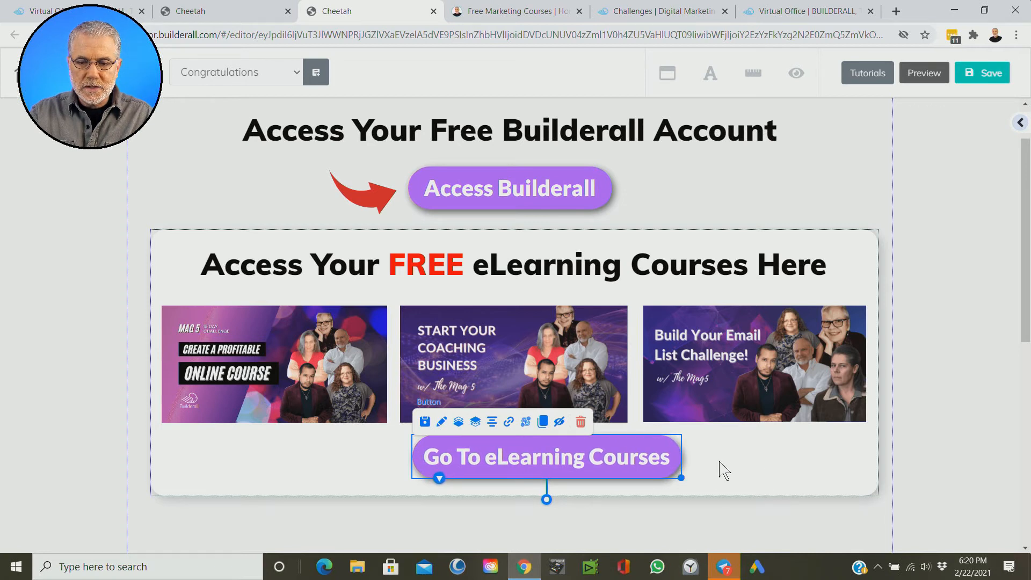
pyautogui.click(491, 423)
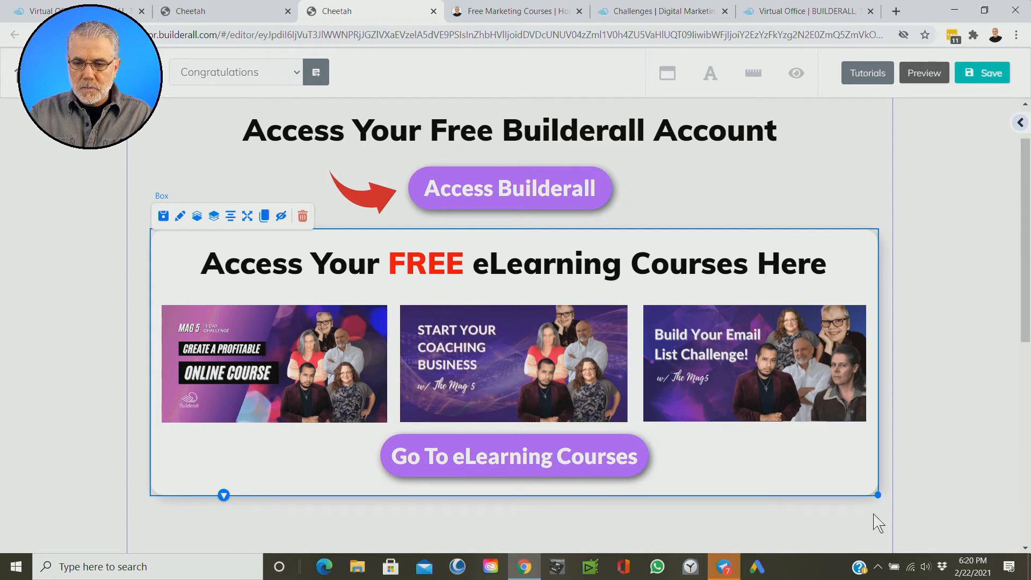
# Step: Extend the eLearning courses box slightly downward and nudge the Go To eLearning Courses button a little lower inside it
pyautogui.moveTo(877, 494); pyautogui.dragTo(874, 508)
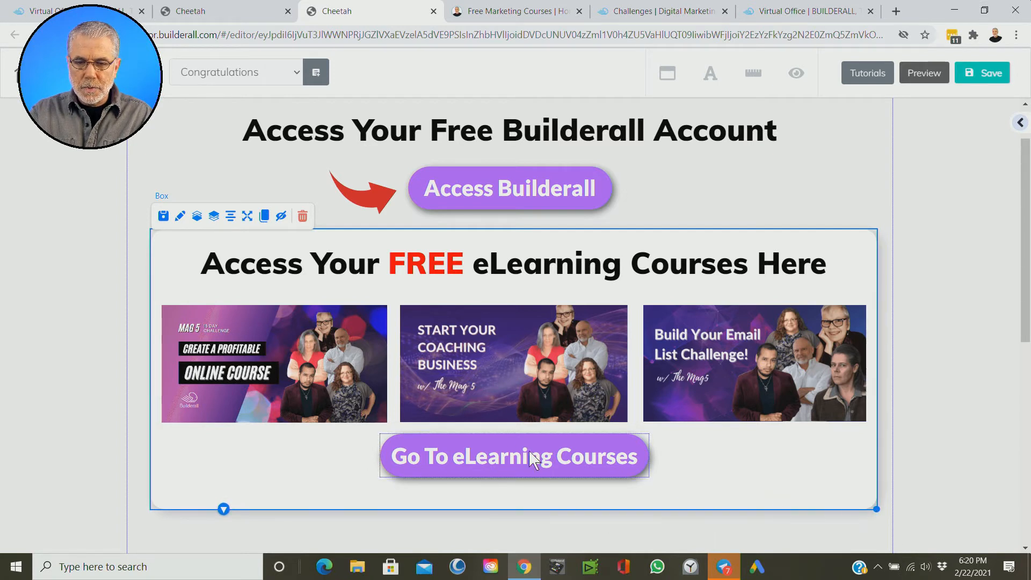
pyautogui.click(512, 457)
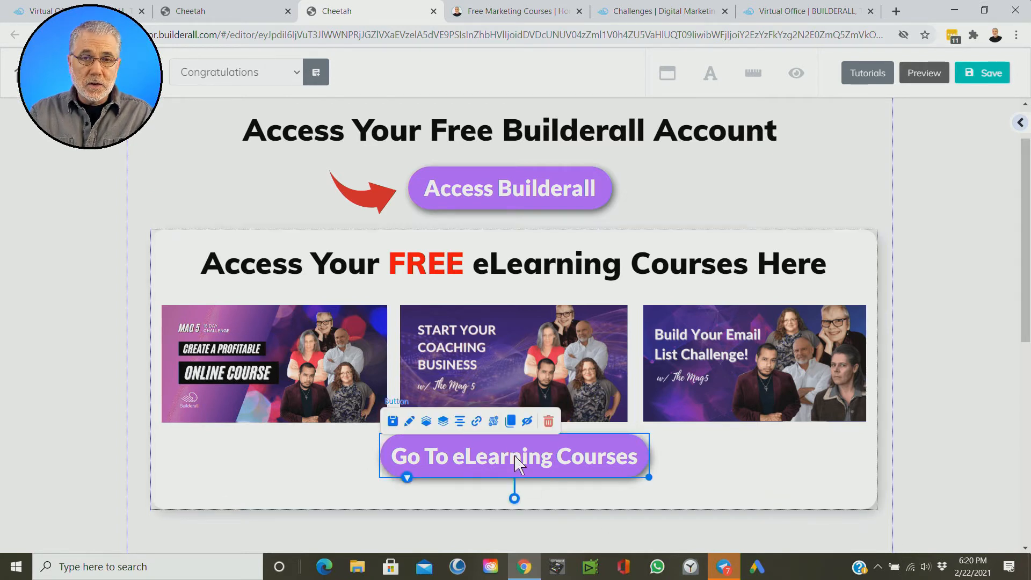
pyautogui.click(515, 456)
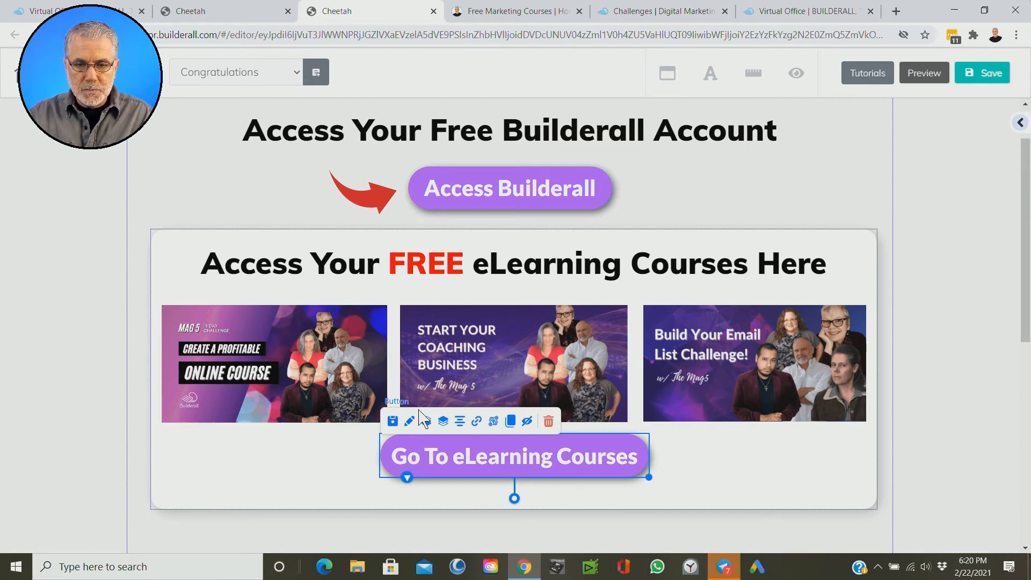
pyautogui.press('Down')
pyautogui.press('Down')
pyautogui.press('Down')
pyautogui.press('Down')
pyautogui.press('Down')
pyautogui.press('Down')
pyautogui.press('Down')
pyautogui.press('Down')
pyautogui.press('Down')
pyautogui.press('Down')
pyautogui.press('Down')
pyautogui.press('Down')
pyautogui.press('Down')
pyautogui.press('Down')
pyautogui.press('Down')
pyautogui.press('Down')
pyautogui.press('Down')
pyautogui.press('Down')
pyautogui.press('Down')
pyautogui.press('Down')
pyautogui.press('Left')
pyautogui.press('Left')
pyautogui.press('Left')
pyautogui.press('Left')
pyautogui.press('Right')
pyautogui.press('Right')
pyautogui.press('Right')
pyautogui.press('Up')
pyautogui.press('Up')
pyautogui.press('Up')
pyautogui.press('Up')
pyautogui.press('Up')
pyautogui.press('Down')
pyautogui.press('Down')
pyautogui.press('Down')
pyautogui.press('Down')
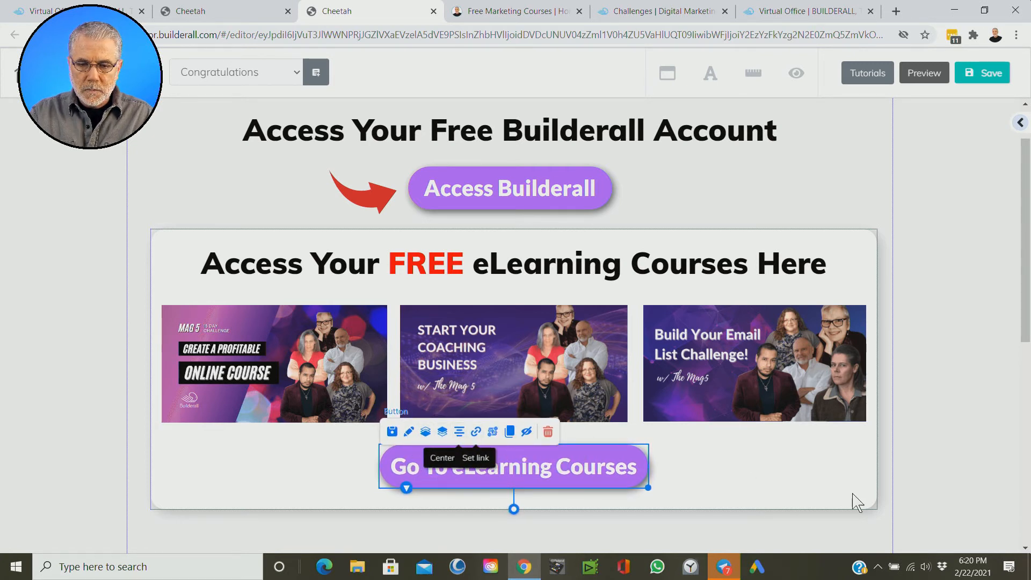
pyautogui.click(803, 486)
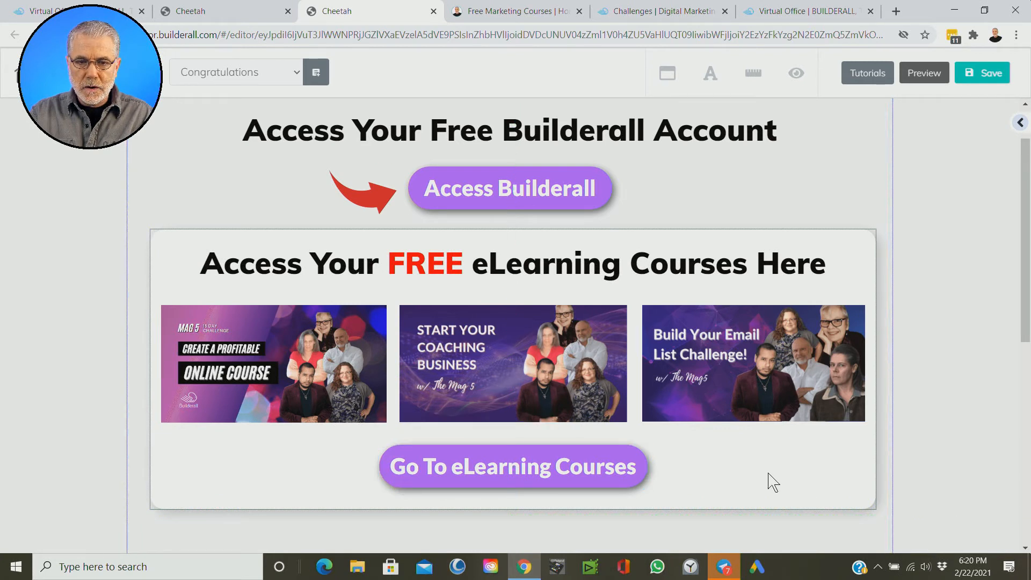
# Step: Duplicate the red arrow, place the copy beside the Go To eLearning Courses button, and reposition the original beside Access Builderall
pyautogui.press('ctrl')
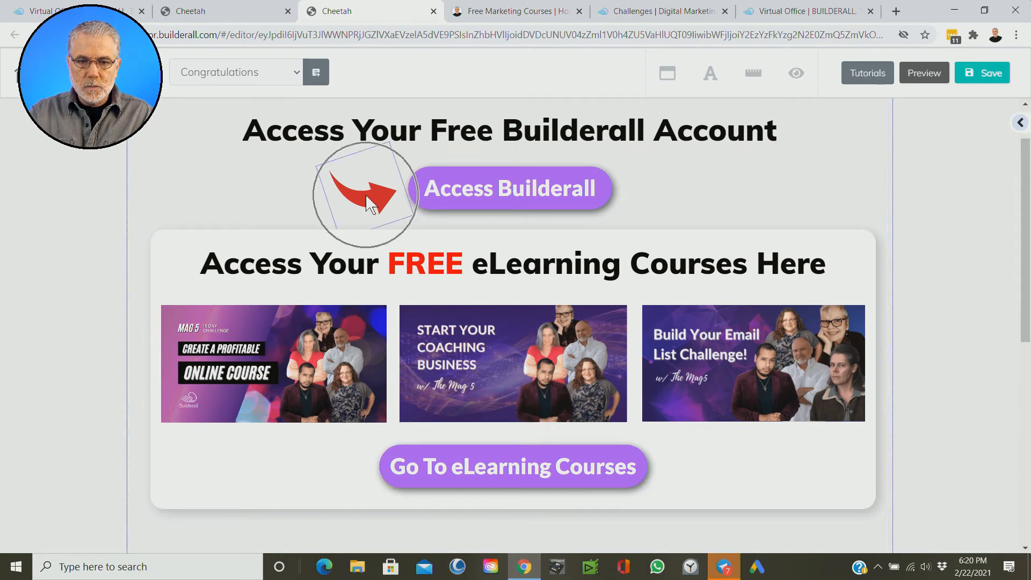
pyautogui.click(364, 193)
pyautogui.moveTo(293, 138); pyautogui.dragTo(281, 156)
pyautogui.click(354, 201)
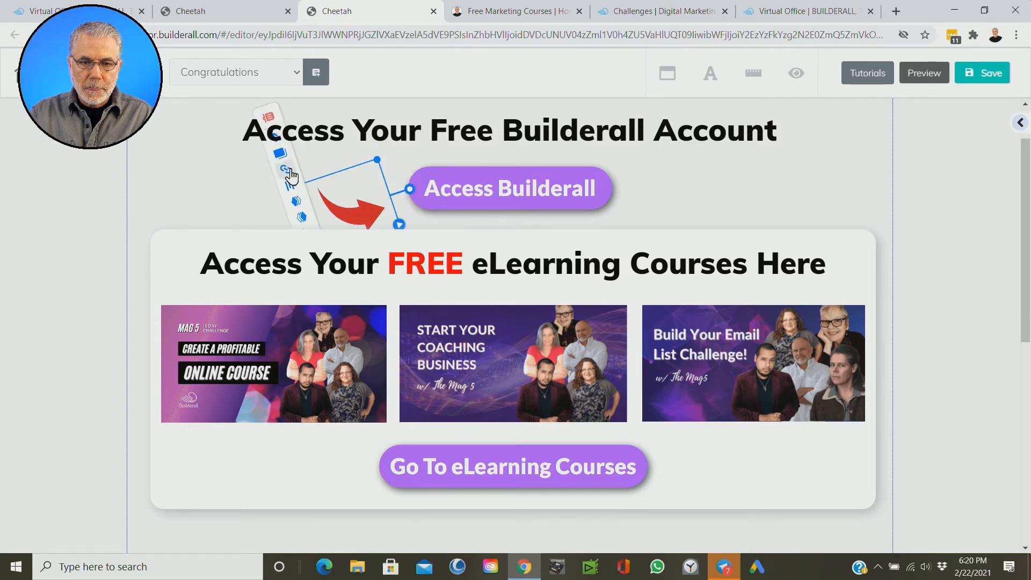
pyautogui.press('ctrl')
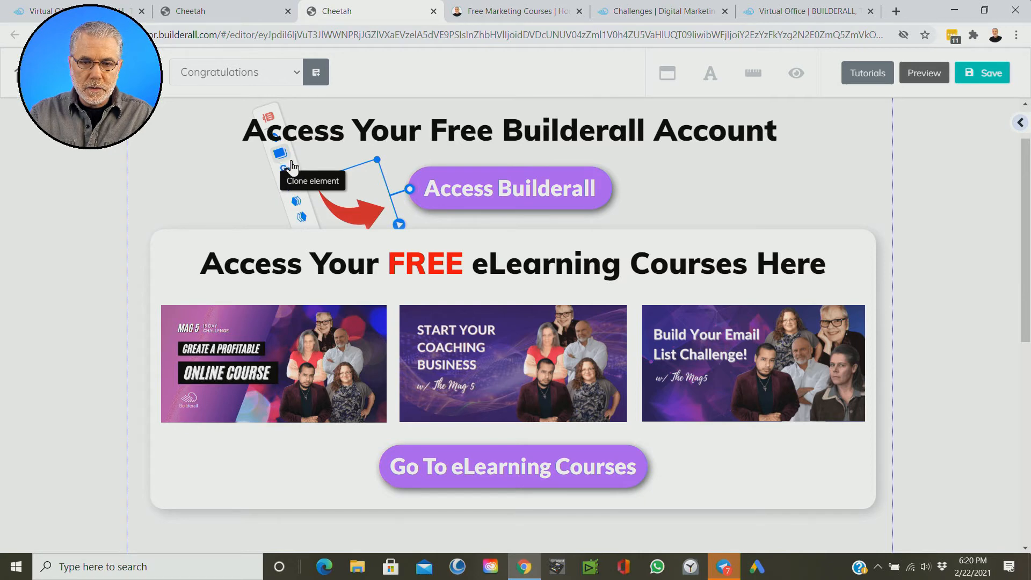
pyautogui.moveTo(355, 215); pyautogui.dragTo(711, 388)
pyautogui.moveTo(361, 212); pyautogui.dragTo(365, 186)
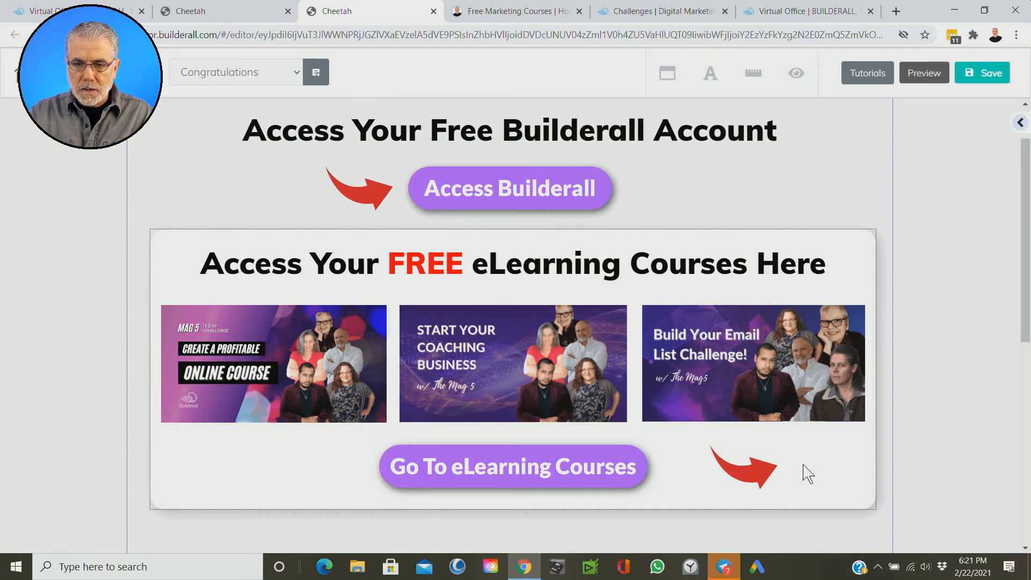
# Step: Rotate the duplicated arrow to point left and place it just right of the Go To eLearning Courses button
pyautogui.click(755, 486)
pyautogui.moveTo(803, 448); pyautogui.dragTo(631, 451)
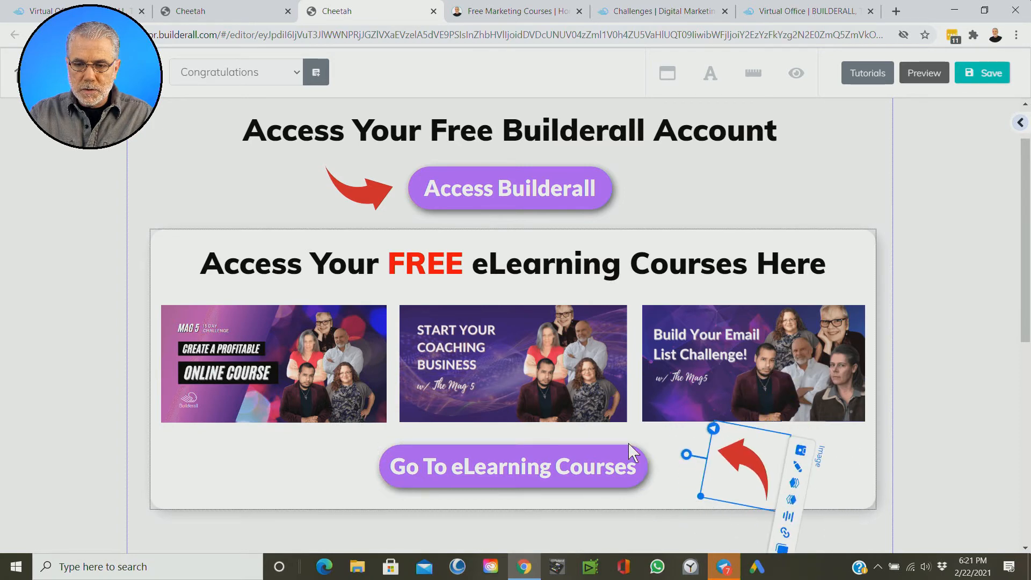
pyautogui.click(631, 448)
pyautogui.moveTo(720, 466); pyautogui.dragTo(688, 495)
pyautogui.click(987, 344)
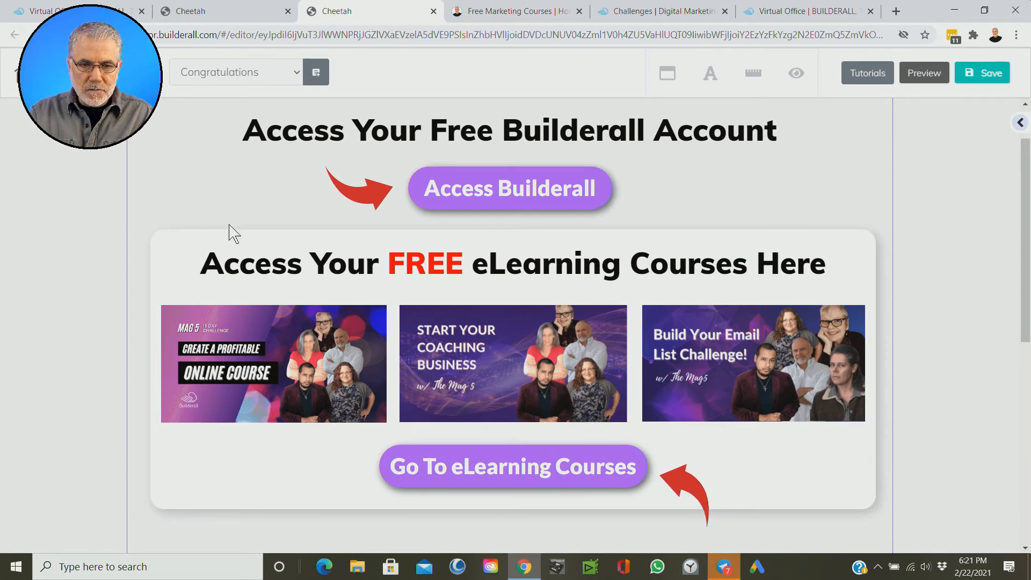
pyautogui.moveTo(689, 483)
pyautogui.mouseDown()
pyautogui.moveTo(820, 557)
pyautogui.moveTo(801, 520)
pyautogui.moveTo(856, 437)
pyautogui.moveTo(819, 167)
pyautogui.moveTo(774, 236)
pyautogui.moveTo(730, 470)
pyautogui.moveTo(676, 472)
pyautogui.mouseUp()
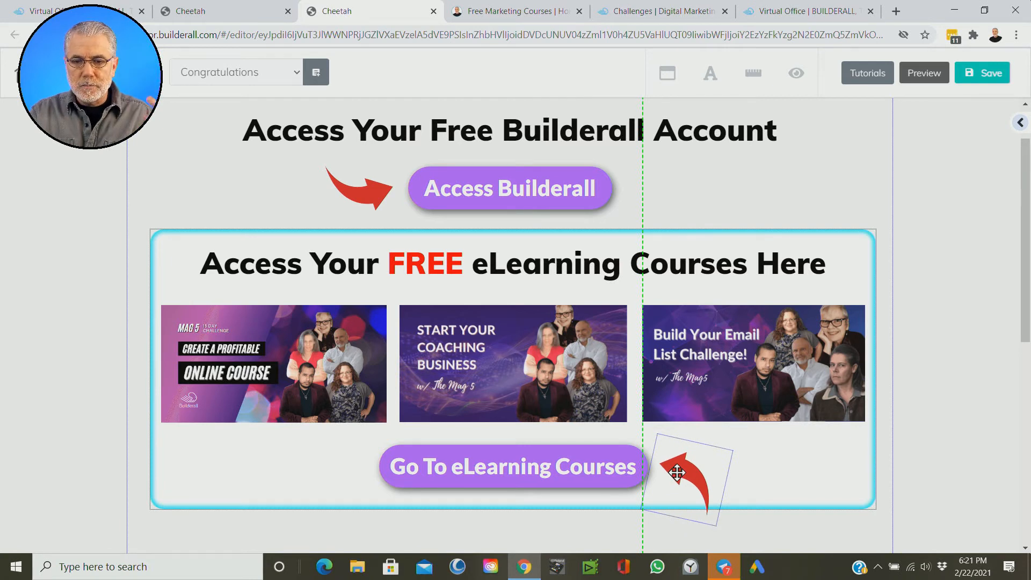
pyautogui.moveTo(676, 473); pyautogui.dragTo(675, 473)
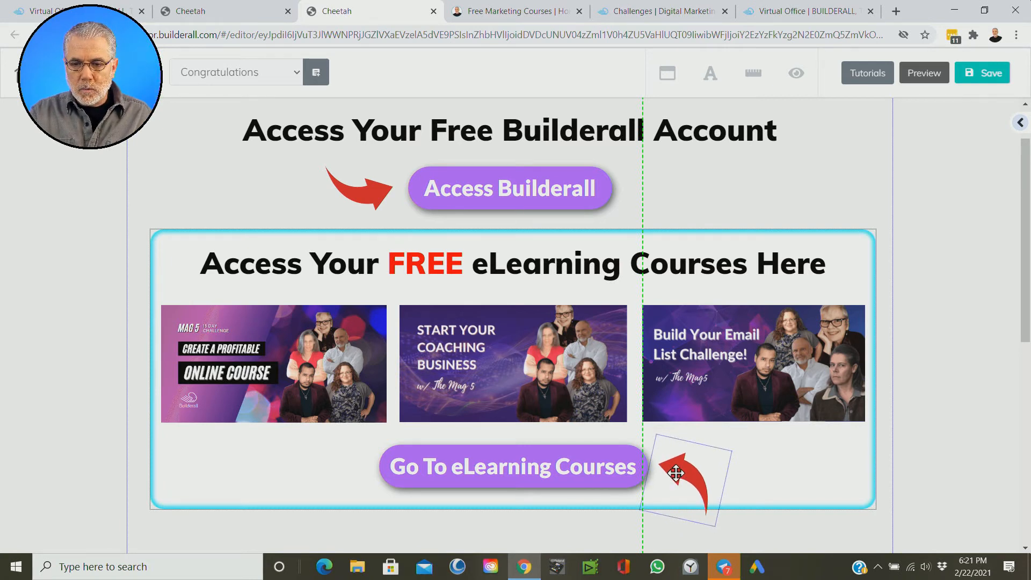
pyautogui.press('ctrl')
pyautogui.press('ctrl')
pyautogui.press('ctrl')
pyautogui.press('ctrl')
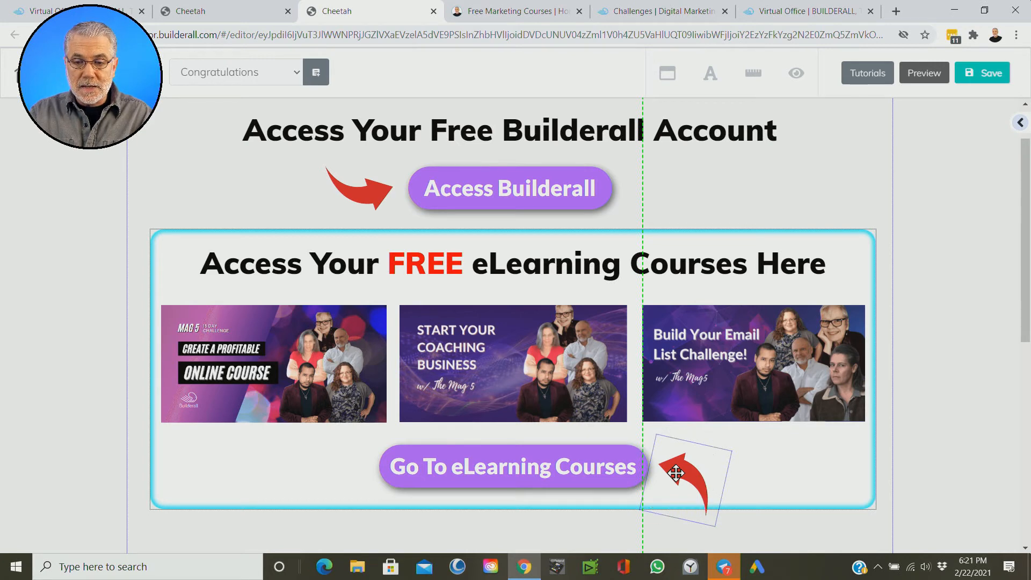
# Step: Realign the eLearning courses box and extend it slightly downward to leave more room below the arrow
pyautogui.click(783, 515)
pyautogui.moveTo(882, 512); pyautogui.dragTo(883, 513)
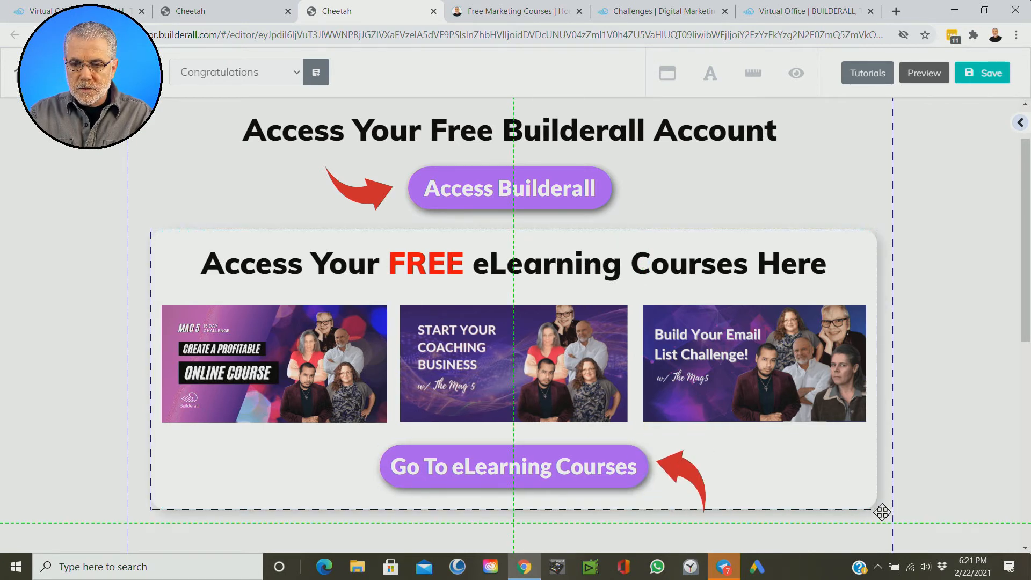
pyautogui.moveTo(835, 485); pyautogui.dragTo(874, 521)
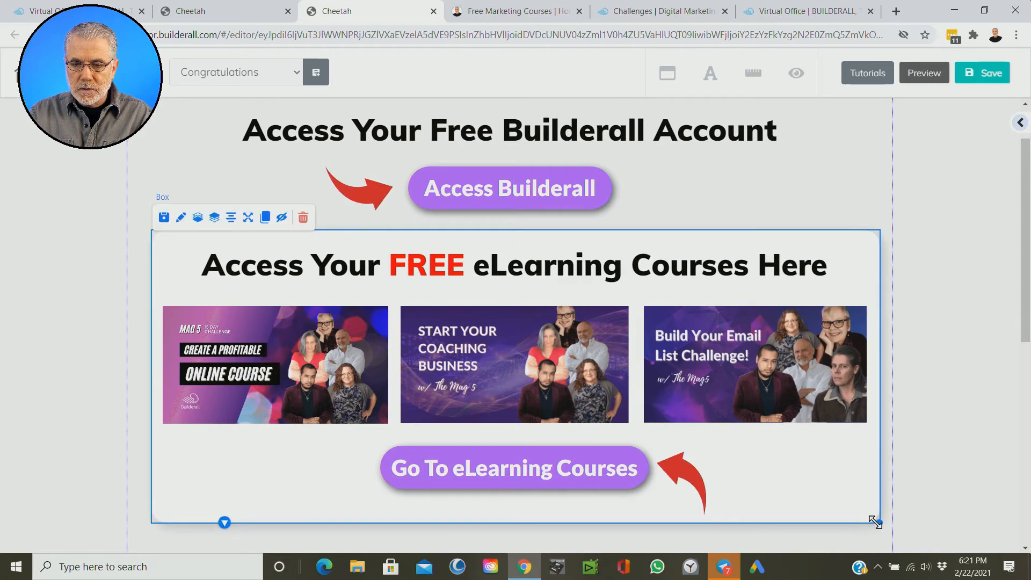
# Step: Tilt the lower red arrow slightly flatter and fit it beside the Go To eLearning Courses button inside the box
pyautogui.click(699, 491)
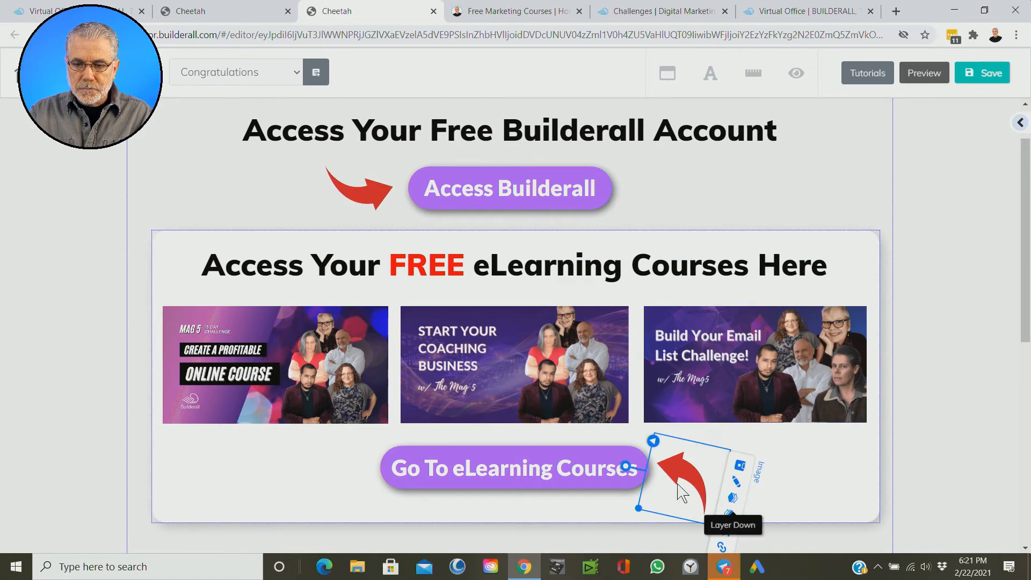
pyautogui.moveTo(671, 479); pyautogui.dragTo(786, 469)
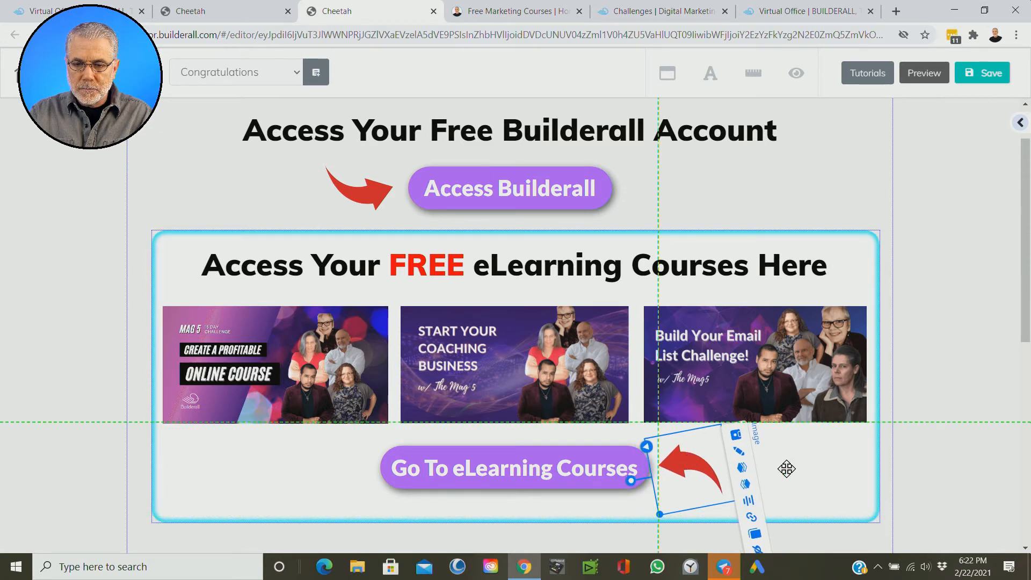
pyautogui.click(845, 466)
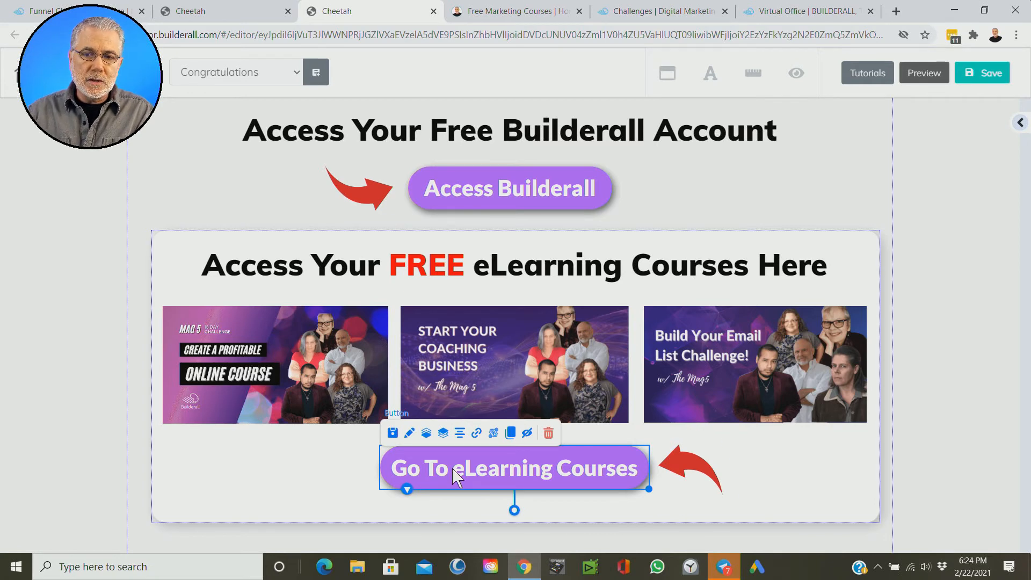
# Step: Copy the web address of the Builderall Challenges digital marketing training page open in the browser
pyautogui.click(632, 12)
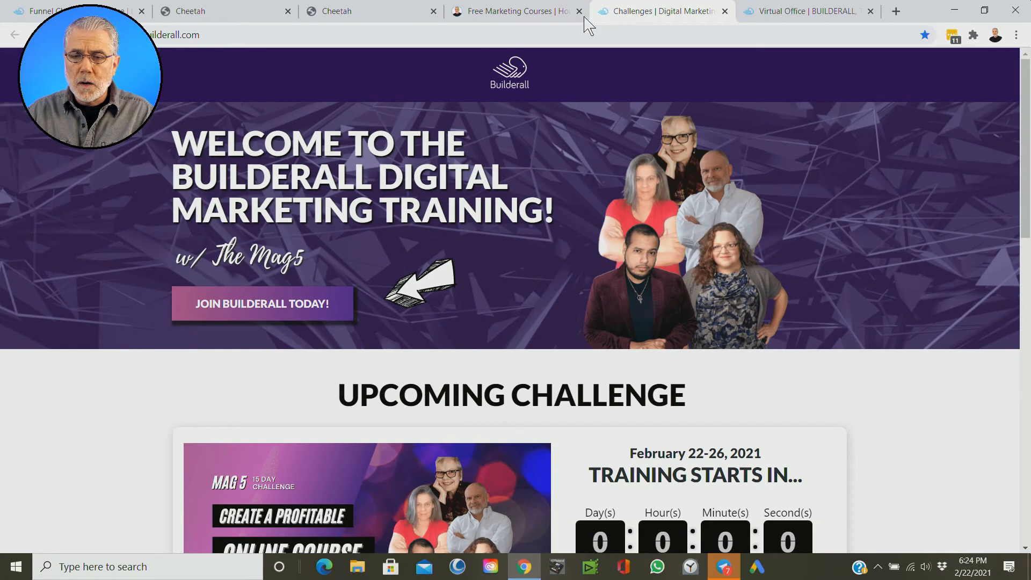
pyautogui.click(212, 36)
pyautogui.moveTo(212, 37); pyautogui.dragTo(85, 40)
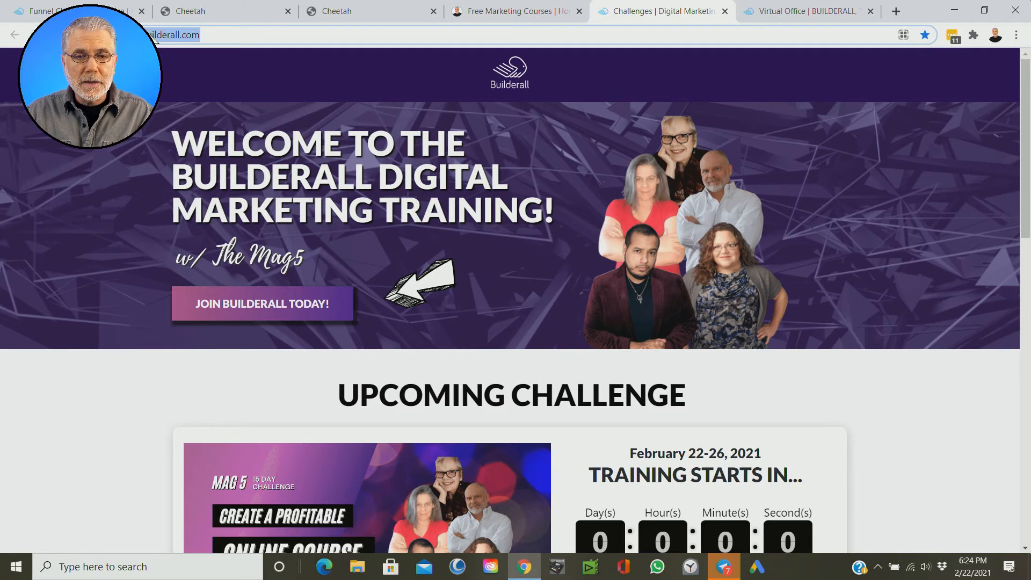
pyautogui.rightClick(153, 35)
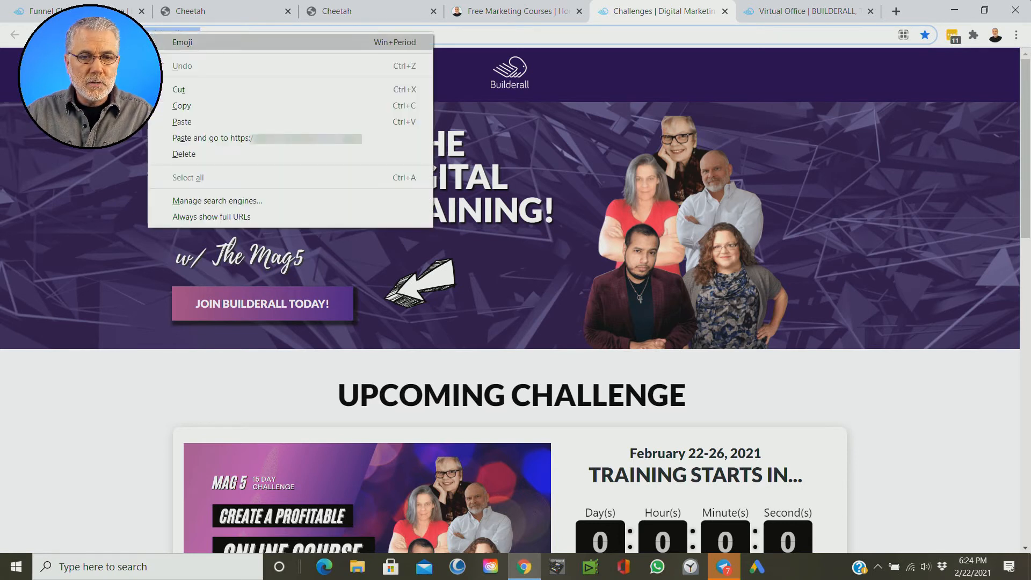
pyautogui.click(178, 102)
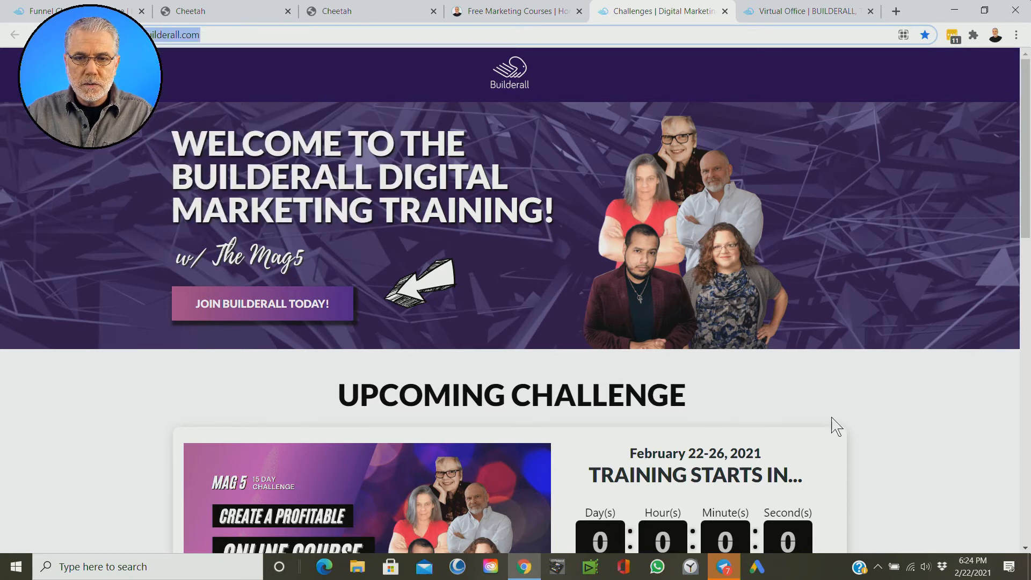
pyautogui.scroll(-1, 836, 427)
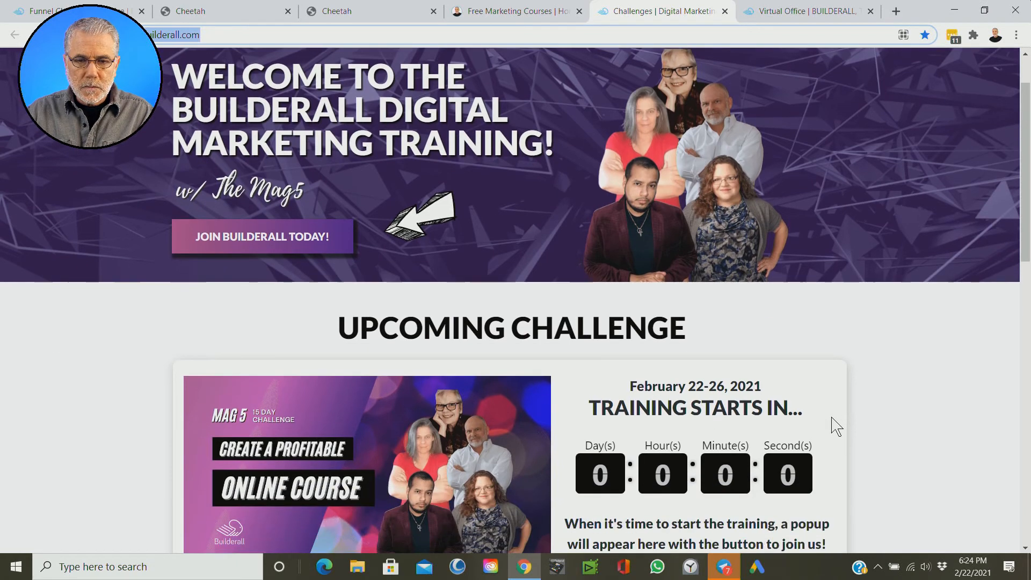
# Step: Replace the Go To eLearning Courses button's link with the copied Challenges page address, set to open in a new tab
pyautogui.click(373, 10)
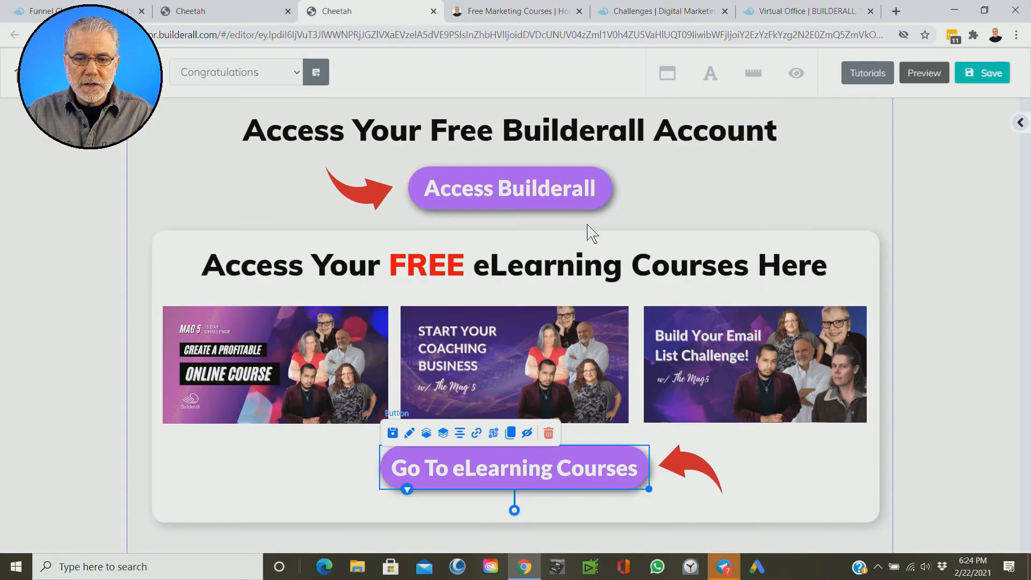
pyautogui.click(476, 434)
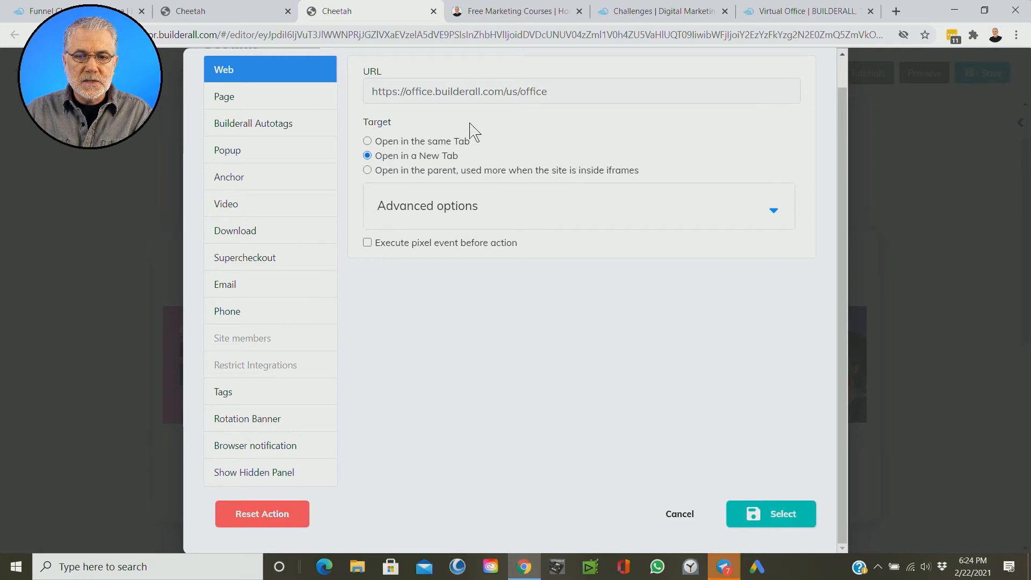
pyautogui.moveTo(562, 91); pyautogui.dragTo(370, 92)
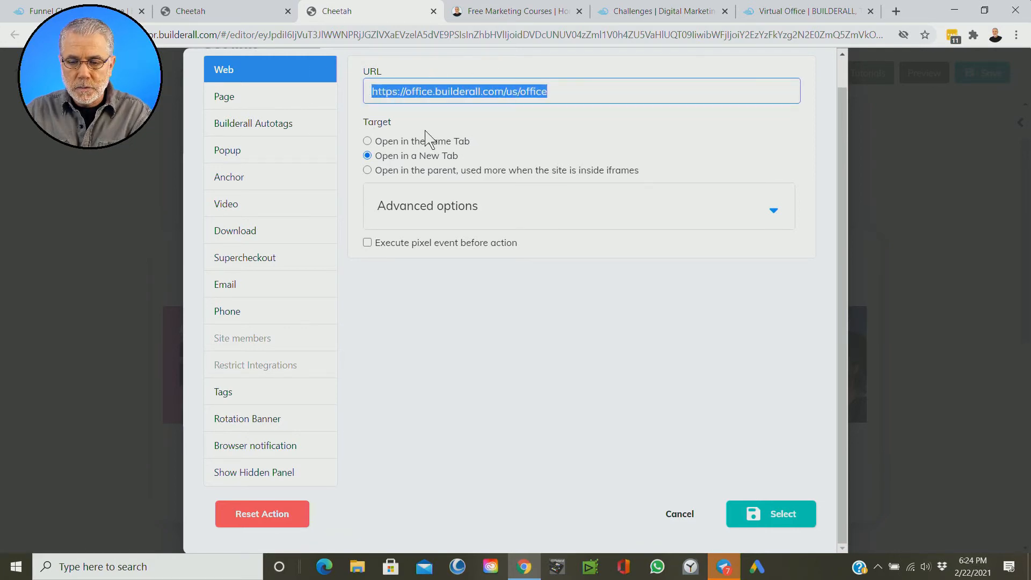
pyautogui.press('BackSpace')
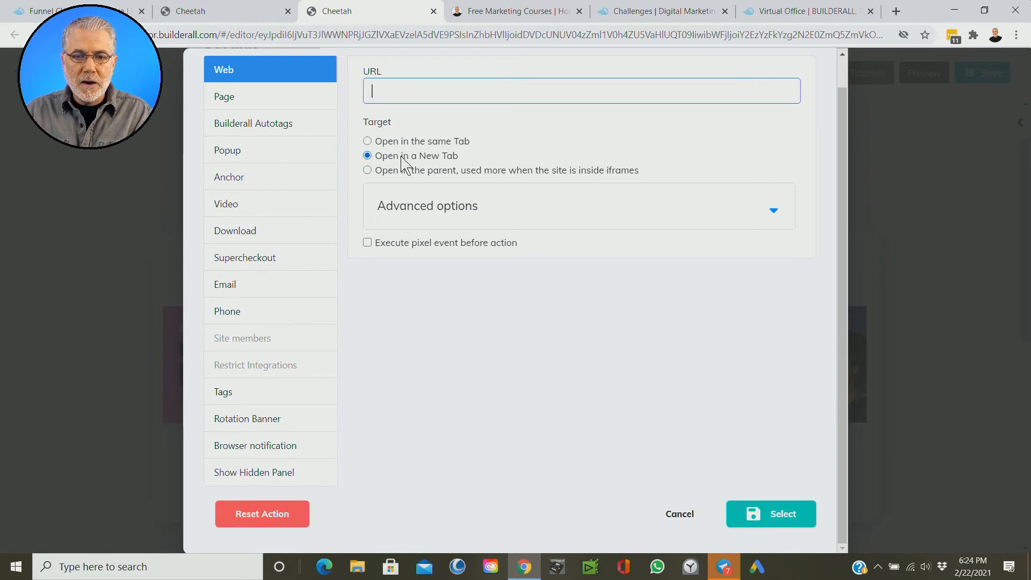
pyautogui.click(420, 157)
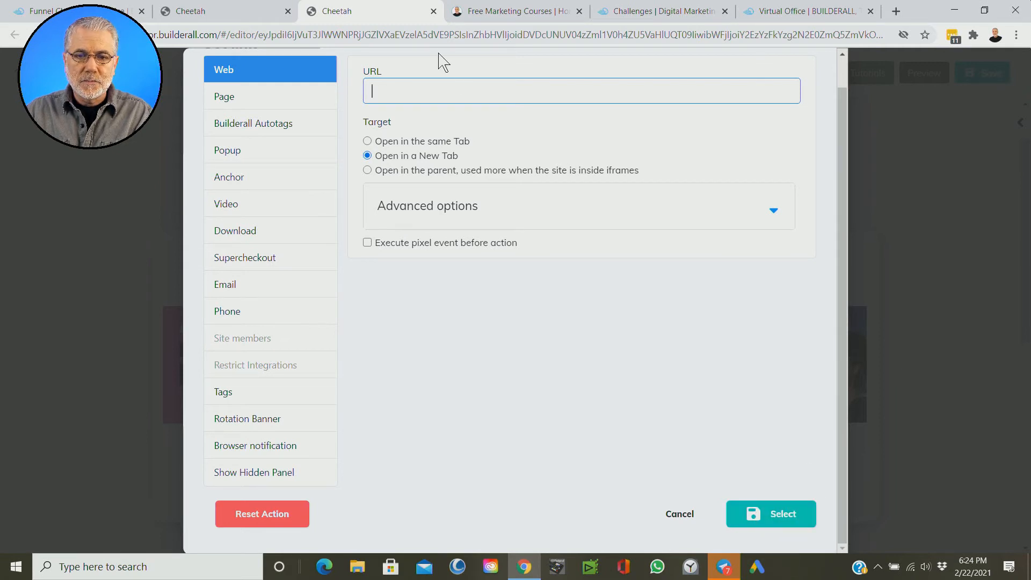
pyautogui.click(822, 476)
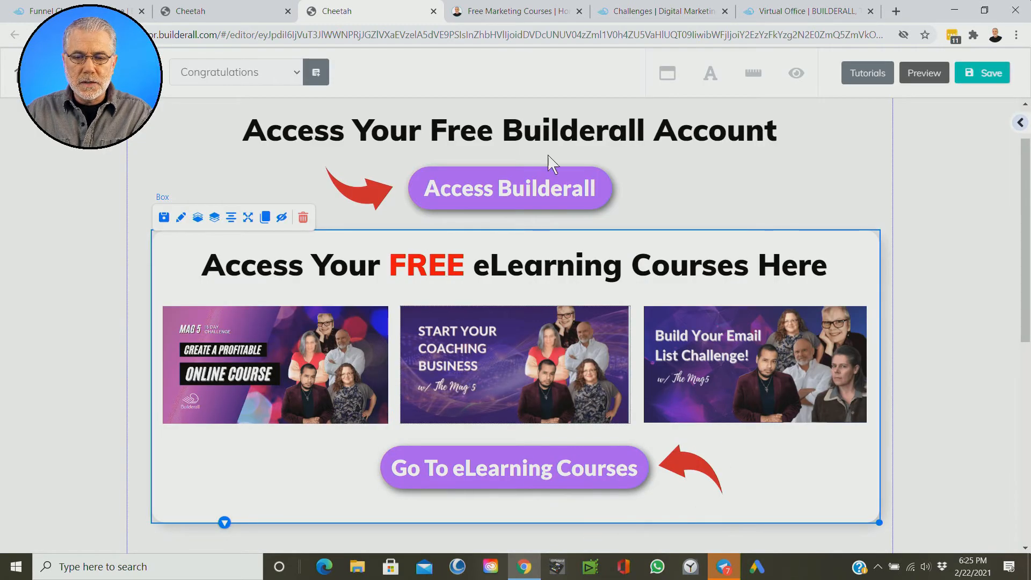
# Step: Change the Create a Profitable Online Course image's link from a popup to the copied web address, opening in a new tab
pyautogui.click(320, 351)
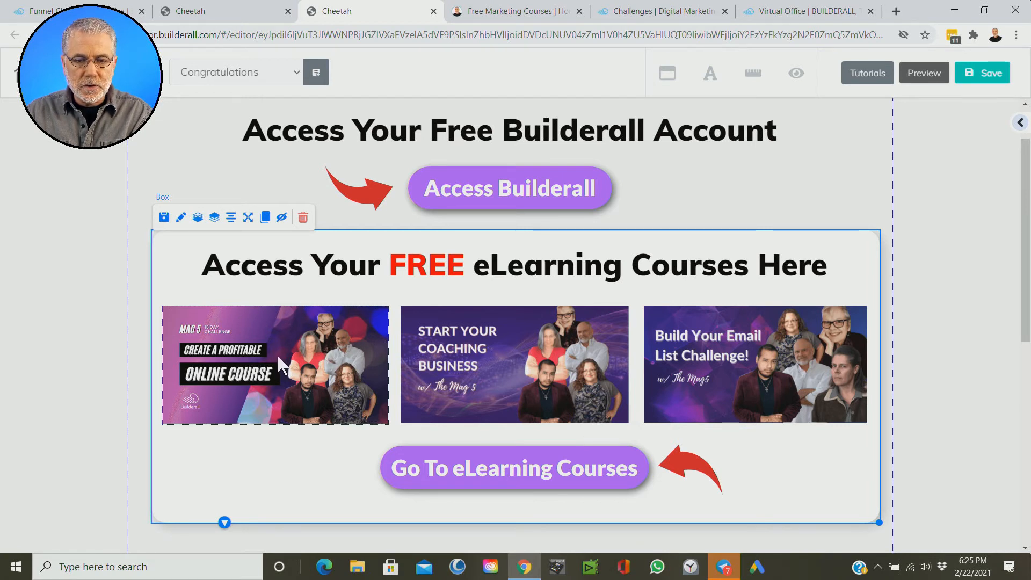
pyautogui.click(279, 356)
pyautogui.click(258, 293)
pyautogui.click(234, 74)
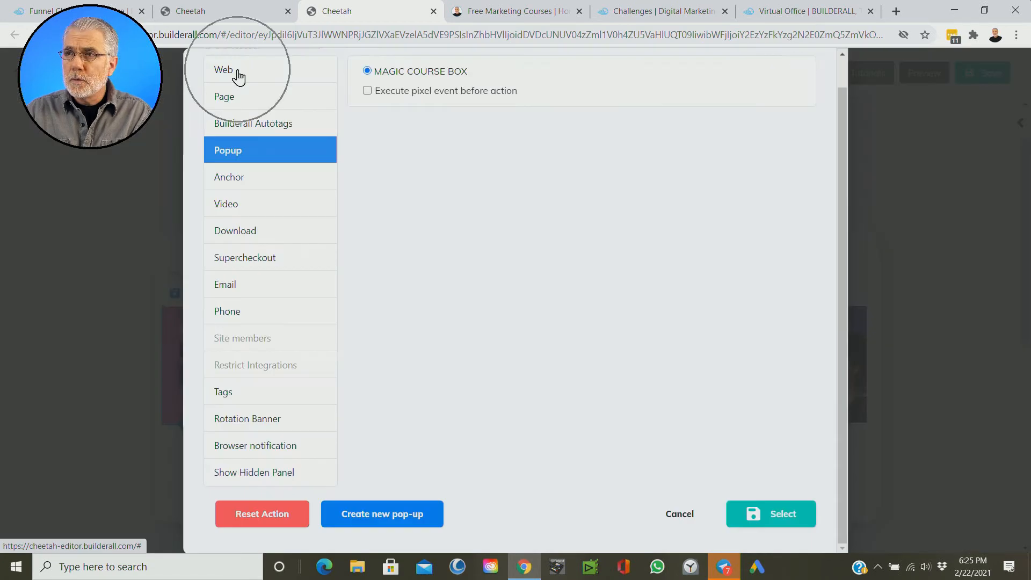
pyautogui.click(236, 76)
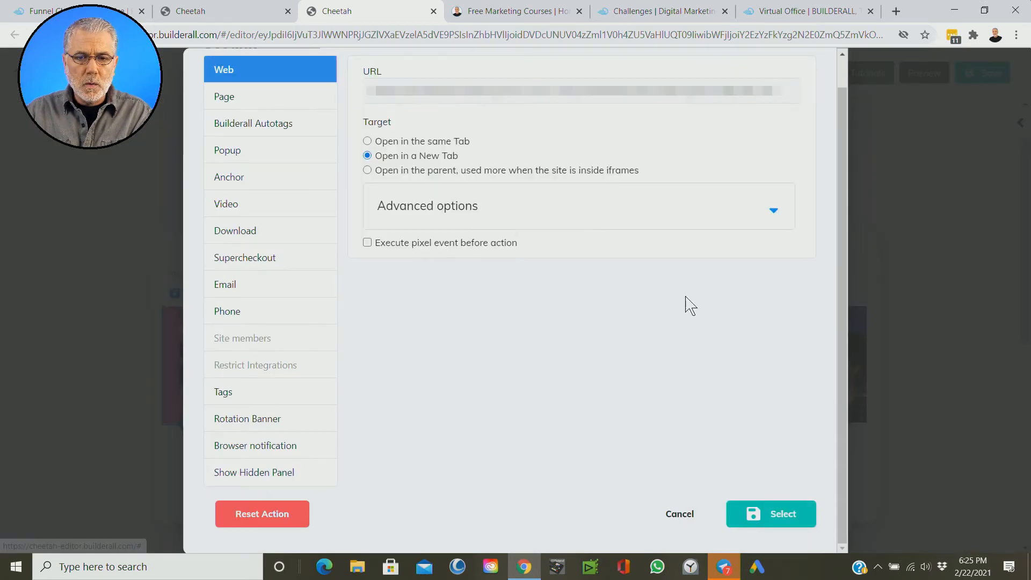
pyautogui.scroll(1, 688, 308)
pyautogui.click(442, 114)
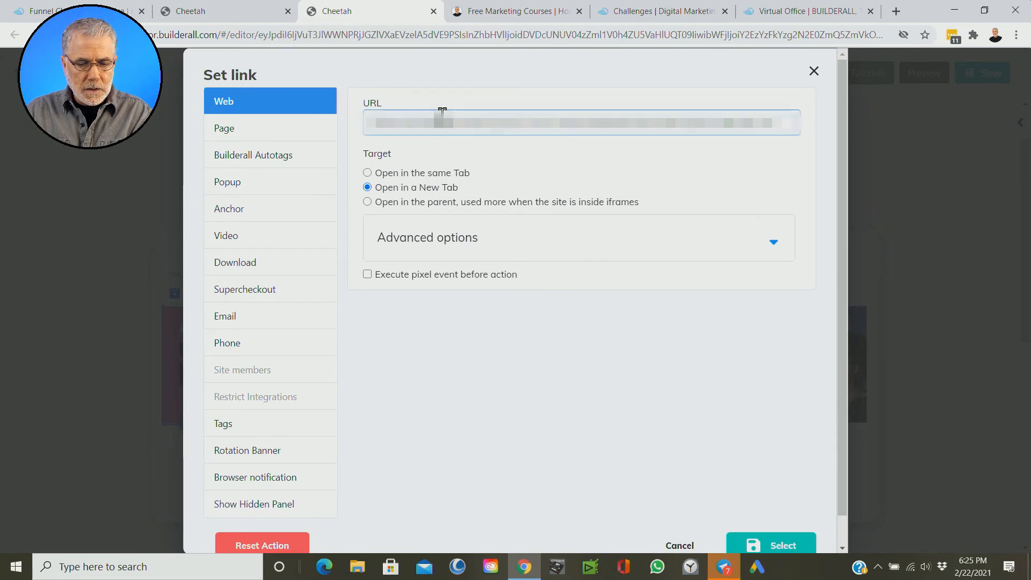
pyautogui.hotkey('ctrl', 'a')
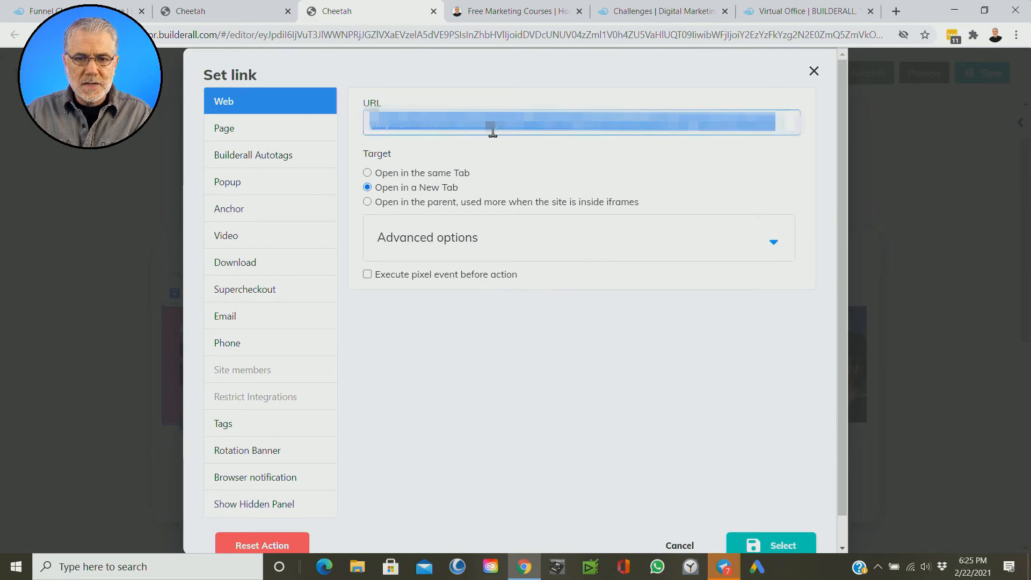
pyautogui.press('Delete')
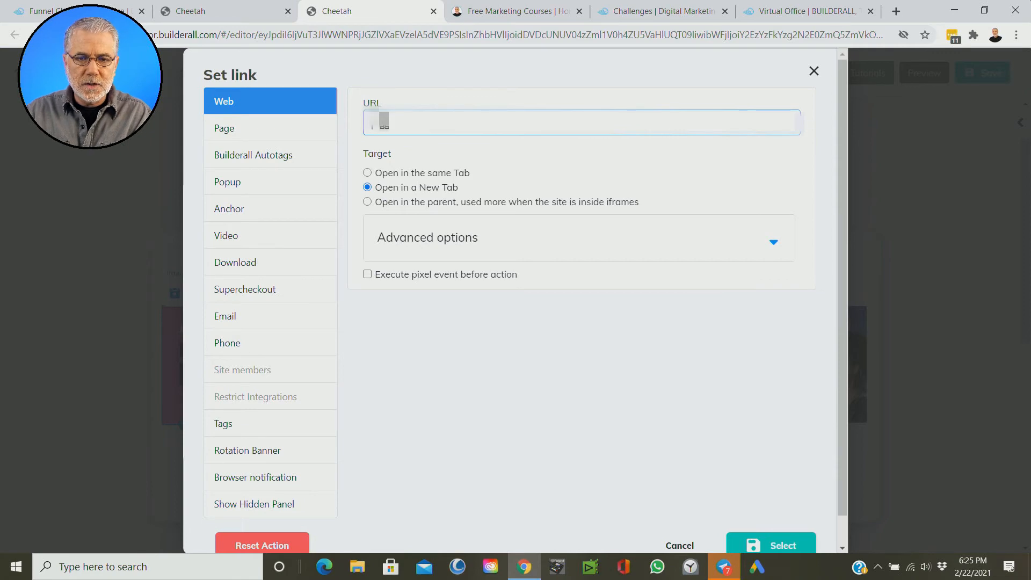
pyautogui.hotkey('ctrl', 'v')
pyautogui.scroll(-1, 704, 379)
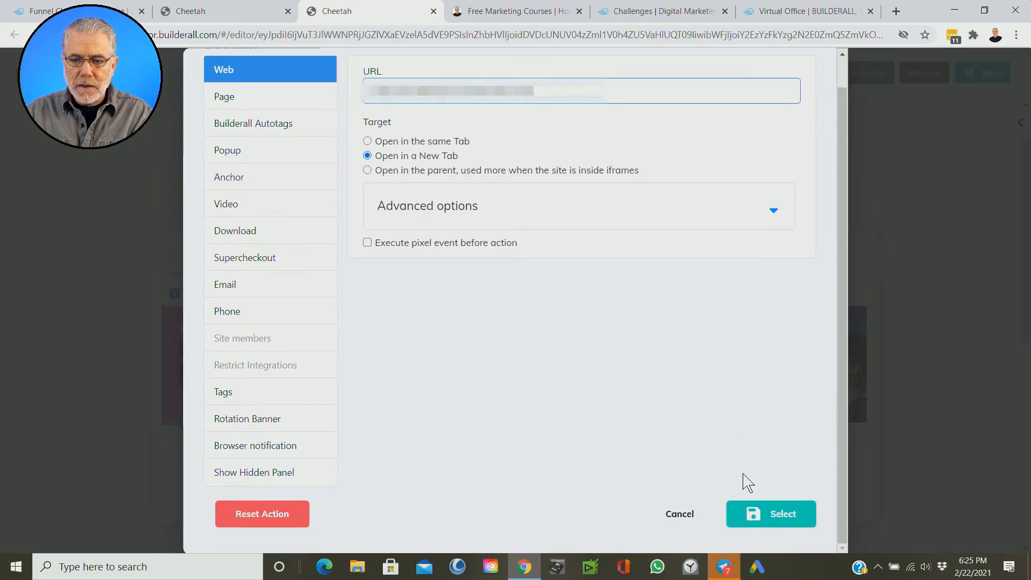
pyautogui.click(773, 524)
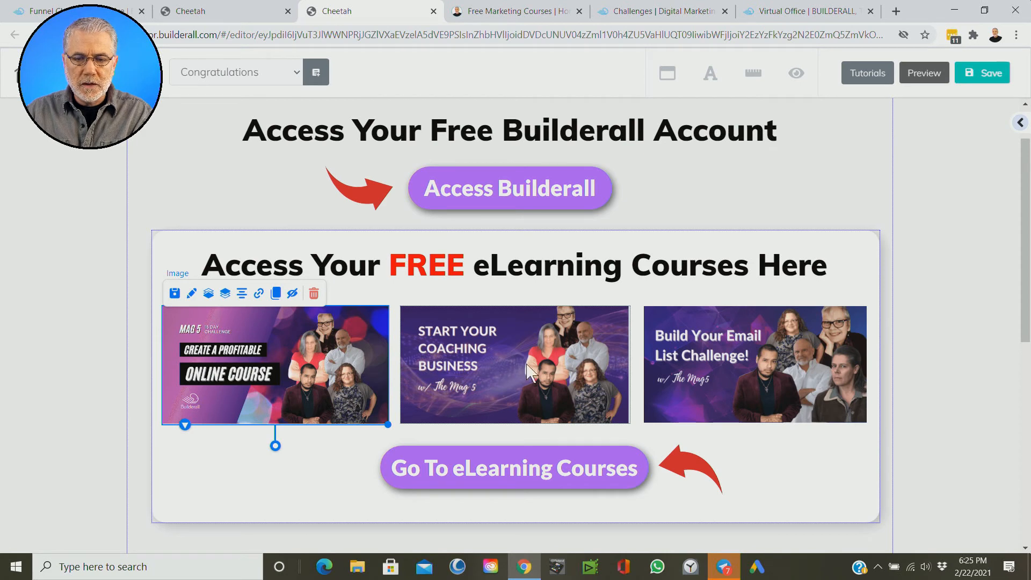
# Step: Shorten the empty space beneath the eLearning courses box so the footer sits just below it
pyautogui.click(494, 371)
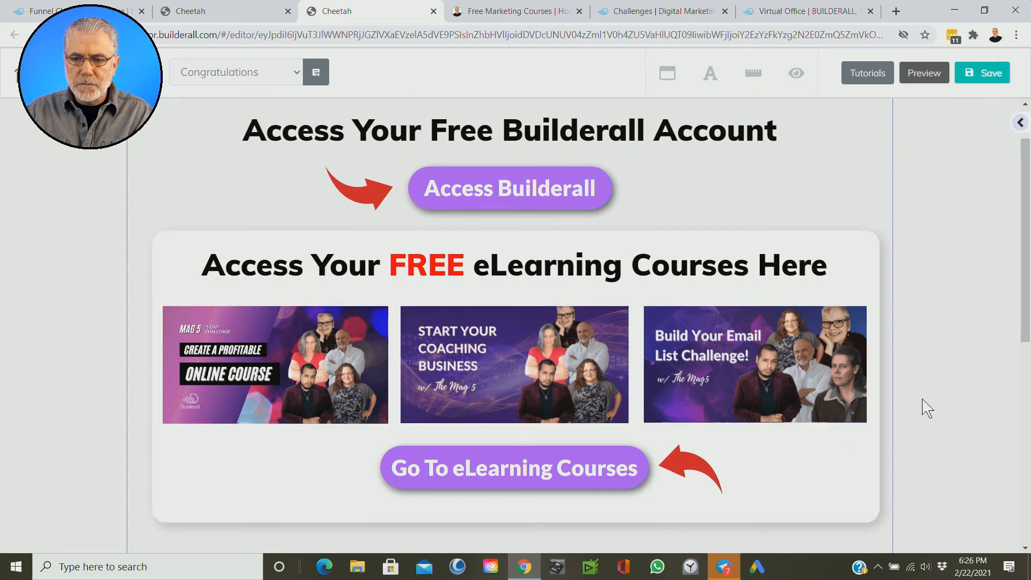
pyautogui.scroll(-6, 927, 408)
pyautogui.scroll(3, 927, 409)
pyautogui.scroll(-4, 928, 410)
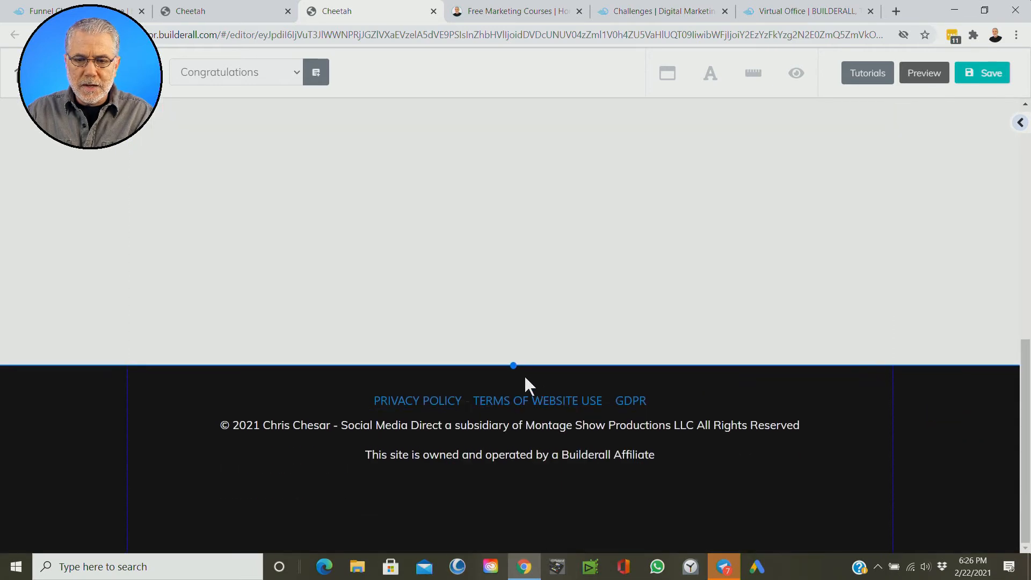
pyautogui.scroll(3, 753, 342)
pyautogui.scroll(-2, 754, 341)
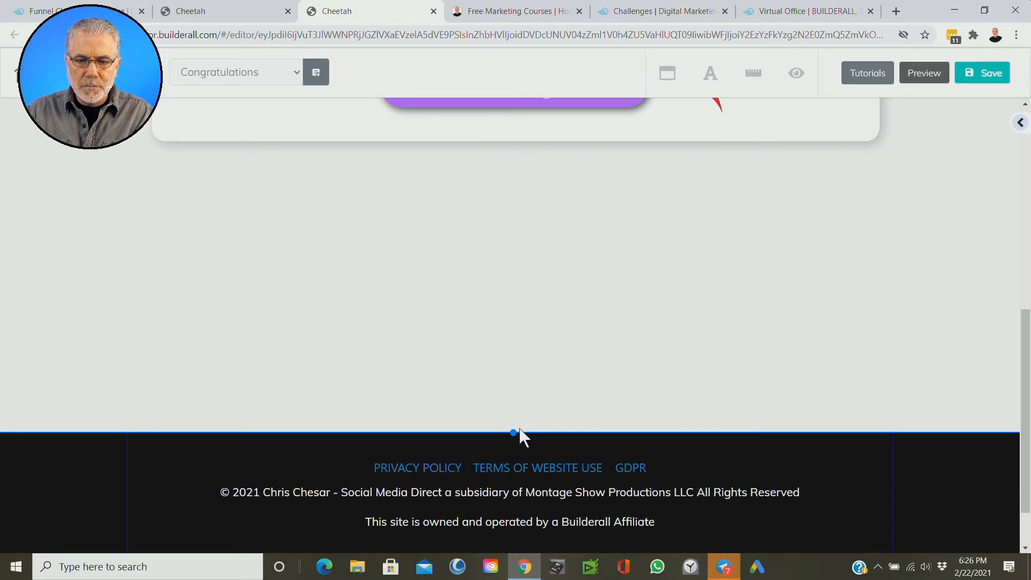
pyautogui.click(397, 253)
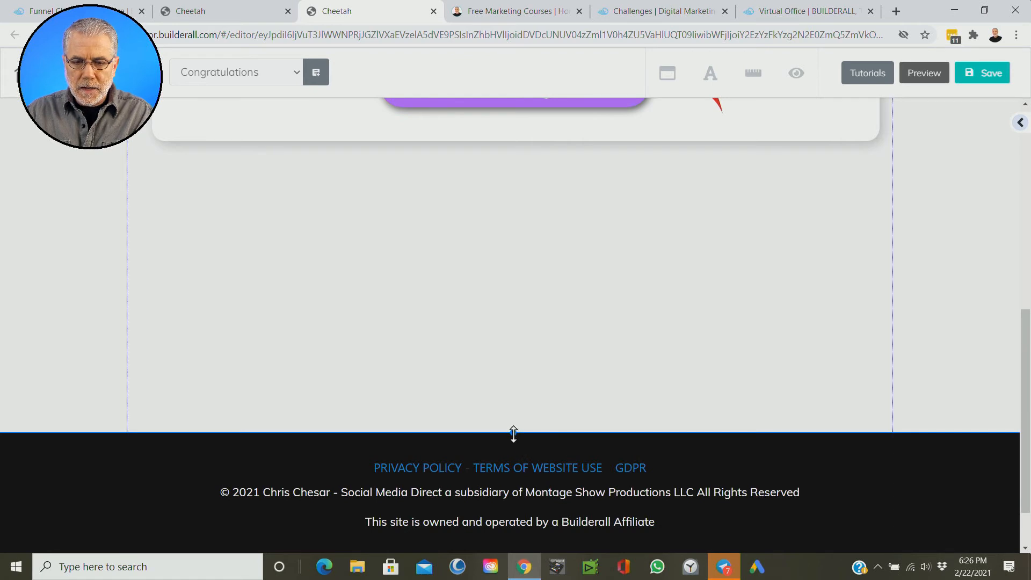
pyautogui.moveTo(514, 432); pyautogui.dragTo(518, 215)
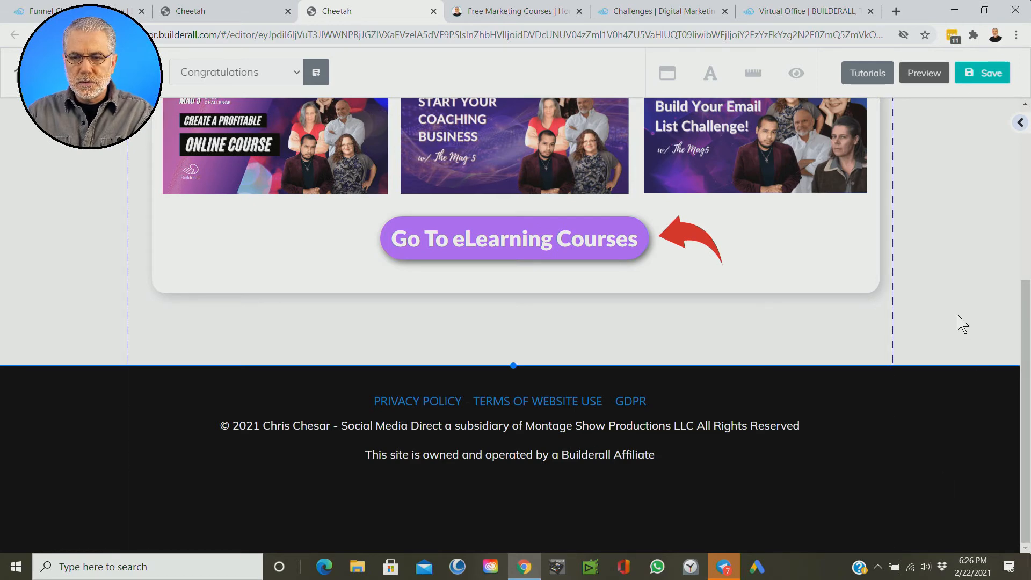
# Step: Review the Congratulations page layout, save it and publish the site
pyautogui.scroll(5, 921, 288)
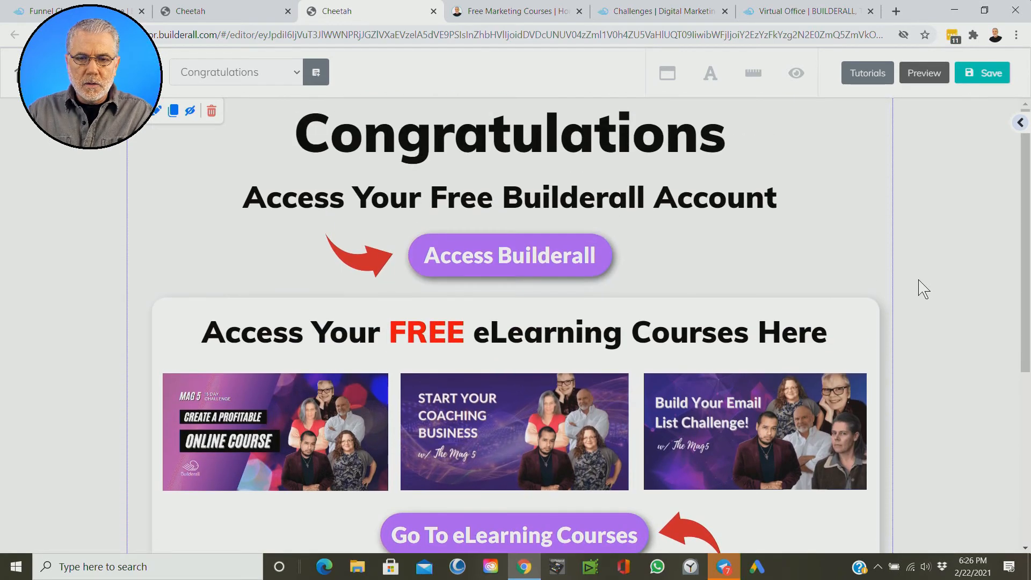
pyautogui.scroll(-3, 921, 290)
pyautogui.scroll(3, 921, 290)
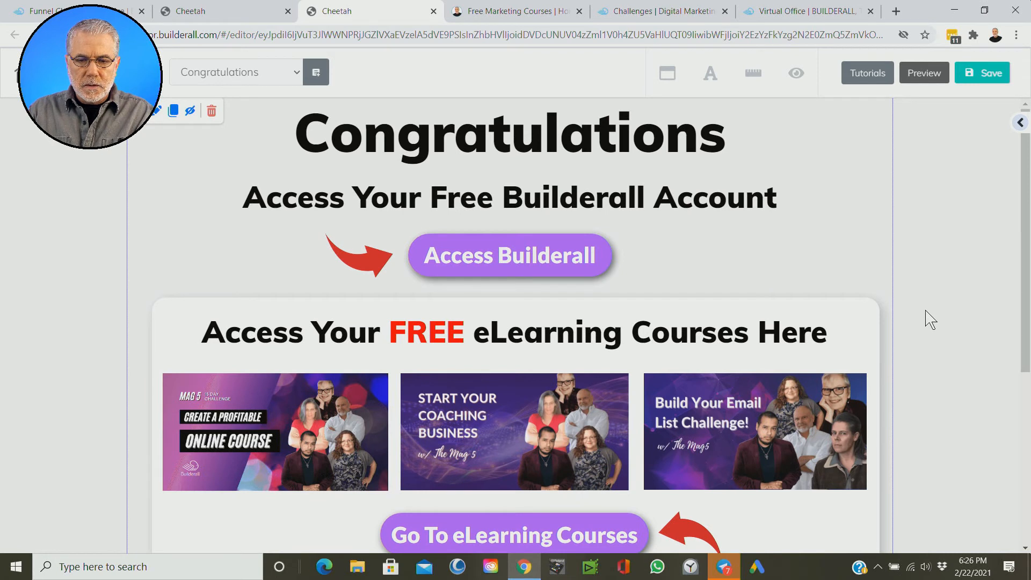
pyautogui.scroll(-3, 928, 318)
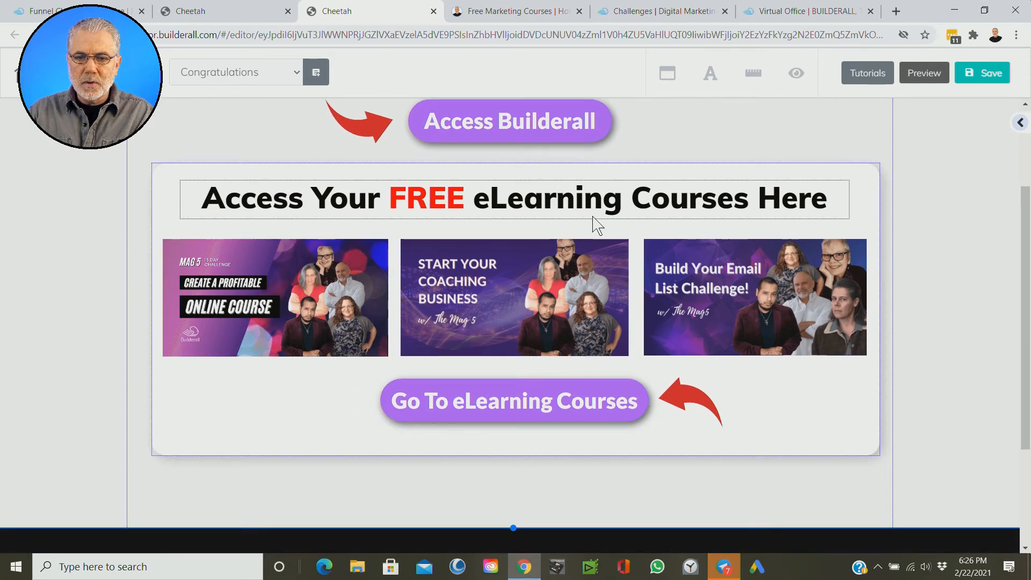
pyautogui.scroll(1, 1000, 374)
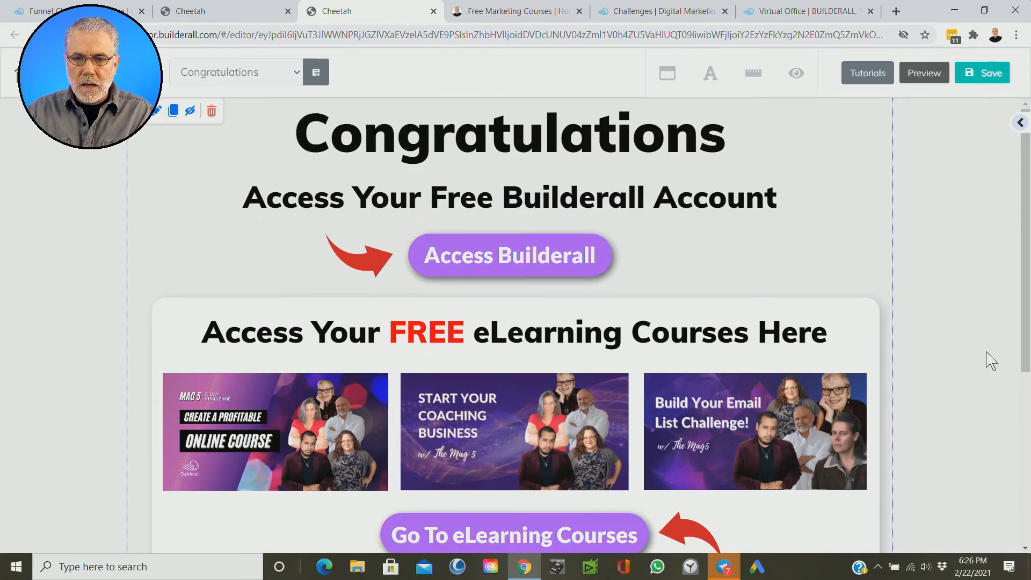
pyautogui.click(974, 76)
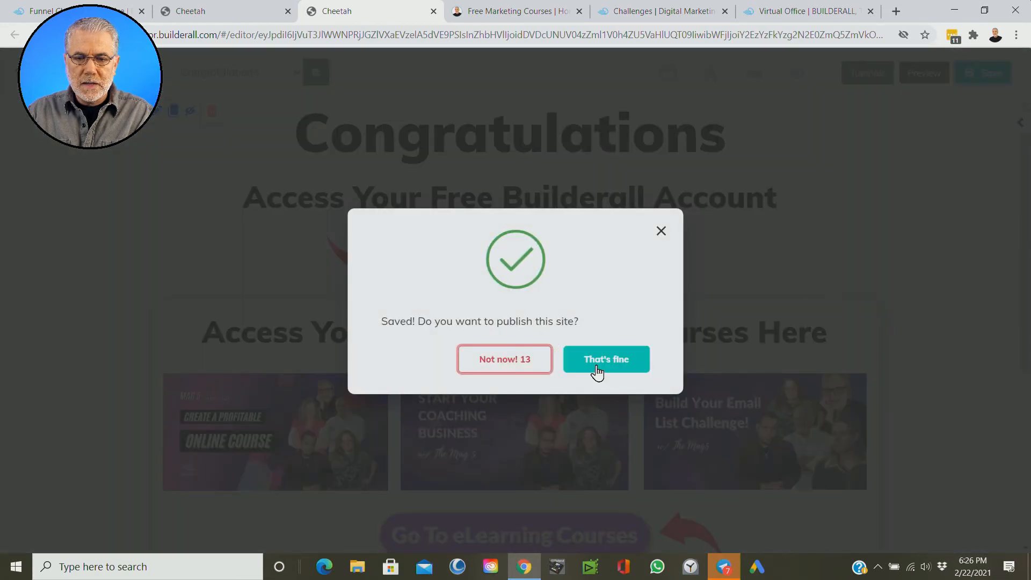
pyautogui.click(597, 370)
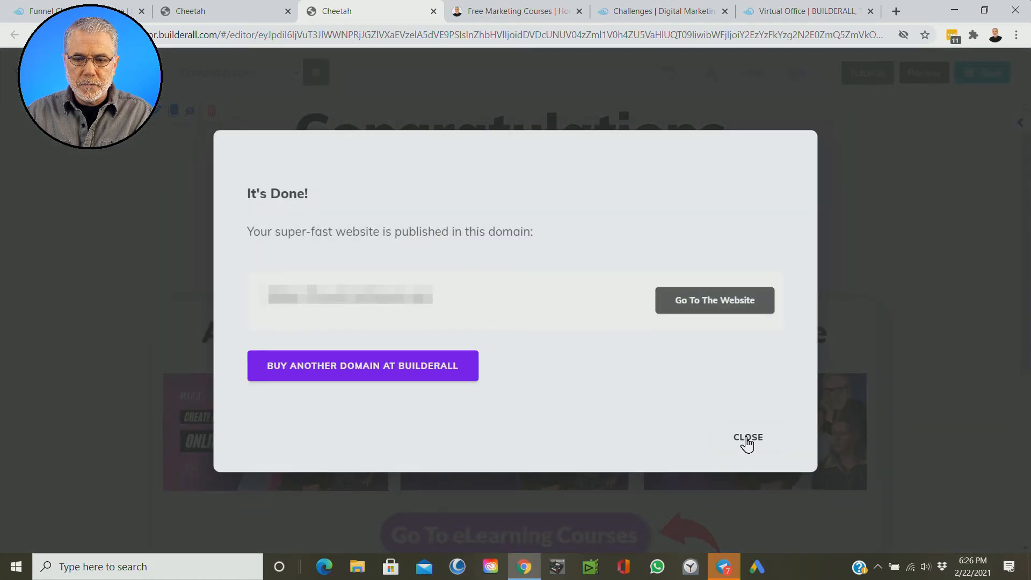
pyautogui.click(746, 439)
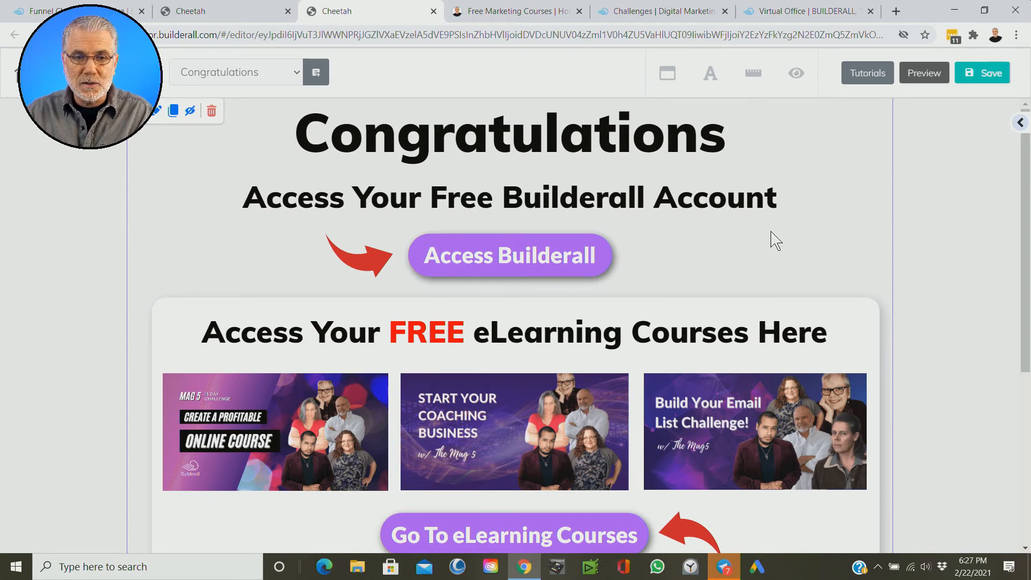
# Step: Close the Congratulations page editor and open the Free Marketing Courses site's Home page for editing
pyautogui.click(433, 11)
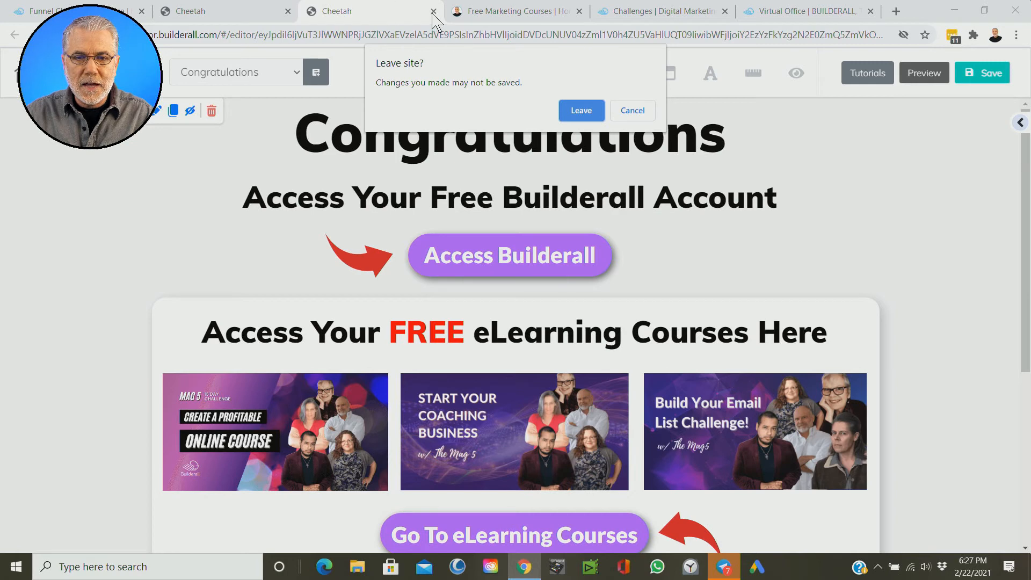
pyautogui.click(581, 110)
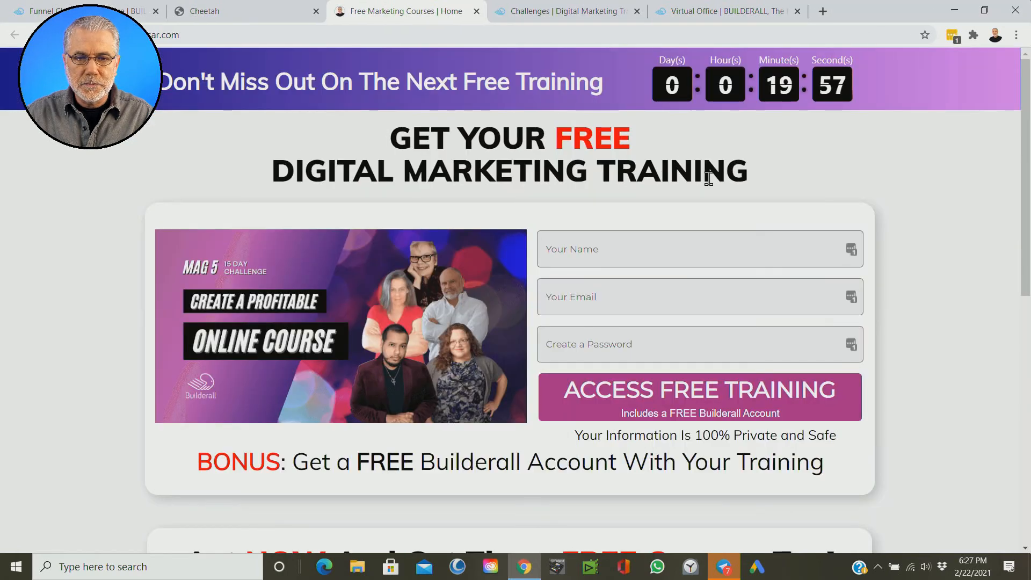
pyautogui.click(286, 13)
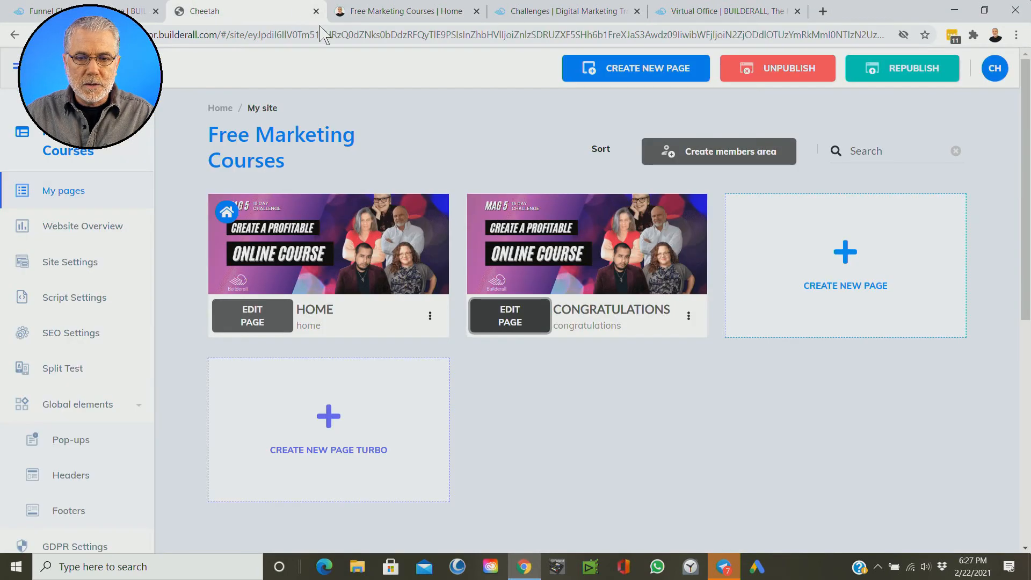
pyautogui.moveTo(364, 271)
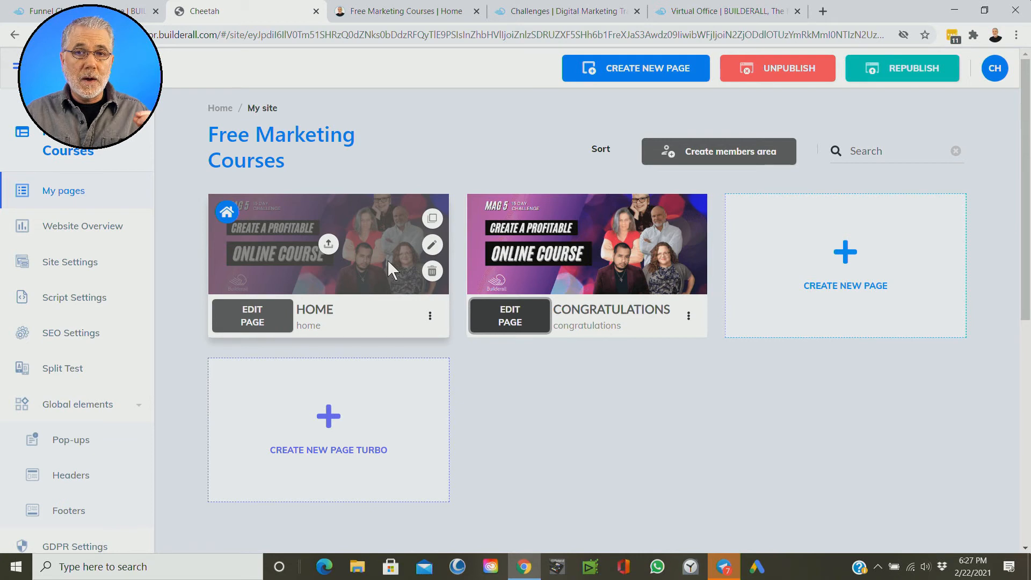
pyautogui.click(263, 321)
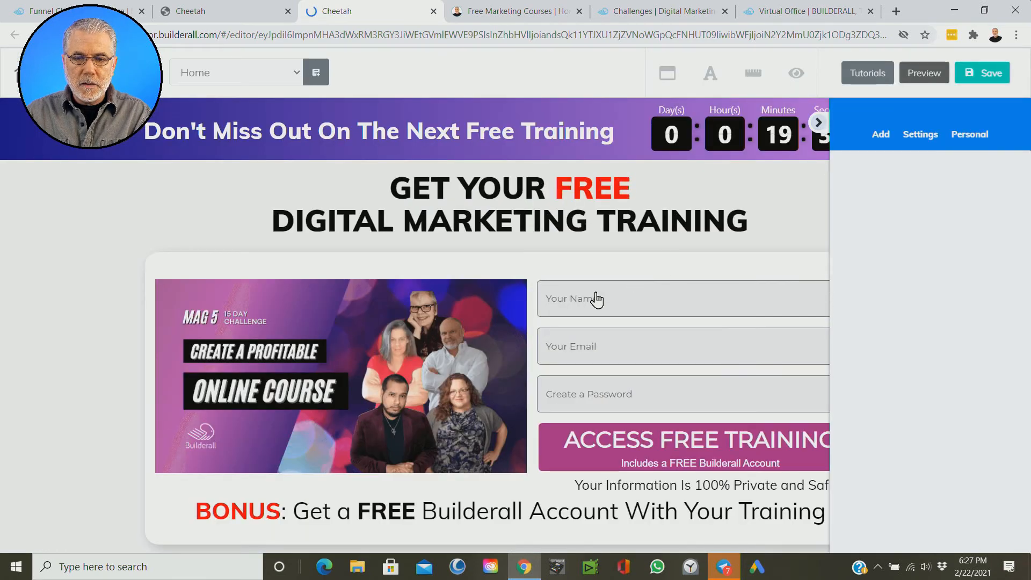
# Step: Open the field settings of the contact form on the Home page
pyautogui.click(657, 345)
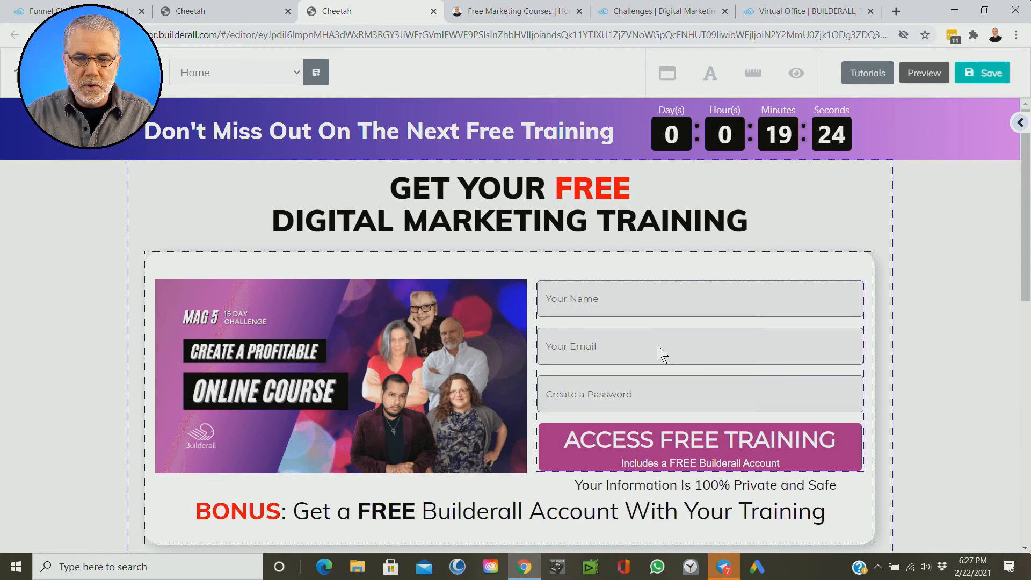
pyautogui.click(661, 354)
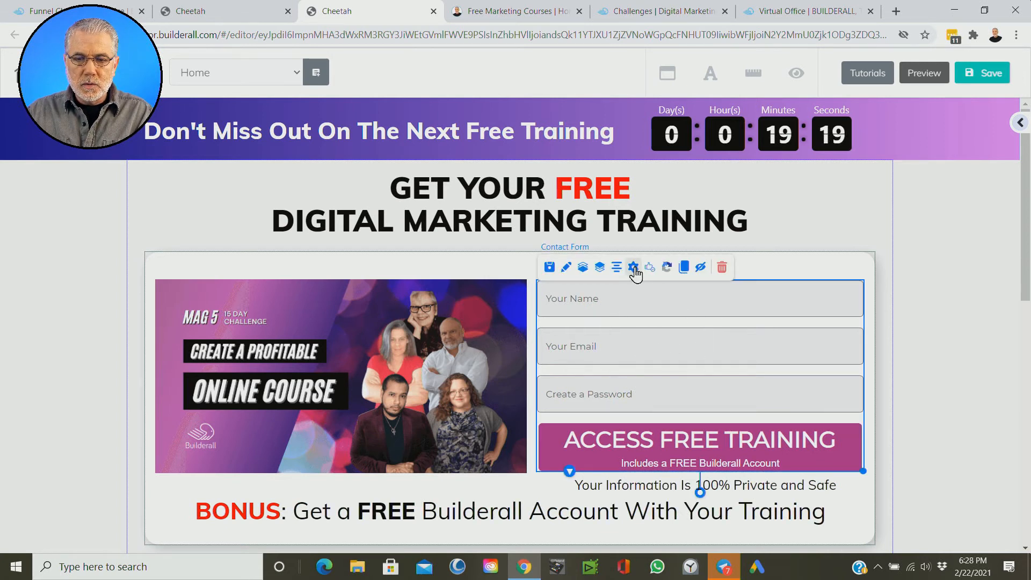
pyautogui.press('ctrl')
pyautogui.press('ctrl')
pyautogui.press('ctrl')
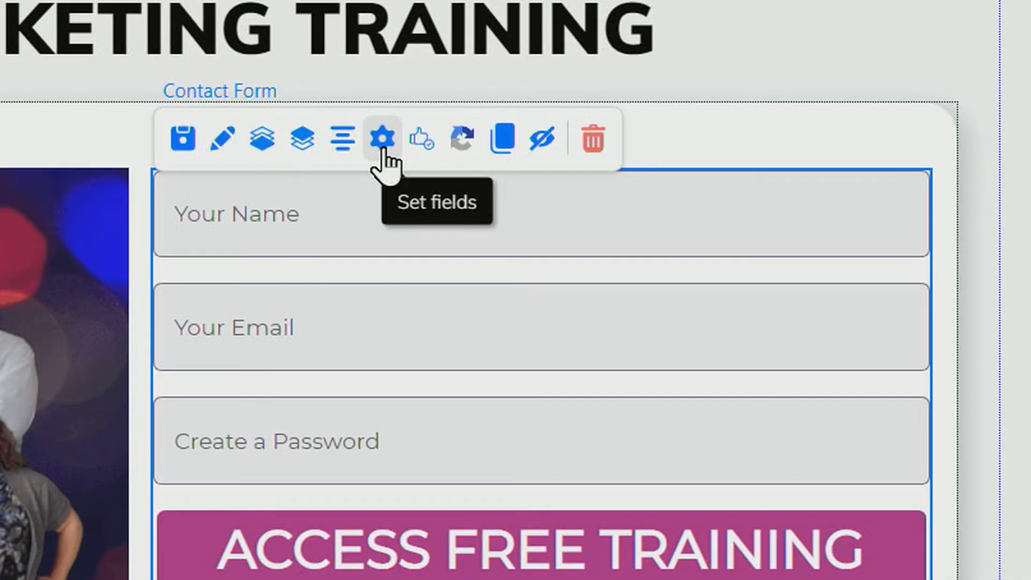
pyautogui.press('ctrl')
pyautogui.click(383, 140)
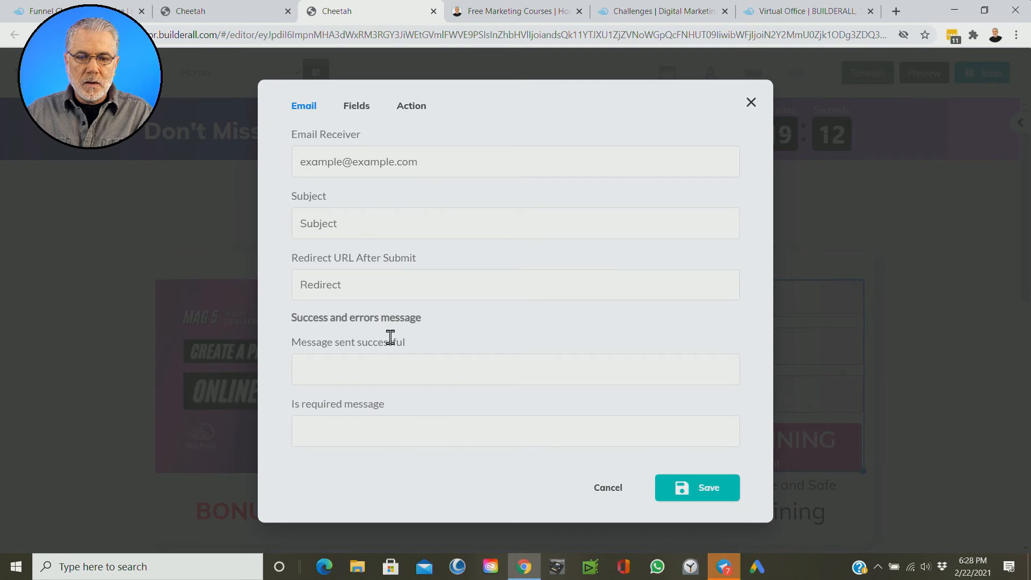
# Step: Look over the contact form's field list and its action settings
pyautogui.click(357, 108)
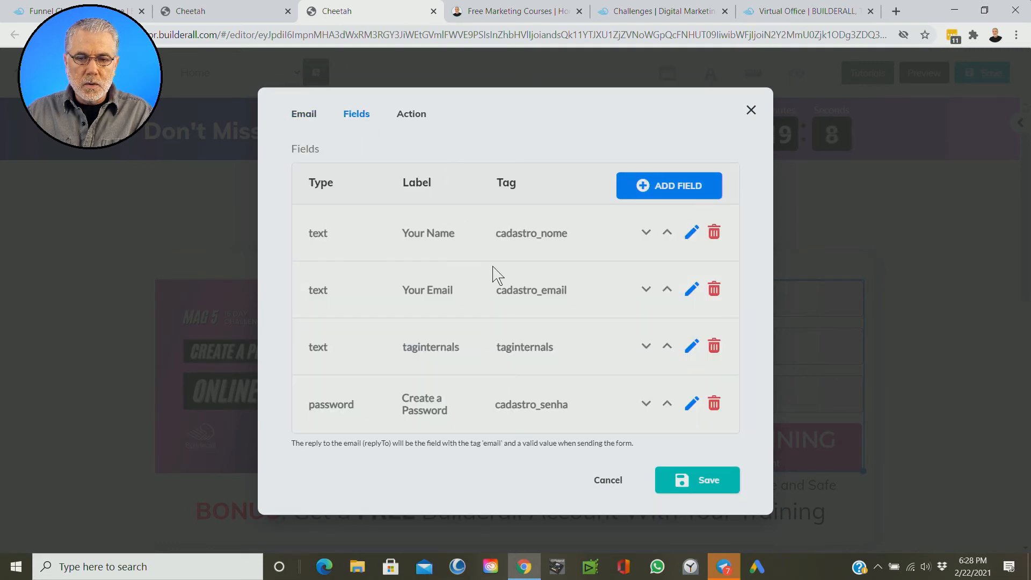
pyautogui.click(411, 122)
pyautogui.click(411, 123)
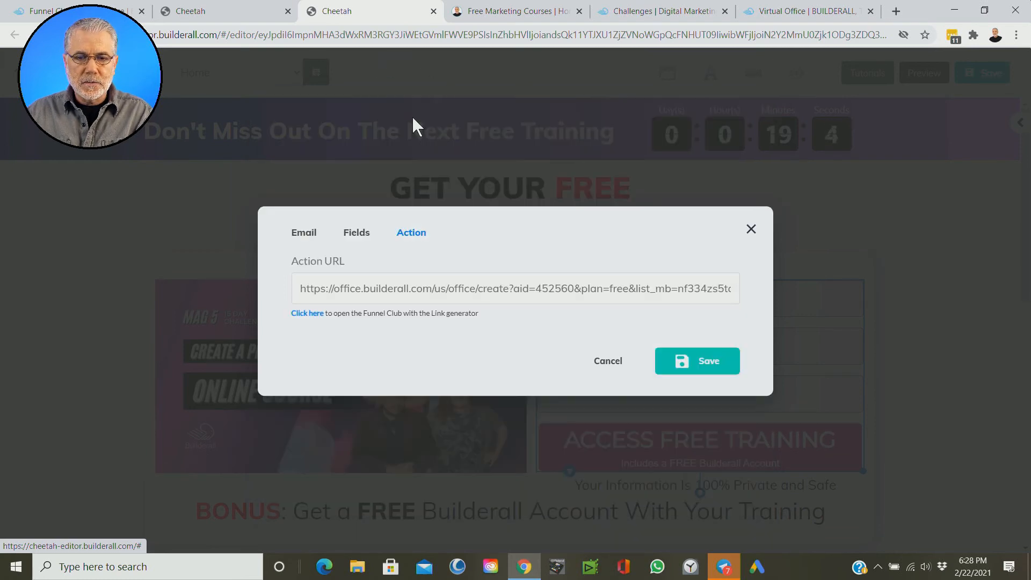
# Step: Examine the contact form's whole action URL, including its plan and mailing list parameters, and close the settings without saving
pyautogui.click(445, 289)
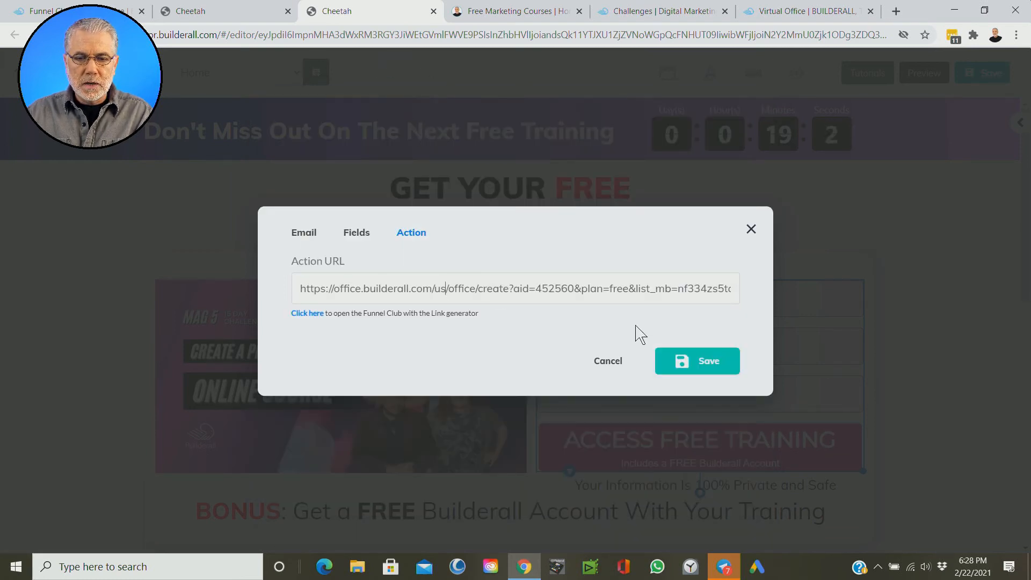
pyautogui.press('Right')
pyautogui.press('Right')
pyautogui.press('Right')
pyautogui.press('Right')
pyautogui.press('Right')
pyautogui.press('Right')
pyautogui.press('Right')
pyautogui.press('Right')
pyautogui.press('Right')
pyautogui.press('Right')
pyautogui.press('Right')
pyautogui.press('Right')
pyautogui.press('Right')
pyautogui.press('Right')
pyautogui.press('Right')
pyautogui.press('Right')
pyautogui.press('Right')
pyautogui.press('Right')
pyautogui.press('Right')
pyautogui.press('Right')
pyautogui.press('Right')
pyautogui.press('Right')
pyautogui.press('Right')
pyautogui.press('Right')
pyautogui.press('Right')
pyautogui.press('Right')
pyautogui.press('Right')
pyautogui.press('Right')
pyautogui.press('Right')
pyautogui.press('Right')
pyautogui.press('Right')
pyautogui.press('Right')
pyautogui.press('Right')
pyautogui.press('Right')
pyautogui.press('Right')
pyautogui.press('Right')
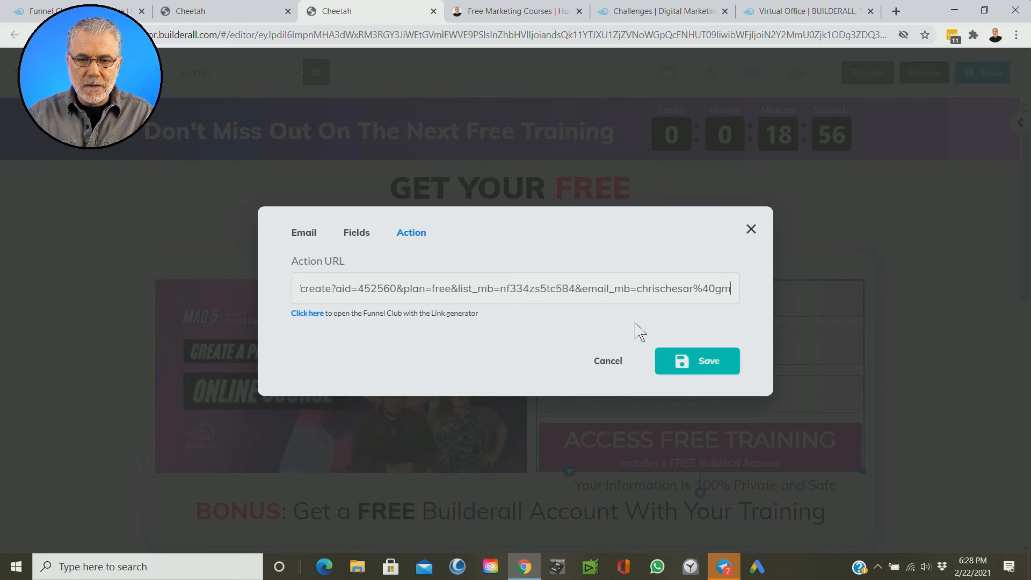
pyautogui.moveTo(436, 289); pyautogui.dragTo(473, 295)
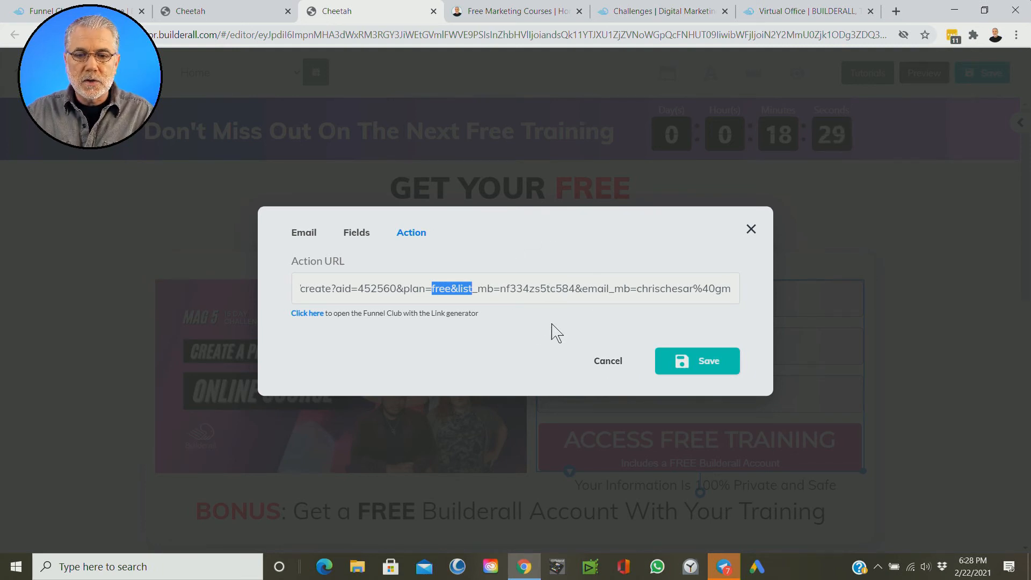
pyautogui.click(559, 342)
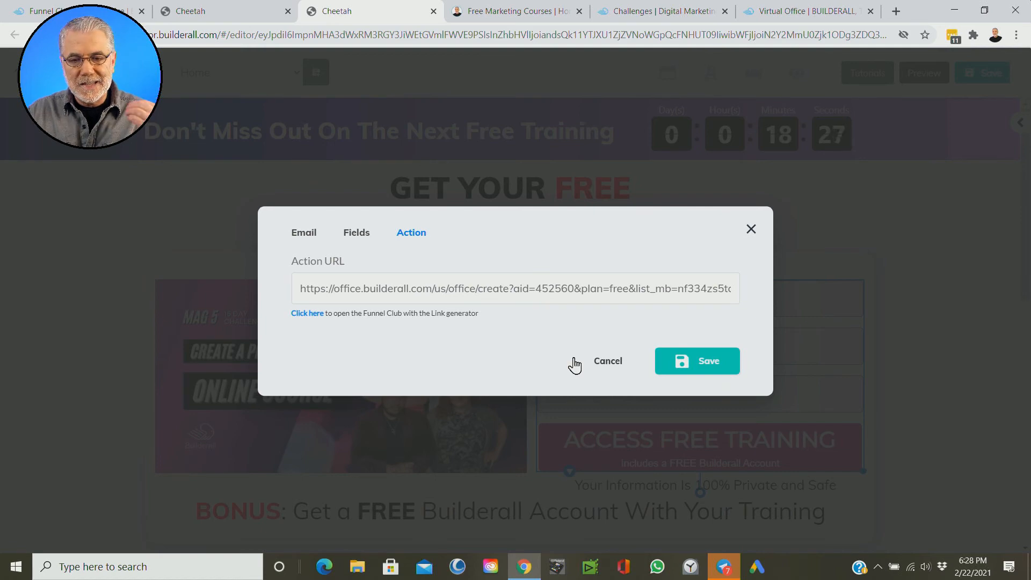
pyautogui.click(609, 360)
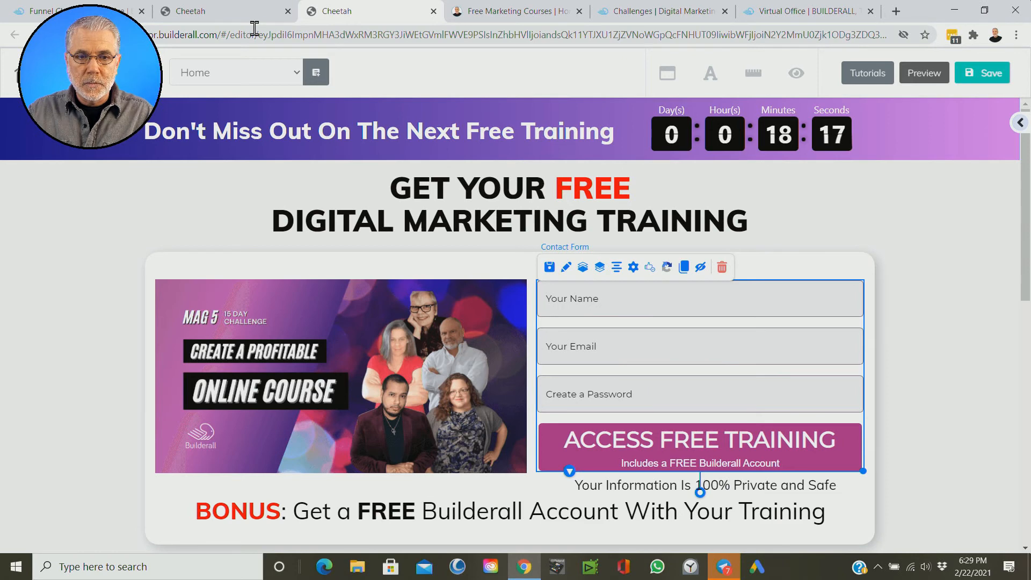
# Step: Open the published Congratulations page from the Free Marketing Courses site's page list
pyautogui.click(215, 16)
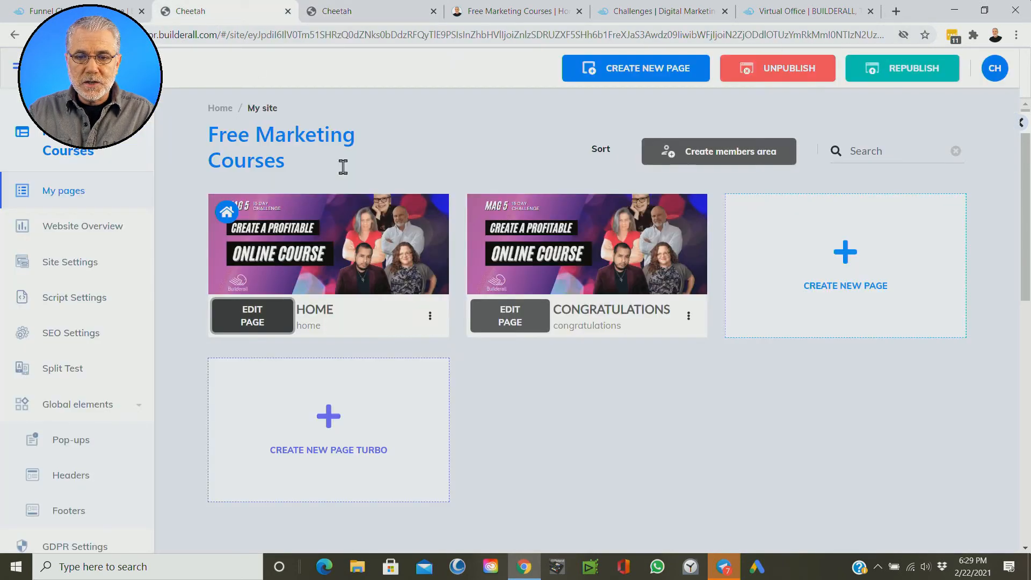
pyautogui.click(690, 320)
pyautogui.press('ctrl')
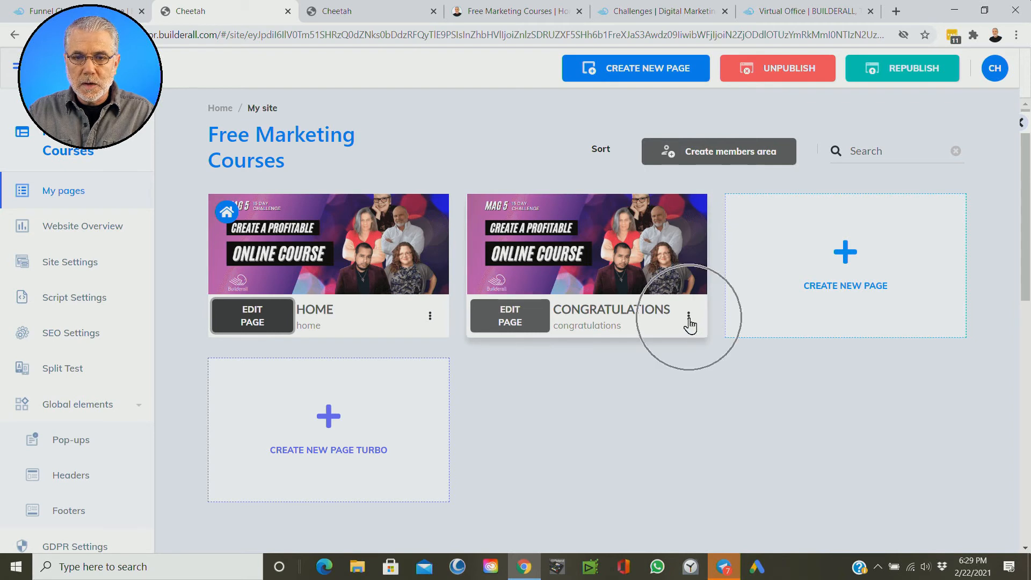
pyautogui.press('ctrl')
pyautogui.press('ctrl')
pyautogui.click(688, 319)
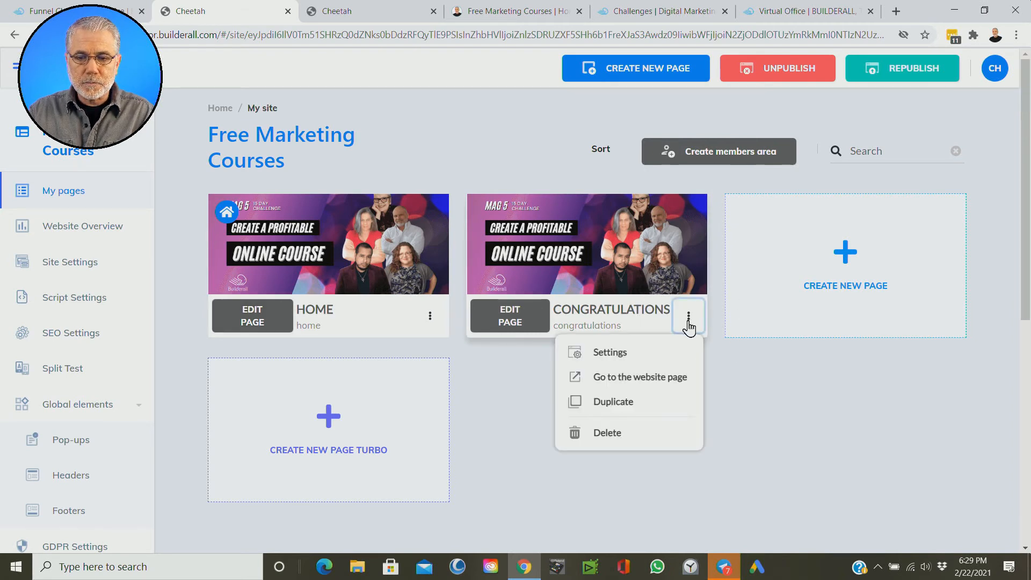
pyautogui.press('ctrl')
pyautogui.press('ctrl')
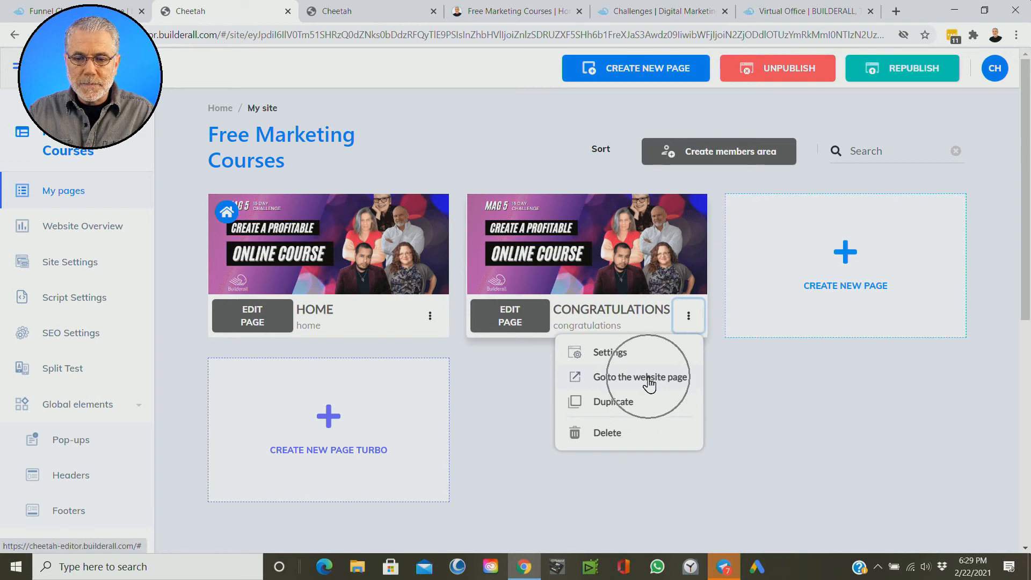
pyautogui.click(649, 378)
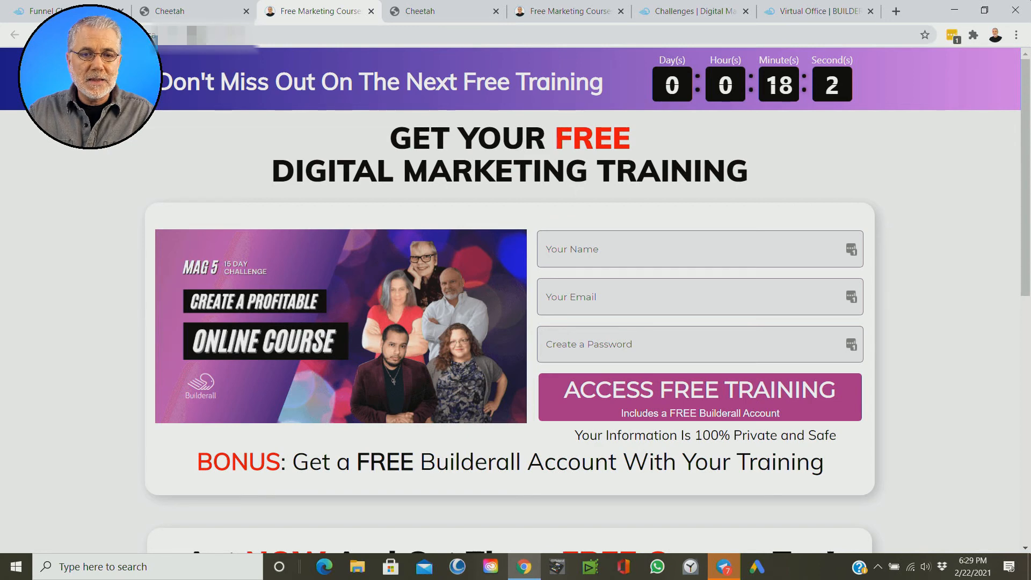
# Step: Copy the published page's web address and close that page
pyautogui.click(197, 34)
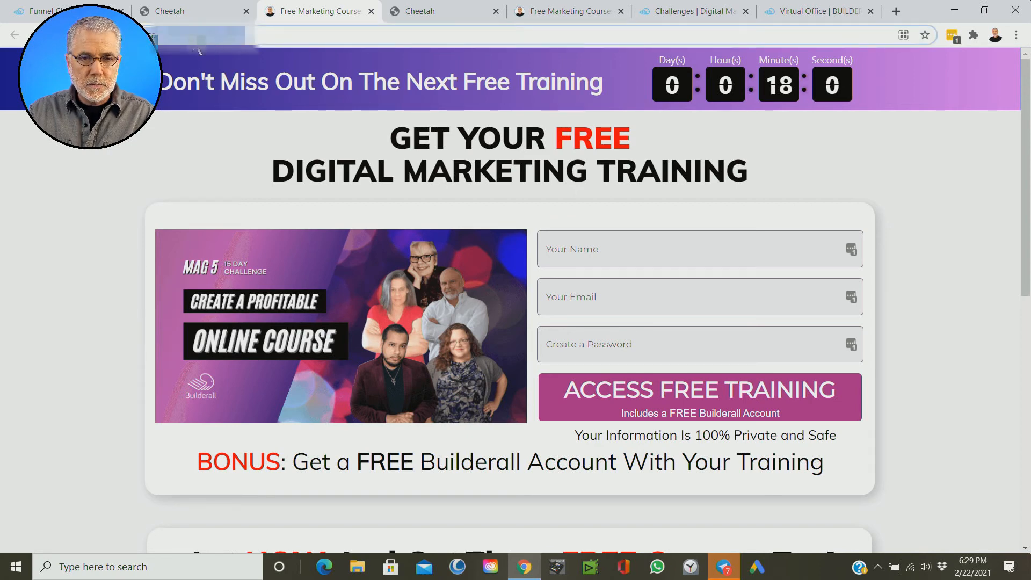
pyautogui.rightClick(198, 35)
pyautogui.click(254, 108)
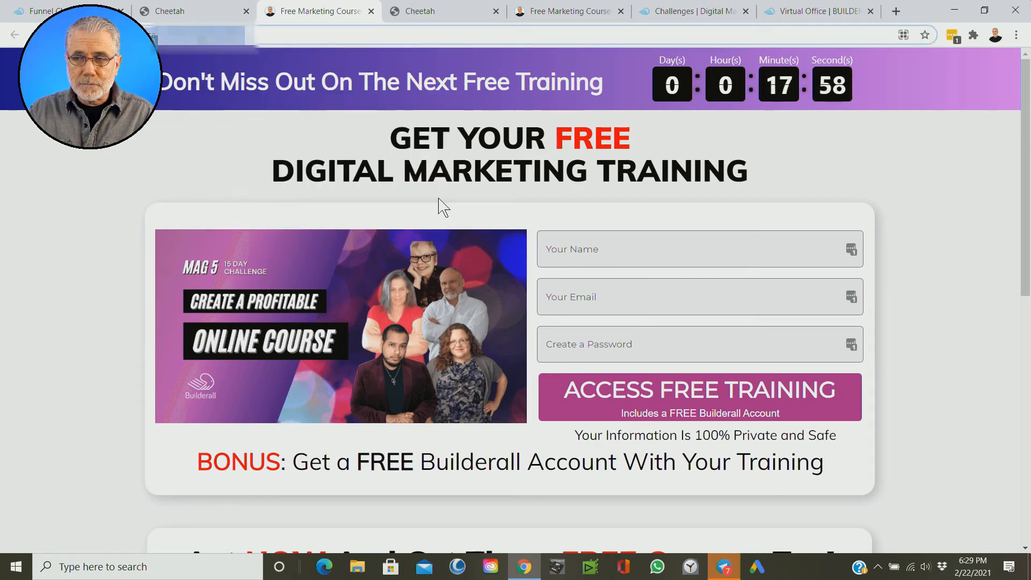
pyautogui.click(371, 12)
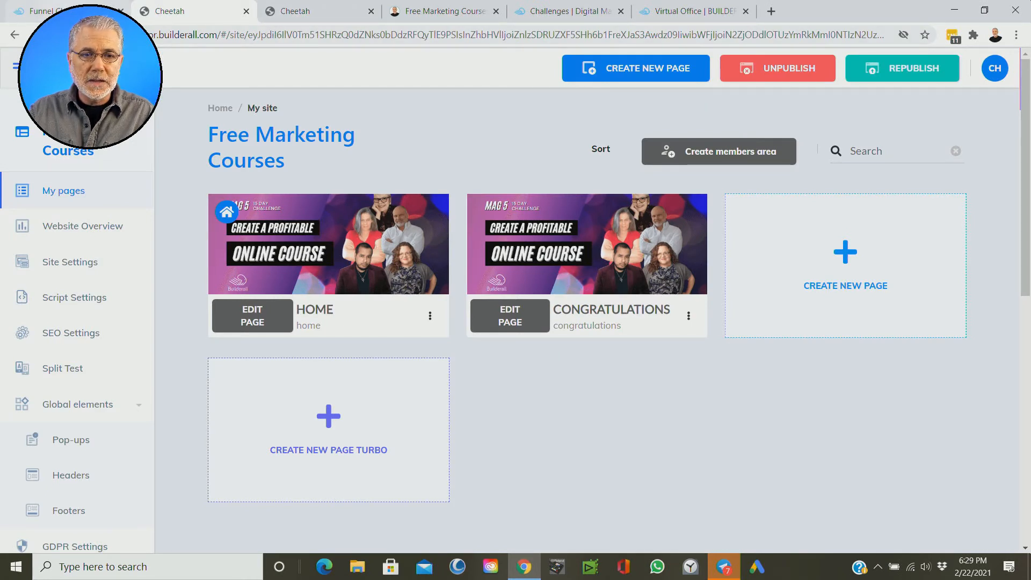
# Step: Switch to the Funnel Club, open the Magic Funnel link generator and enable registration on the Free Plan
pyautogui.click(76, 10)
pyautogui.press('ctrl')
pyautogui.press('ctrl')
pyautogui.press('ctrl')
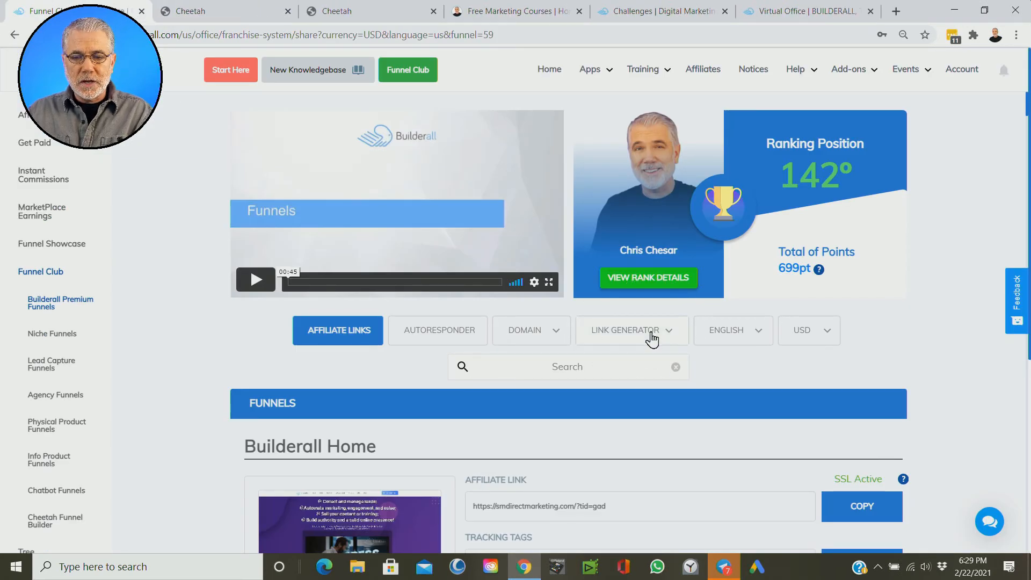
pyautogui.click(652, 337)
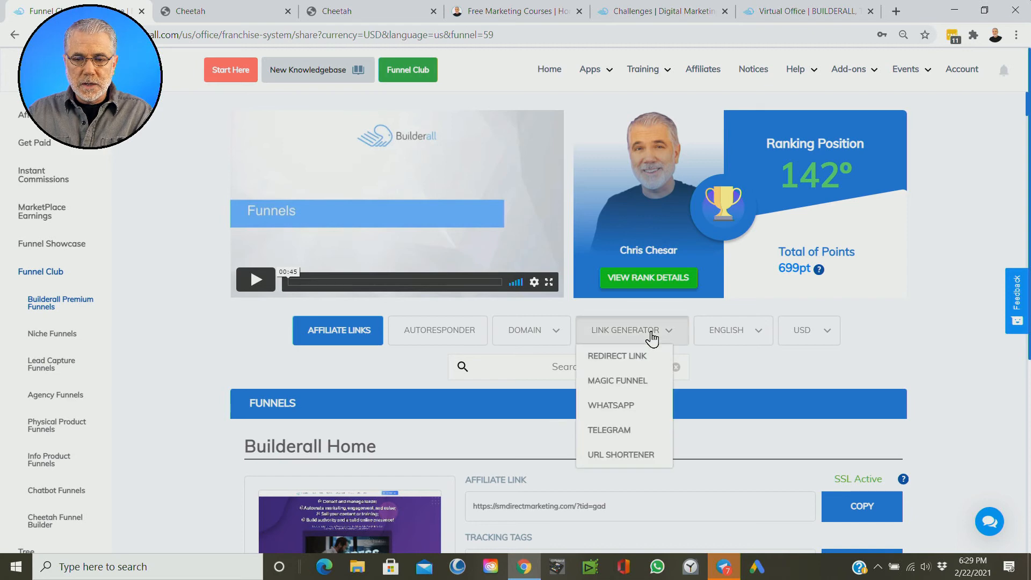
pyautogui.click(622, 386)
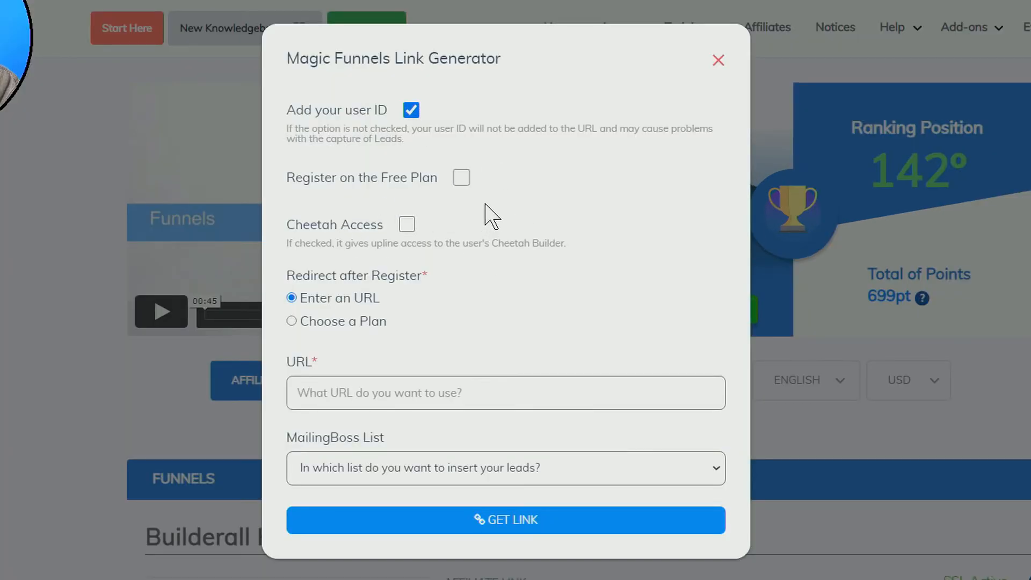
pyautogui.click(462, 178)
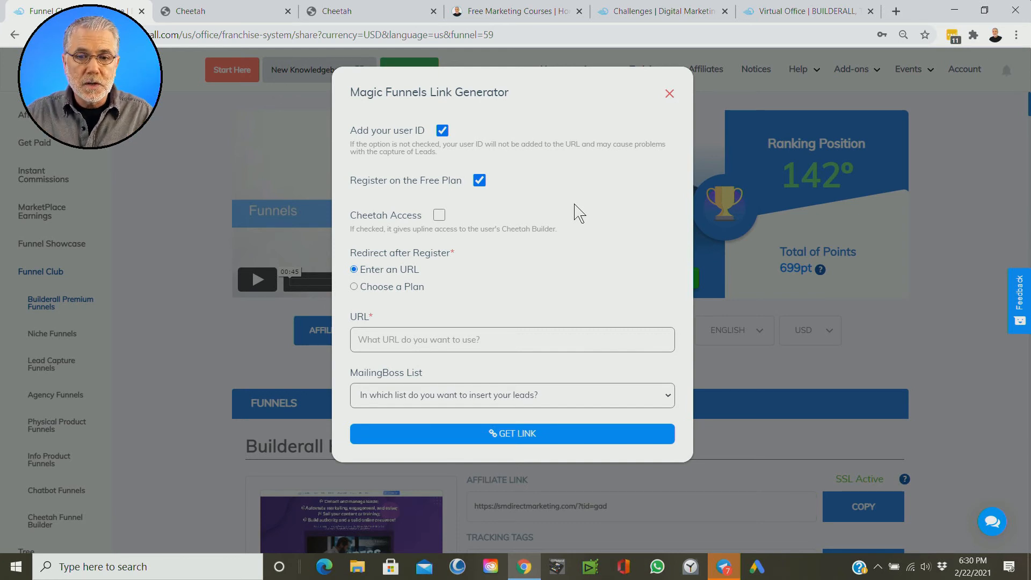
pyautogui.click(574, 204)
pyautogui.click(574, 204)
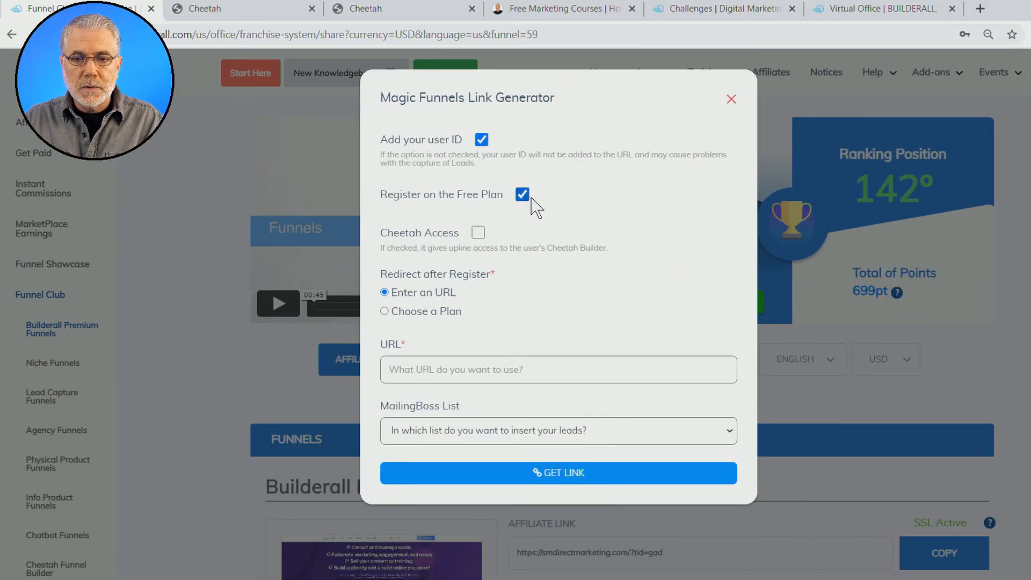
pyautogui.press('ctrl')
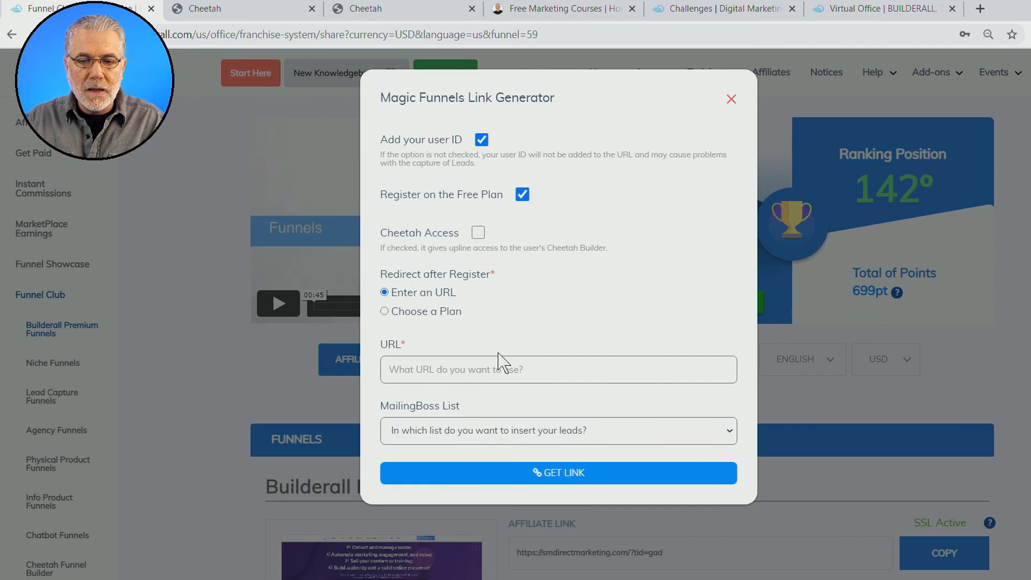
# Step: Paste the copied Congratulations page address as the redirect URL after registration and generate the link
pyautogui.rightClick(407, 370)
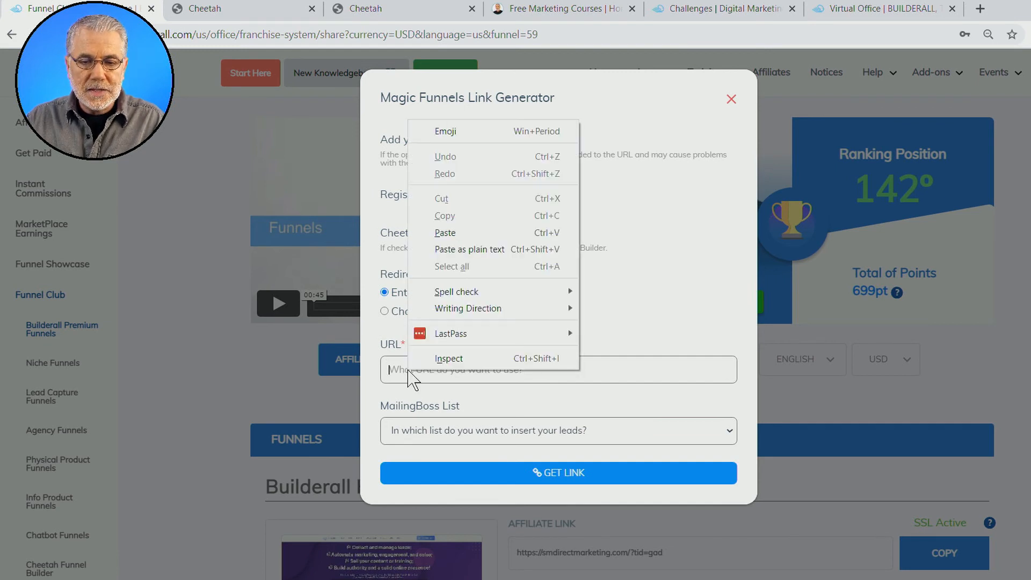
pyautogui.click(451, 232)
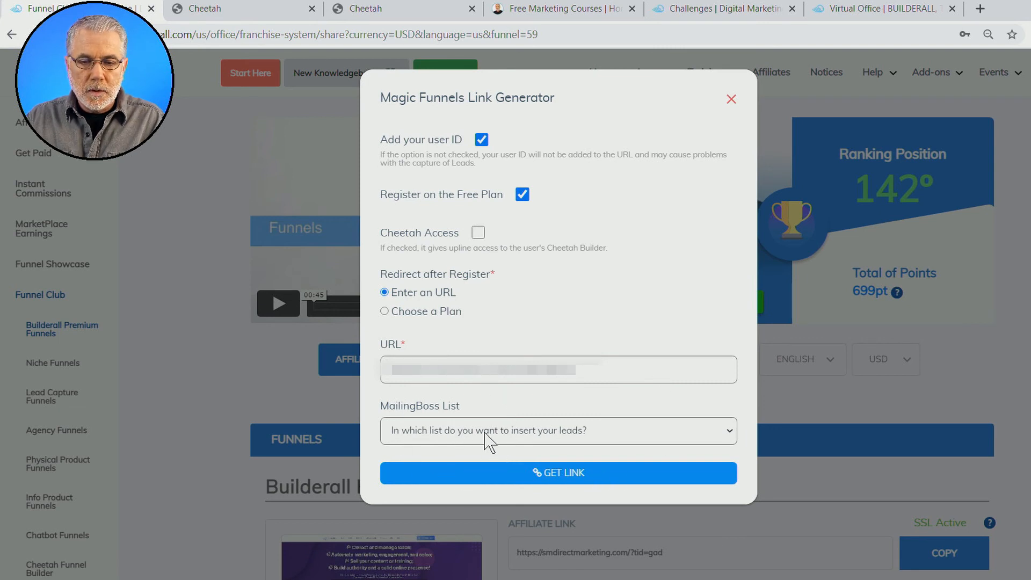
pyautogui.click(563, 477)
pyautogui.click(564, 477)
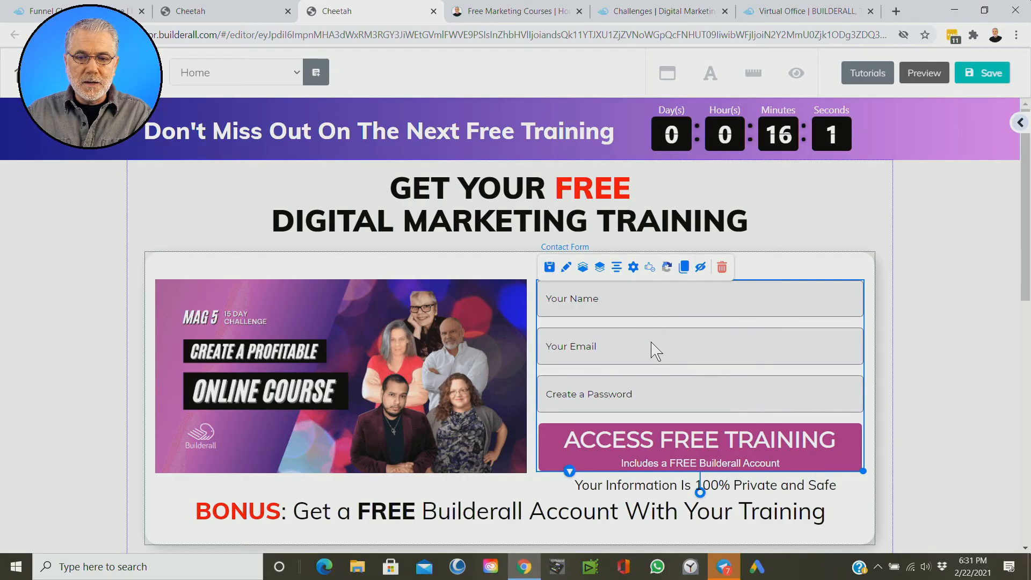
# Step: Replace the Home page contact form's action URL with the generated Magic Funnel link and save the form settings
pyautogui.click(637, 269)
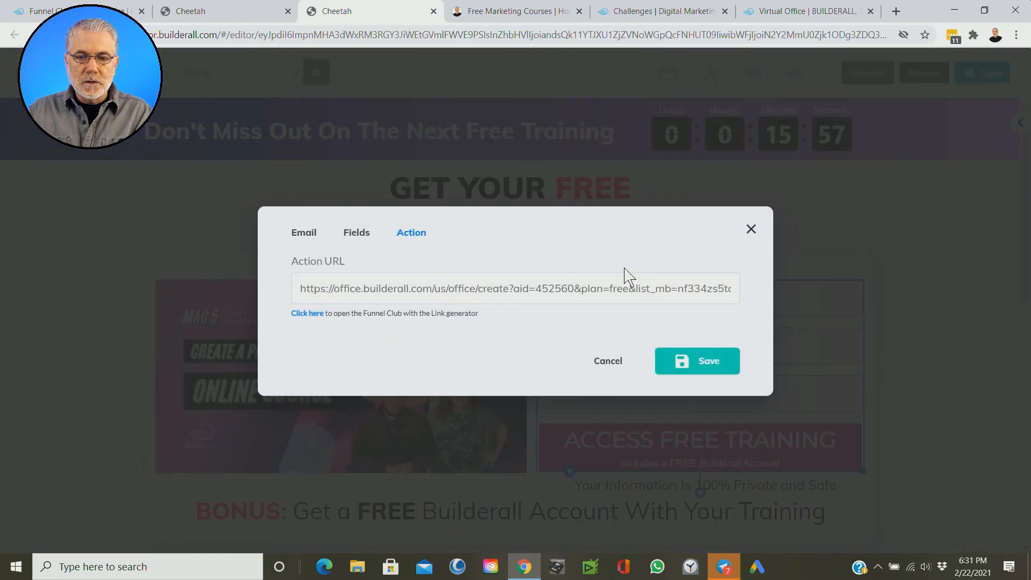
pyautogui.tripleClick(409, 290)
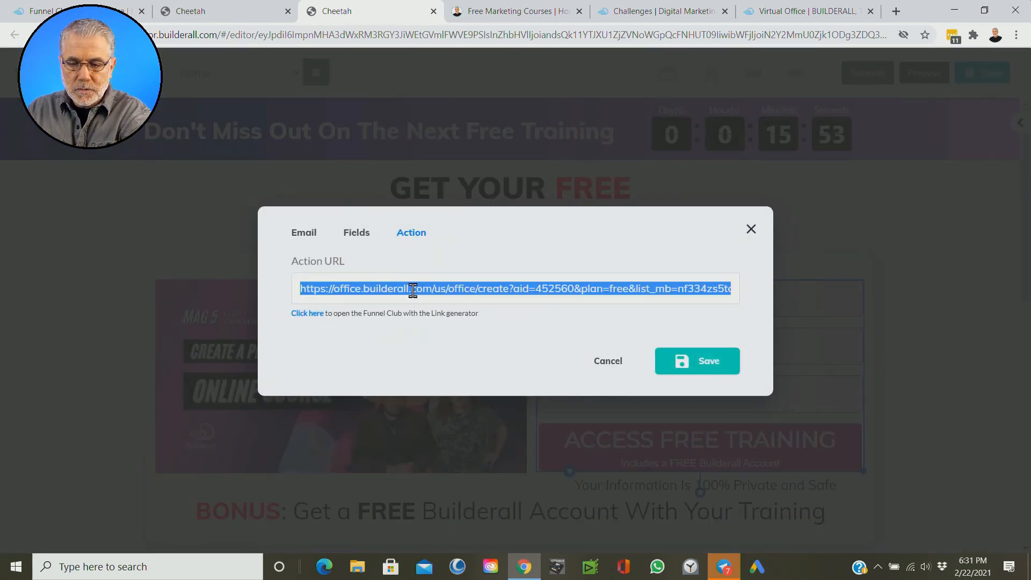
pyautogui.press('BackSpace')
pyautogui.rightClick(309, 288)
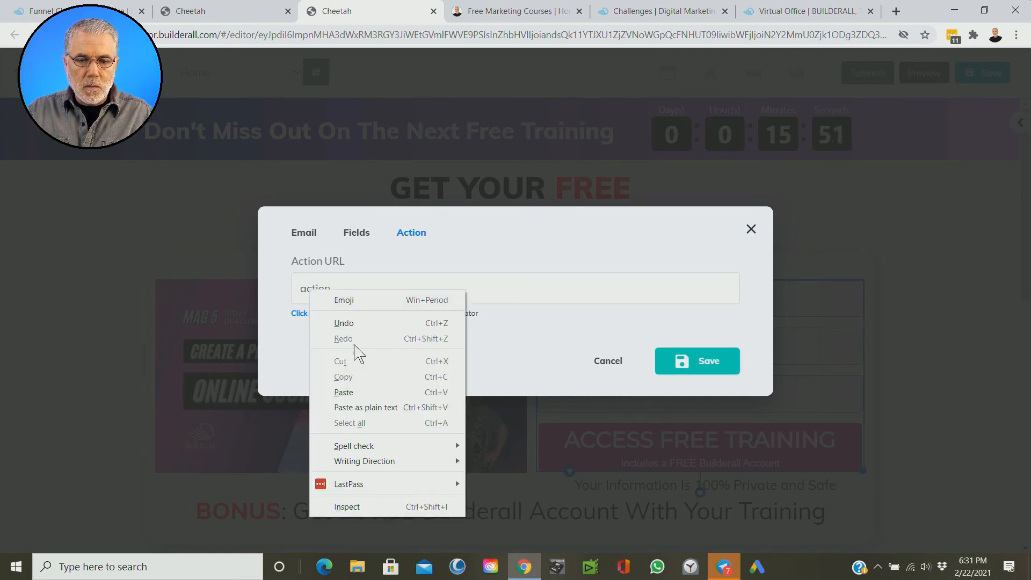
pyautogui.click(361, 392)
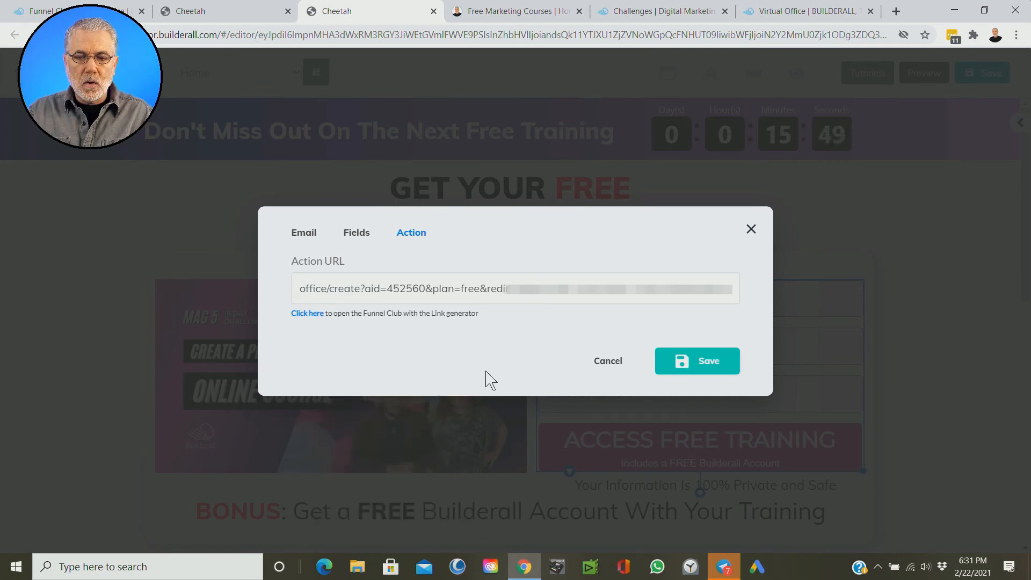
pyautogui.click(714, 368)
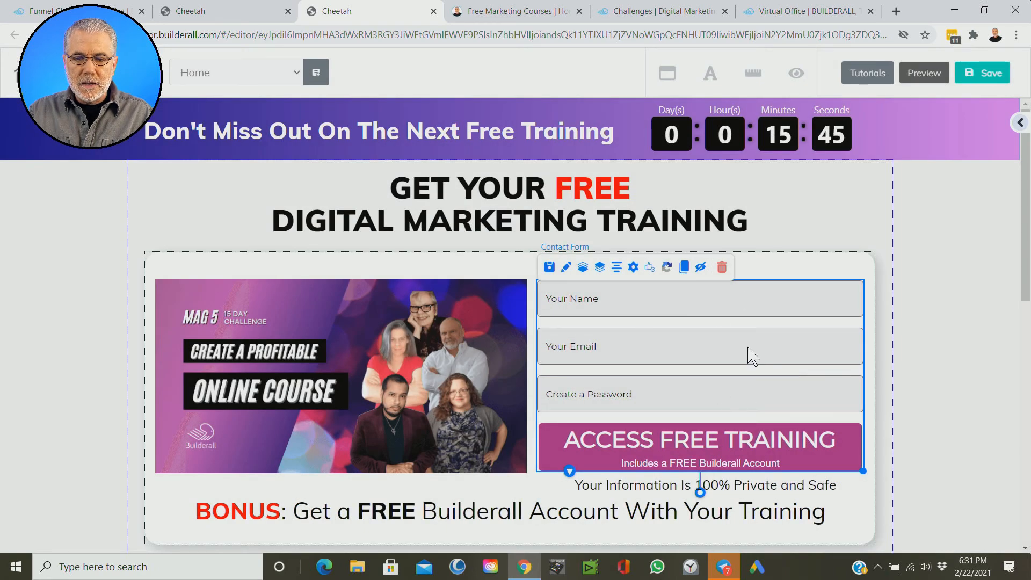
# Step: Review the Home page layout, save it and publish the site
pyautogui.click(602, 304)
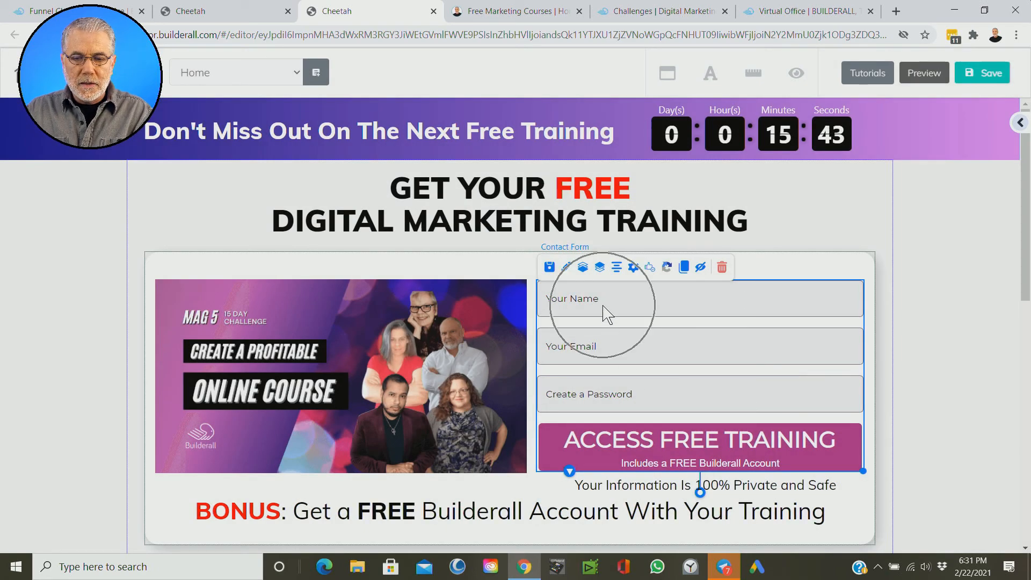
pyautogui.click(610, 351)
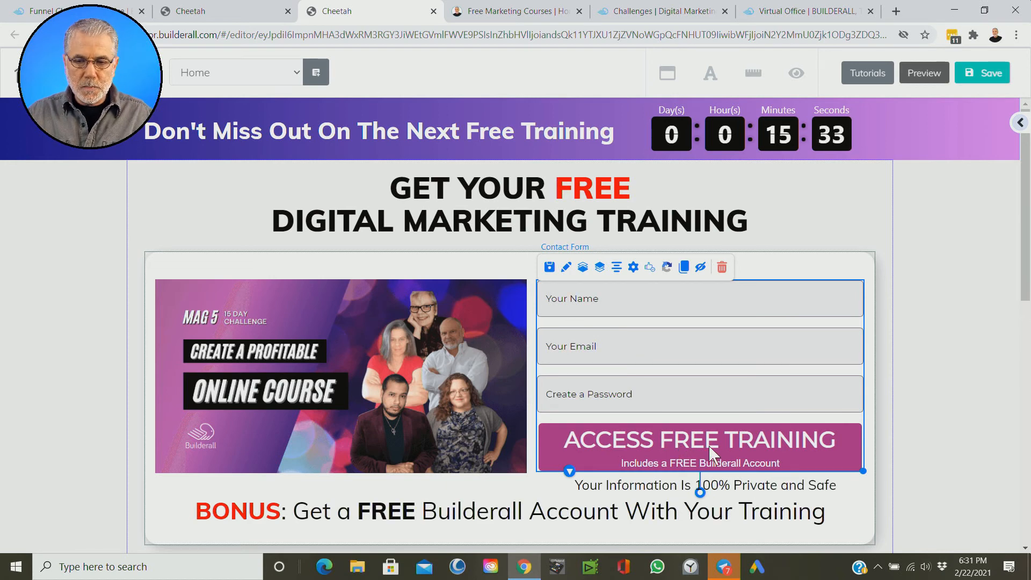
pyautogui.scroll(-7, 938, 387)
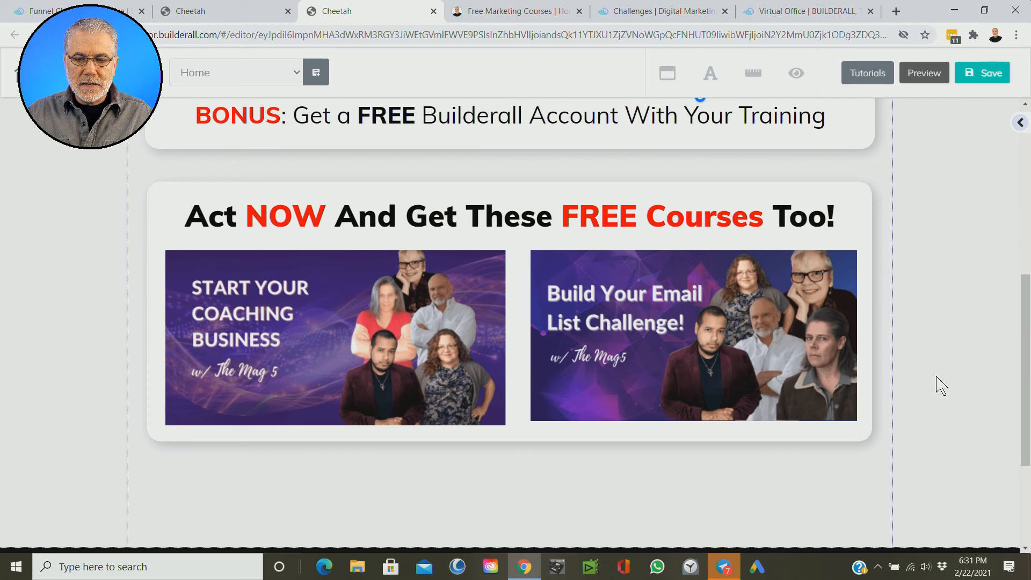
pyautogui.scroll(-3, 939, 387)
pyautogui.scroll(9, 940, 384)
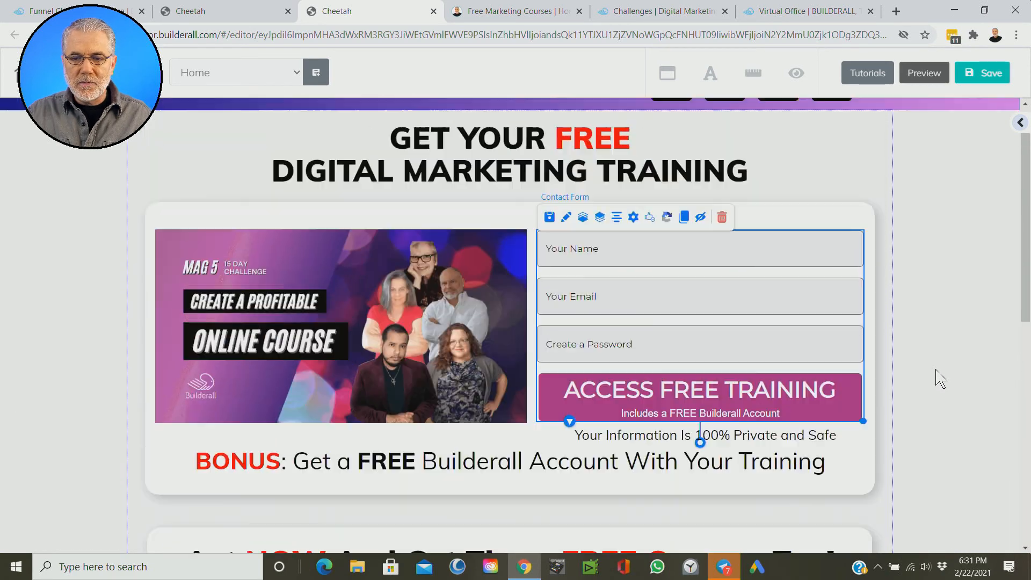
pyautogui.scroll(1, 940, 378)
pyautogui.click(977, 76)
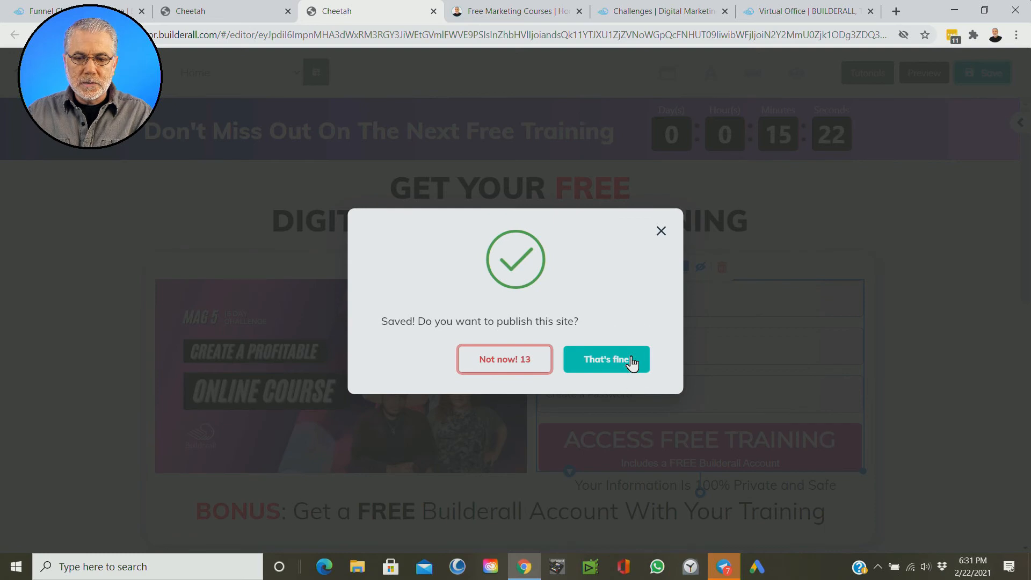
pyautogui.click(632, 361)
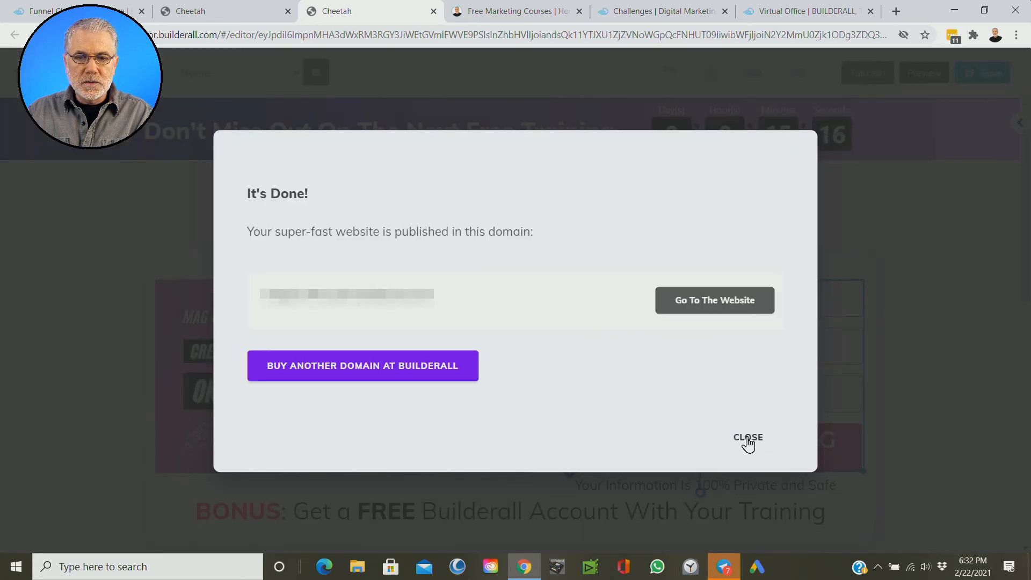
# Step: Close the publishing confirmation and review the Home page from the countdown banner down to the free courses section
pyautogui.click(748, 438)
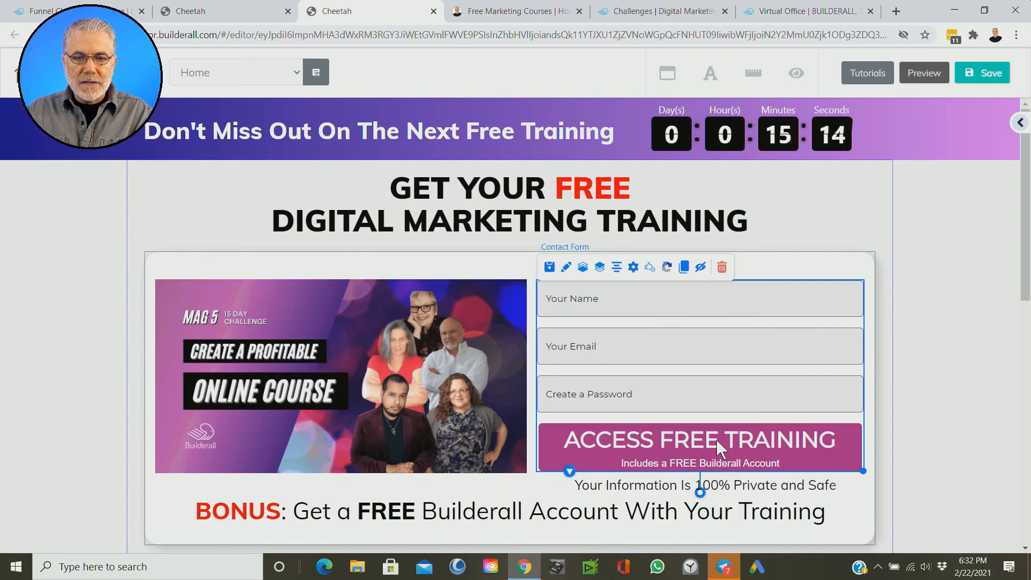
pyautogui.click(918, 364)
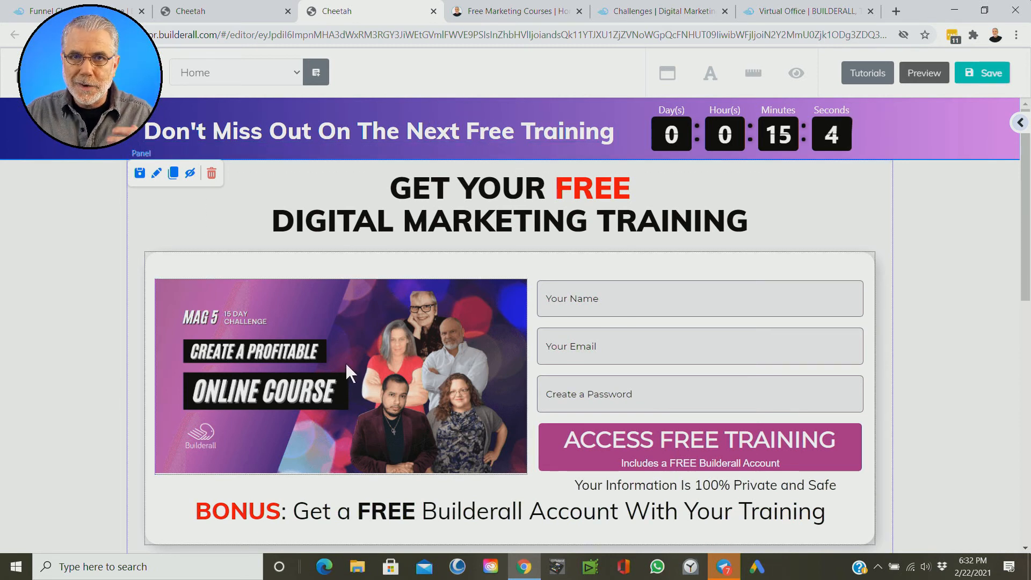
pyautogui.scroll(-5, 349, 368)
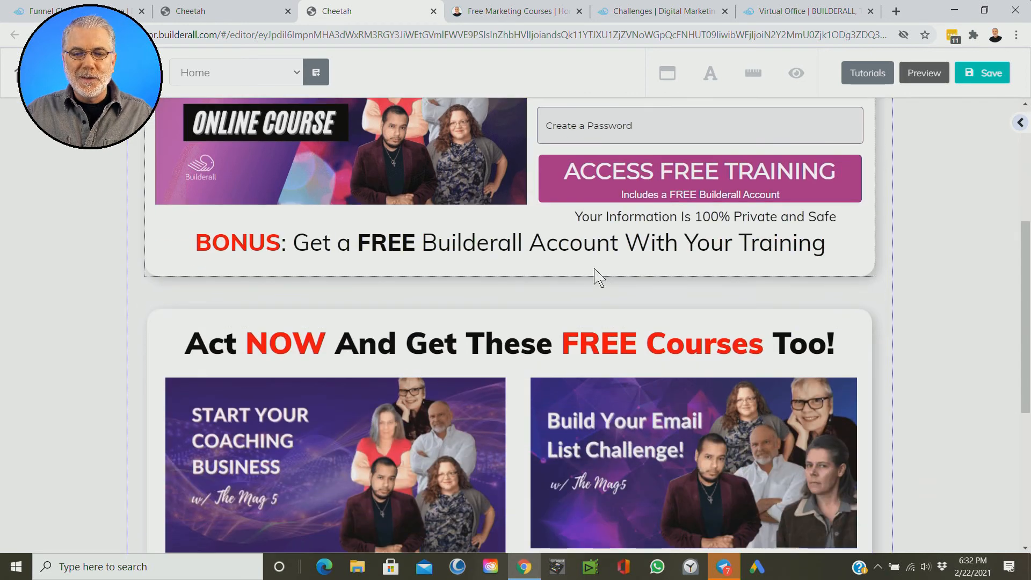
pyautogui.scroll(5, 623, 293)
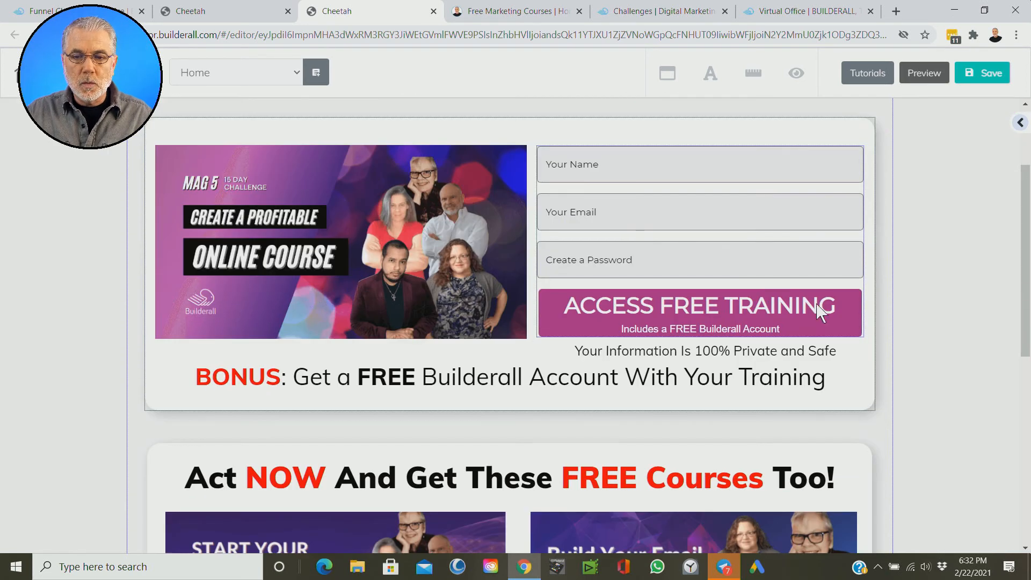
pyautogui.scroll(3, 822, 308)
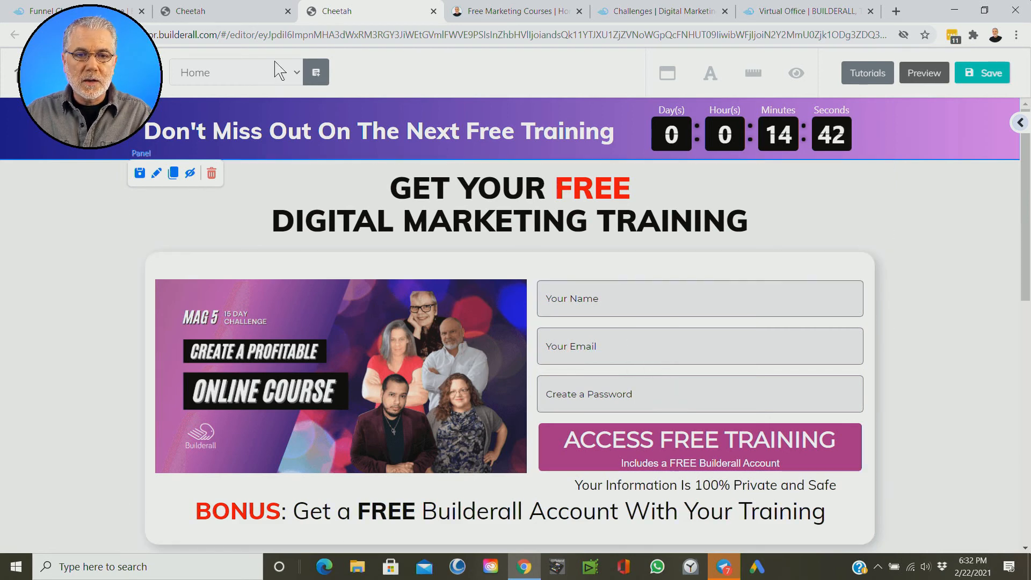
# Step: Select the generated link in the Magic Funnels Link Generator, close the Home page editor and return to the site's page list
pyautogui.click(108, 11)
pyautogui.click(545, 494)
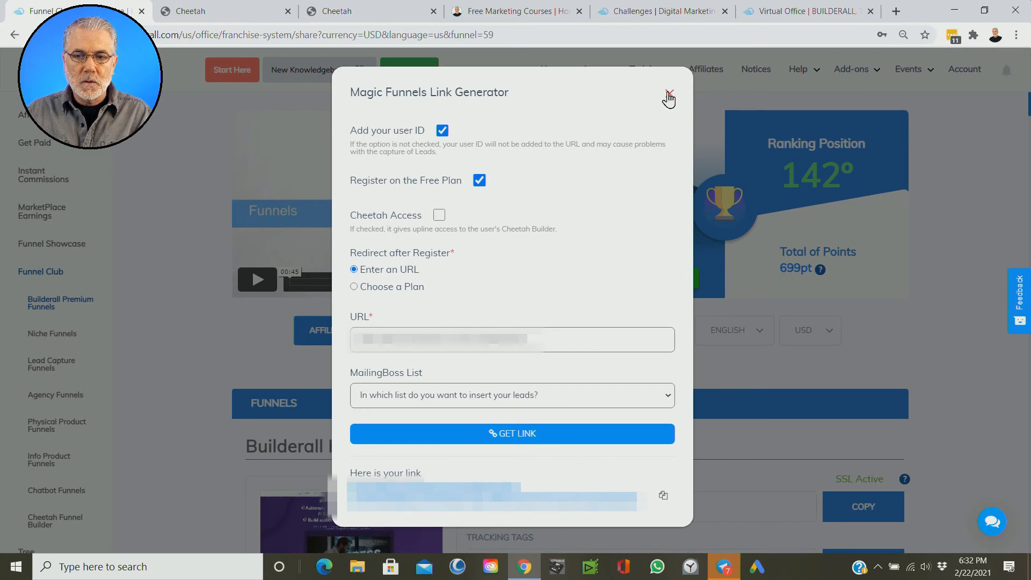
pyautogui.click(362, 11)
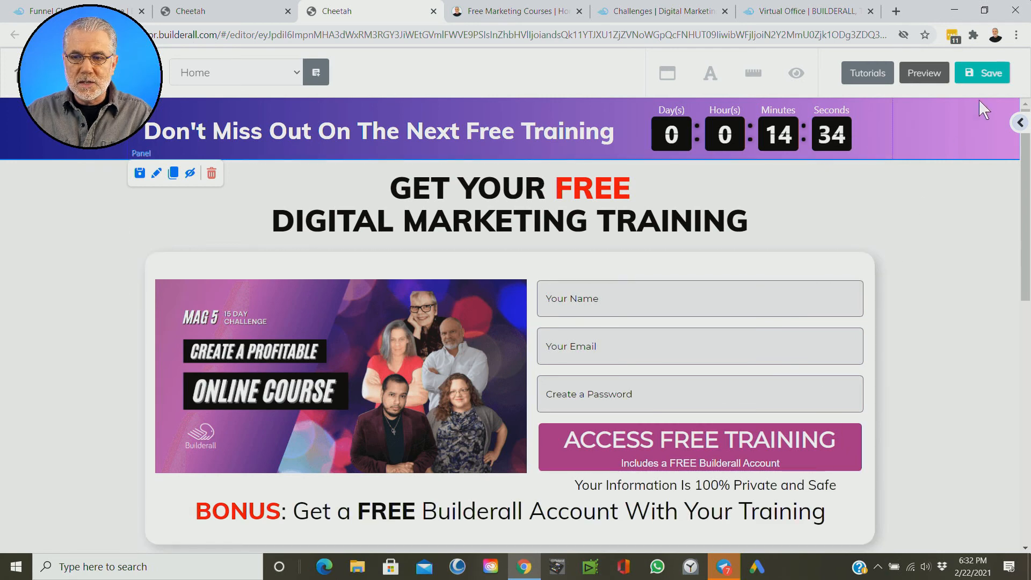
pyautogui.click(433, 11)
pyautogui.click(573, 104)
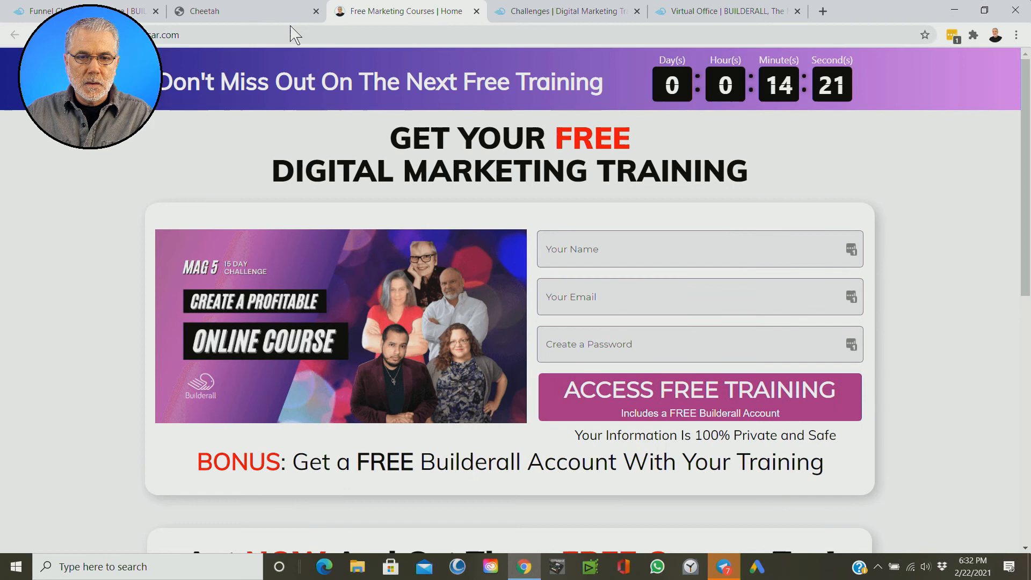
pyautogui.click(269, 17)
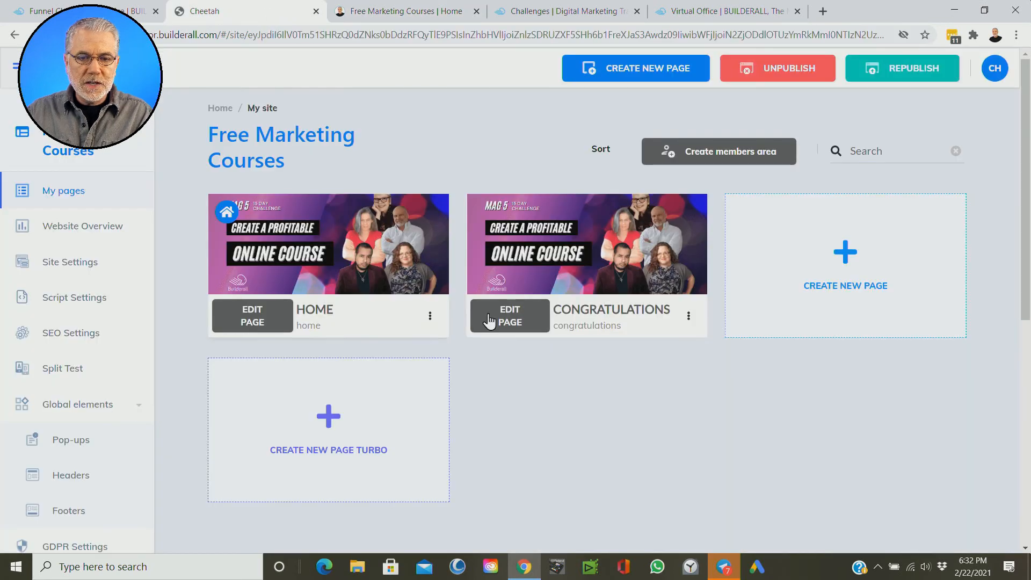
# Step: Open the MAGIC COURSE BOX pop-up from the site's global elements for editing and look over its layout
pyautogui.scroll(-1, 80, 234)
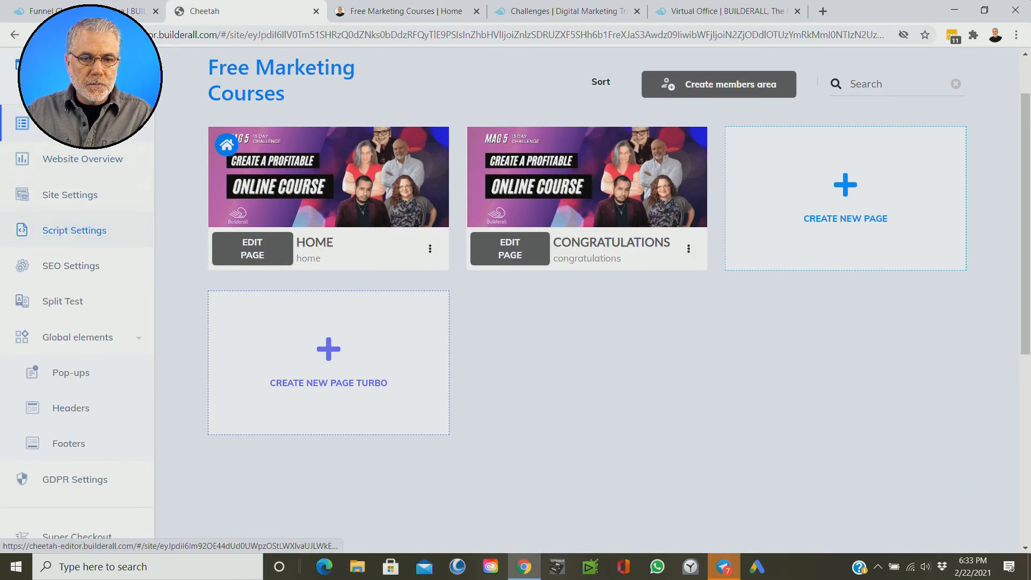
pyautogui.scroll(1, 172, 239)
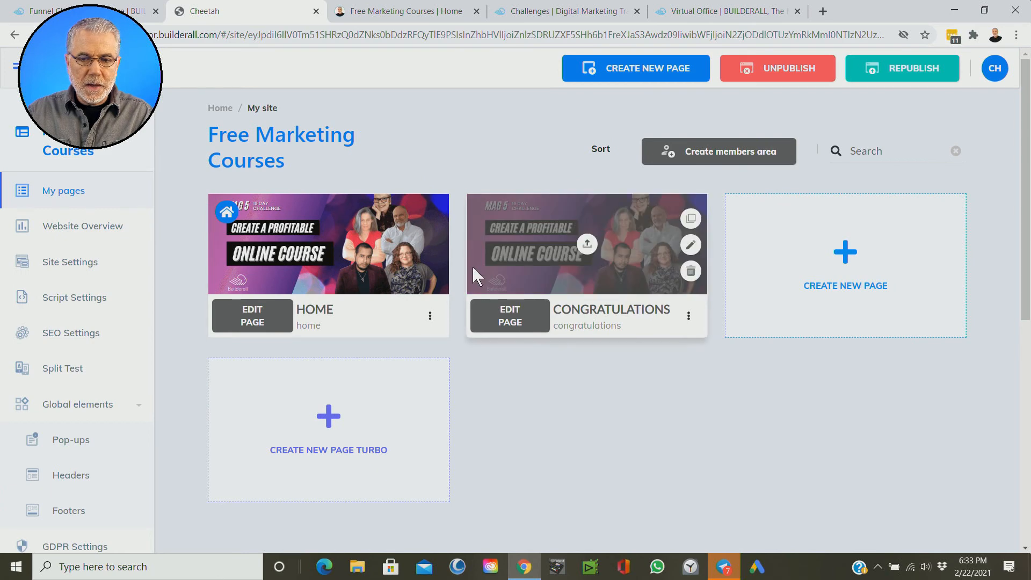
pyautogui.scroll(-3, 108, 290)
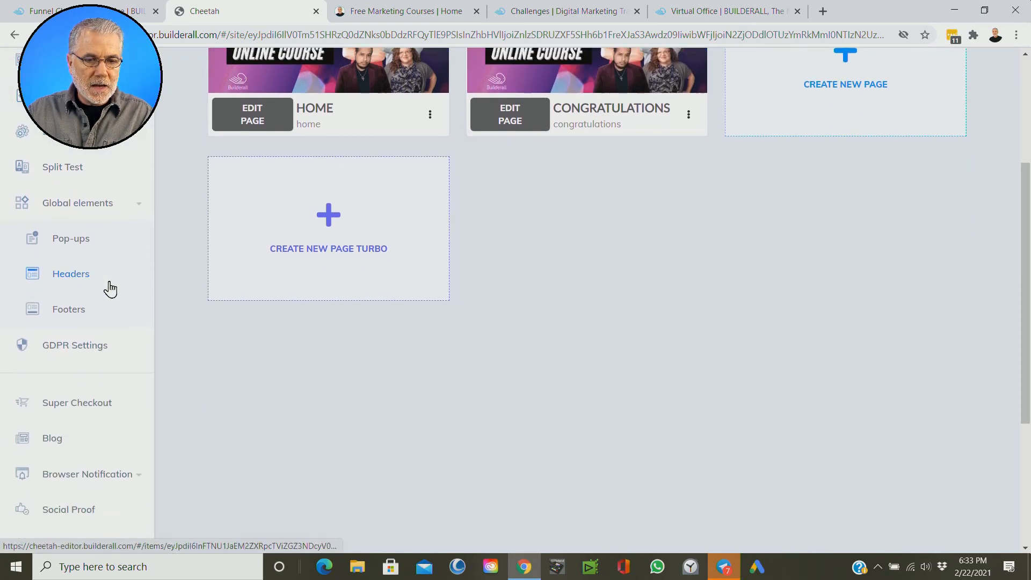
pyautogui.click(73, 247)
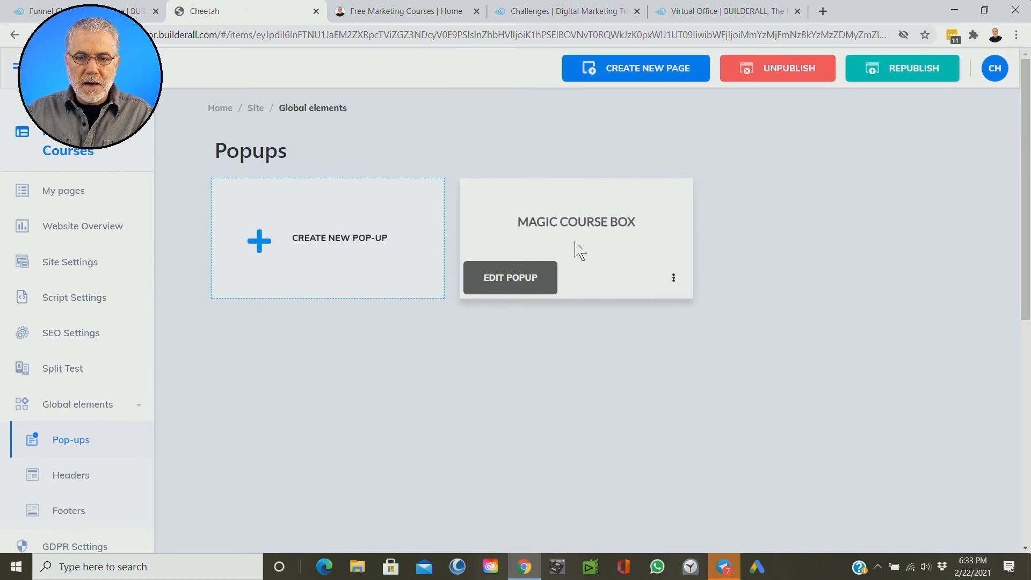
pyautogui.click(599, 250)
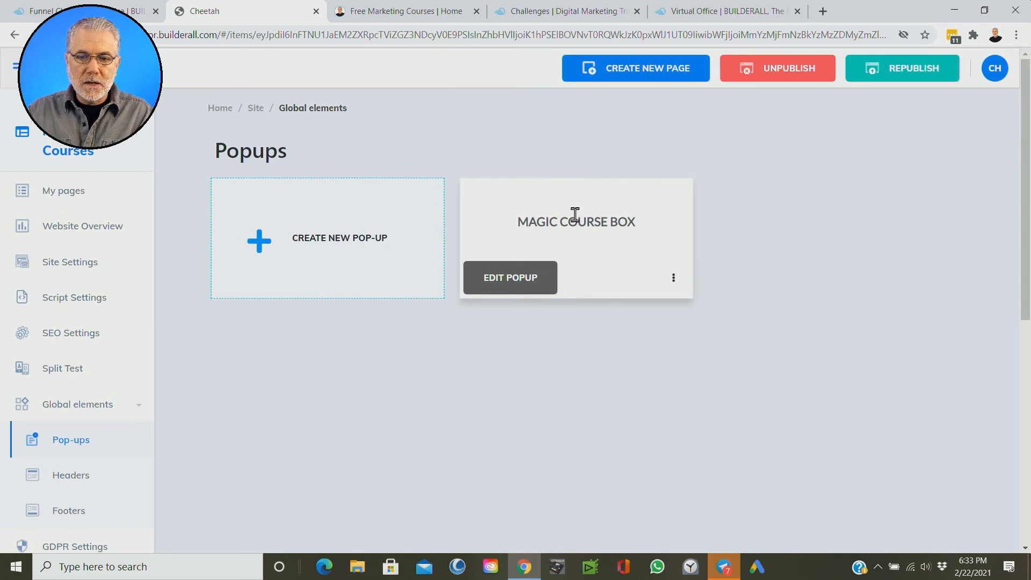
pyautogui.click(521, 285)
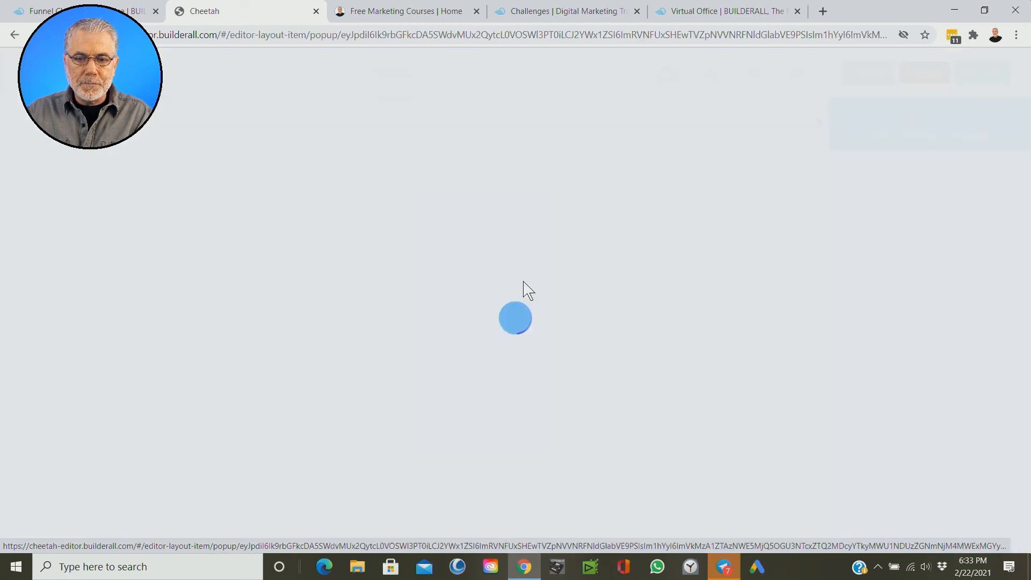
pyautogui.scroll(-1, 759, 294)
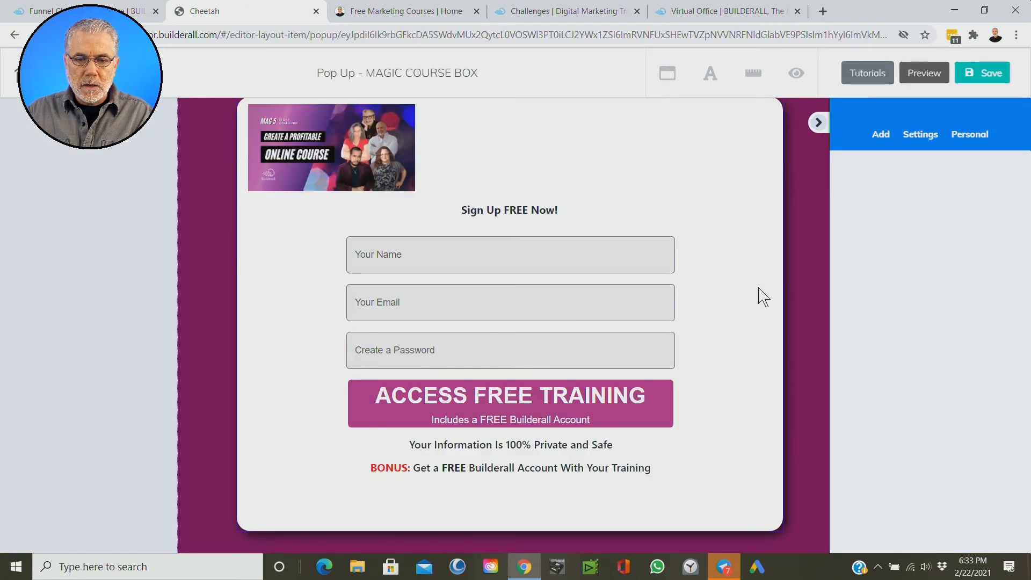
pyautogui.scroll(1, 707, 329)
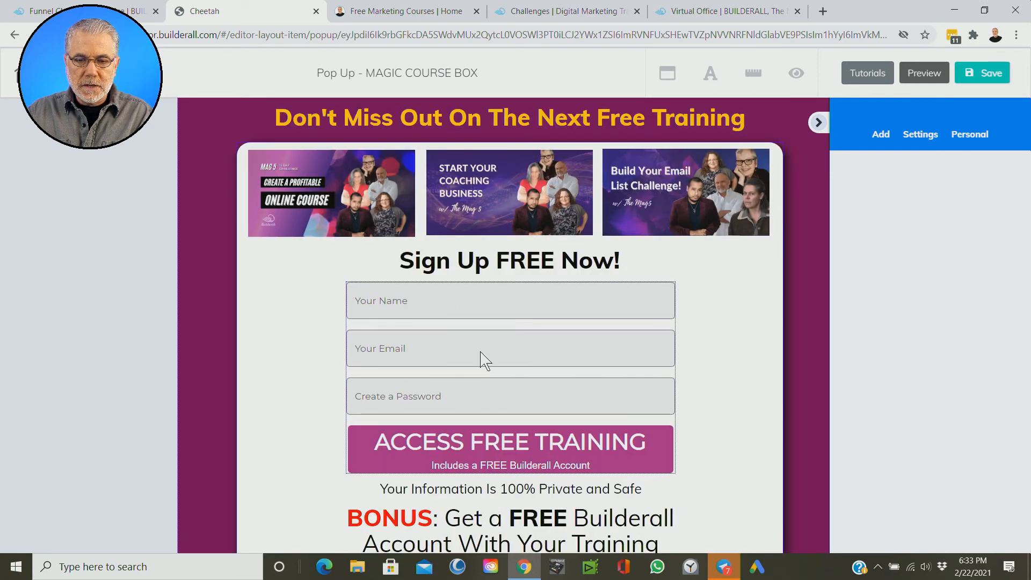
# Step: Replace the action URL of the pop-up's contact form with the generated Magic Funnel link and save the form settings
pyautogui.click(485, 359)
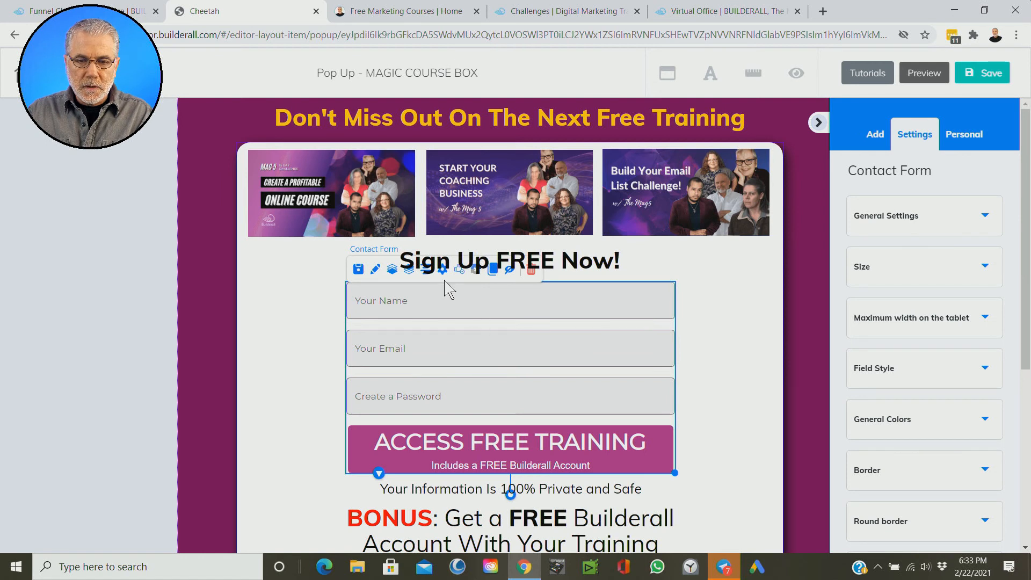
pyautogui.moveTo(469, 333); pyautogui.dragTo(498, 345)
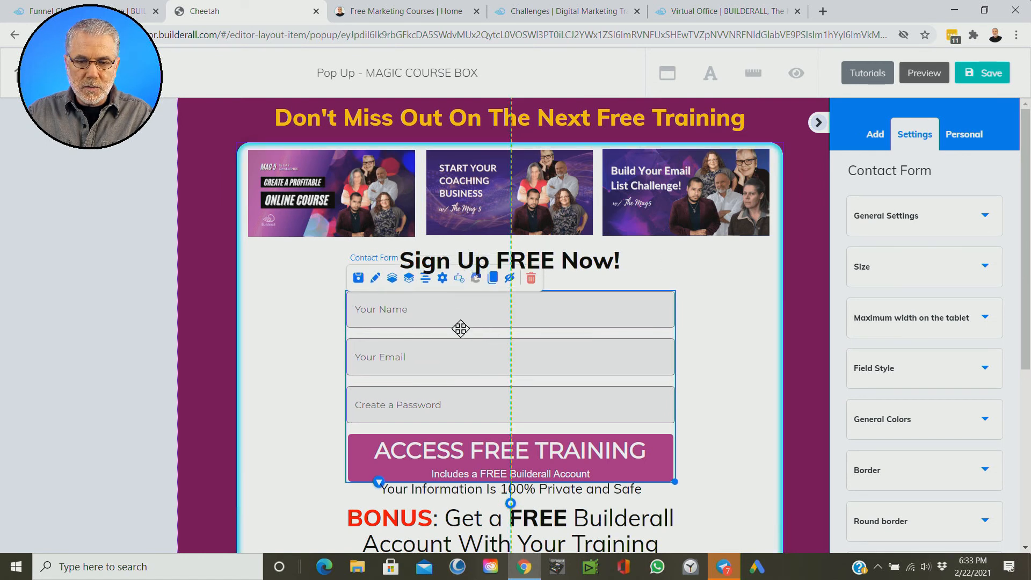
pyautogui.click(443, 279)
pyautogui.click(445, 301)
pyautogui.click(442, 278)
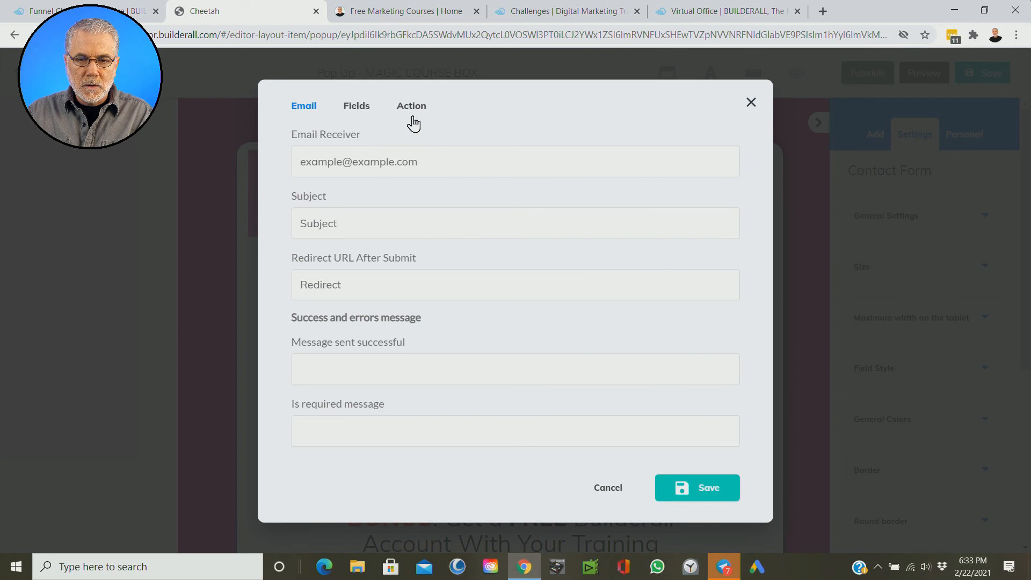
pyautogui.click(413, 123)
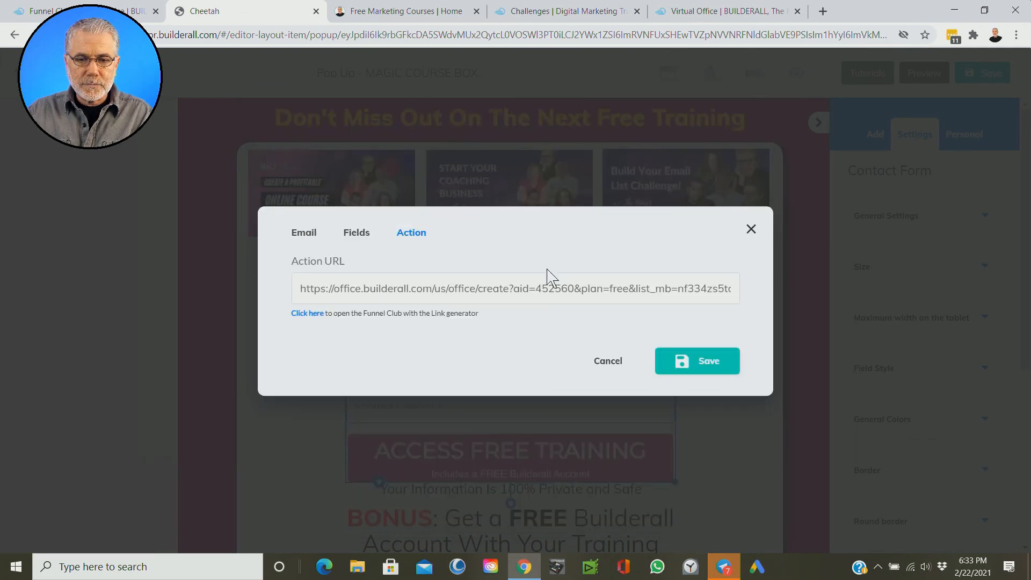
pyautogui.tripleClick(529, 289)
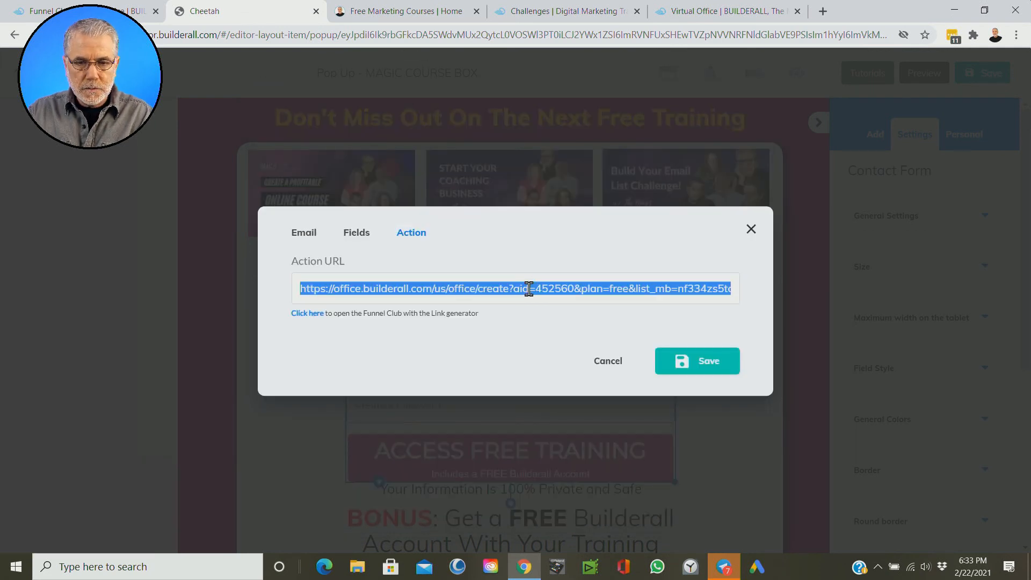
pyautogui.press('BackSpace')
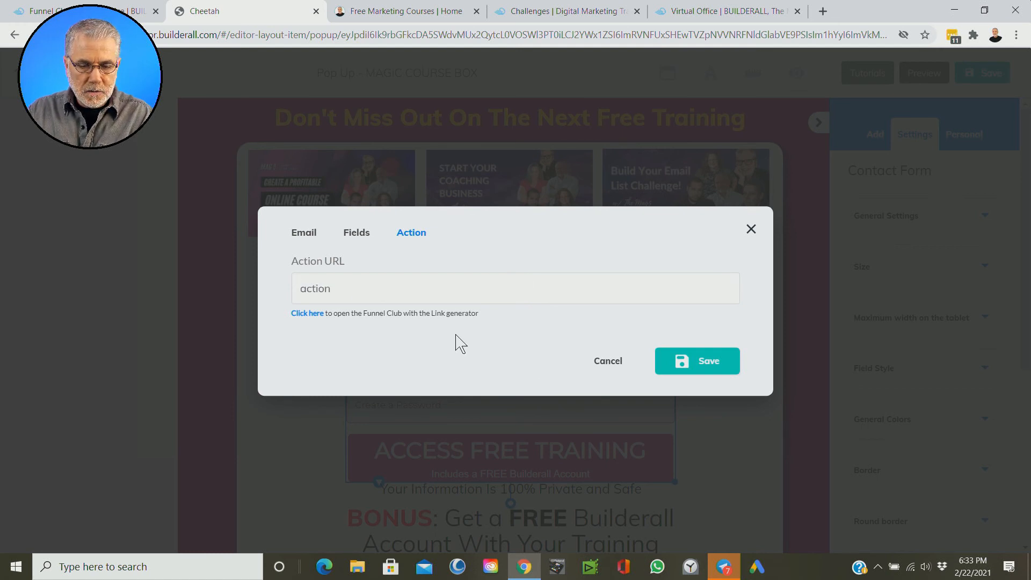
pyautogui.rightClick(342, 290)
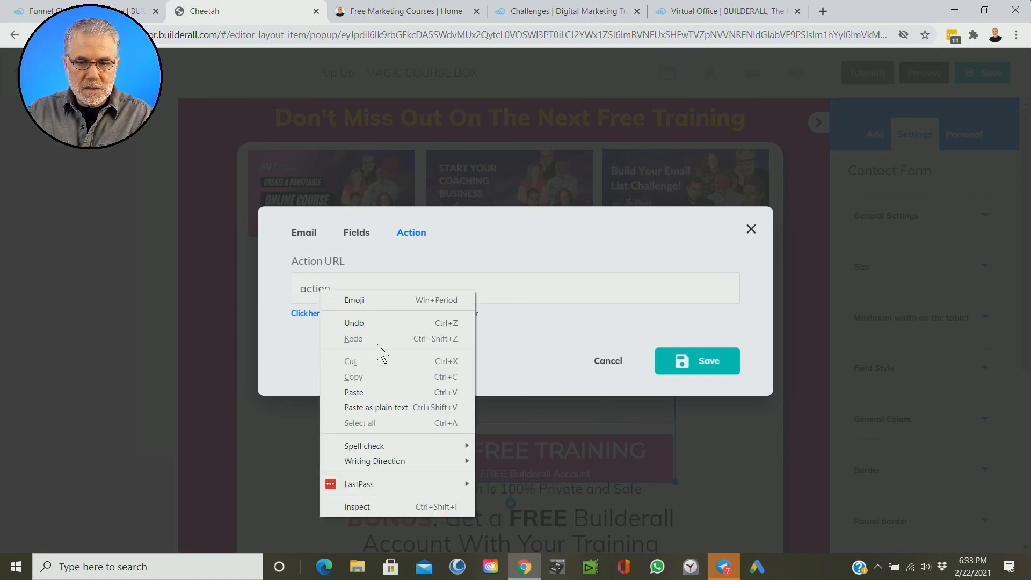
pyautogui.click(374, 393)
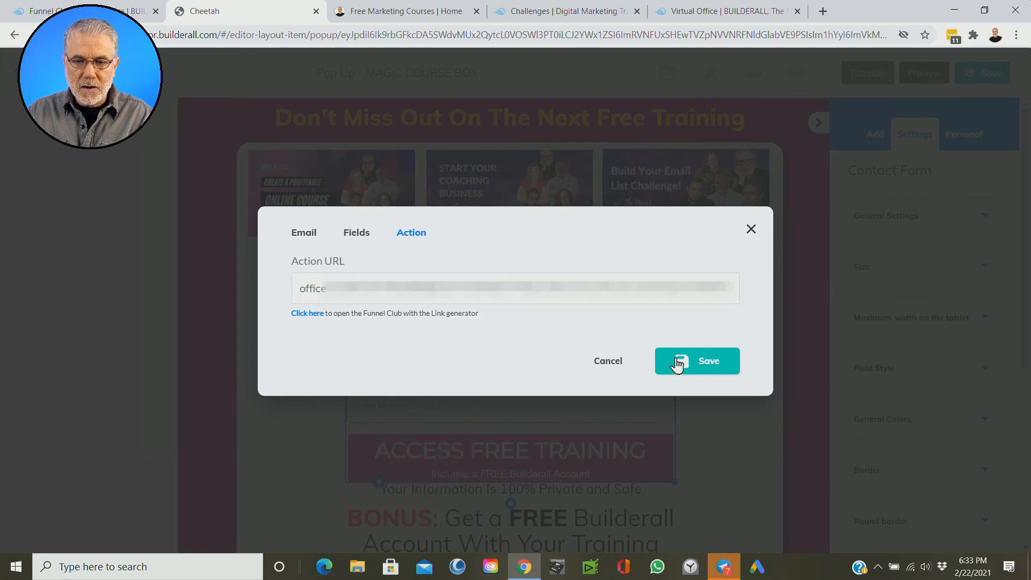
pyautogui.click(704, 363)
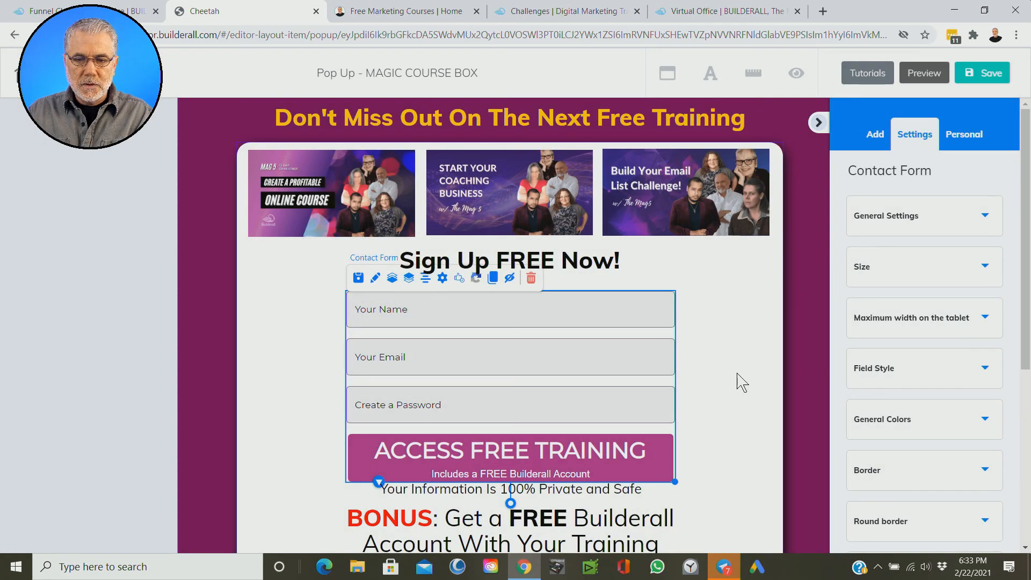
# Step: Move the contact form up closer to the "Sign Up FREE Now!" heading and save the pop-up
pyautogui.moveTo(524, 373); pyautogui.dragTo(490, 352)
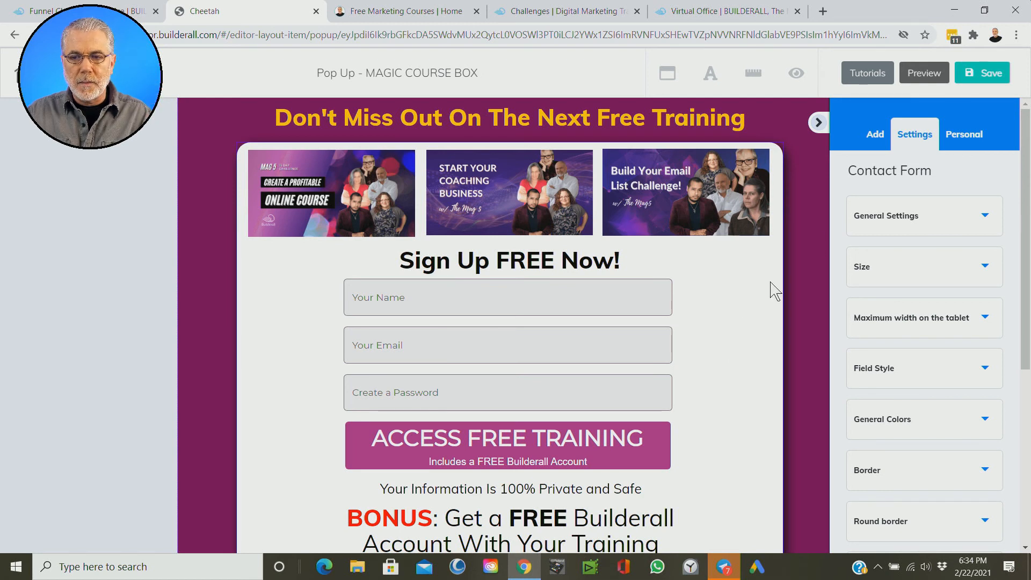
pyautogui.click(975, 78)
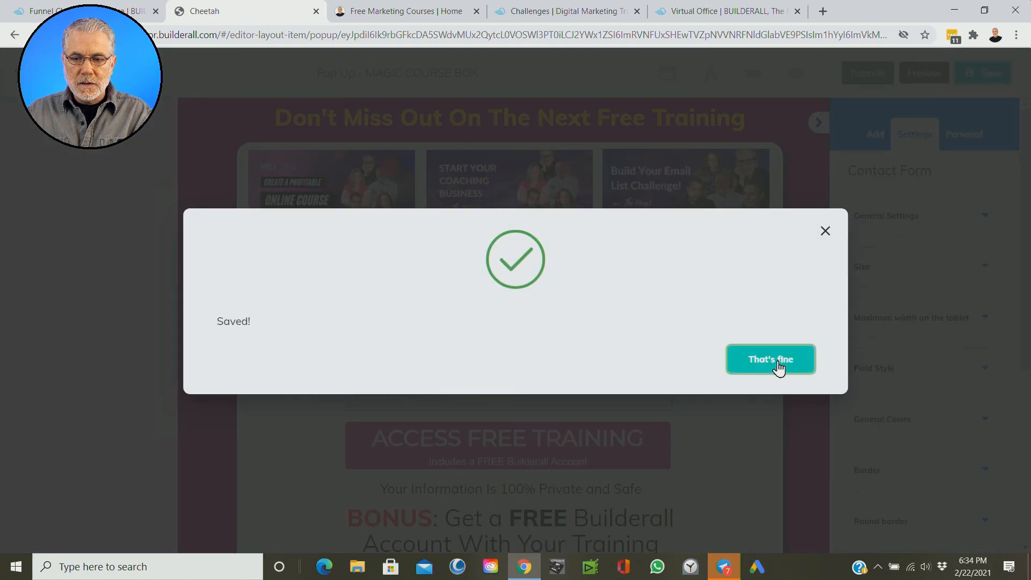
pyautogui.click(778, 367)
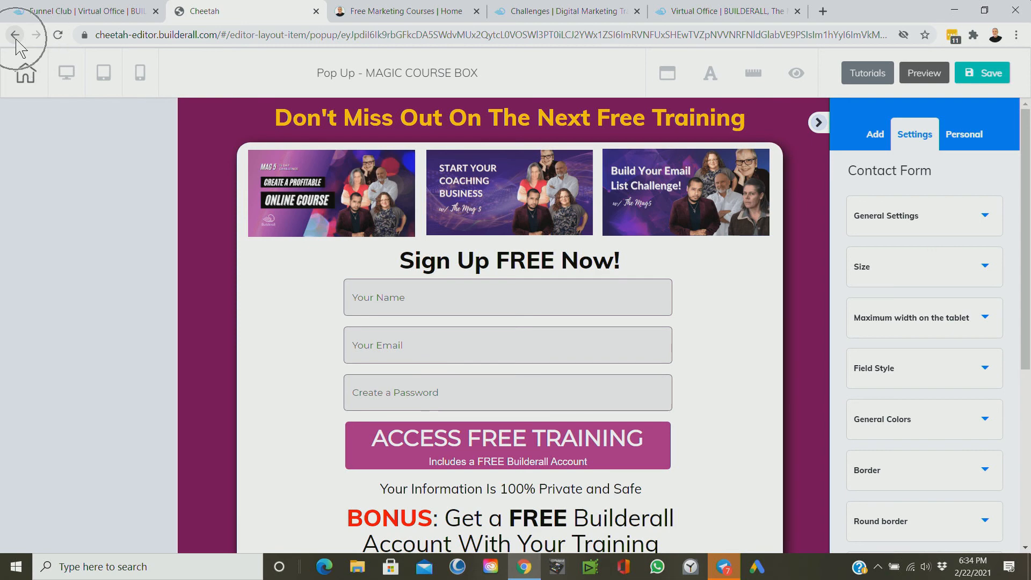
# Step: Return to the list of the site's pages and republish the Free Marketing Courses site
pyautogui.click(15, 36)
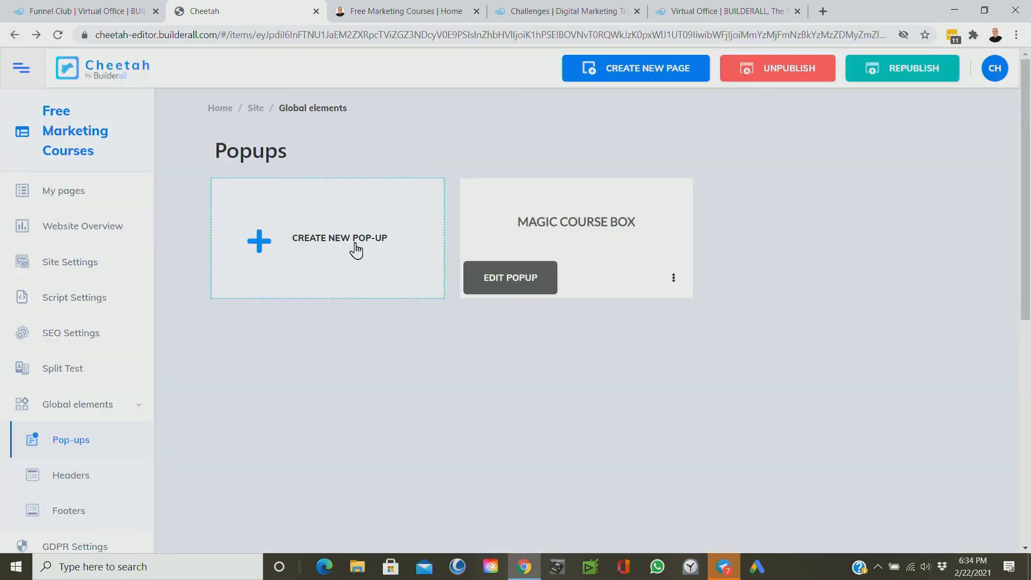
pyautogui.click(66, 198)
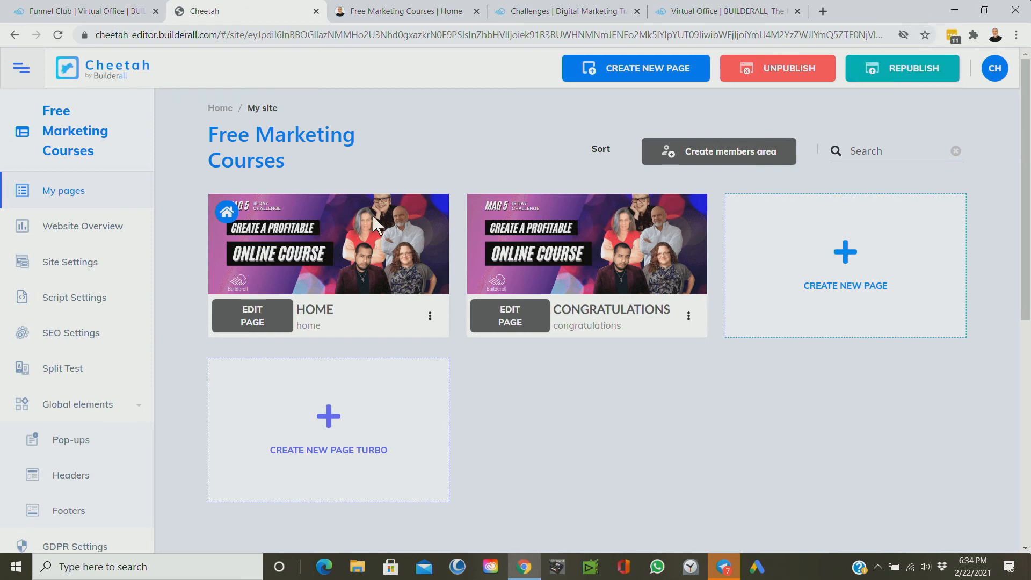
pyautogui.press('ctrl')
pyautogui.press('ctrl')
pyautogui.click(913, 67)
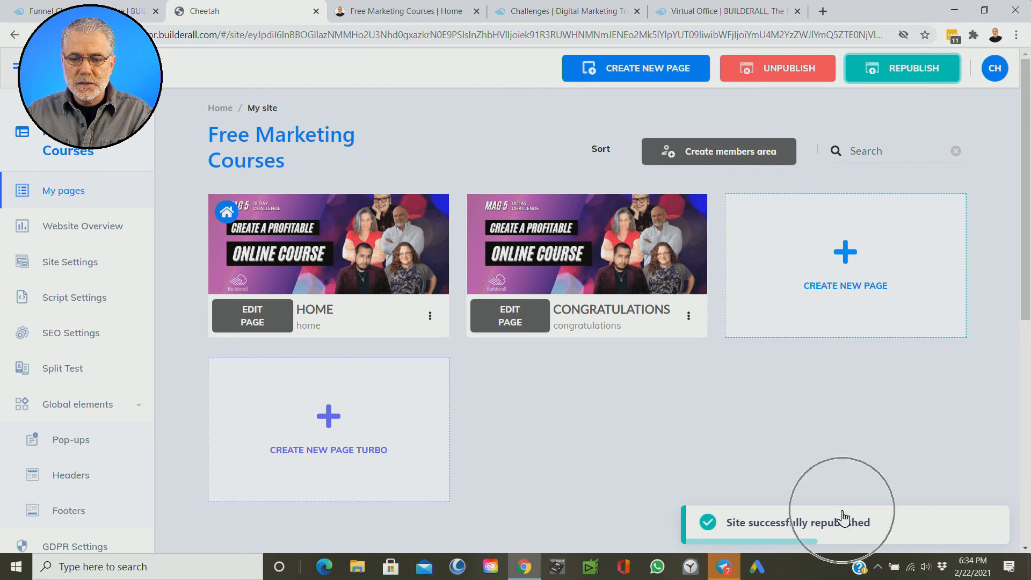
pyautogui.click(905, 79)
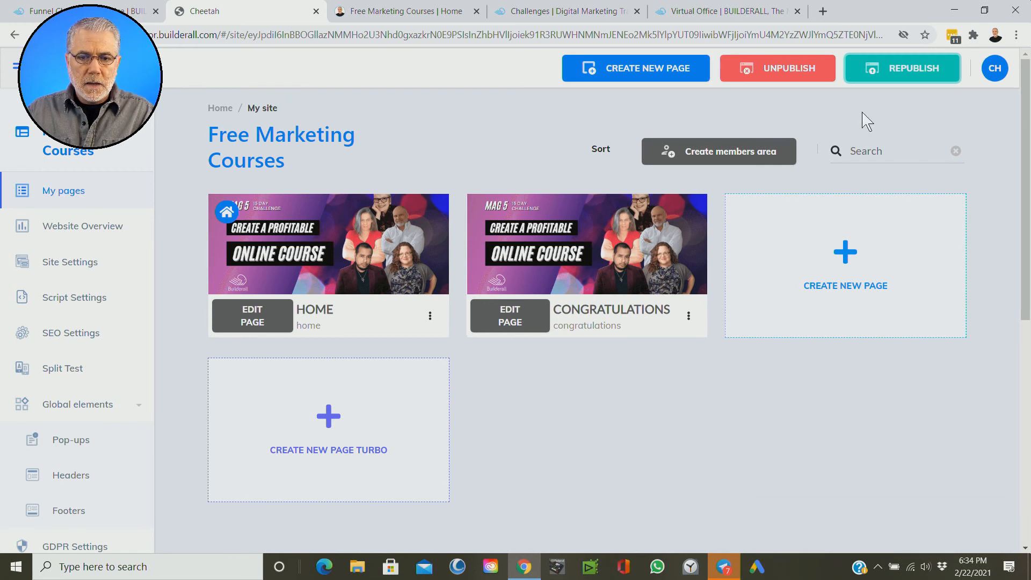
# Step: Open the published Home page of the Free Marketing Courses site
pyautogui.click(430, 321)
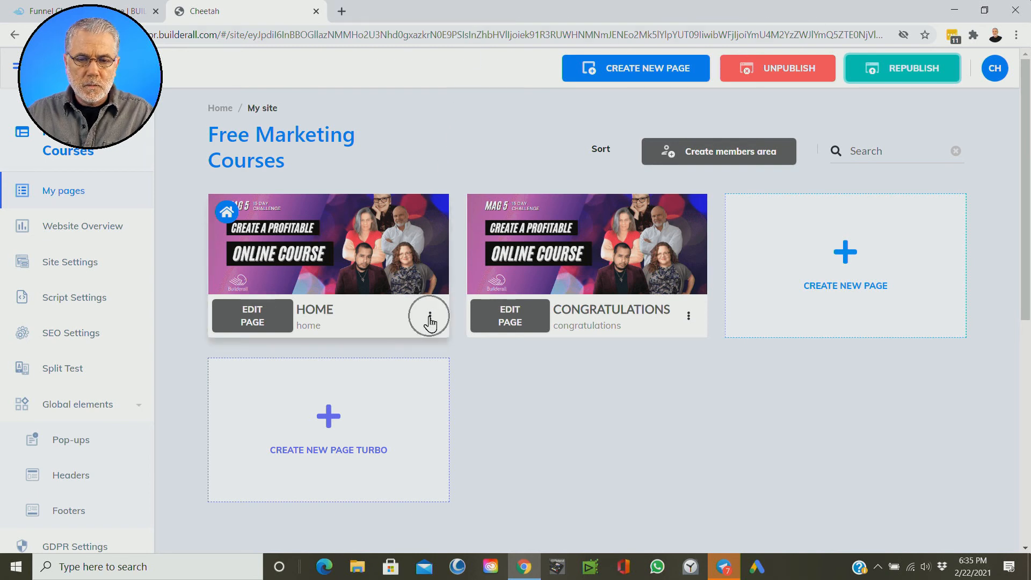
pyautogui.click(430, 318)
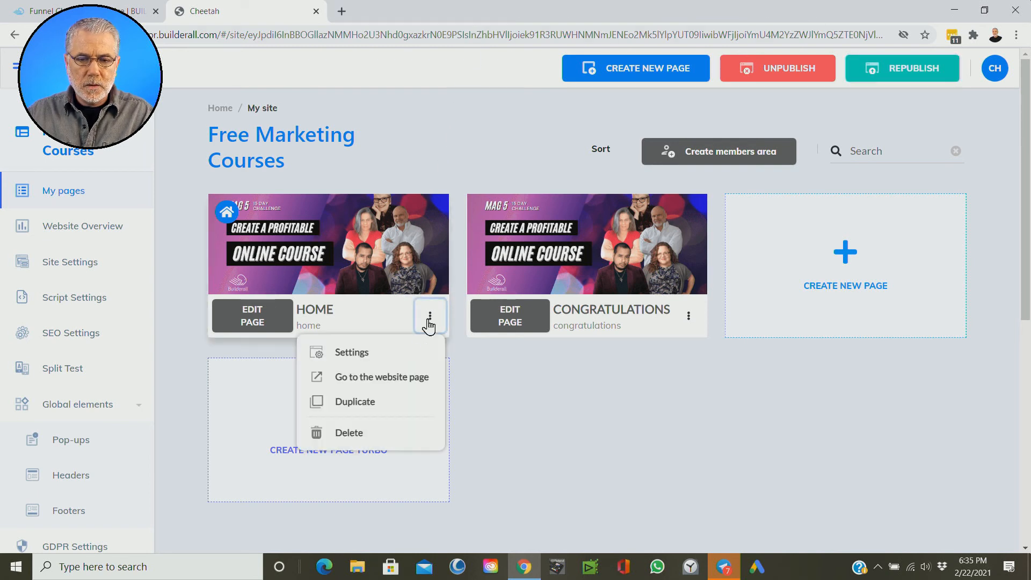
pyautogui.click(387, 378)
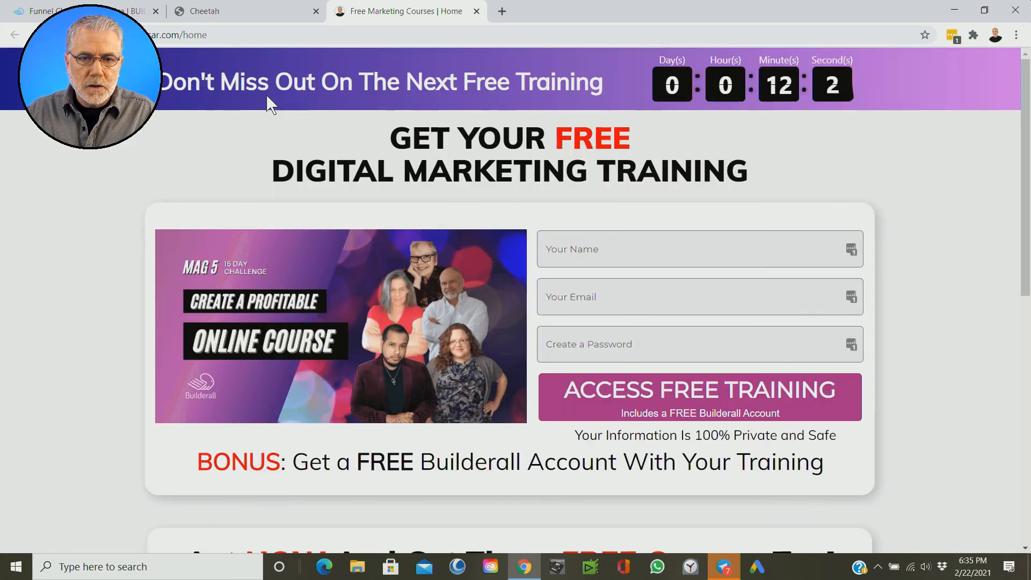
# Step: Load the Home page address in an incognito window and submit the free training form with a test name, e-mail and password
pyautogui.click(204, 35)
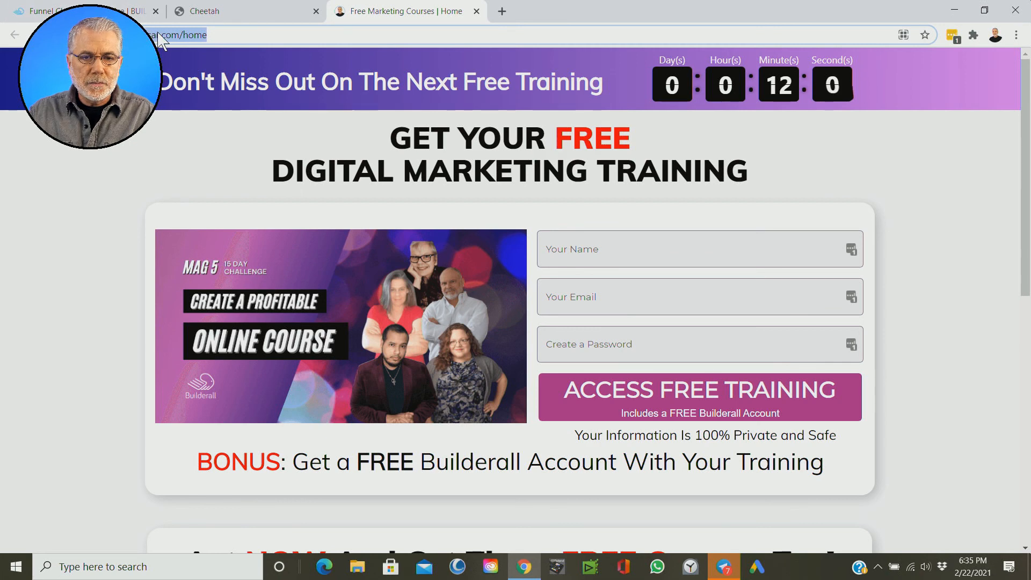
pyautogui.click(1017, 35)
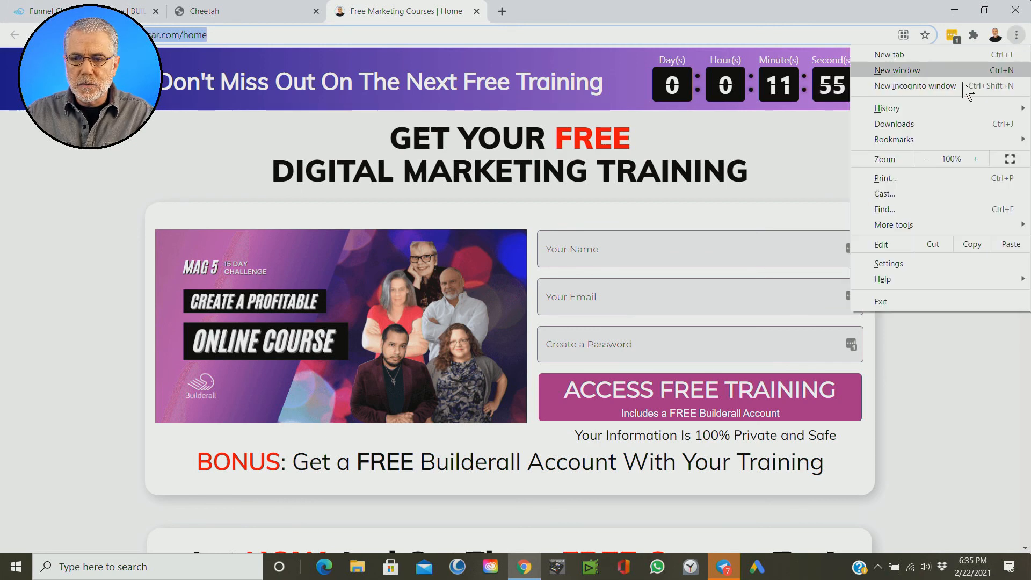
pyautogui.click(917, 89)
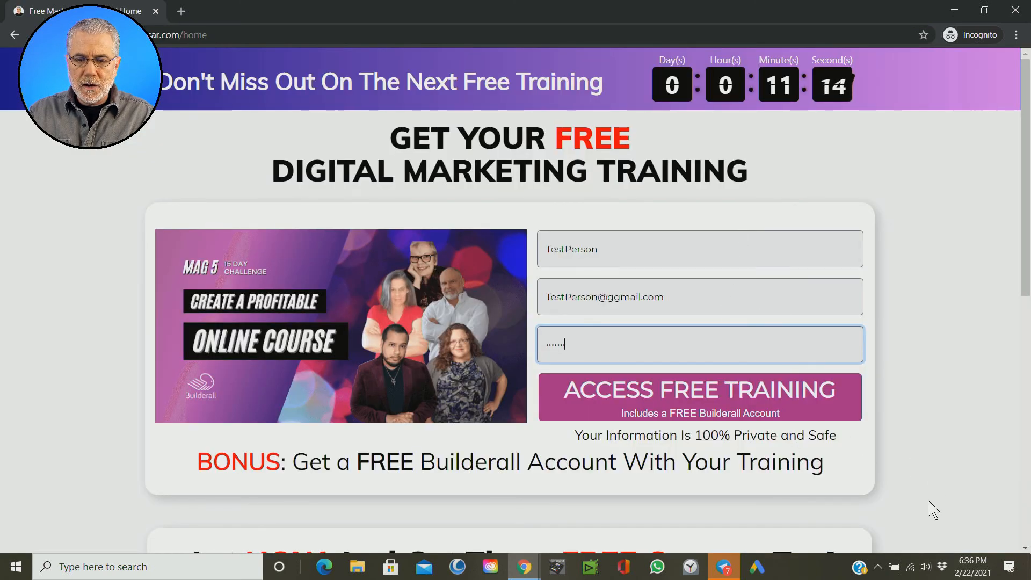
pyautogui.click(685, 402)
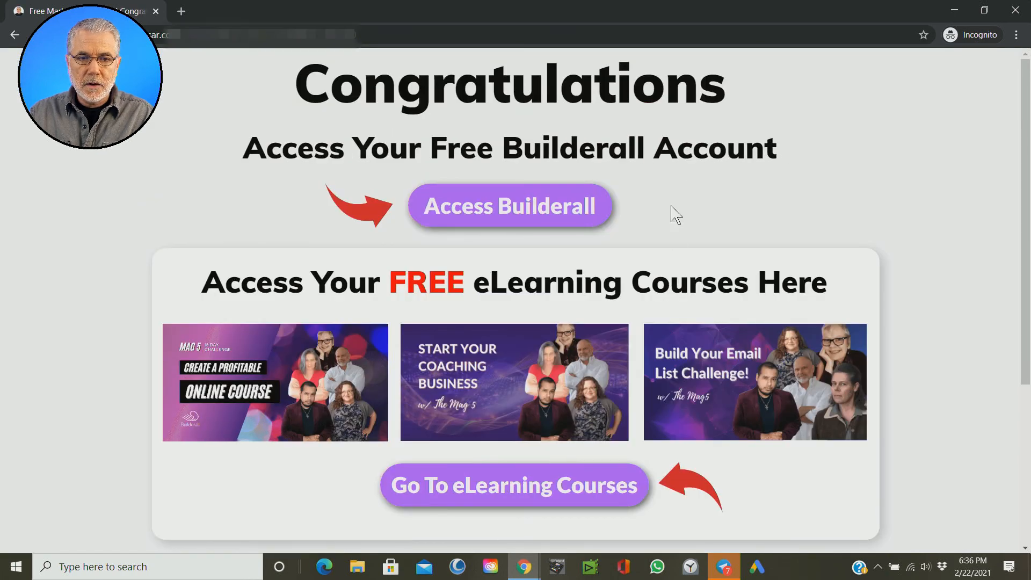
# Step: Access the free Builderall account from the Congratulations page and choose United States as the country
pyautogui.scroll(-5, 684, 161)
pyautogui.scroll(5, 683, 161)
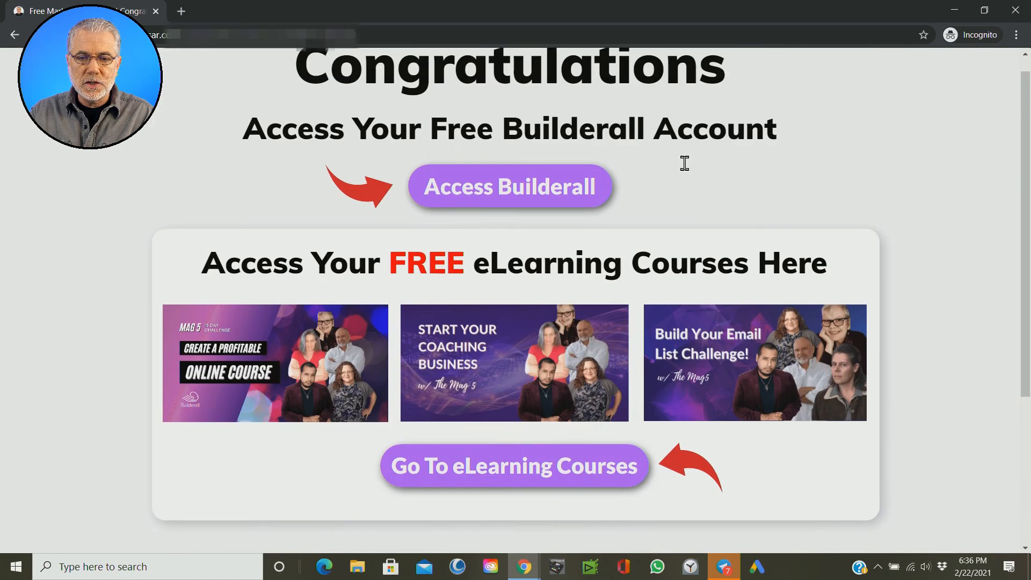
pyautogui.click(512, 208)
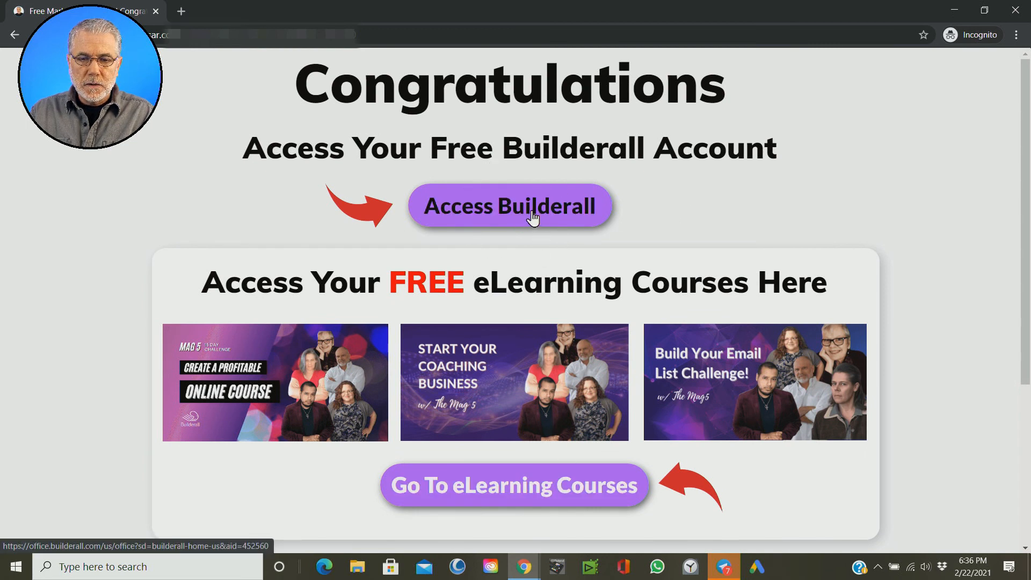
pyautogui.click(533, 212)
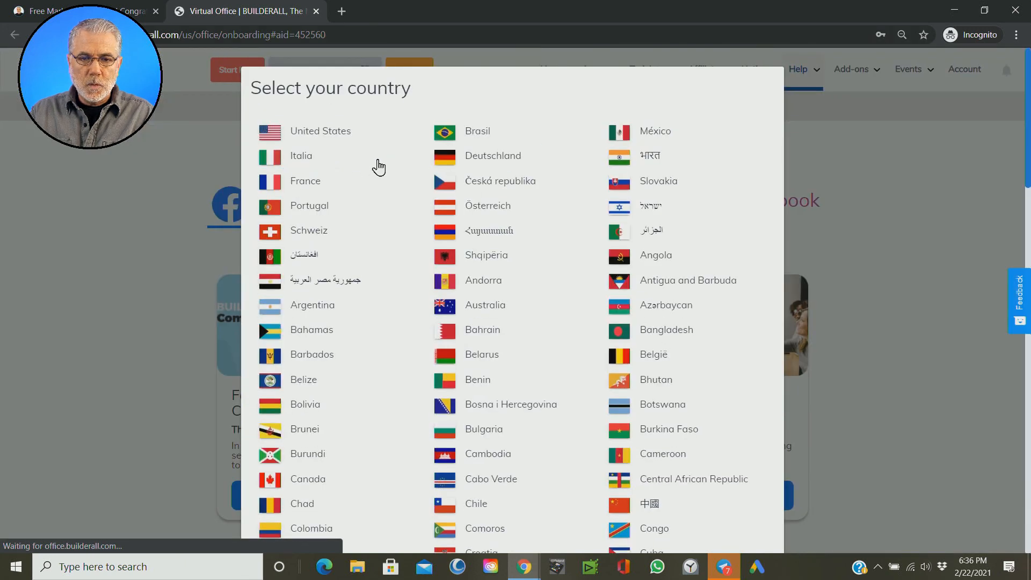
pyautogui.click(328, 141)
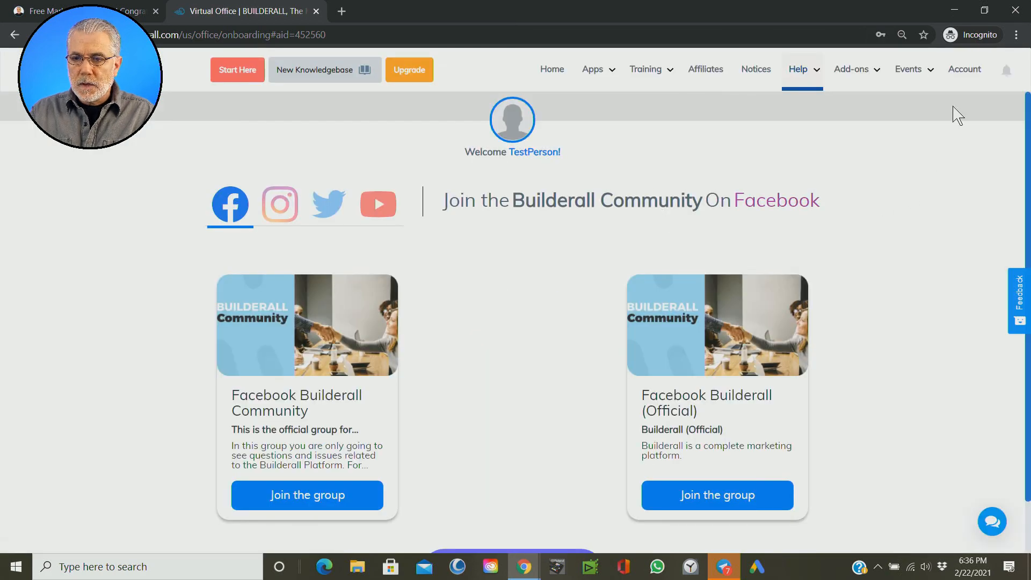
# Step: Open the test account's profile and check its active plan and sponsor line
pyautogui.click(961, 78)
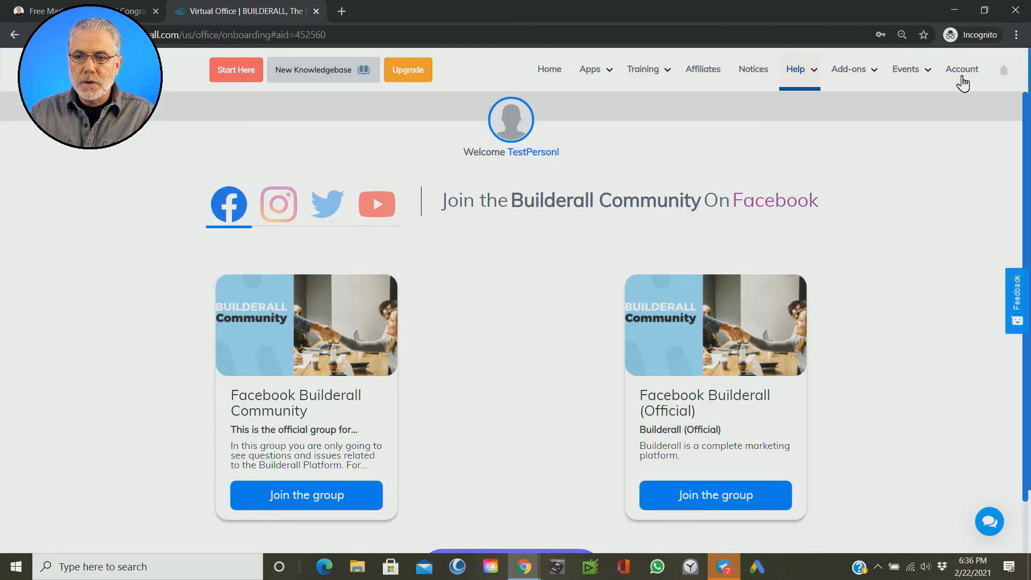
pyautogui.scroll(-2, 938, 352)
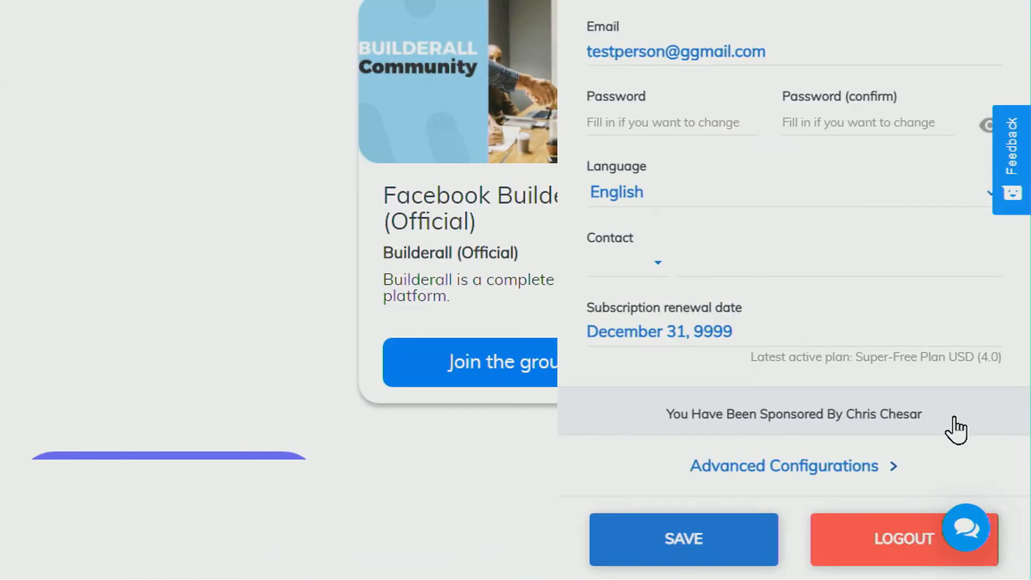
pyautogui.moveTo(955, 418); pyautogui.dragTo(672, 427)
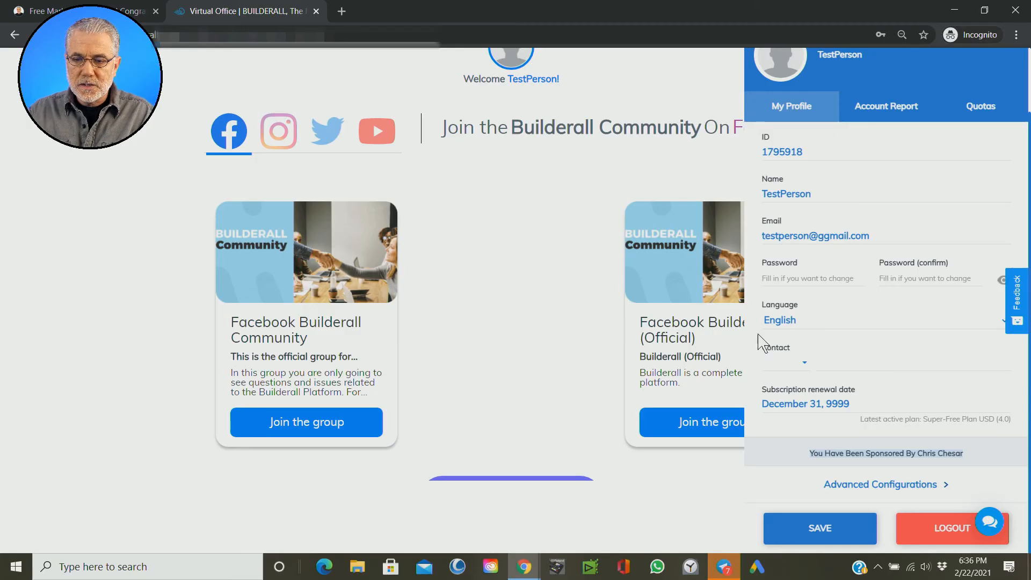
pyautogui.scroll(2, 462, 282)
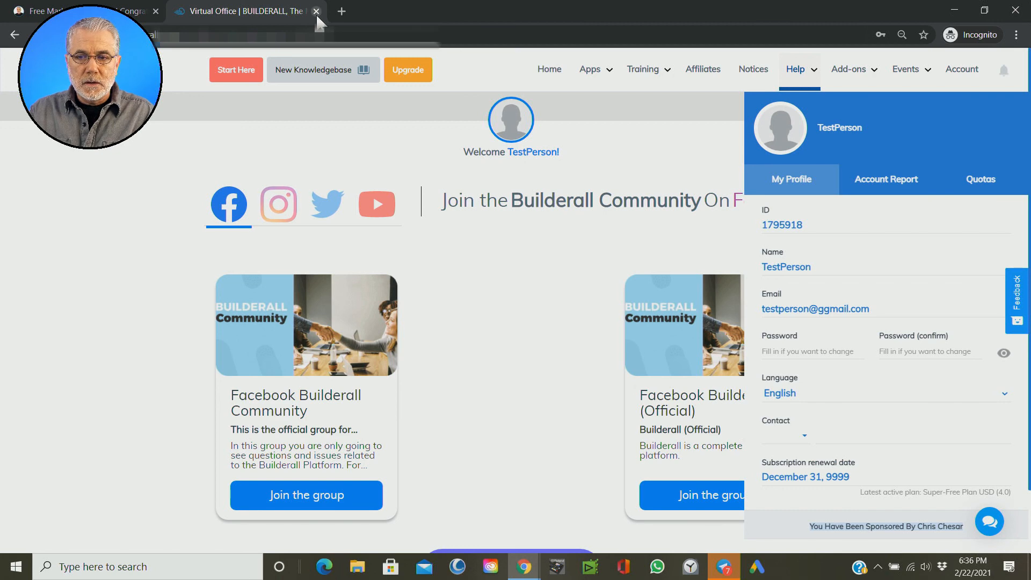
# Step: Return to the Congratulations page and follow its link to the free eLearning courses
pyautogui.click(137, 11)
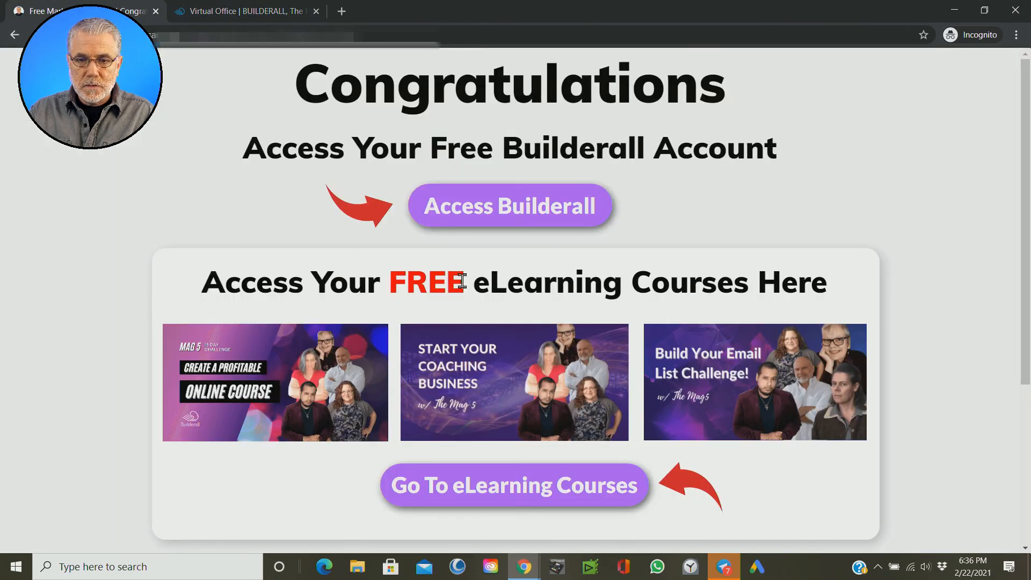
pyautogui.scroll(-3, 596, 381)
pyautogui.click(483, 293)
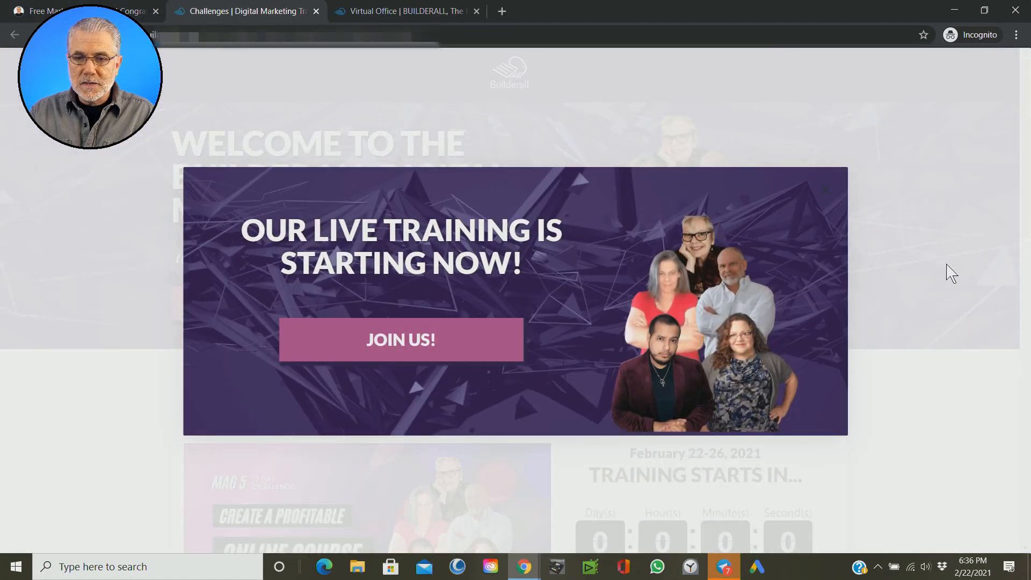
# Step: Dismiss the live training pop-up and look over the upcoming and previous challenges on the Digital Marketing Training page
pyautogui.click(858, 239)
pyautogui.scroll(-12, 859, 240)
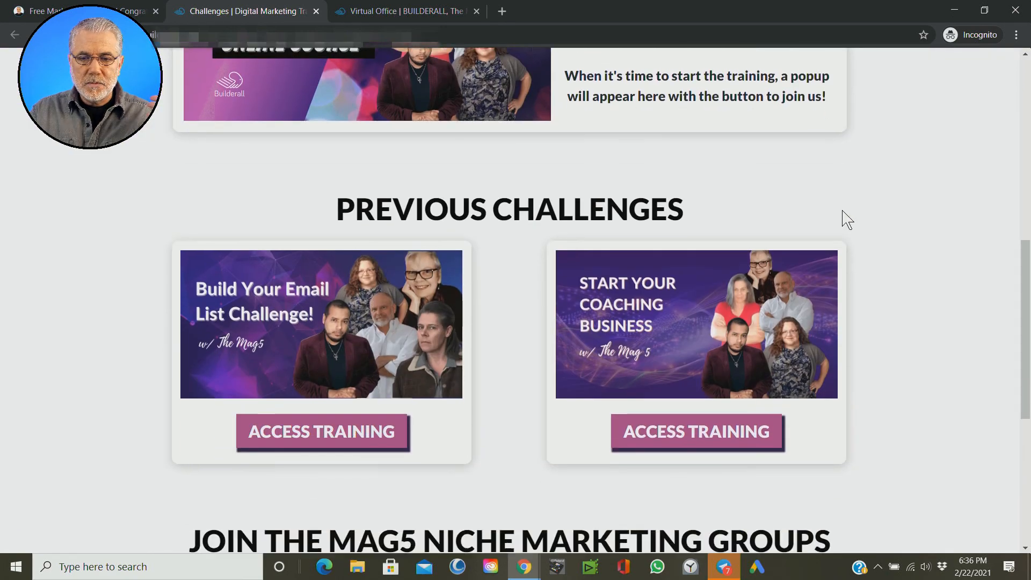
pyautogui.scroll(12, 848, 218)
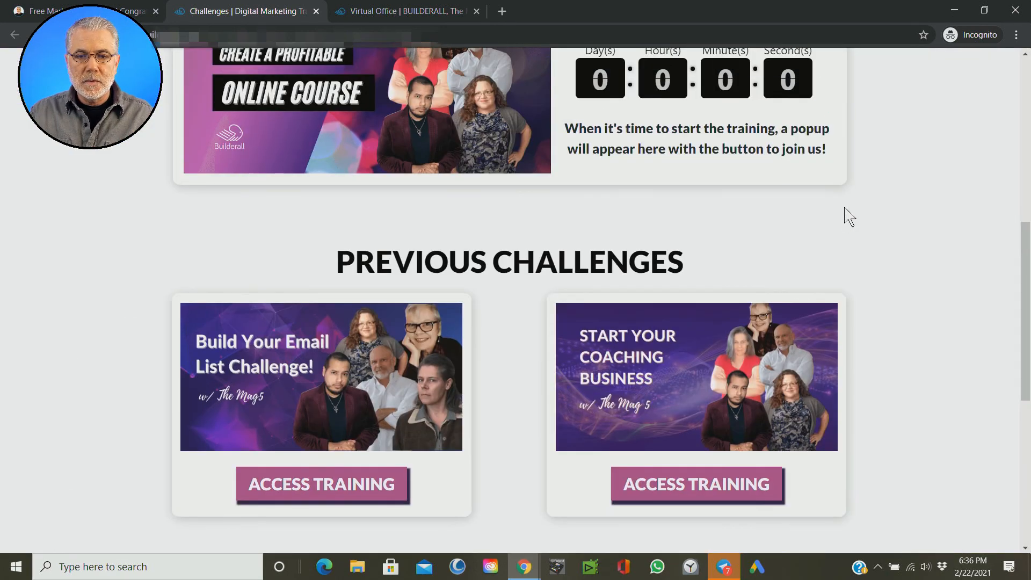
pyautogui.scroll(3, 845, 208)
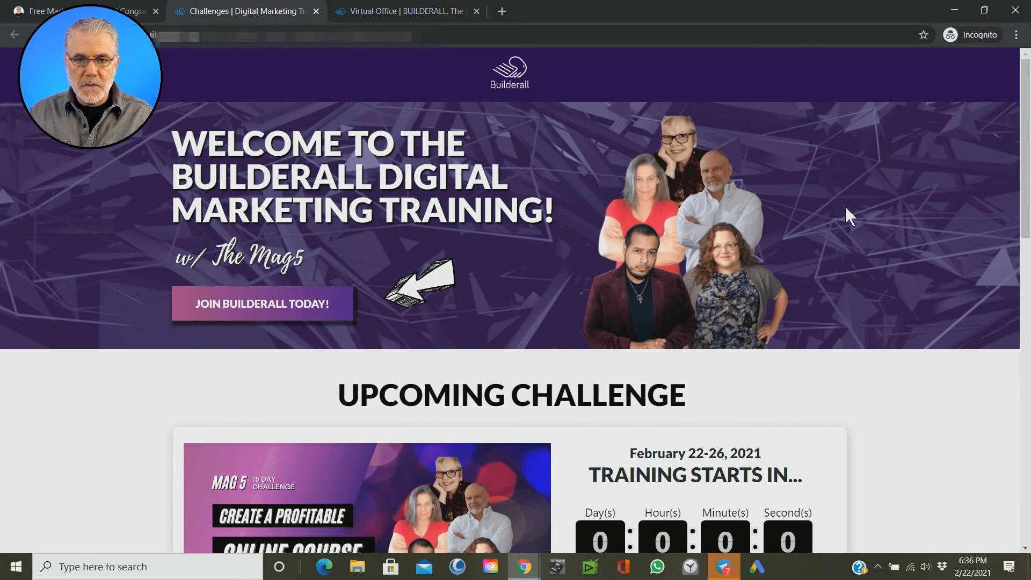
pyautogui.scroll(-9, 768, 354)
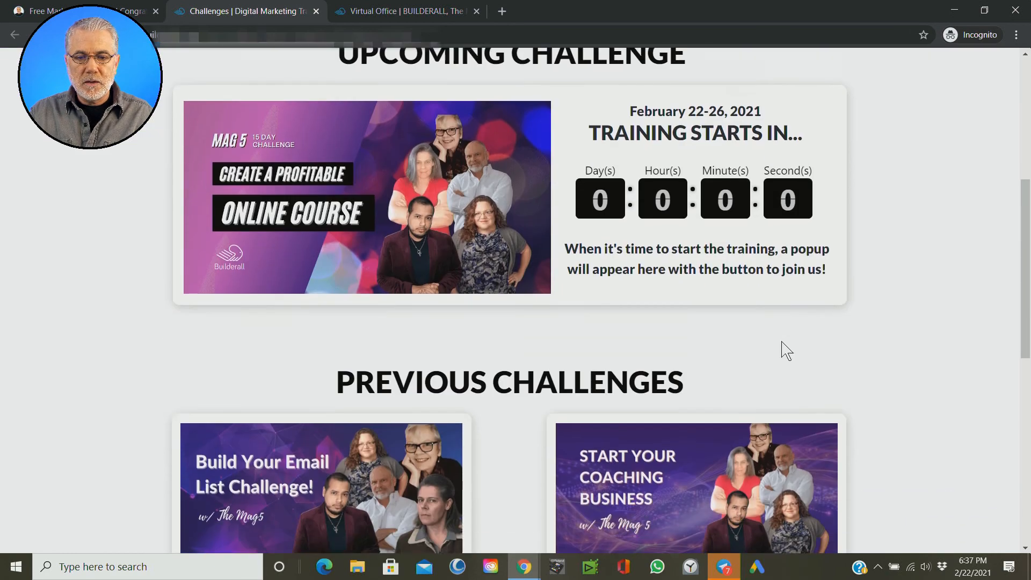
pyautogui.scroll(10, 780, 331)
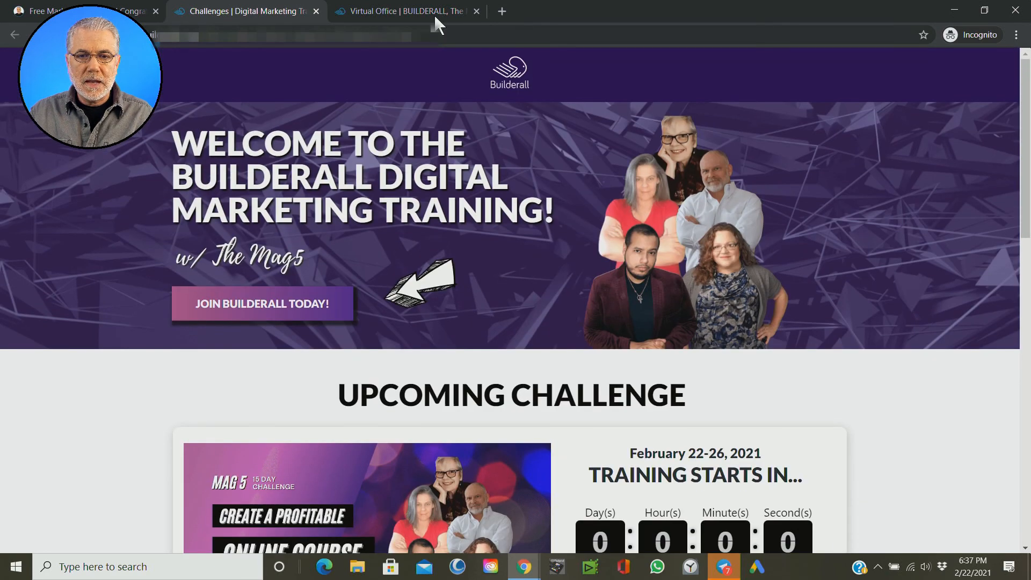
# Step: Close the profile panel in the test account's Virtual Office and return to the Congratulations page
pyautogui.click(422, 13)
pyautogui.click(560, 328)
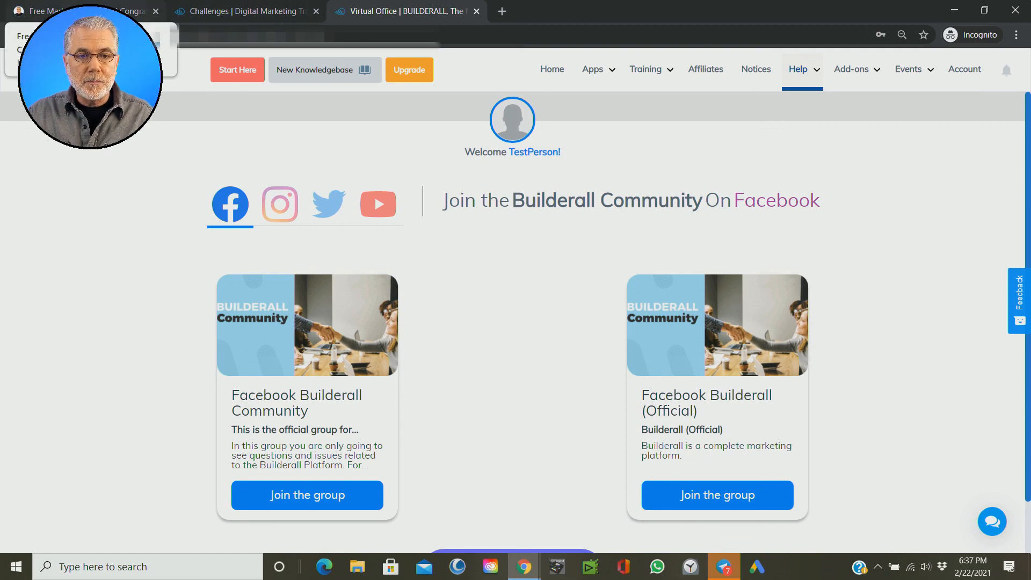
pyautogui.click(86, 11)
pyautogui.scroll(5, 469, 210)
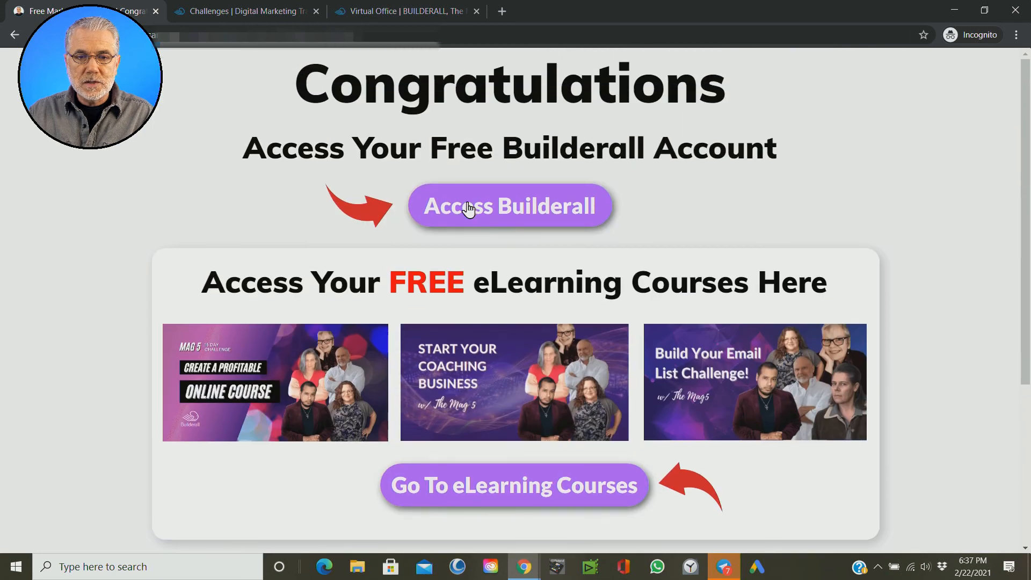
# Step: Go back to the Home page, bring up the "Sign Up FREE Now!" pop-up to check its form, and close it
pyautogui.click(15, 34)
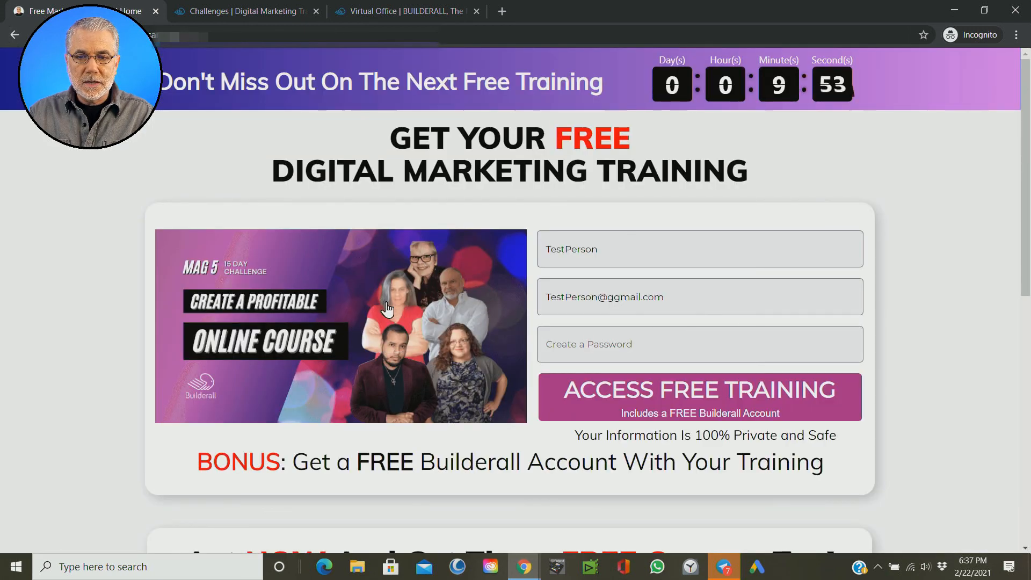
pyautogui.click(383, 89)
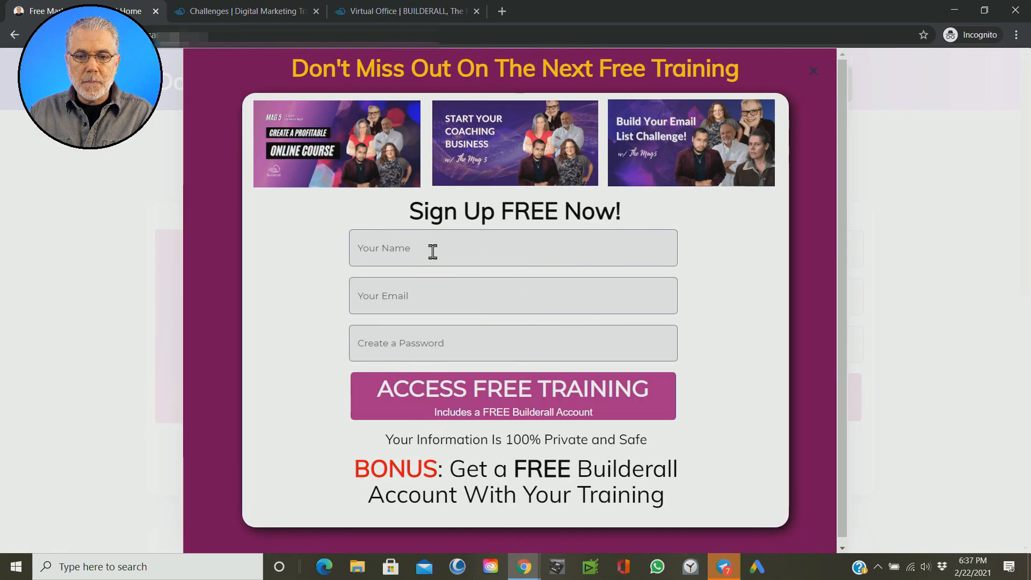
pyautogui.click(443, 296)
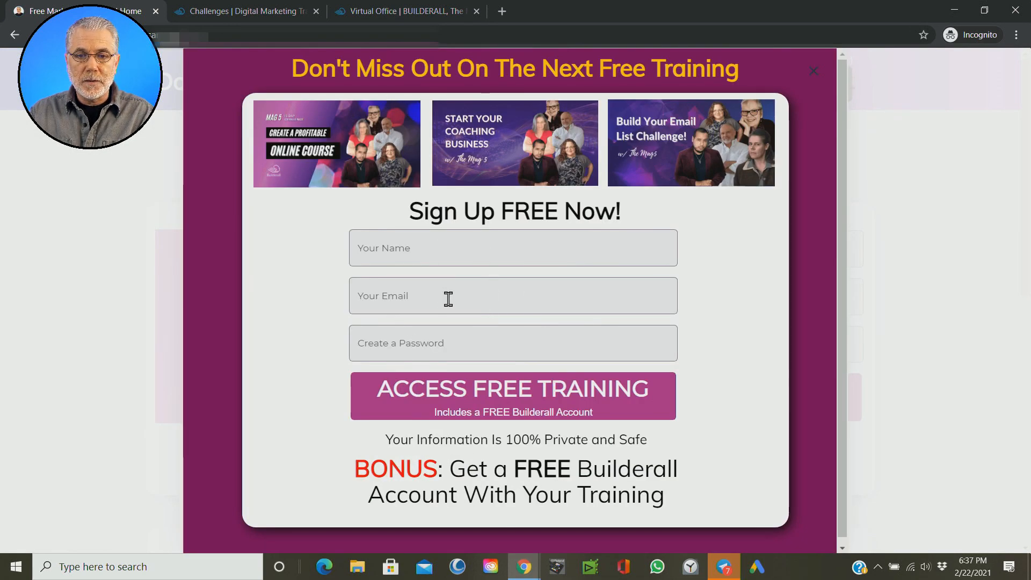
pyautogui.click(814, 71)
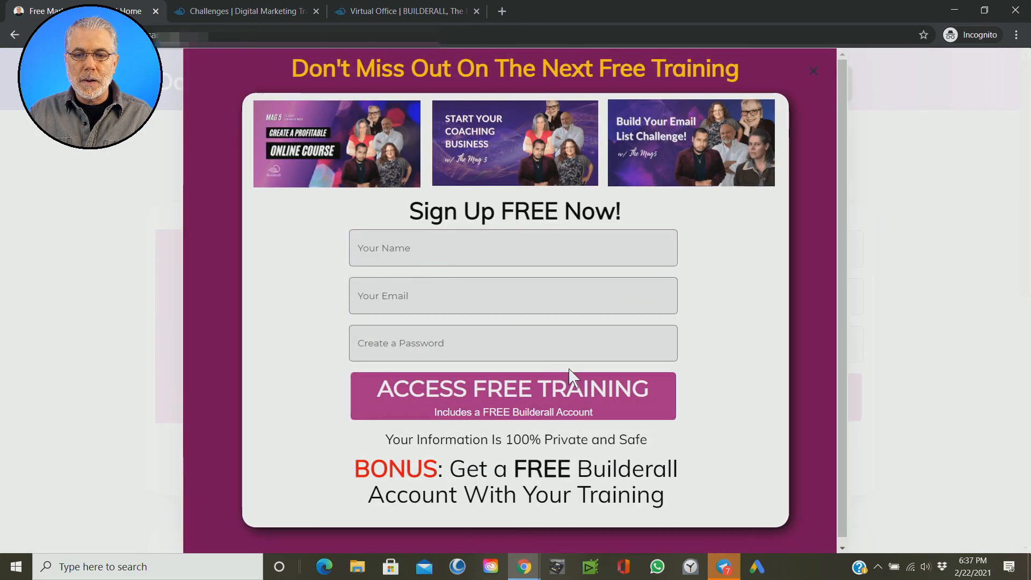
pyautogui.click(815, 71)
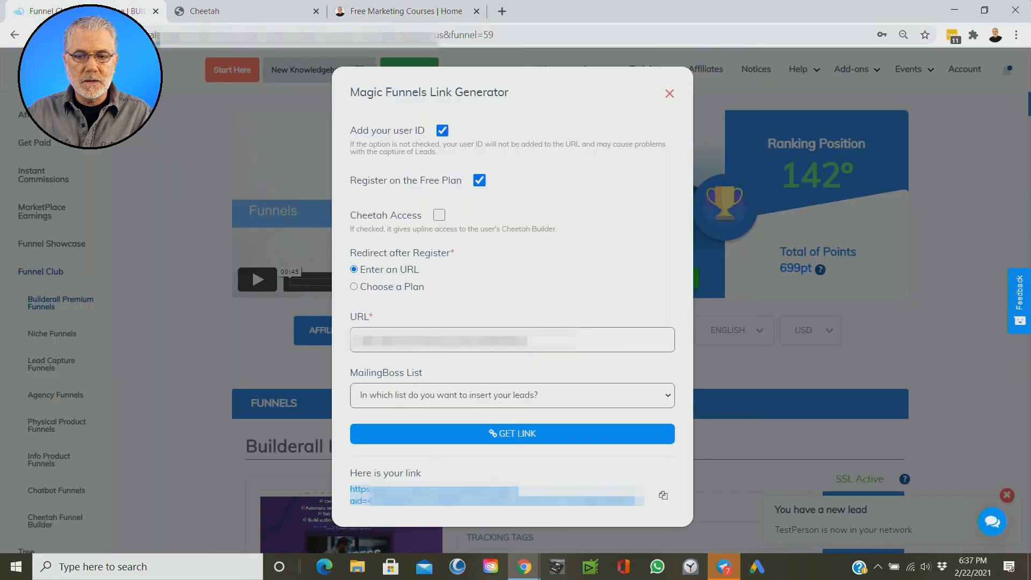
# Step: Switch to the Builderall Funnel Club page to check the new lead notification
pyautogui.click(956, 456)
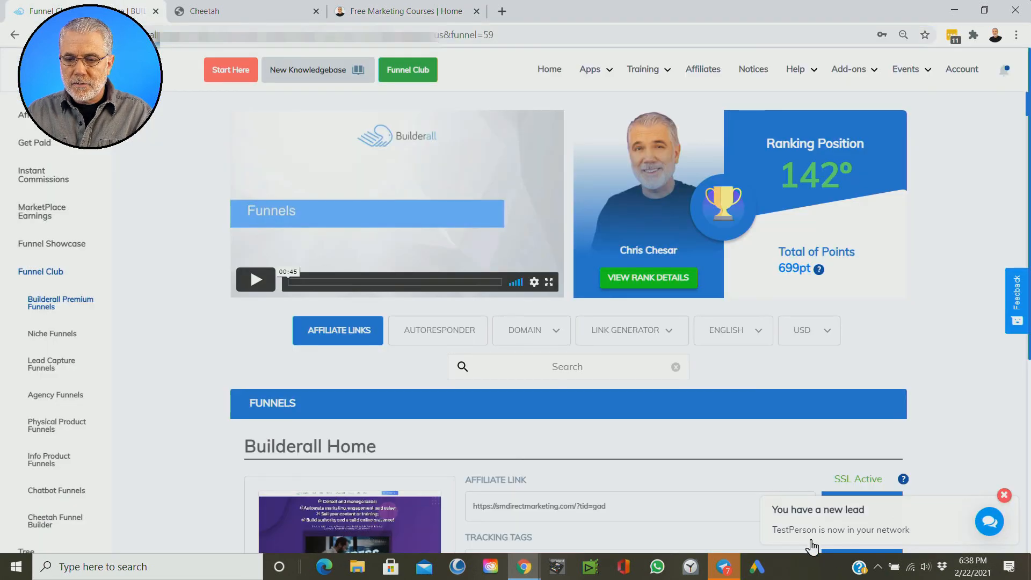